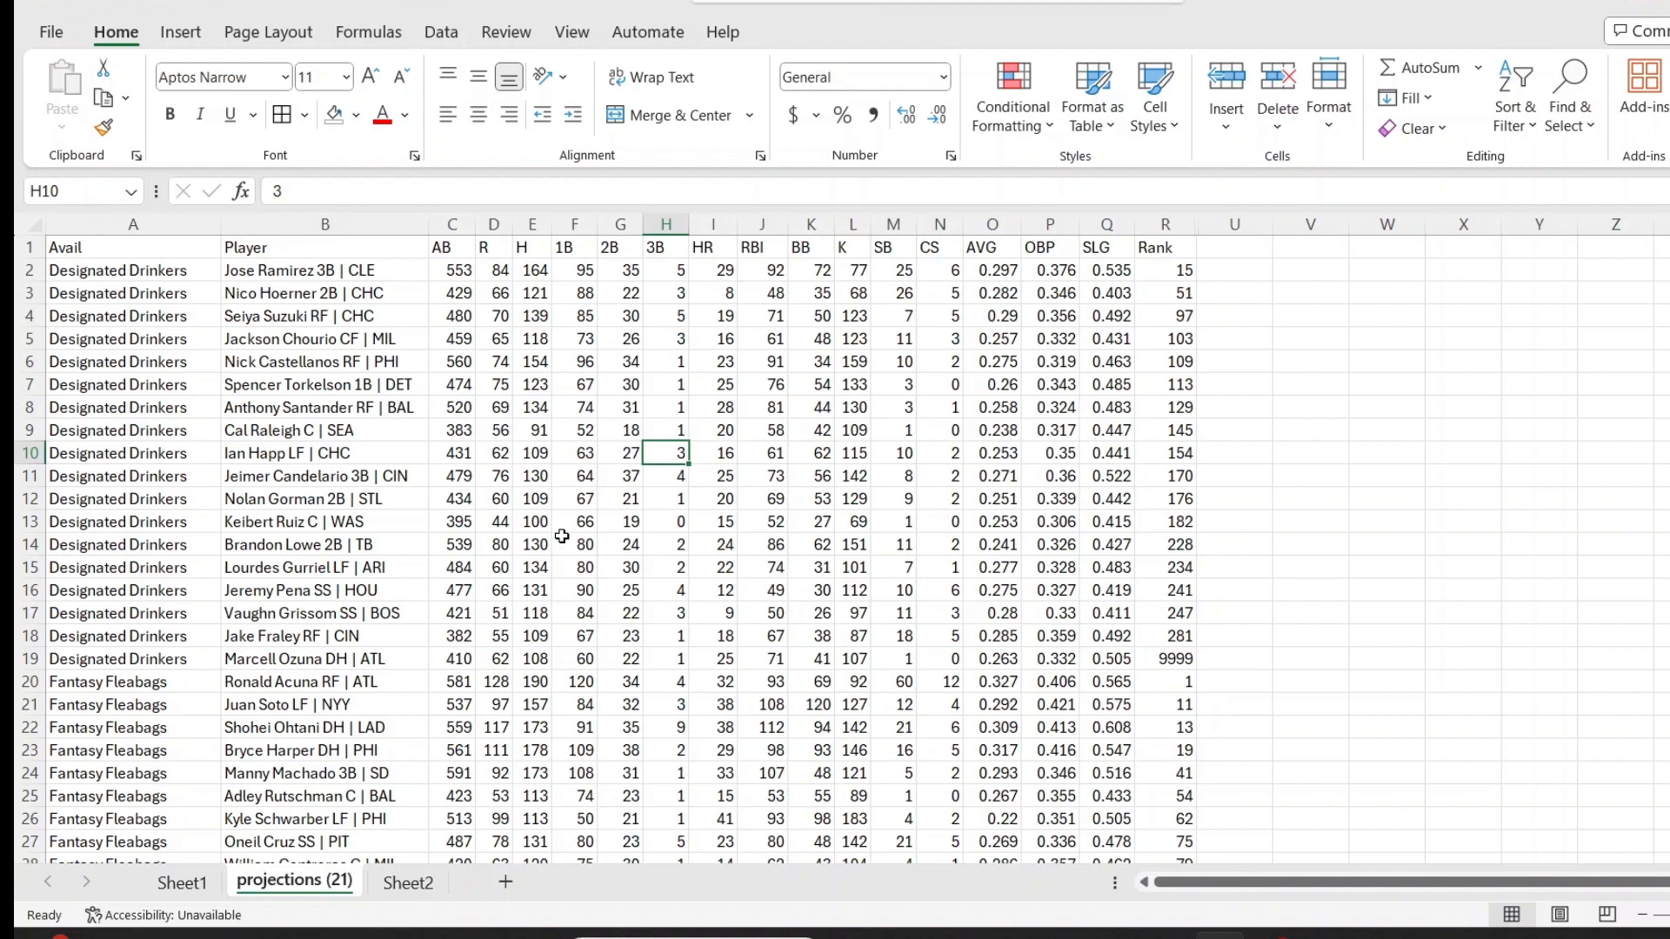
Step: Add a new blank worksheet after the projections (21) sheet
click(182, 883)
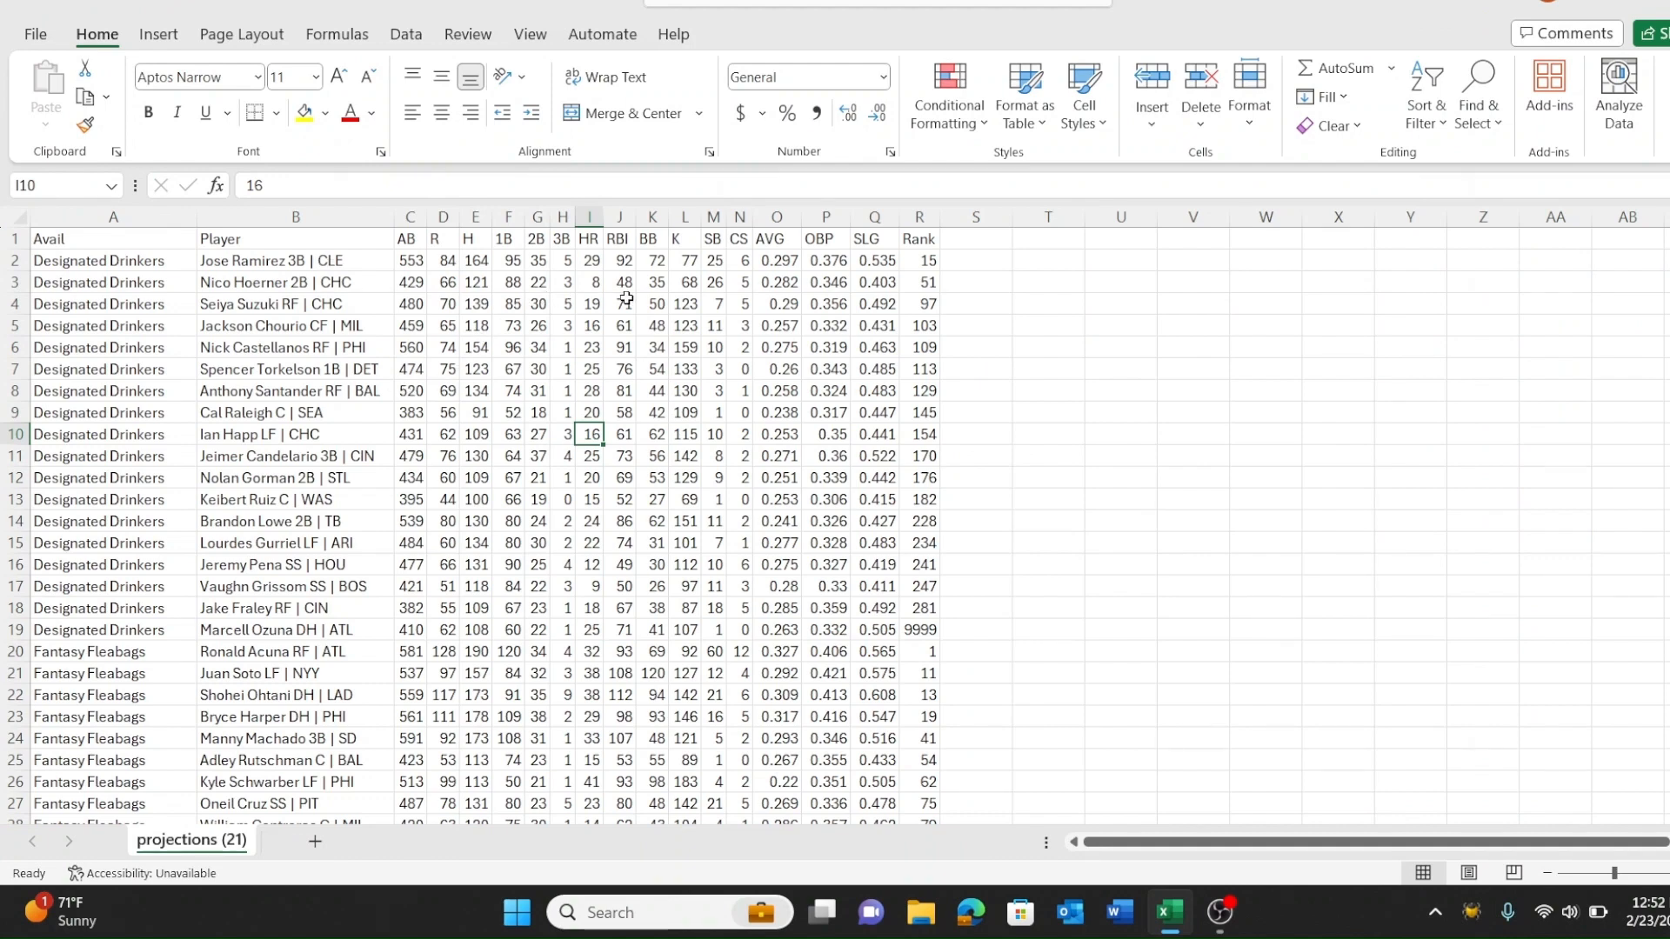
click(495, 326)
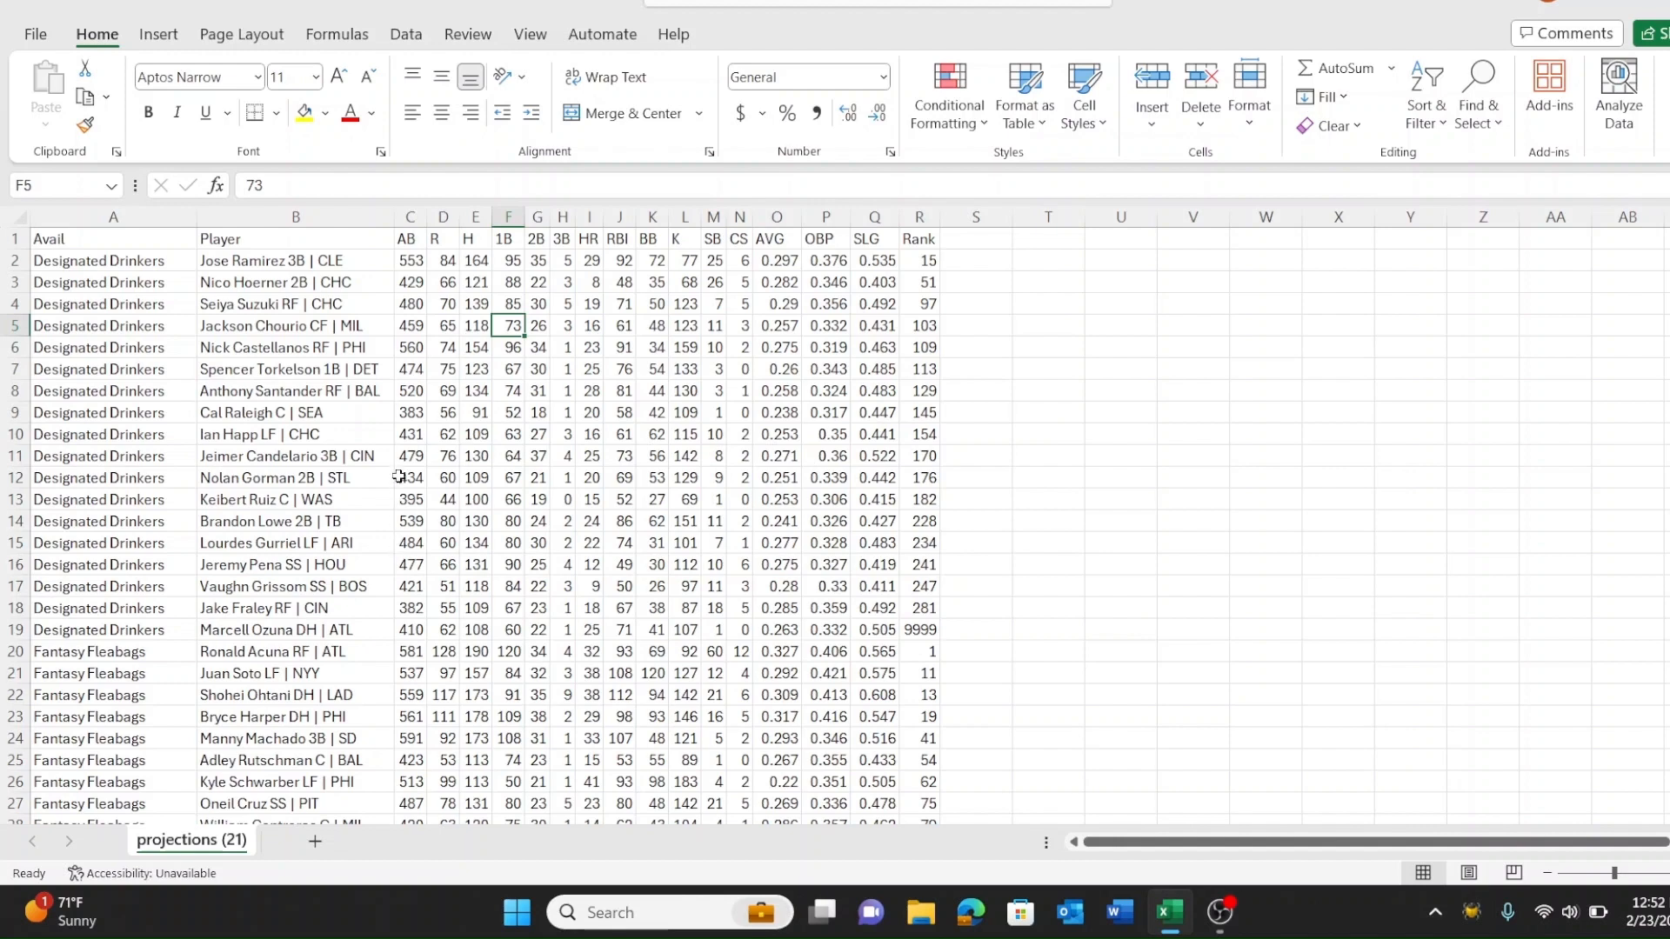
click(315, 842)
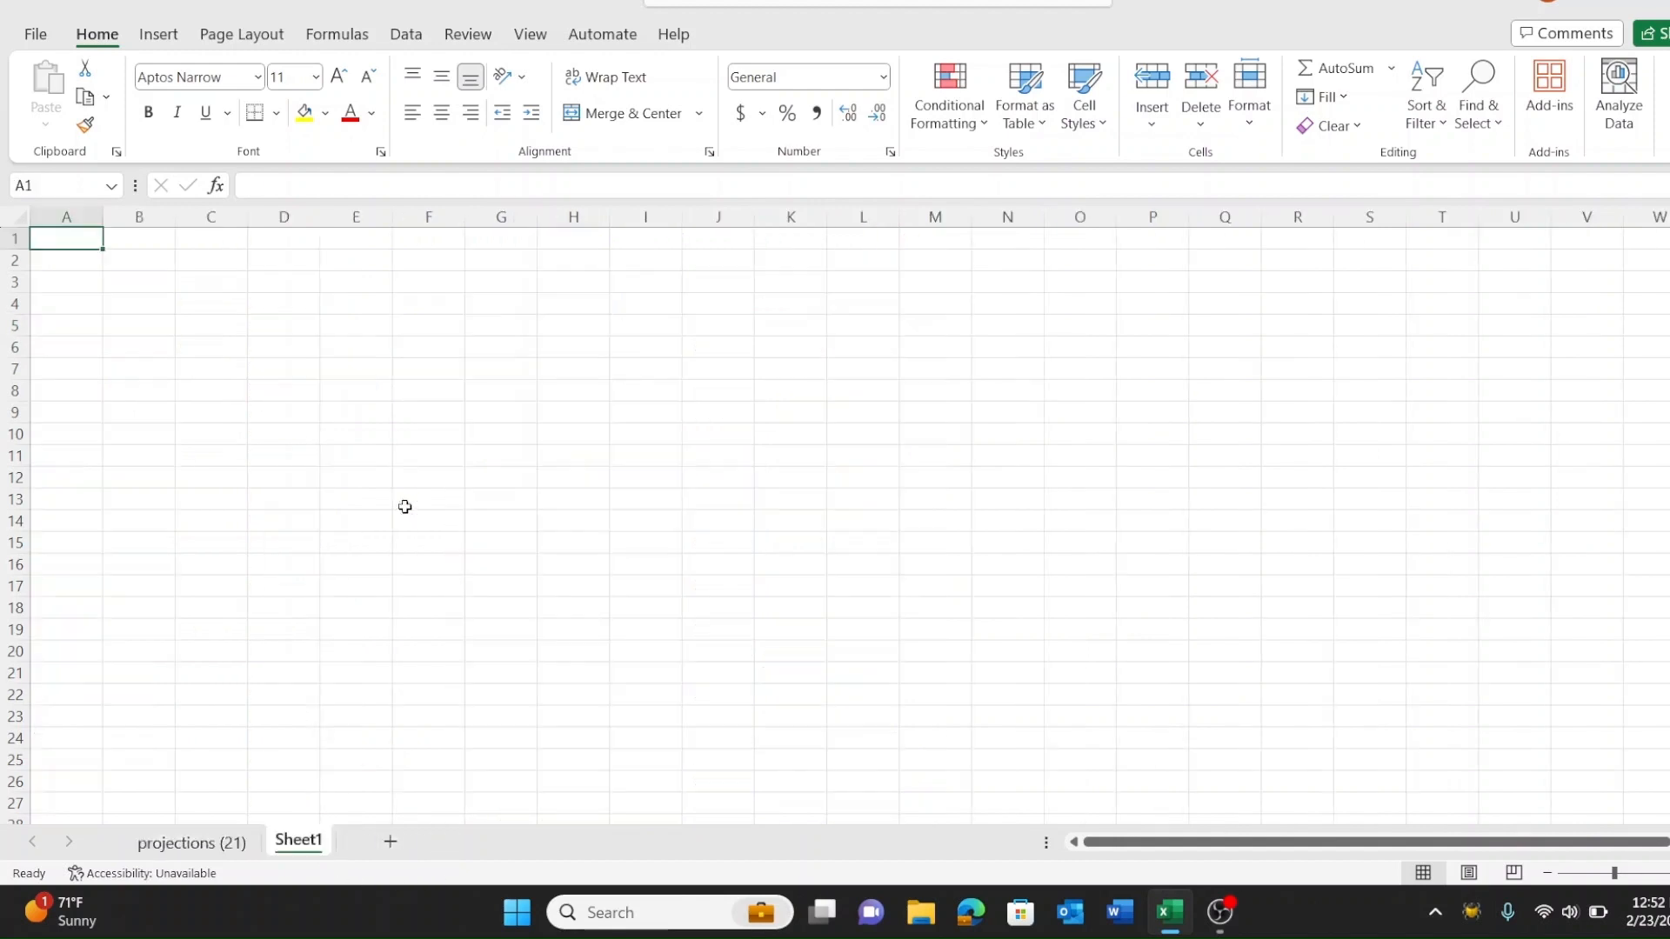
click(359, 626)
click(203, 840)
click(379, 417)
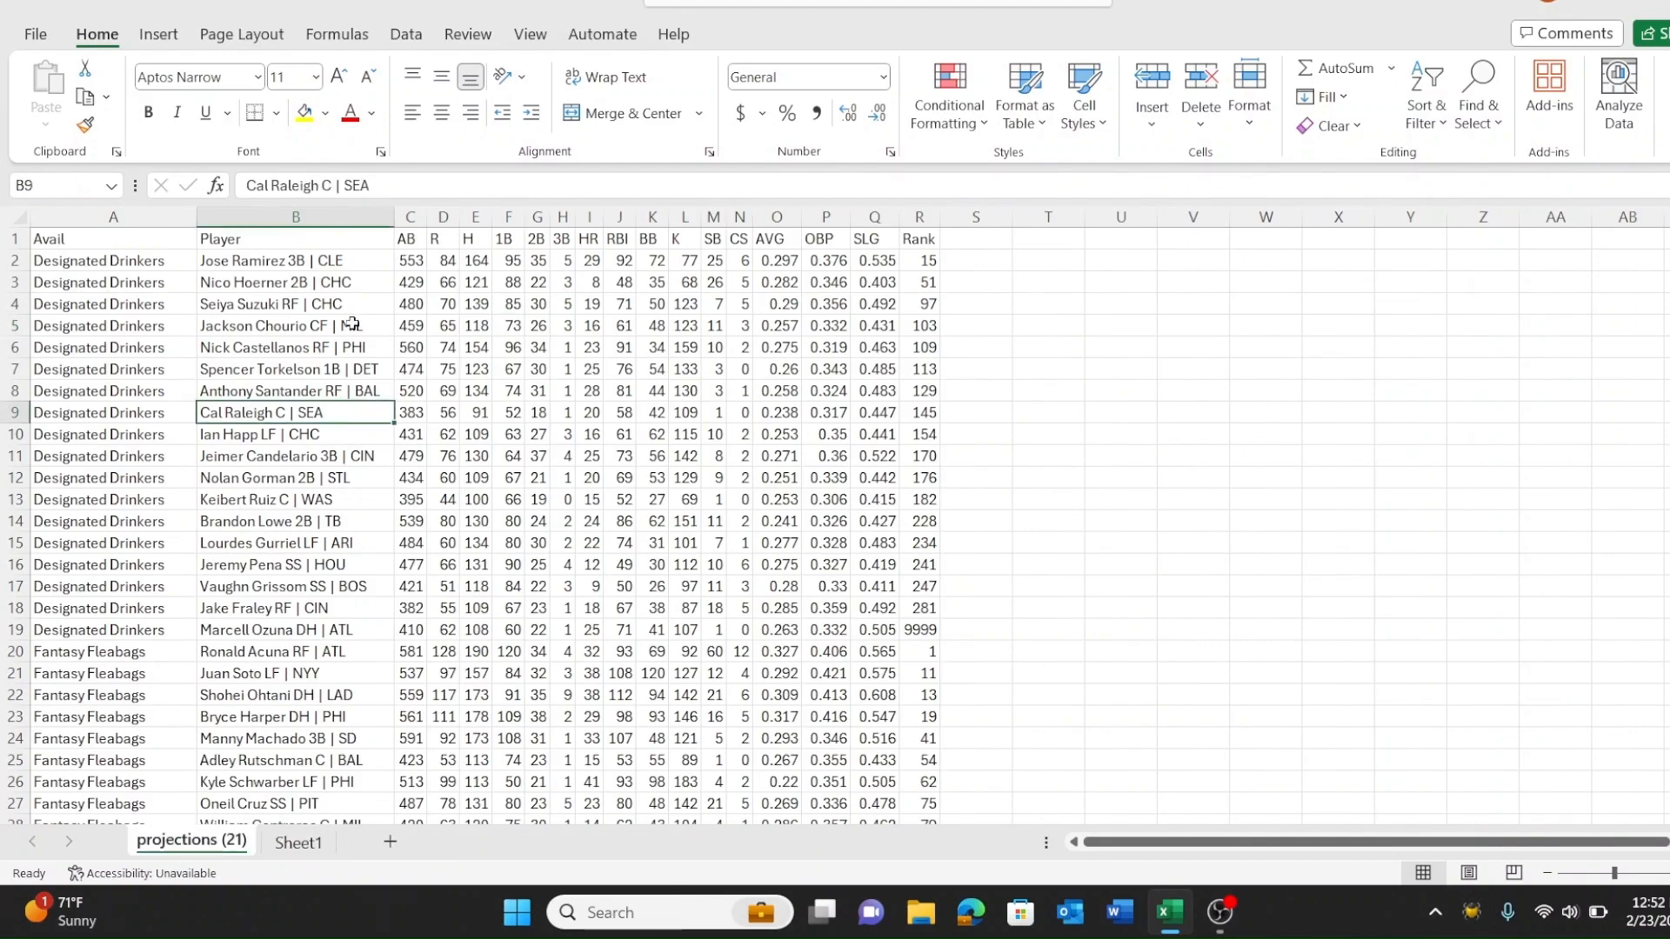
Step: Copy the Avail column from the projections (21) sheet into column A of Sheet1
click(129, 218)
key(ctrl+c)
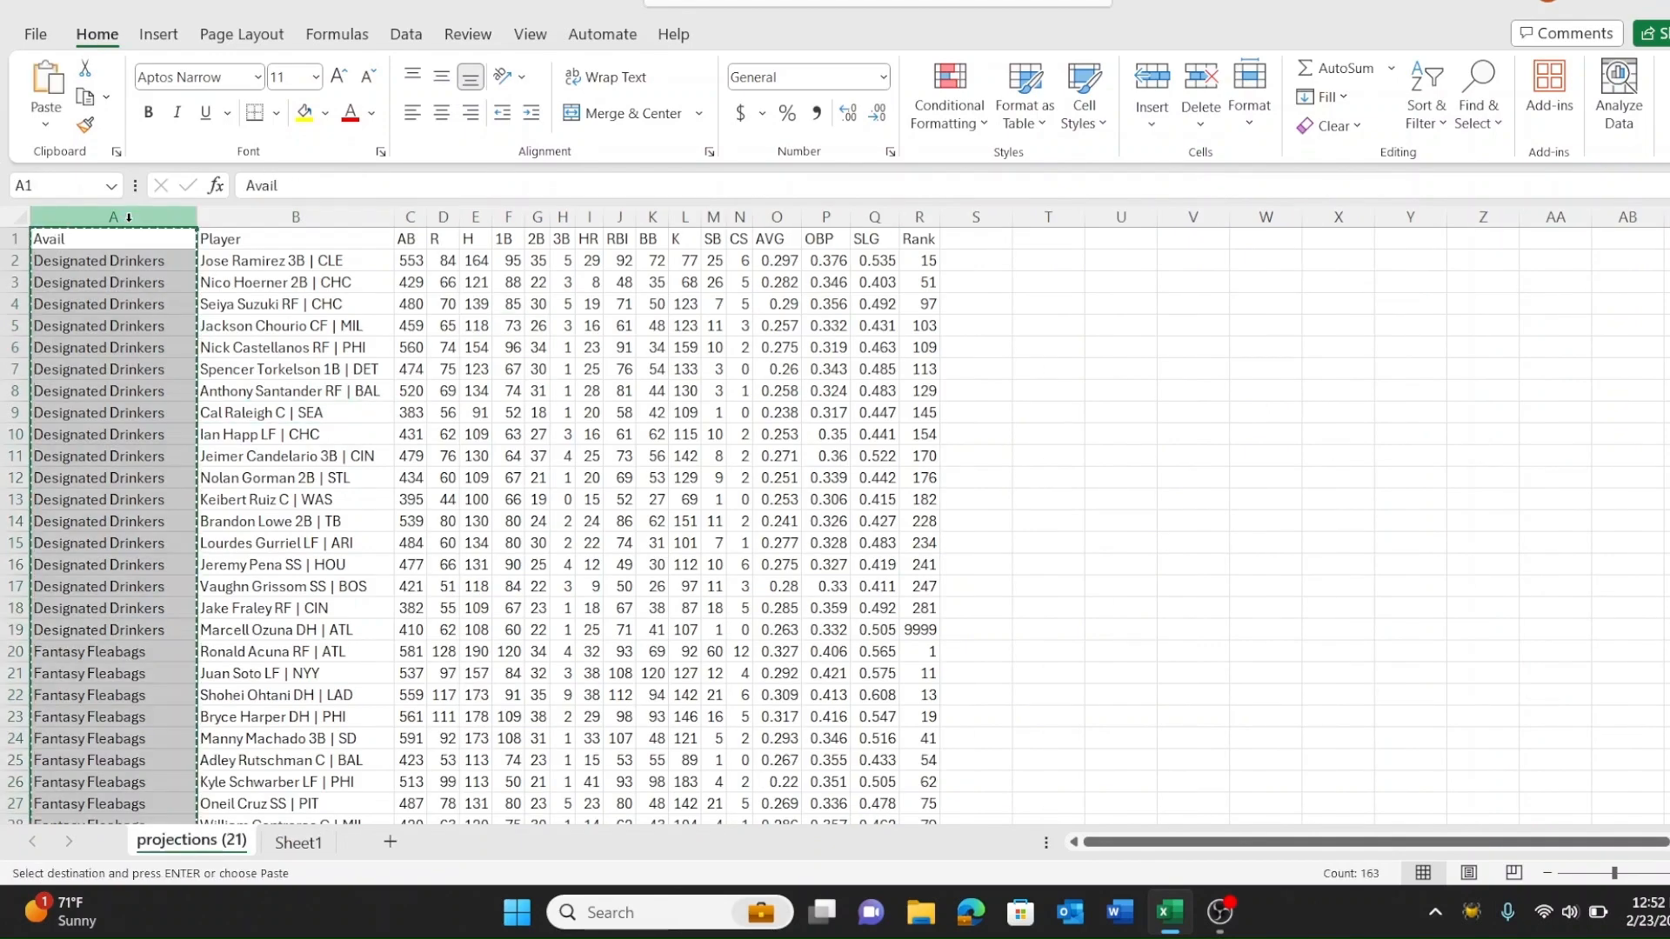
click(289, 843)
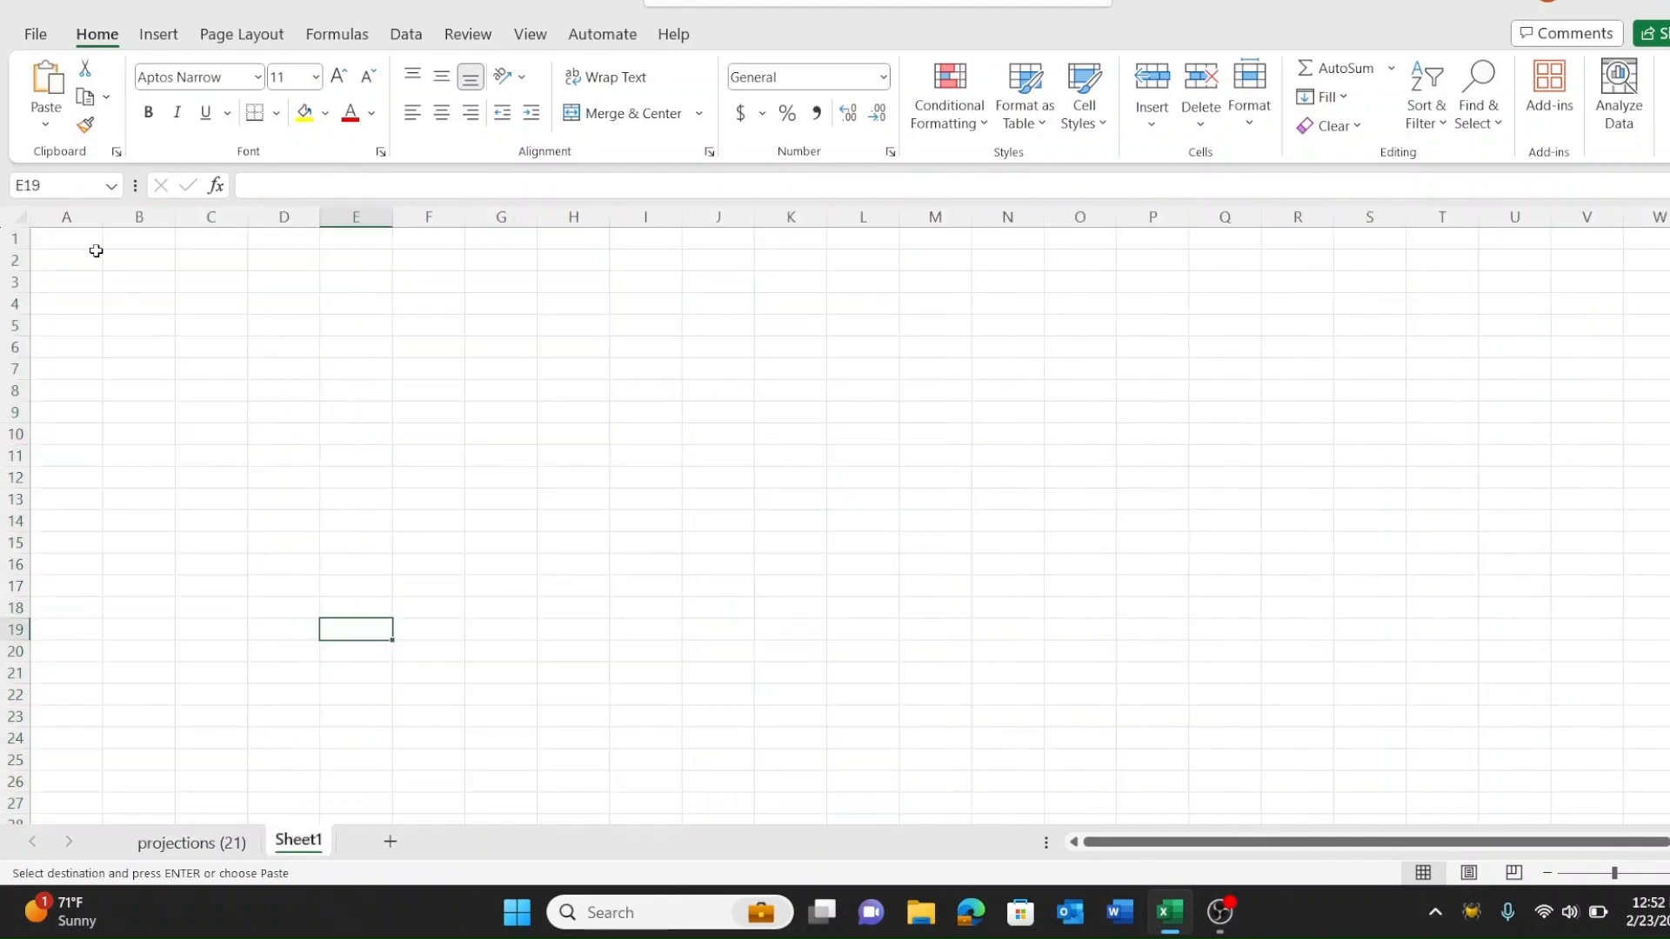
click(67, 236)
key(ctrl+v)
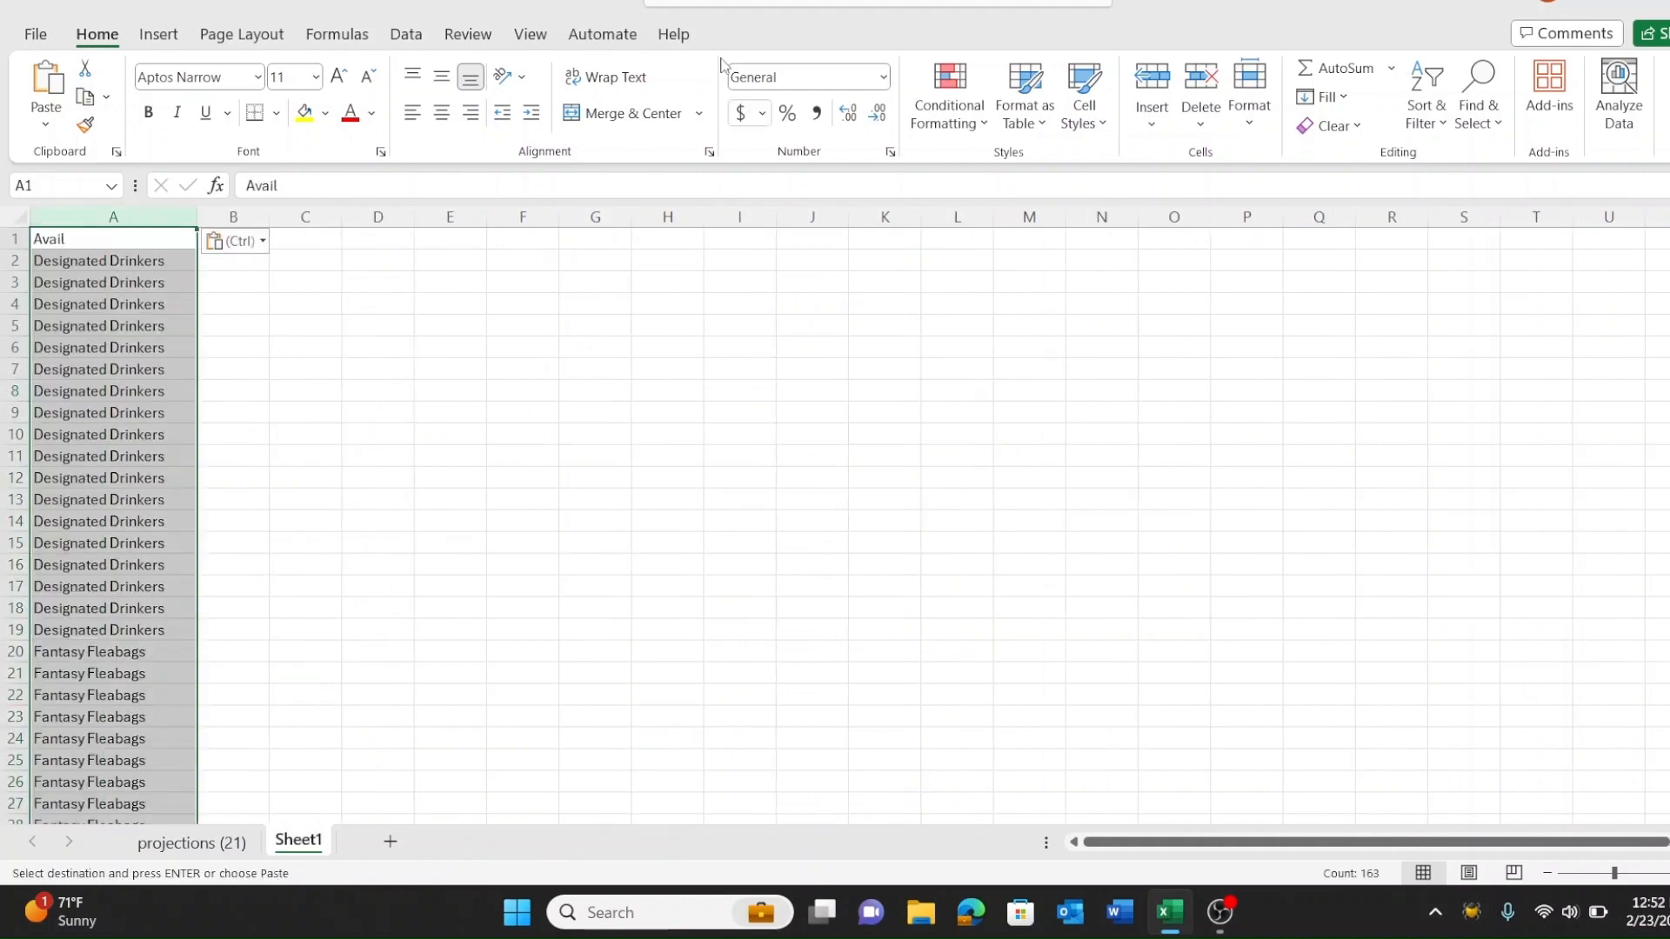
Step: Remove the duplicate team names from column A of Sheet1, treating the first row as a header
click(405, 34)
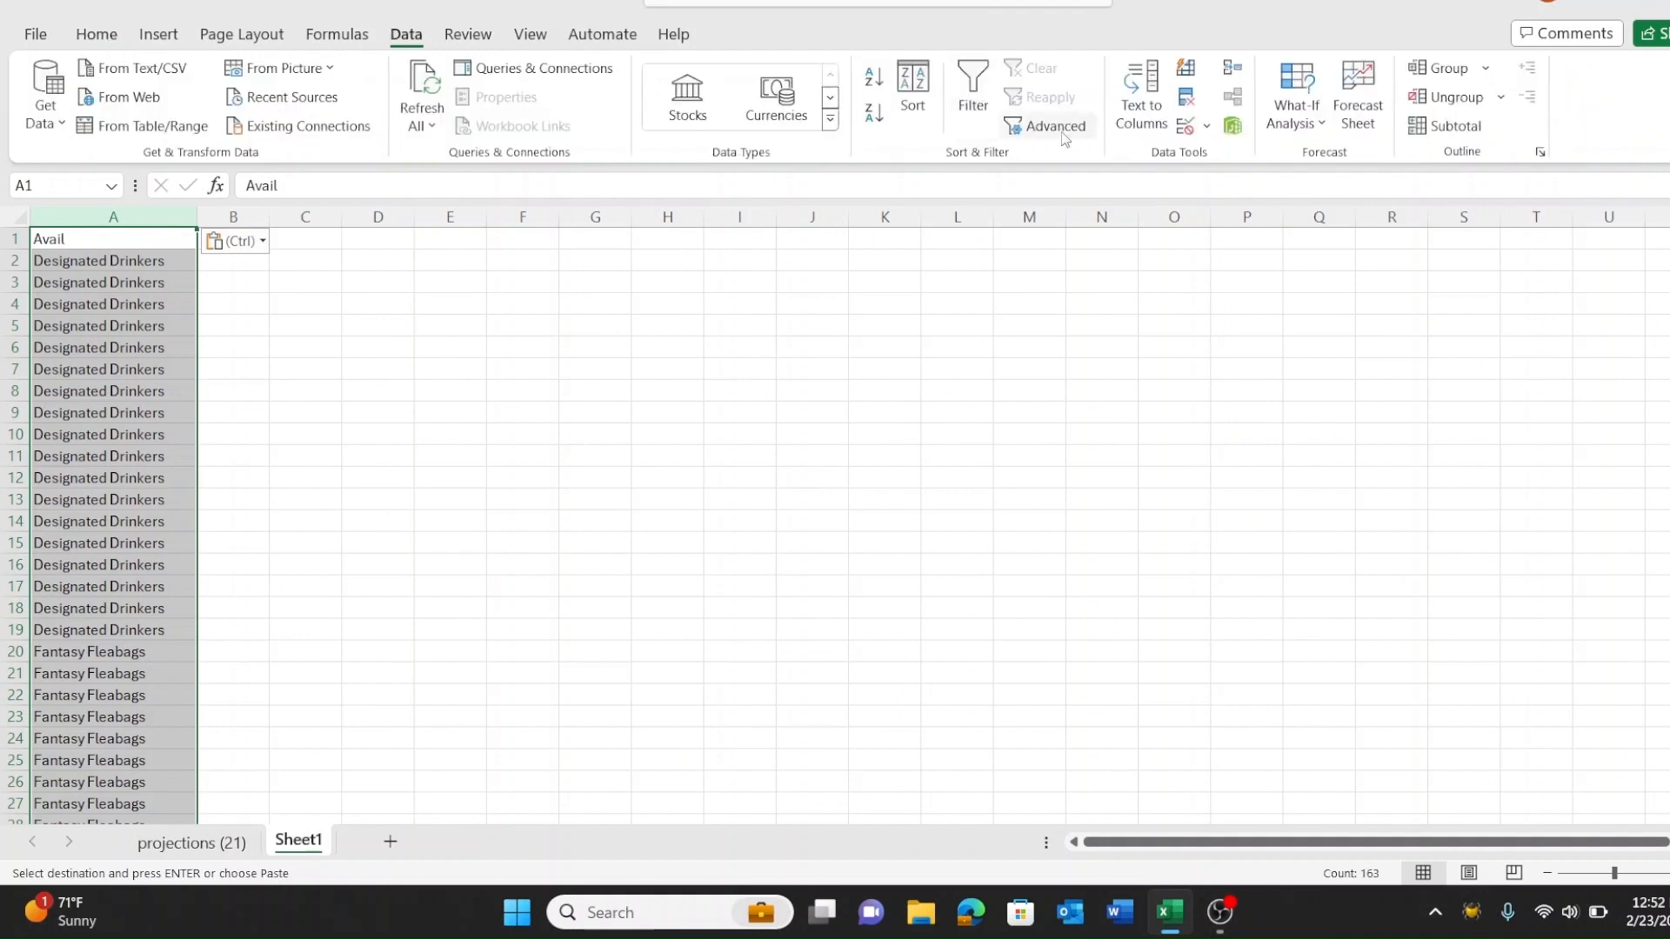
click(1187, 100)
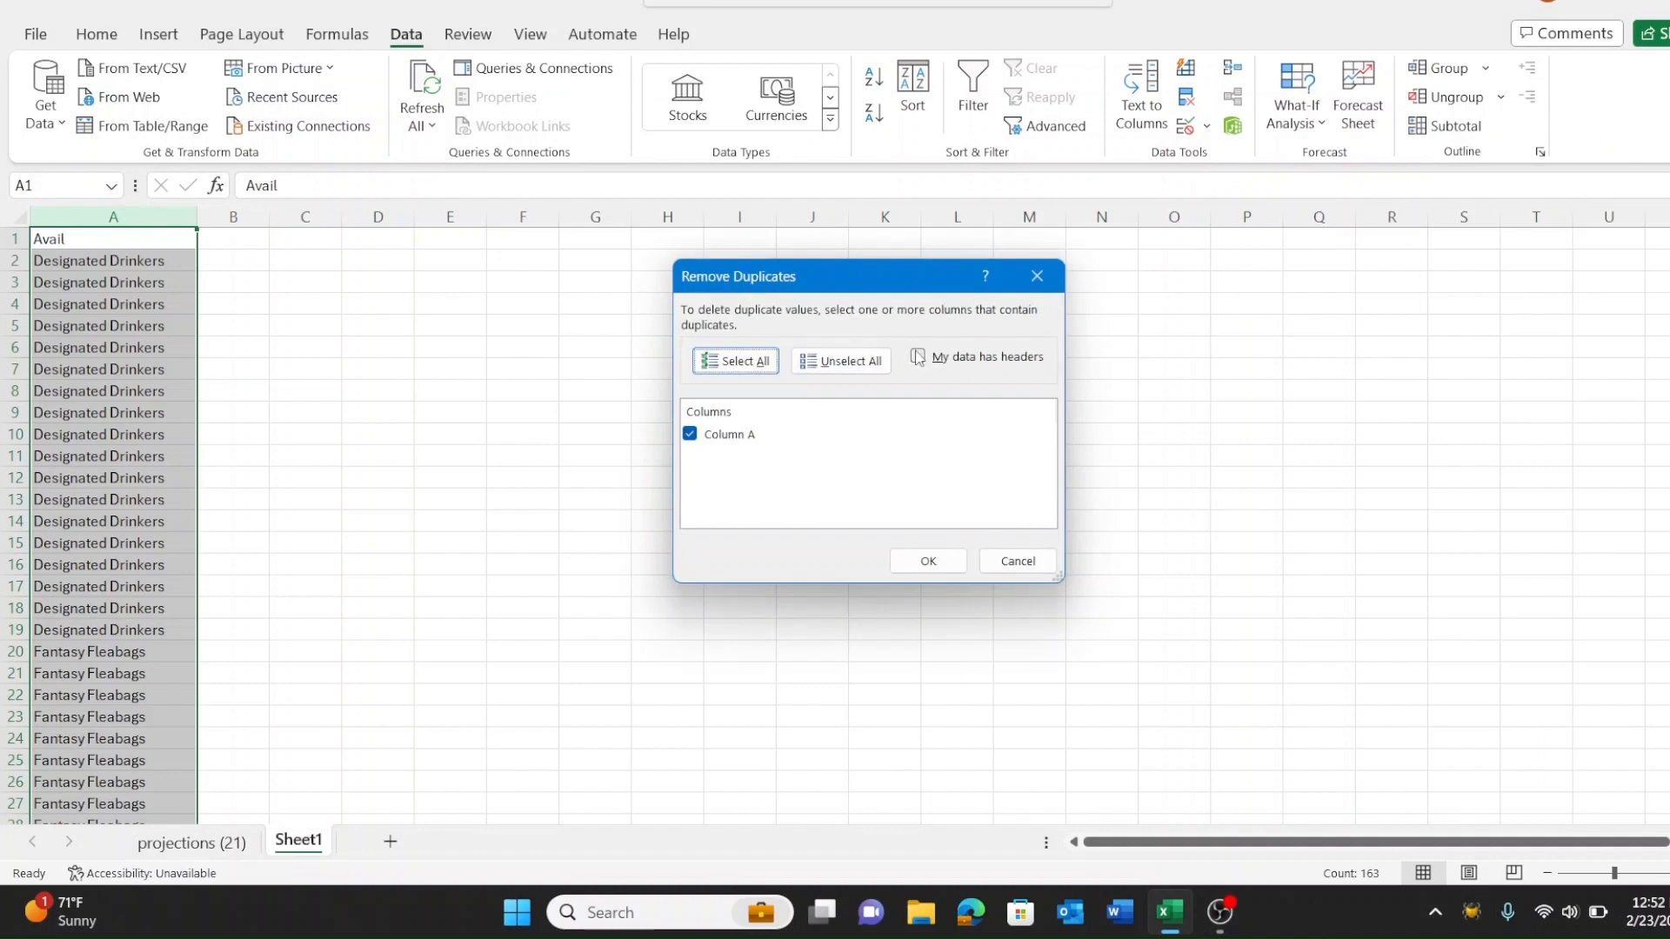
click(918, 357)
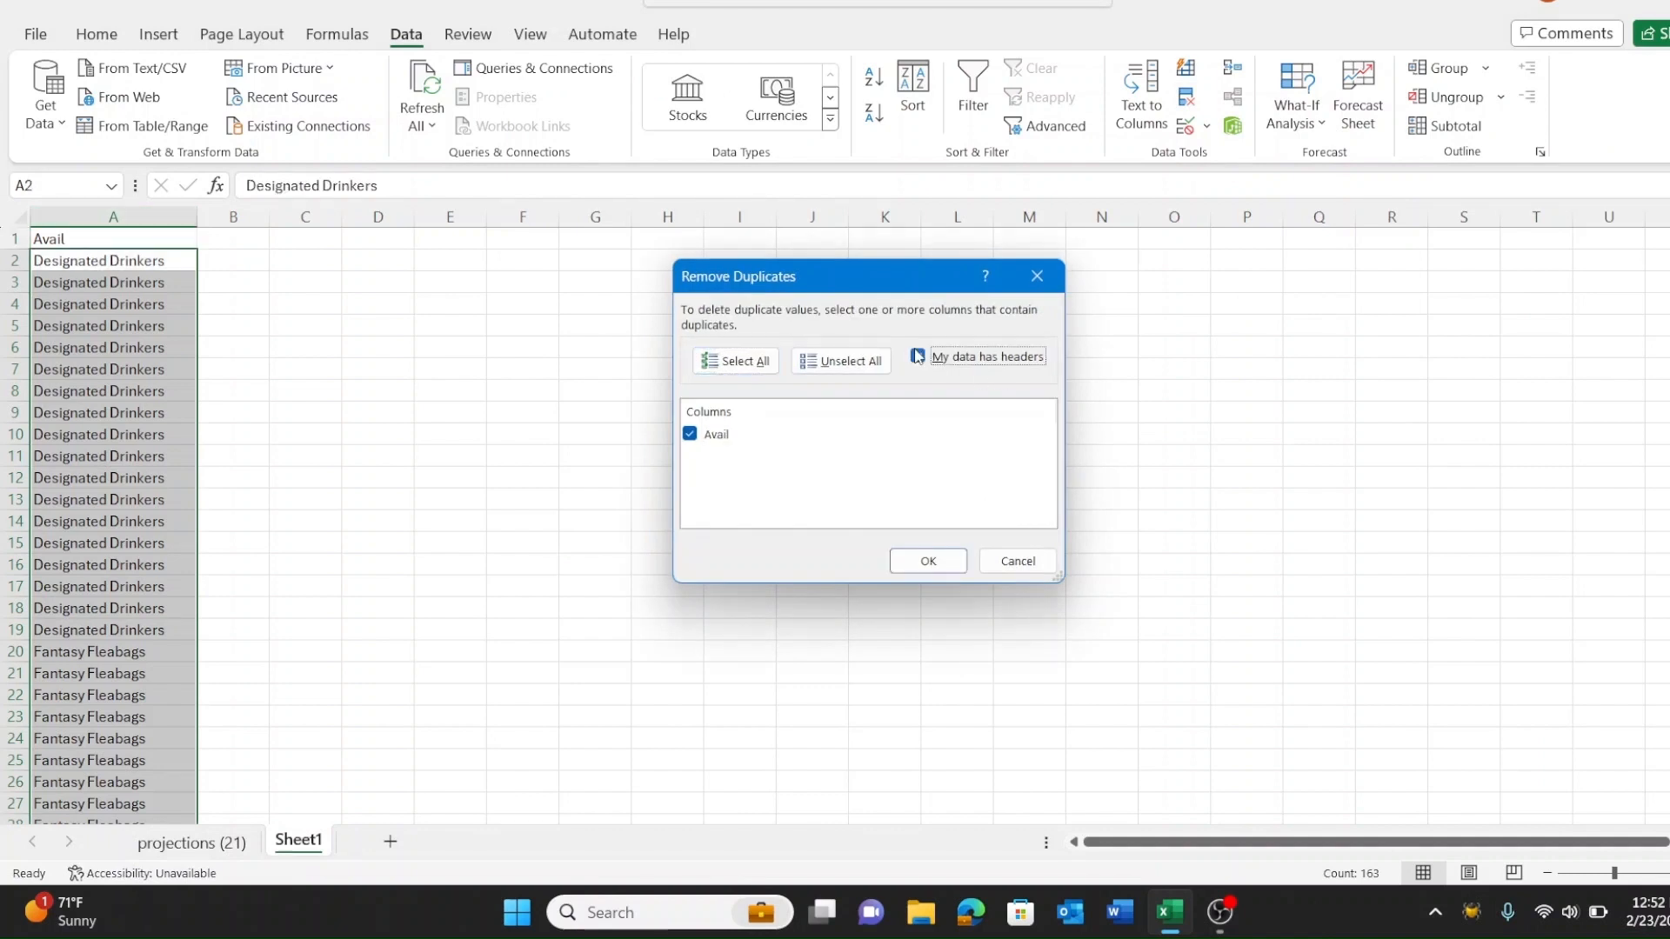
click(929, 566)
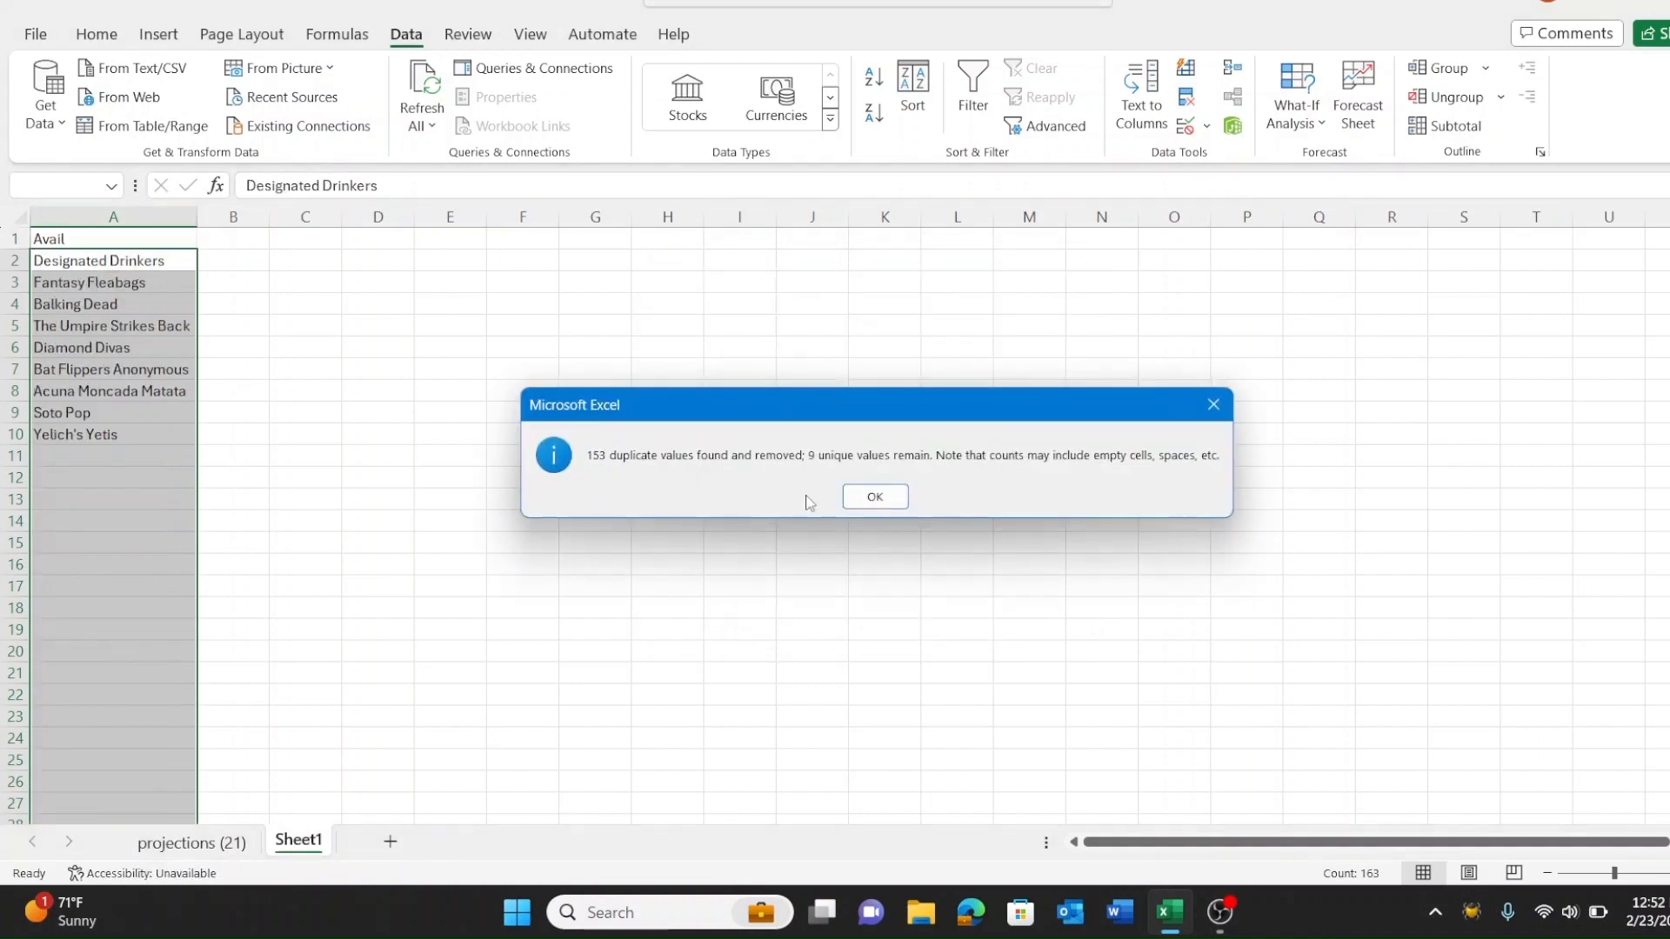
click(875, 497)
Step: Replace the header in A1 of Sheet1 with TEAM LIST
click(152, 234)
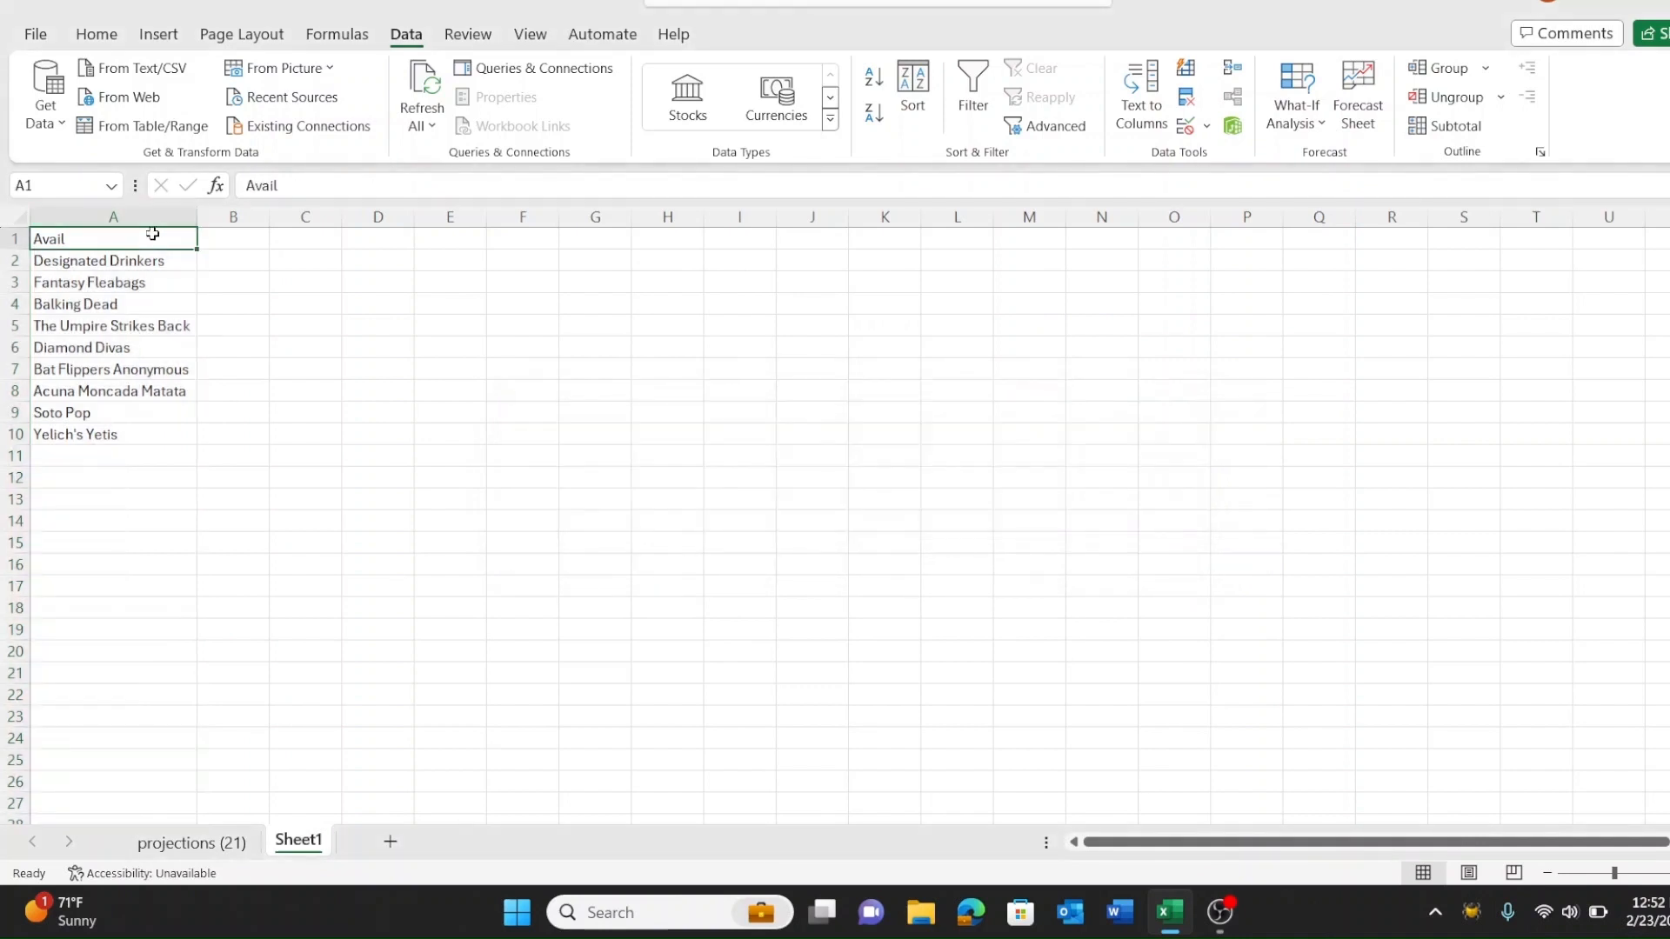
text(TEAM LIST)
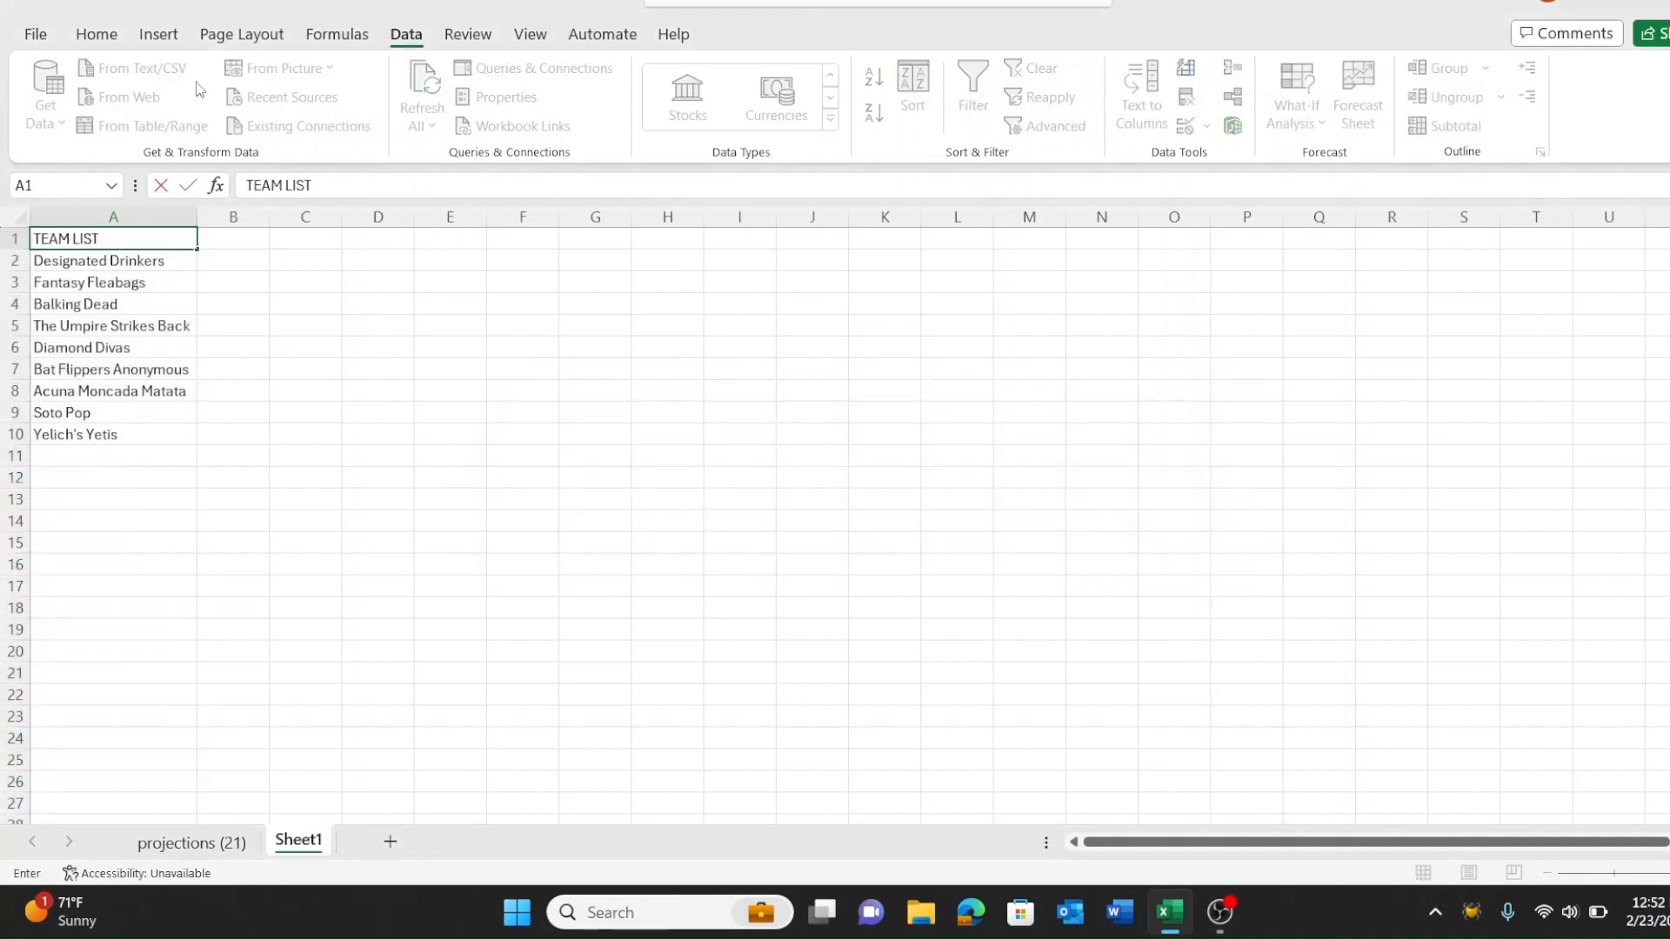
click(222, 341)
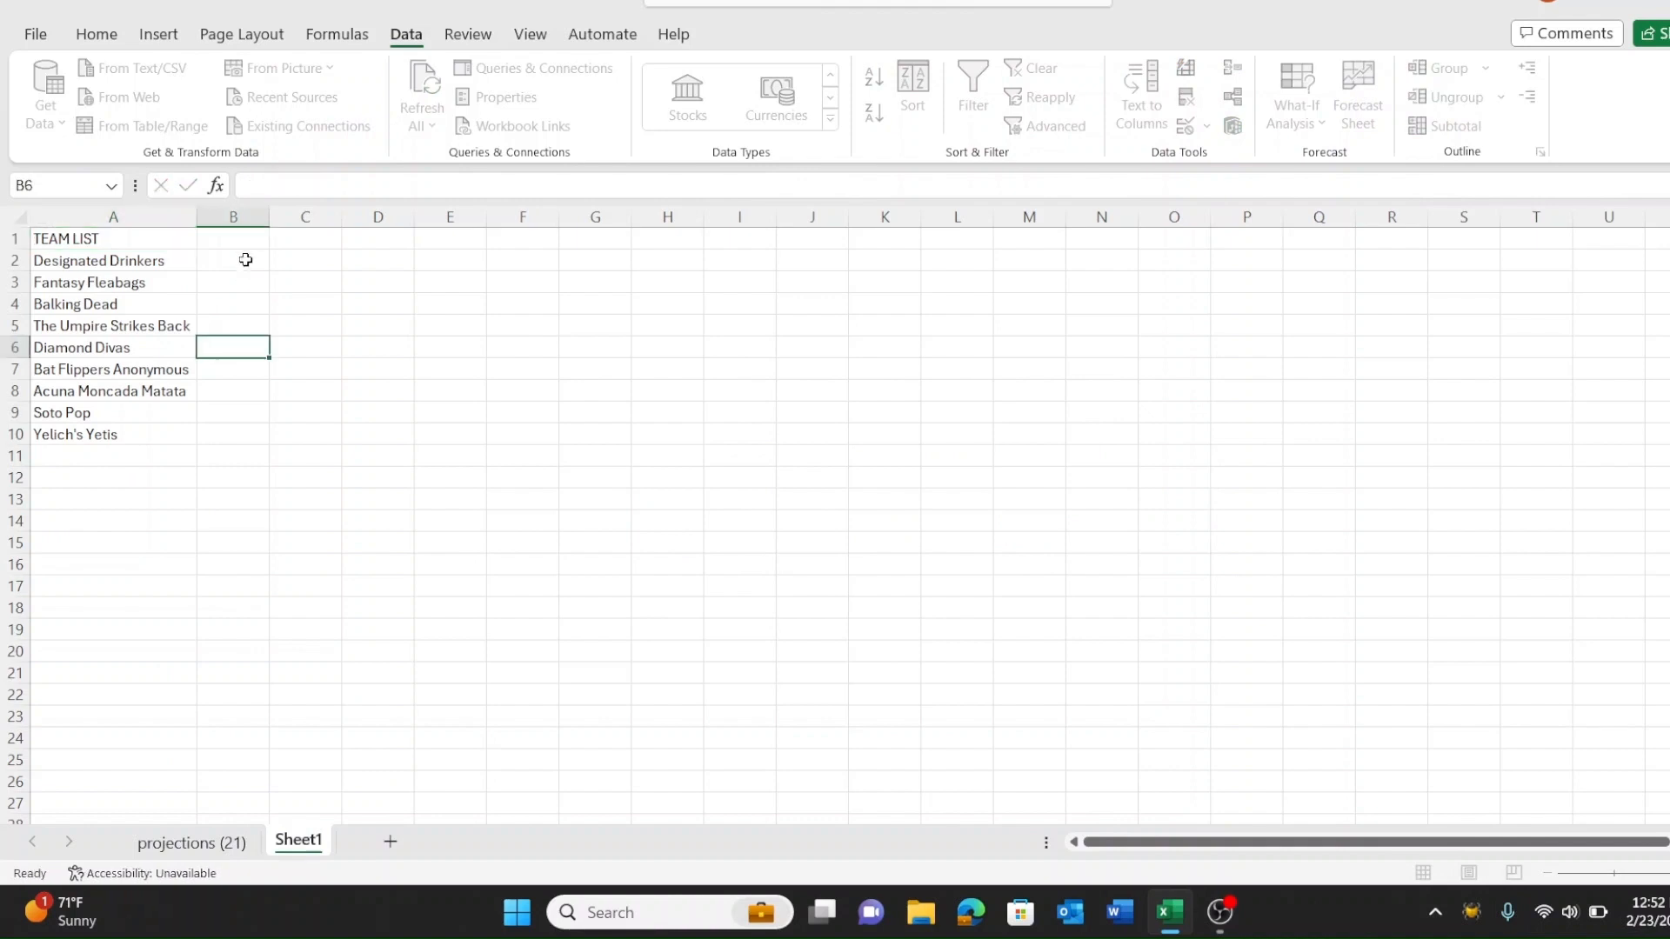
Step: Enter the header TOP 30 PLAYERS in B1 and autofit column B to its text
click(233, 240)
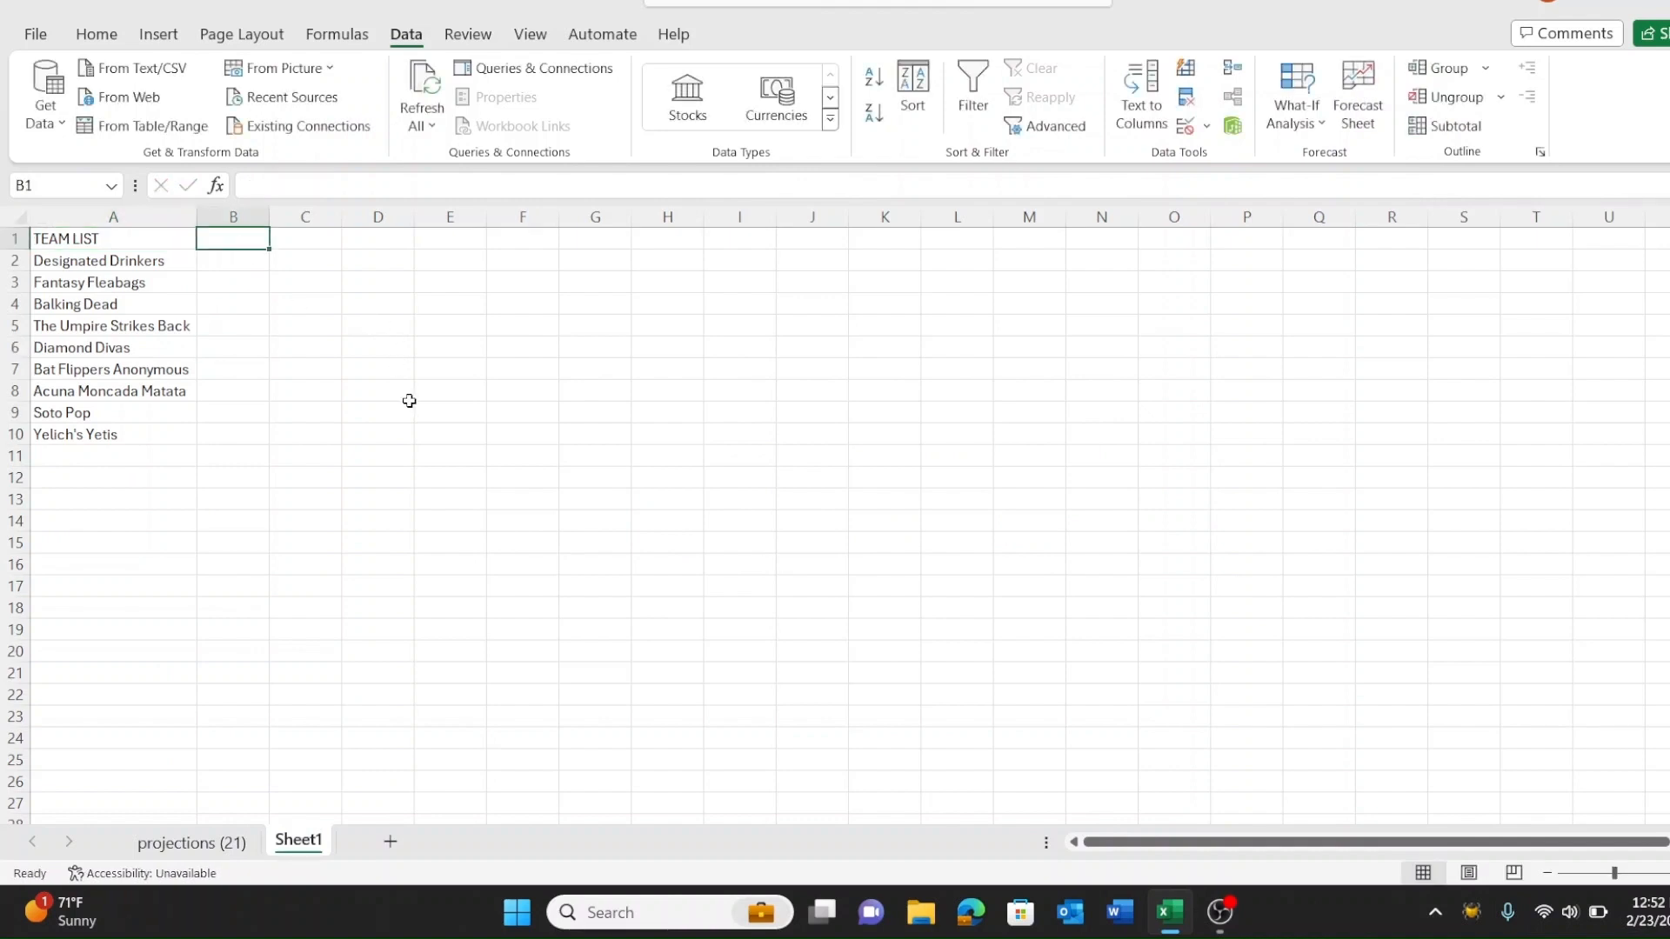
text(TOP)
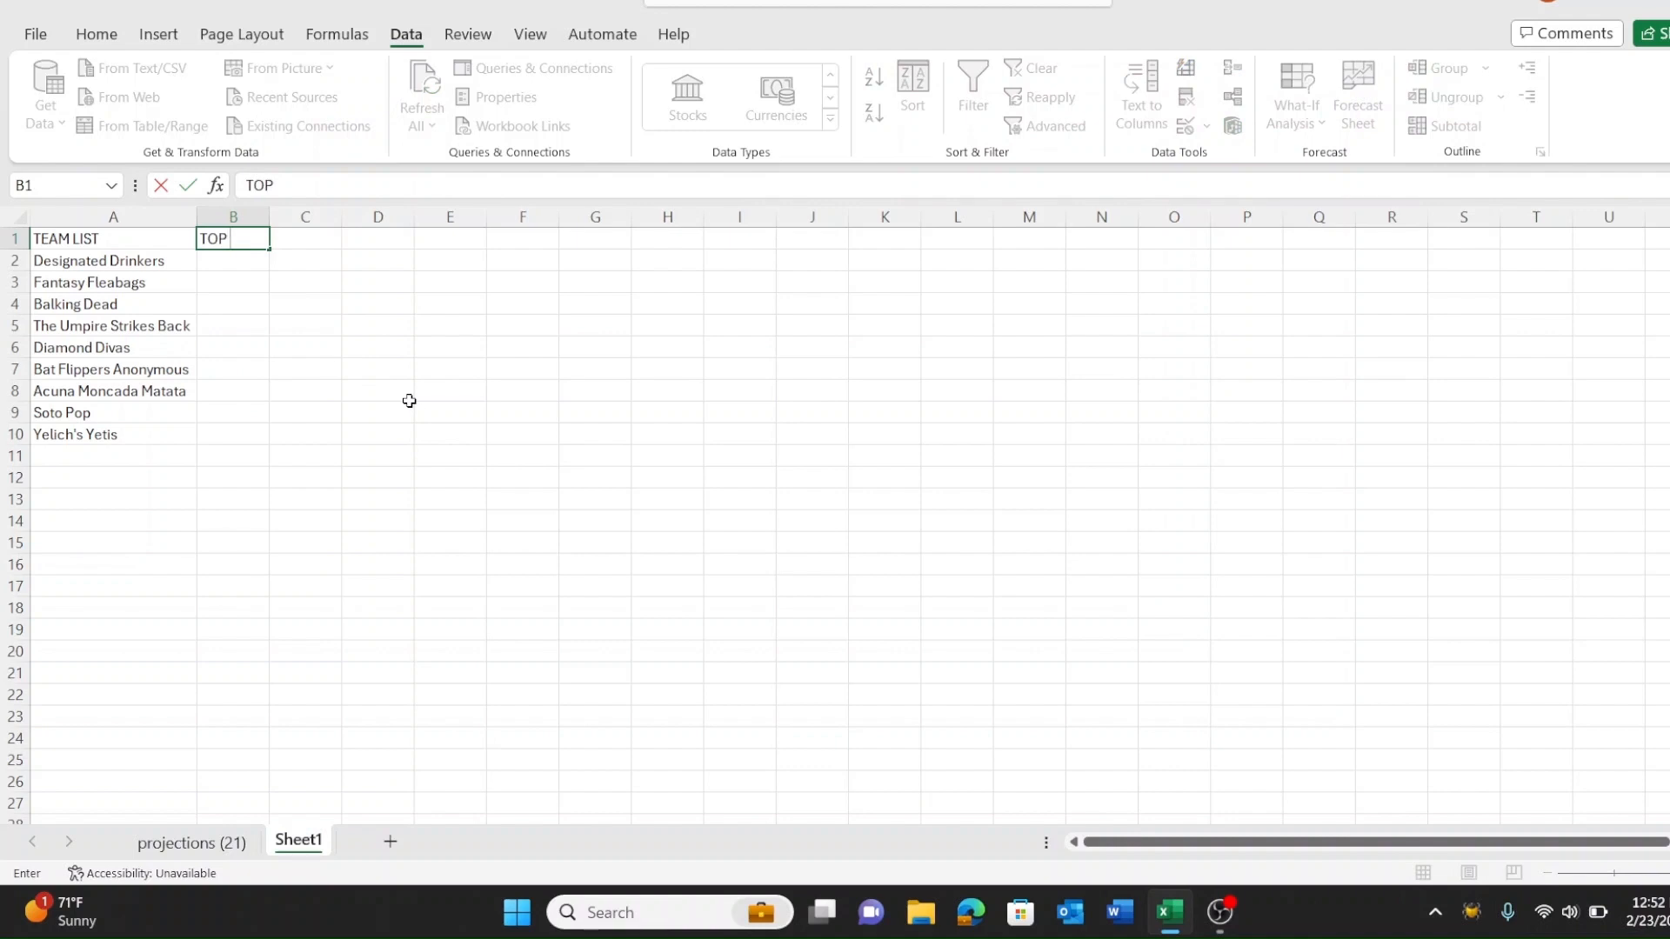
text( 30 PLAYERS)
key(Tab)
click(408, 399)
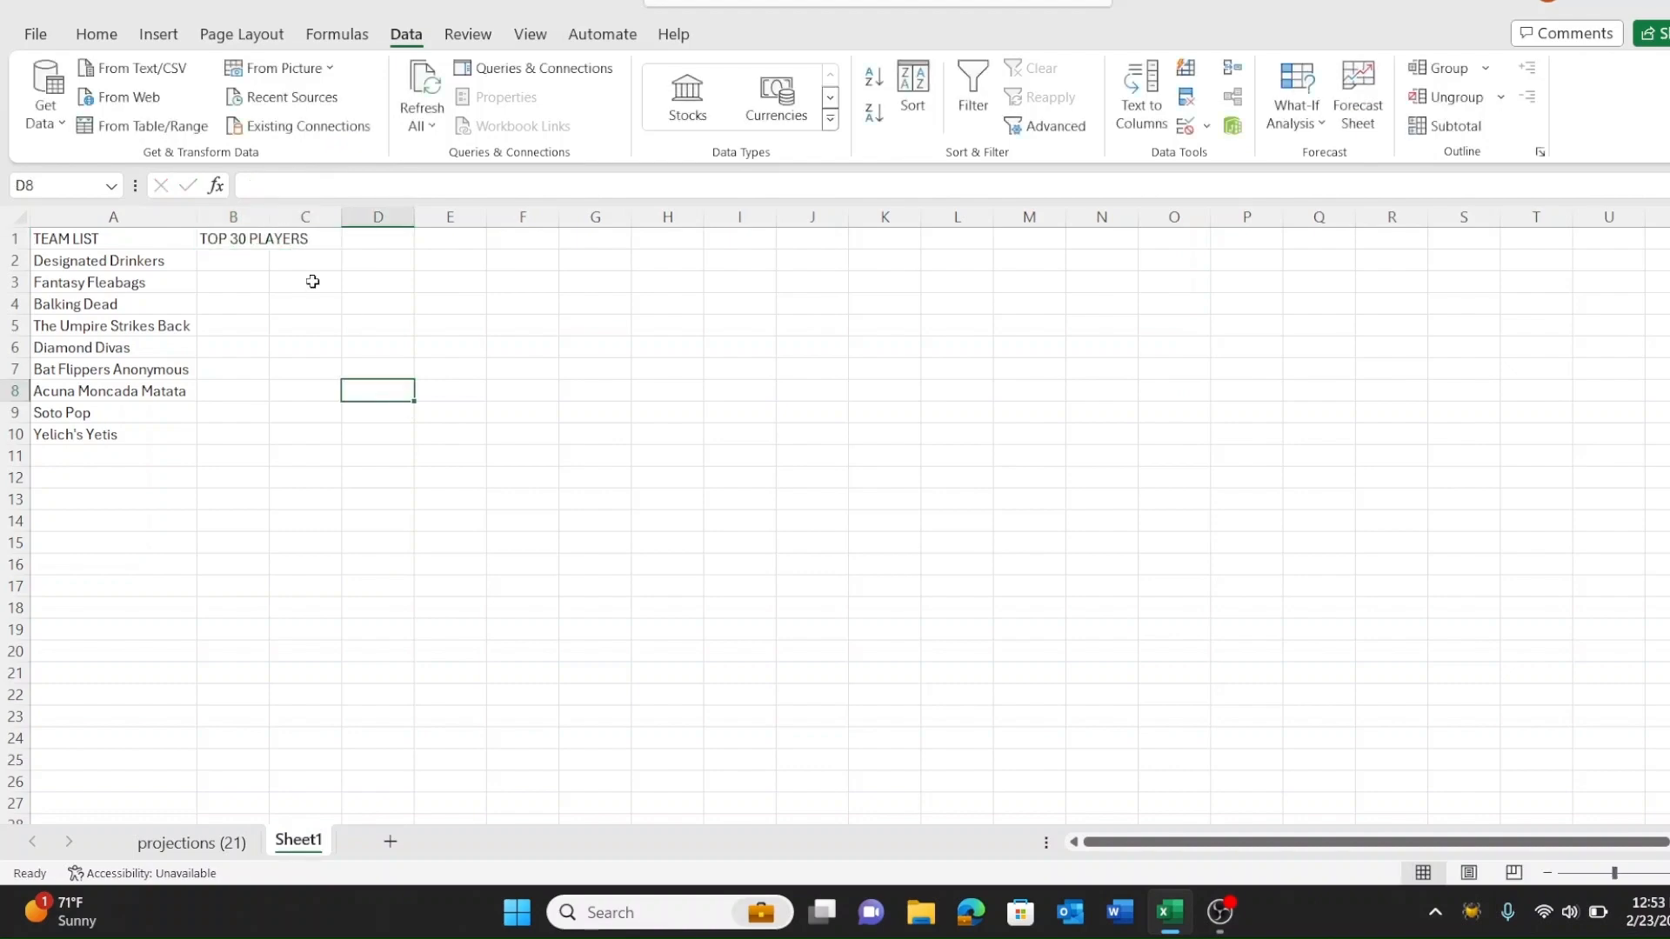
click(233, 217)
double_click(269, 217)
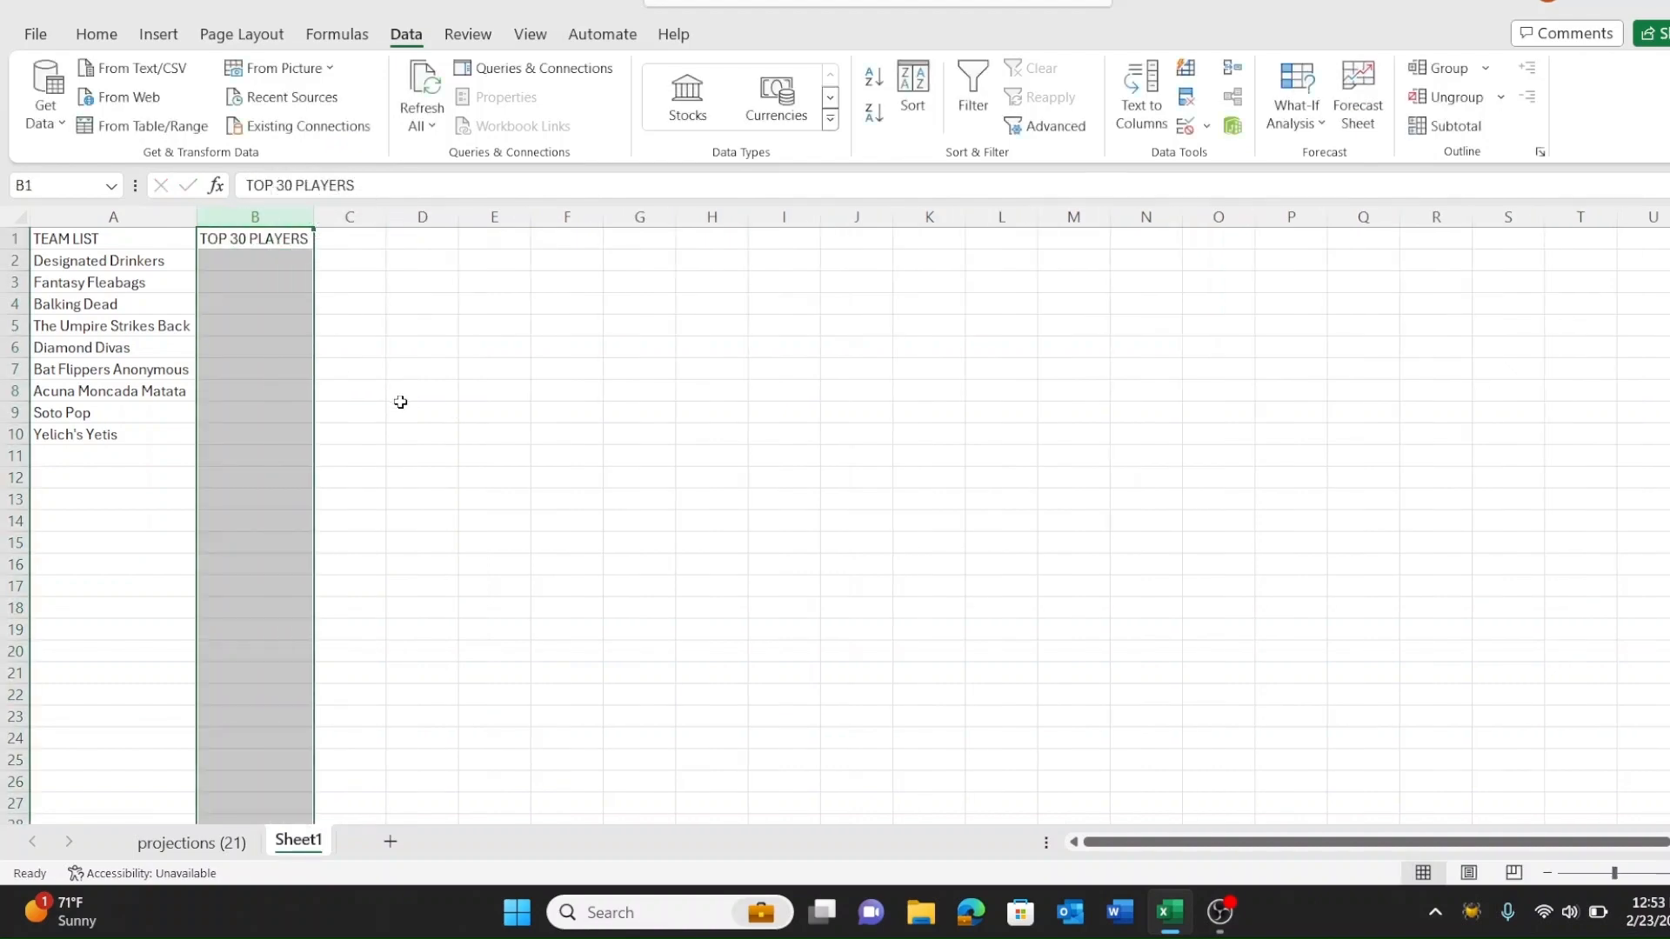
click(400, 402)
Step: Copy the AB, R, H, HR, RBI, SB and AVG headers from projections (21) into C1:I1 of Sheet1
click(192, 842)
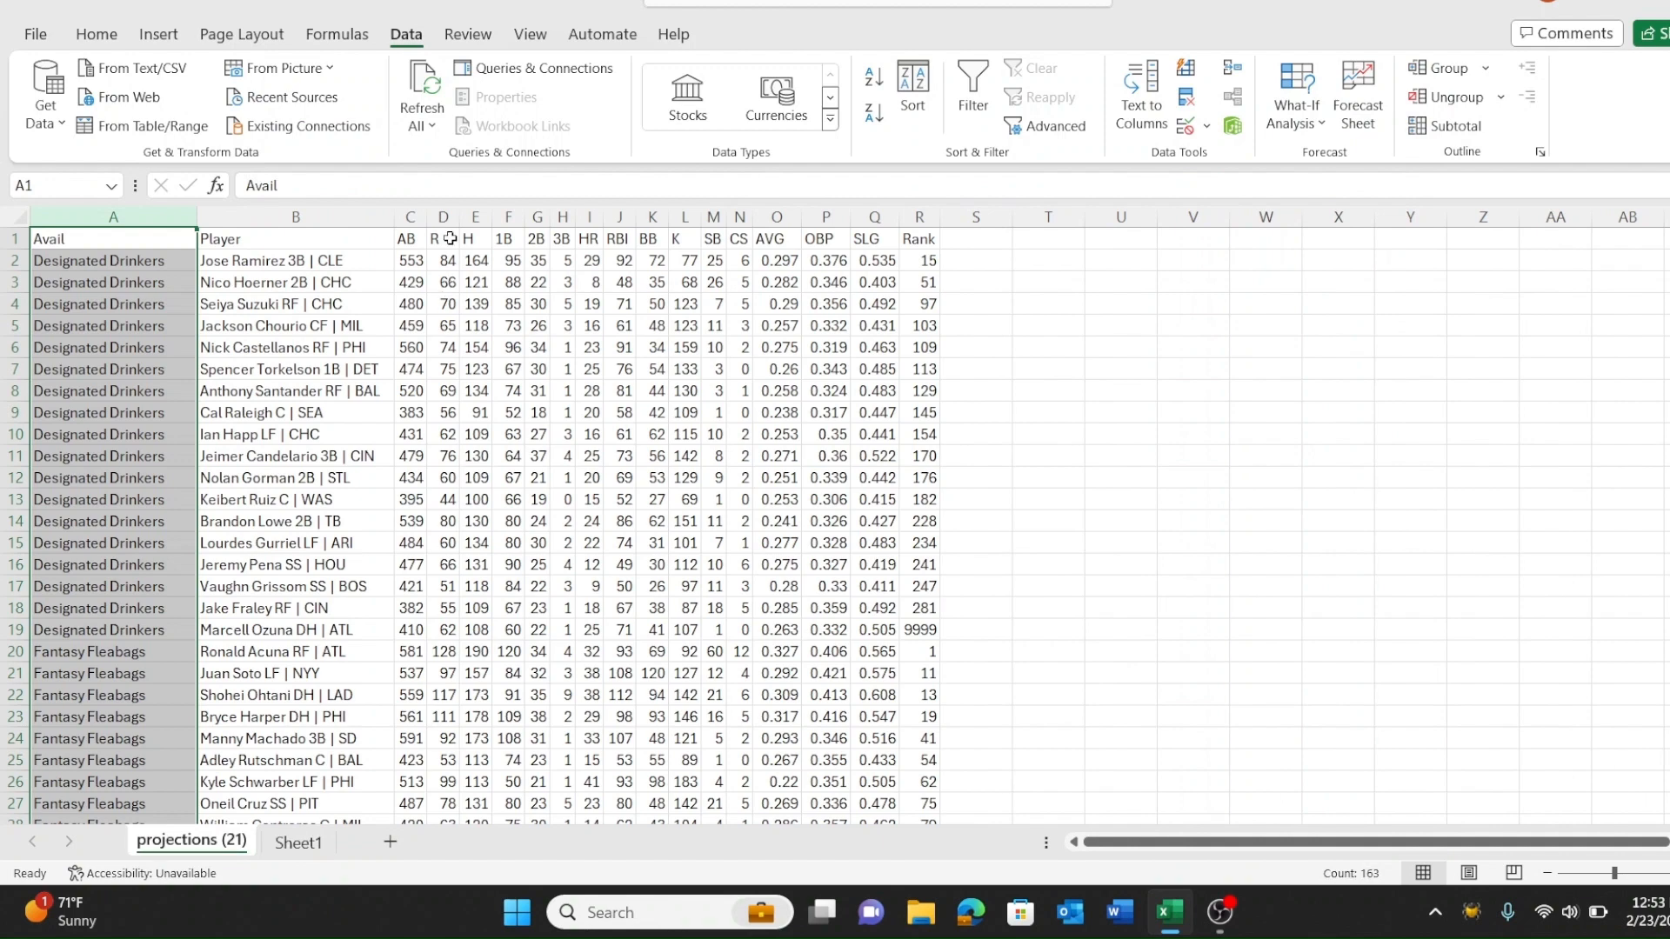
drag(443, 236, 783, 237)
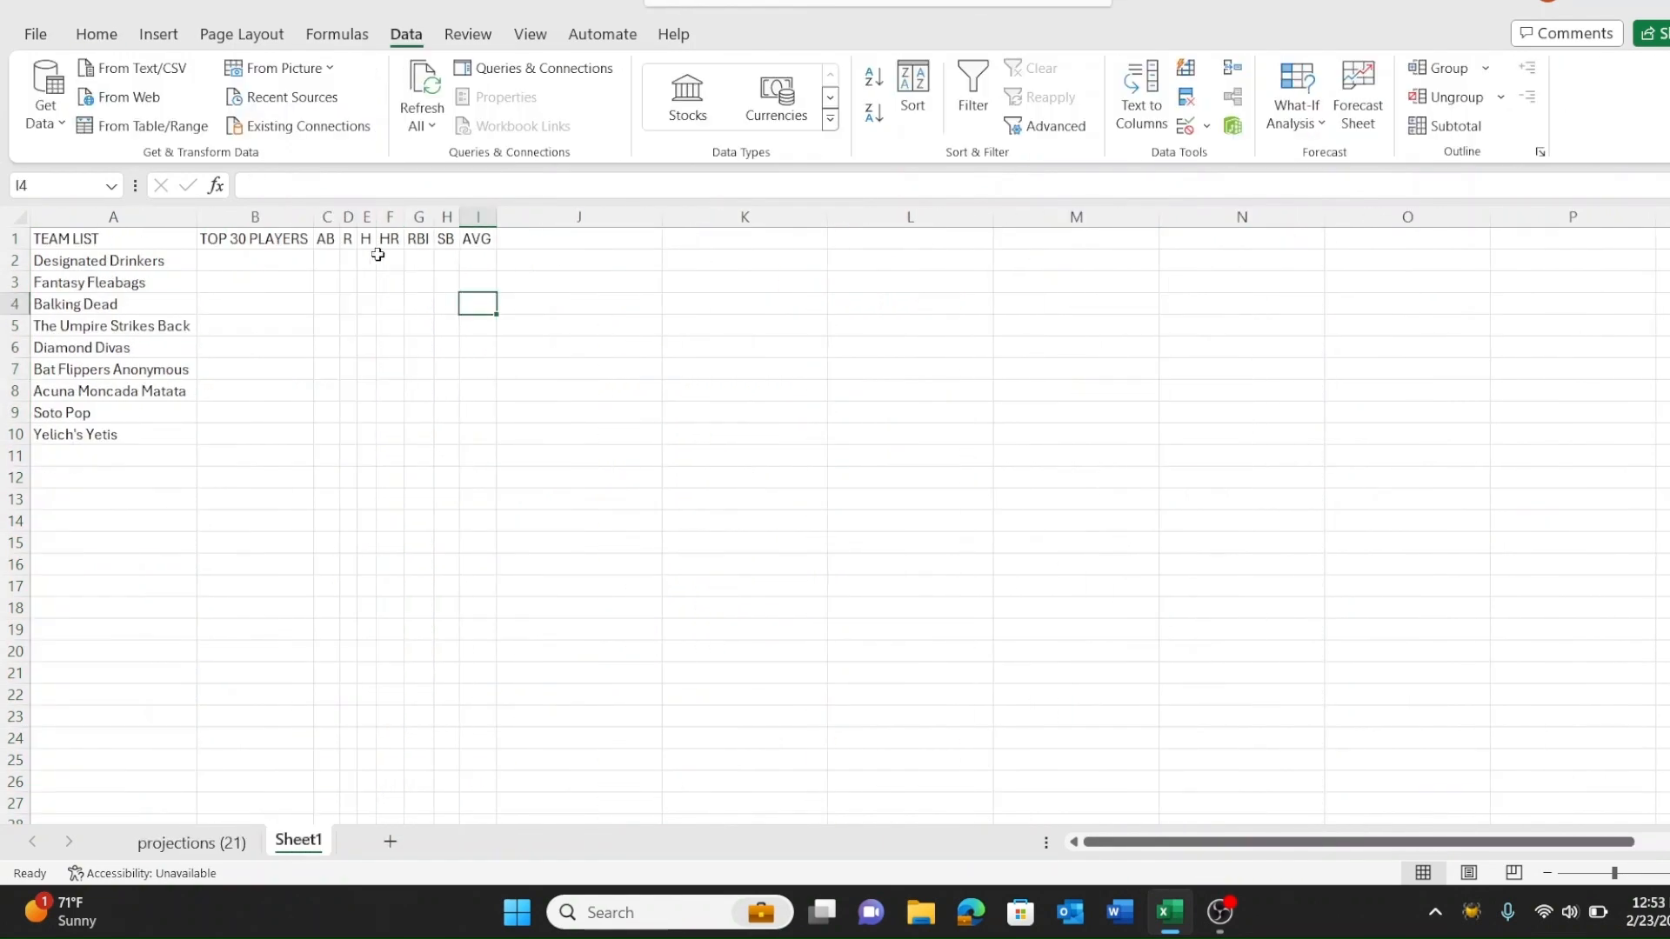
Step: Fill the R, HR, RBI, SB and AVG header cells on Sheet1 with yellow
click(348, 242)
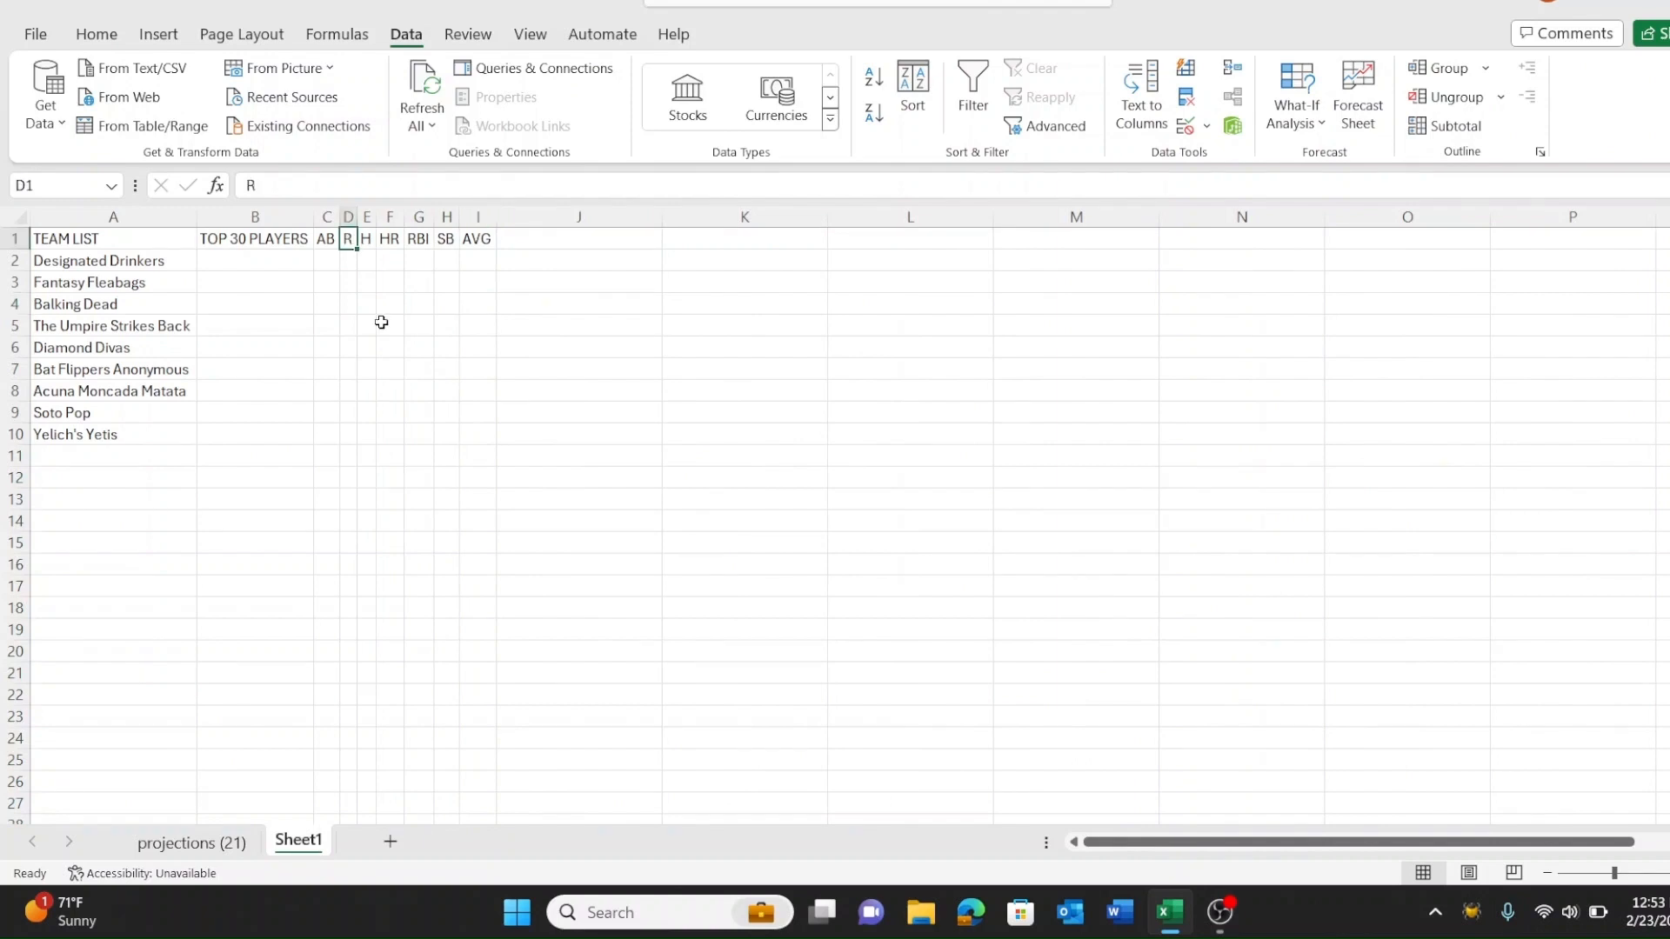
click(96, 34)
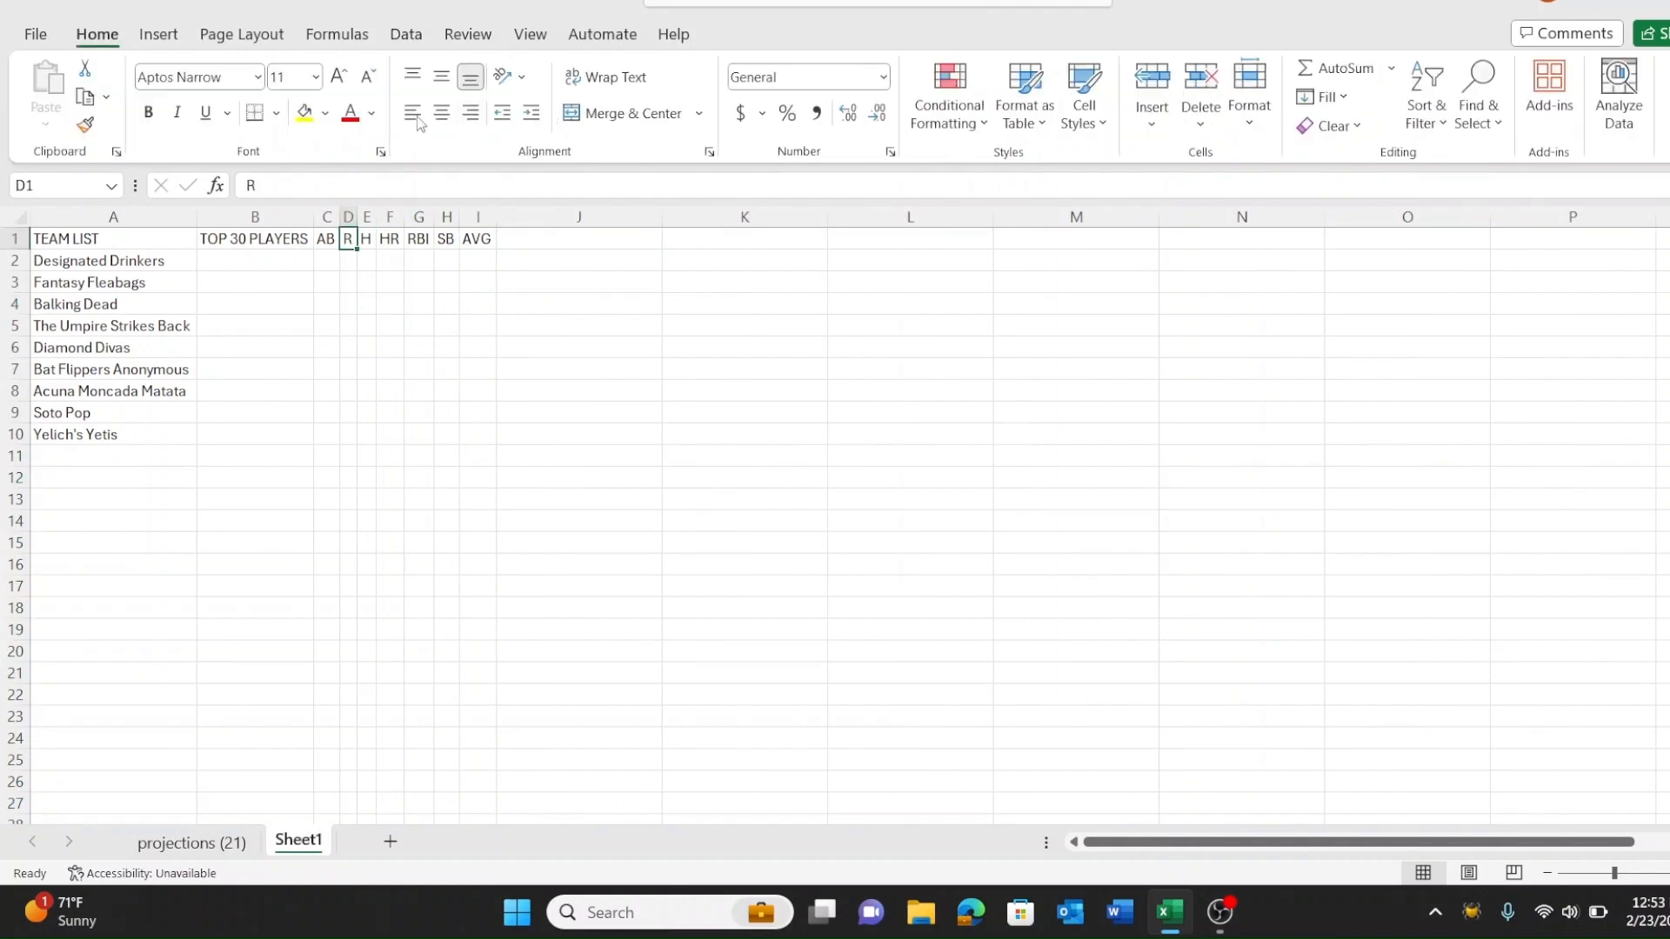
click(303, 112)
click(389, 238)
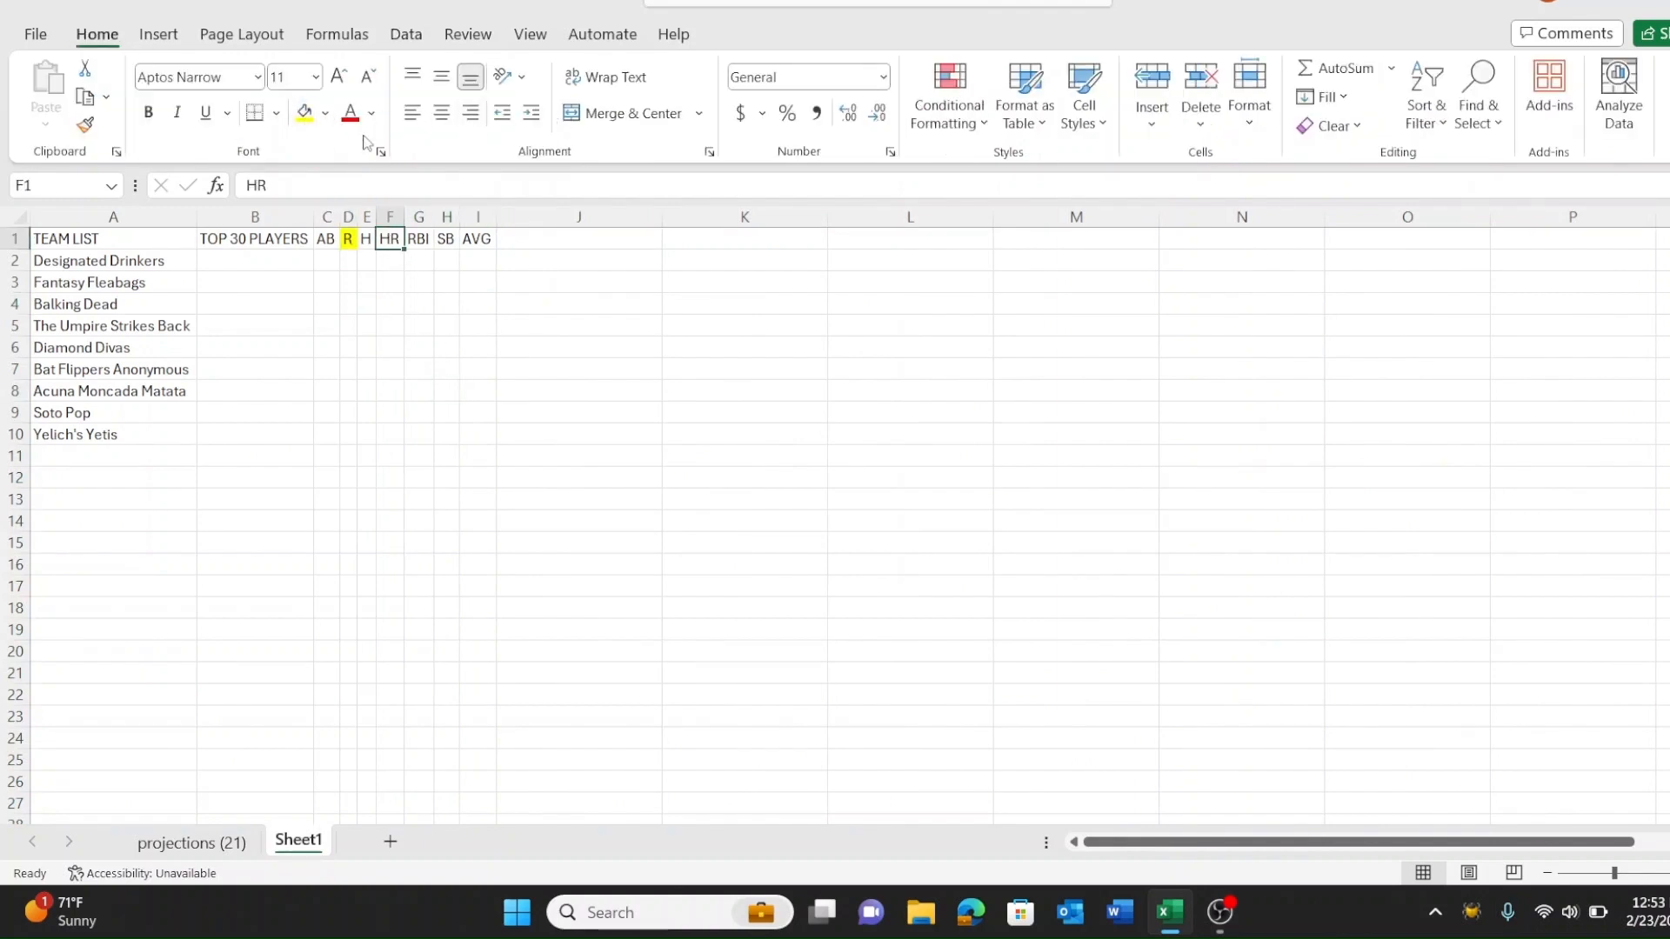
click(303, 112)
click(420, 239)
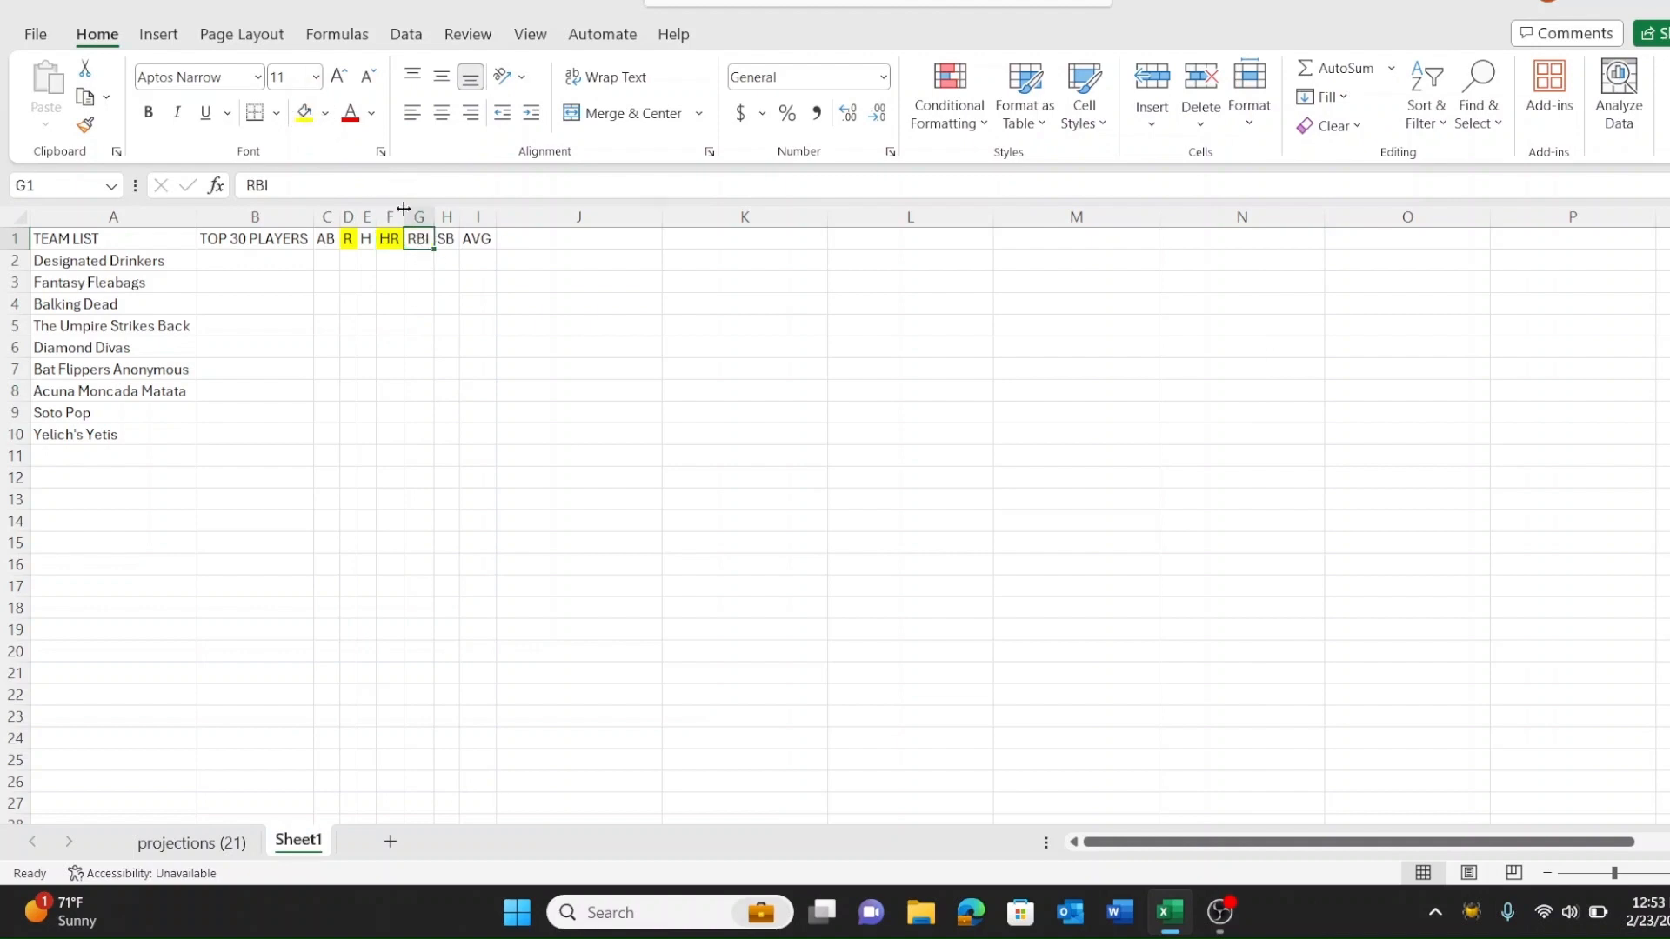
click(303, 112)
click(446, 238)
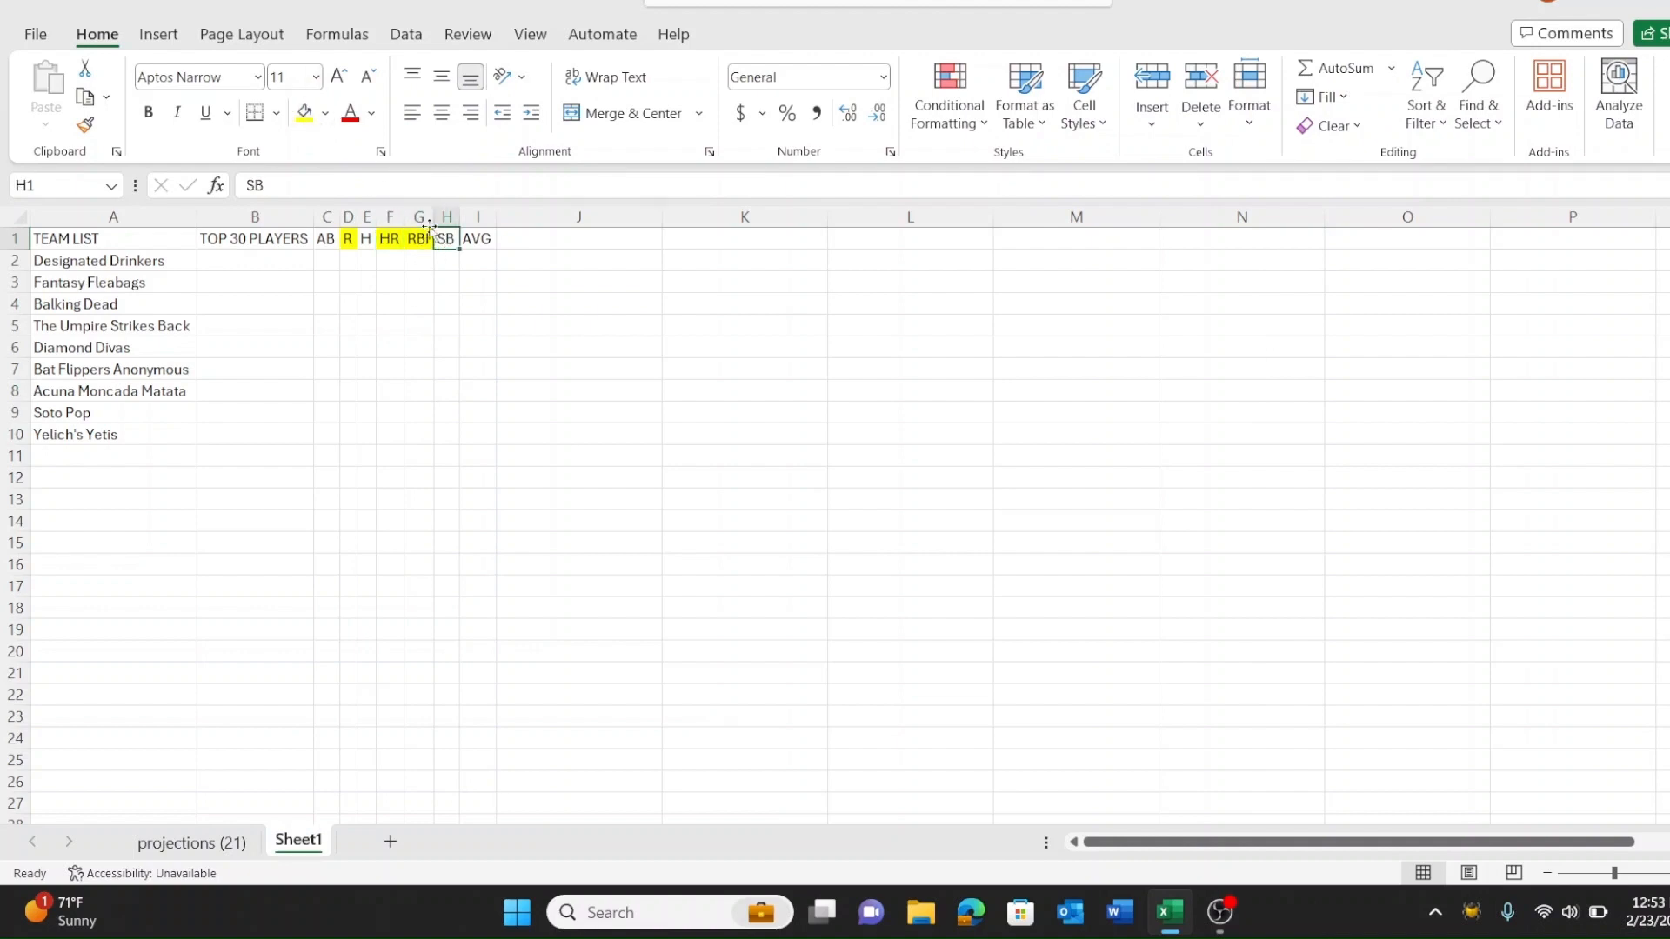
click(304, 113)
click(476, 239)
click(304, 113)
click(477, 347)
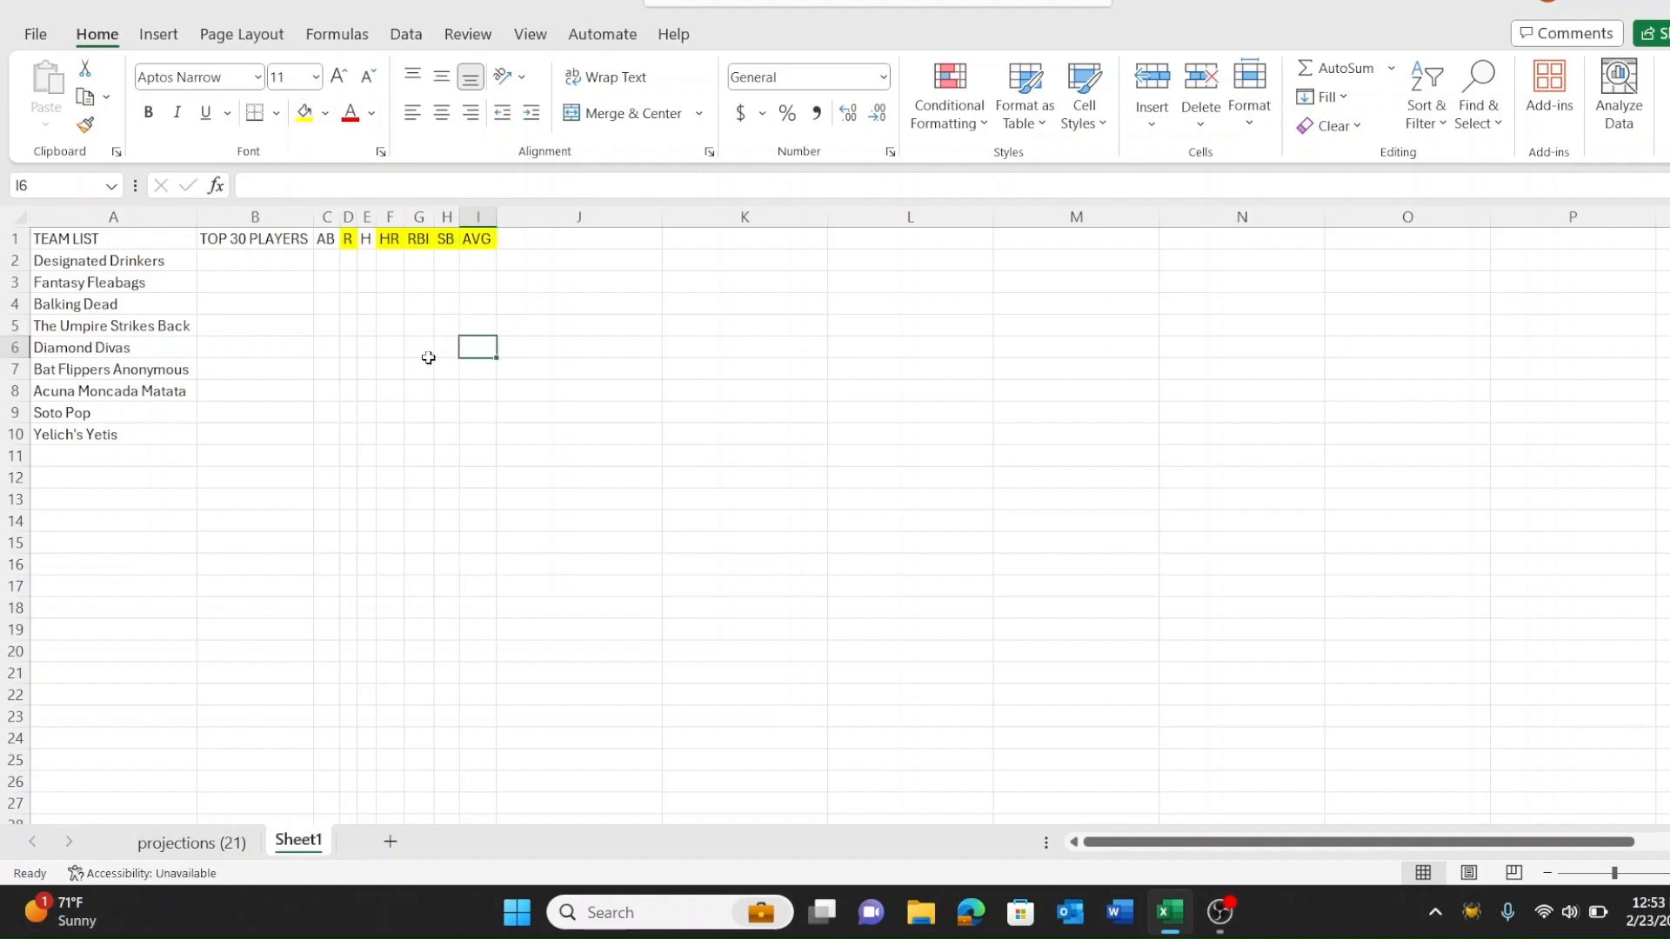
Step: Add a TOP 30 column header in S1 of the projections (21) sheet, beside Rank
click(389, 282)
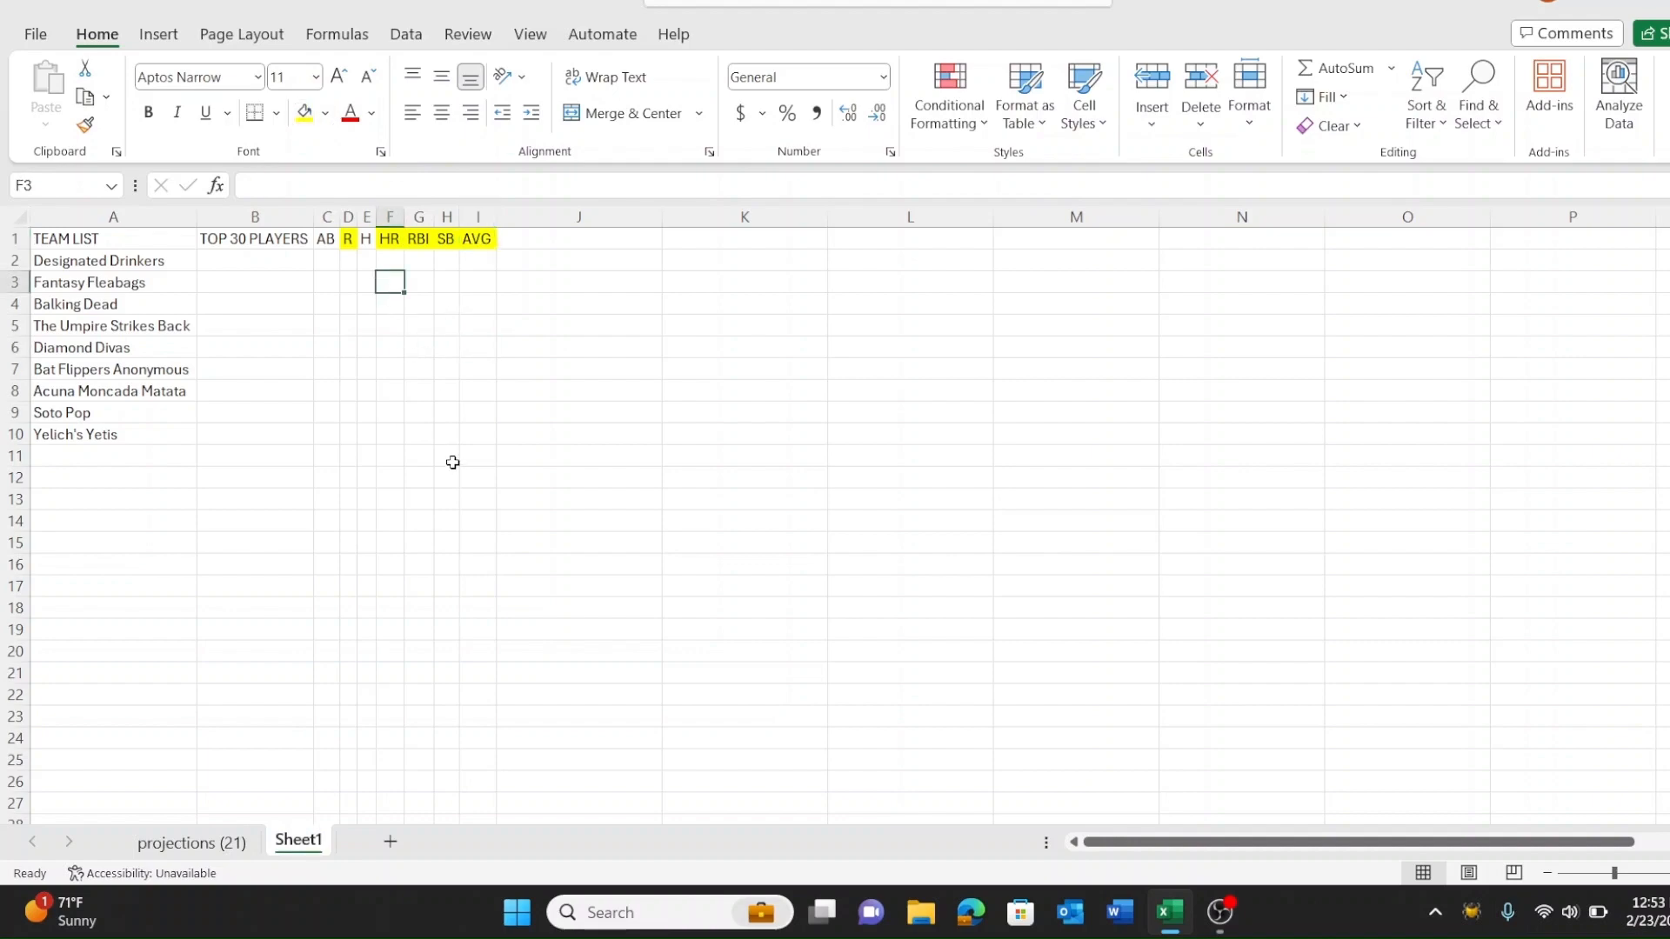
click(248, 261)
click(217, 842)
click(969, 413)
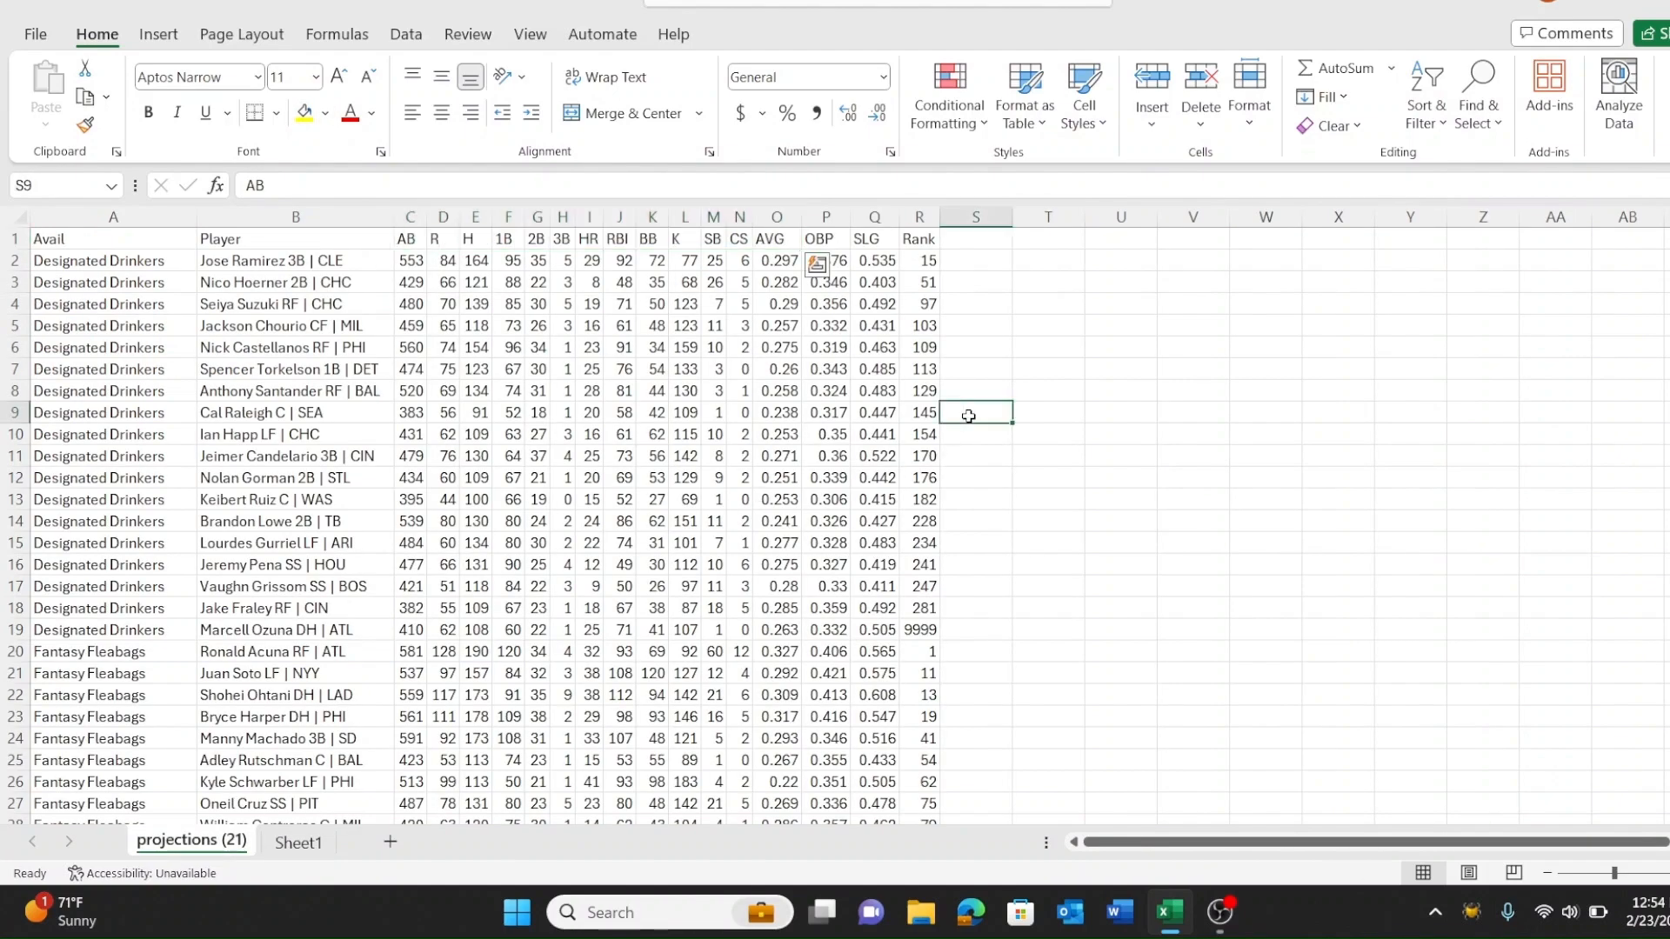
click(918, 243)
click(971, 244)
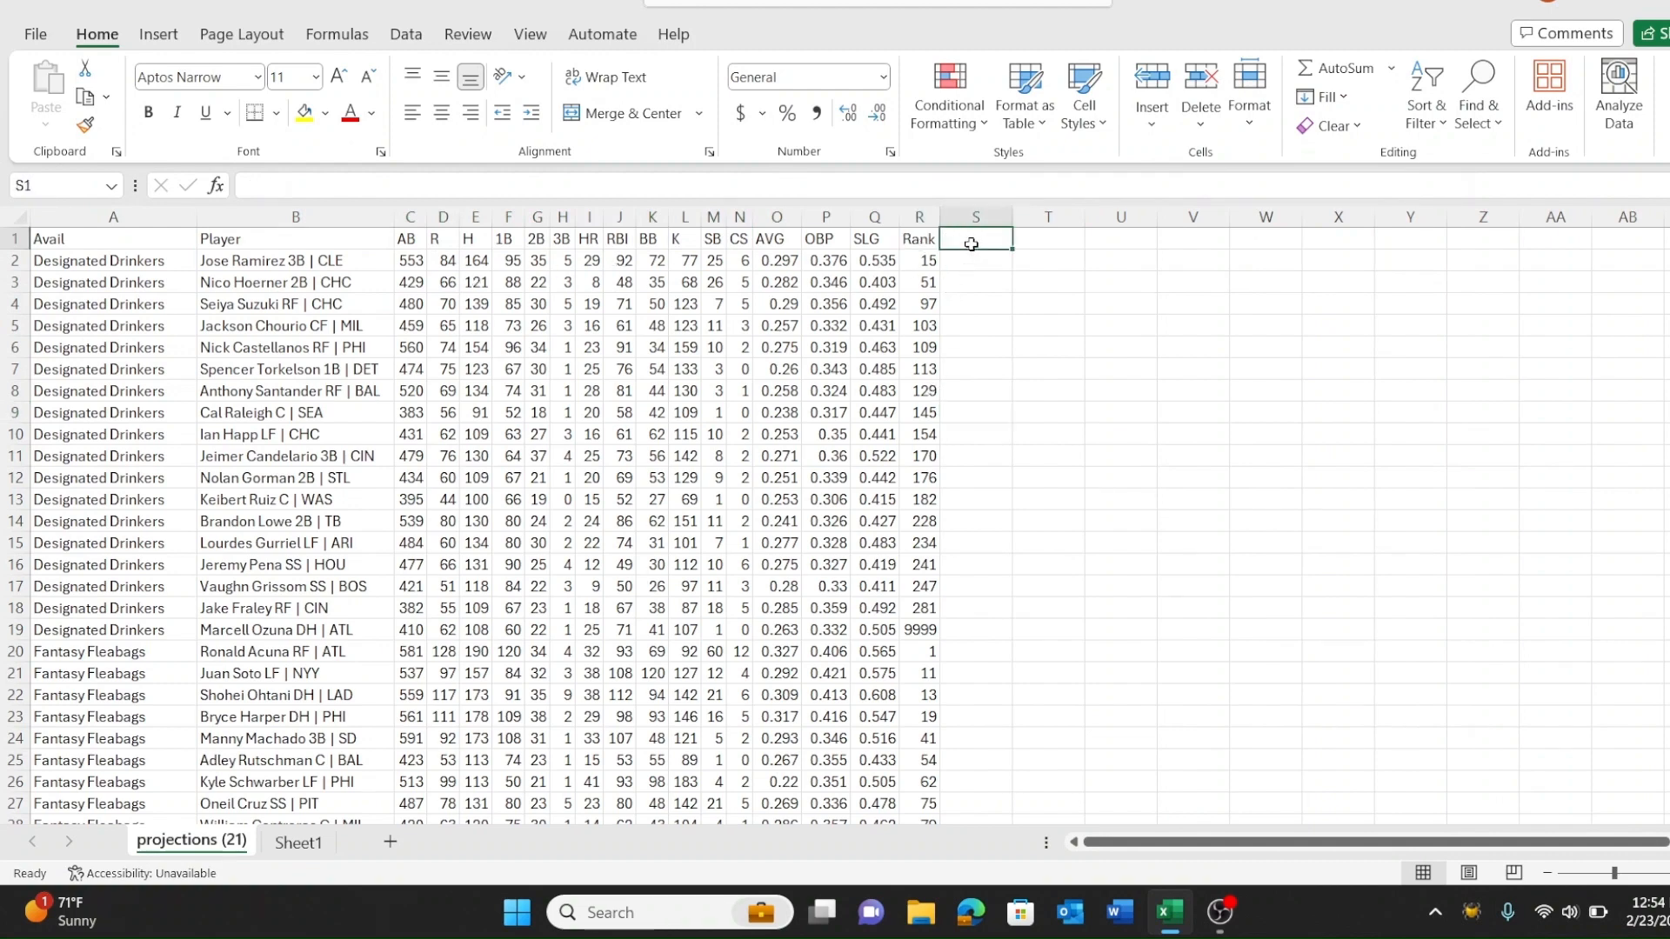
text(TOP)
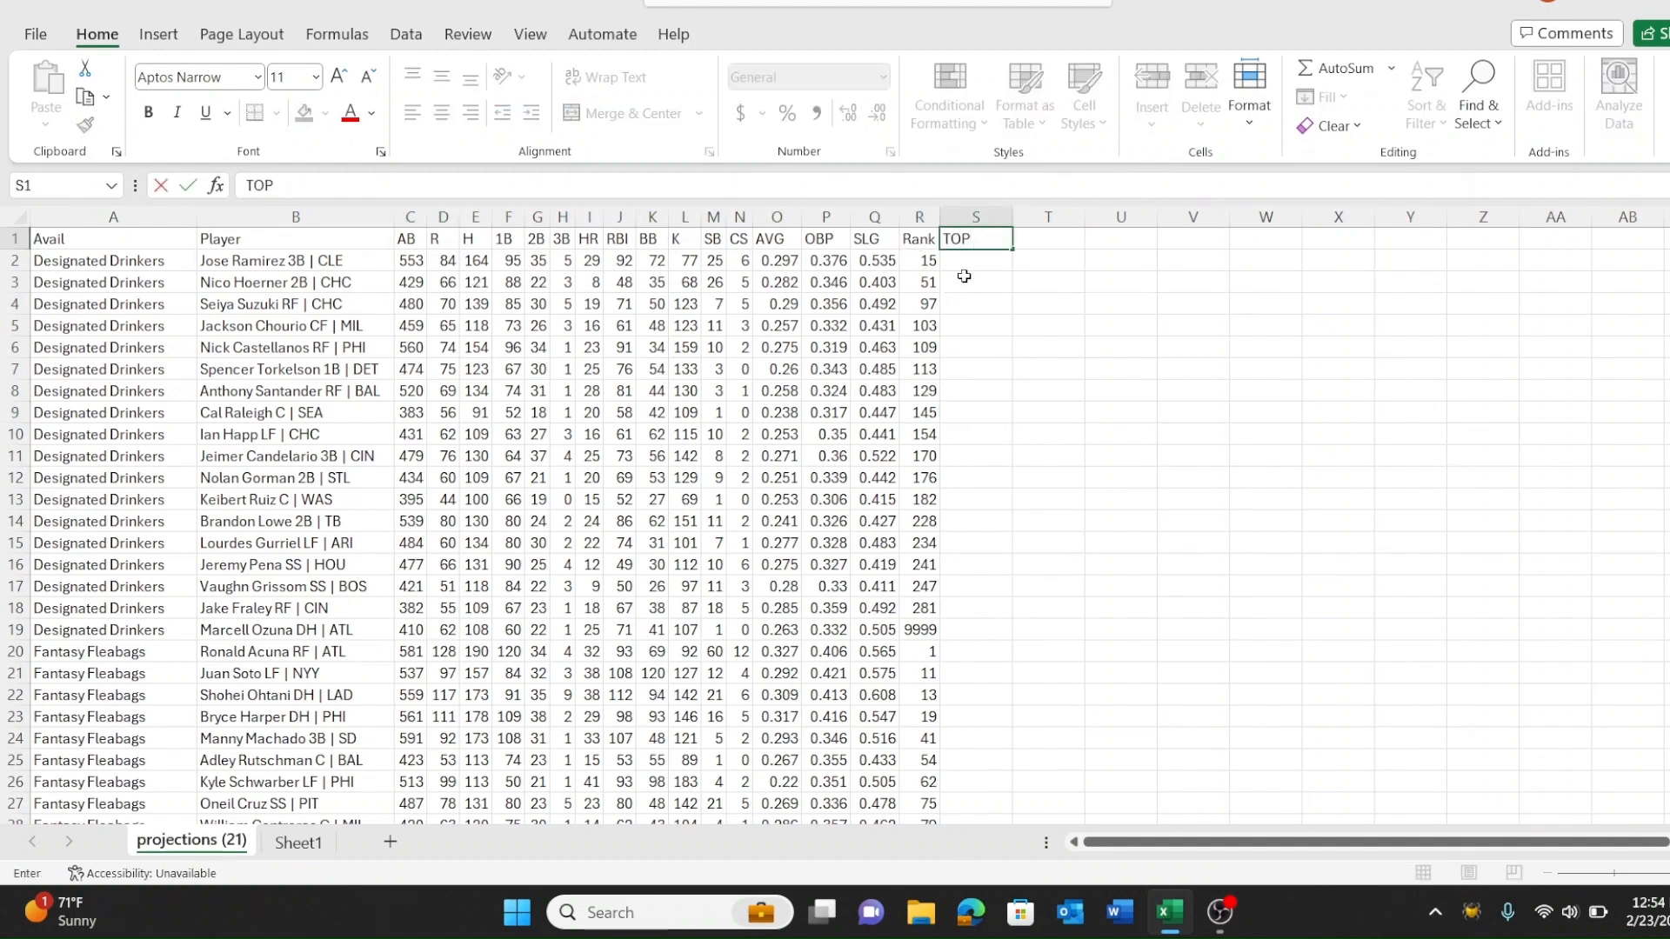
text( 30)
click(964, 276)
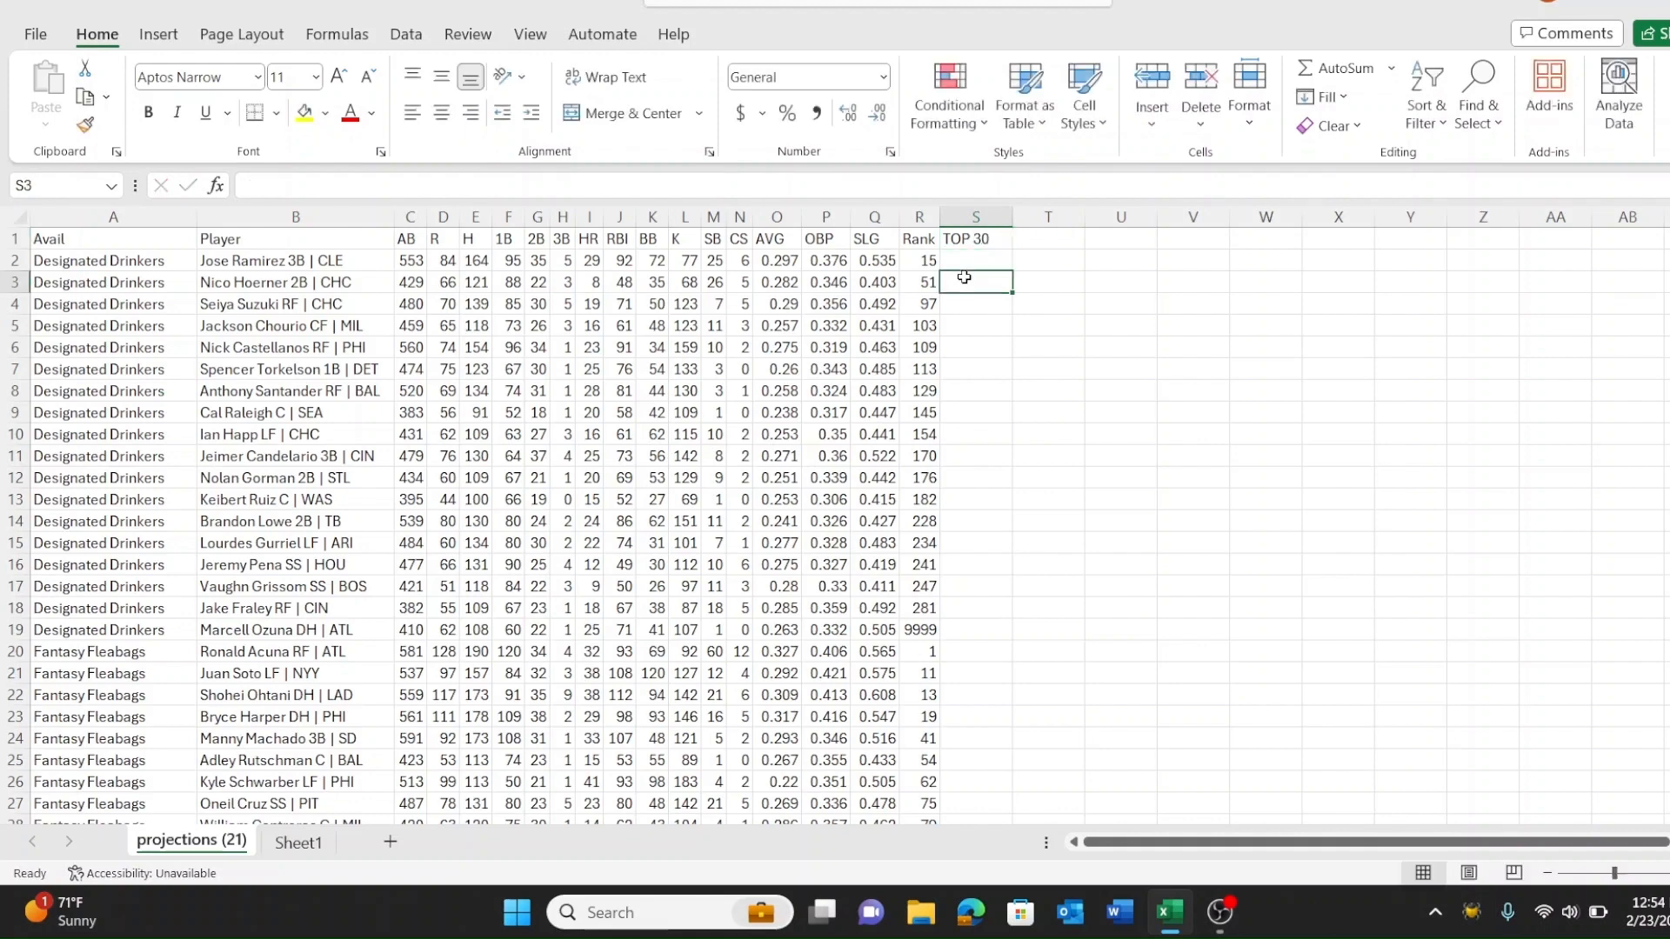
Step: Turn on filtering for the whole projections (21) sheet
click(12, 220)
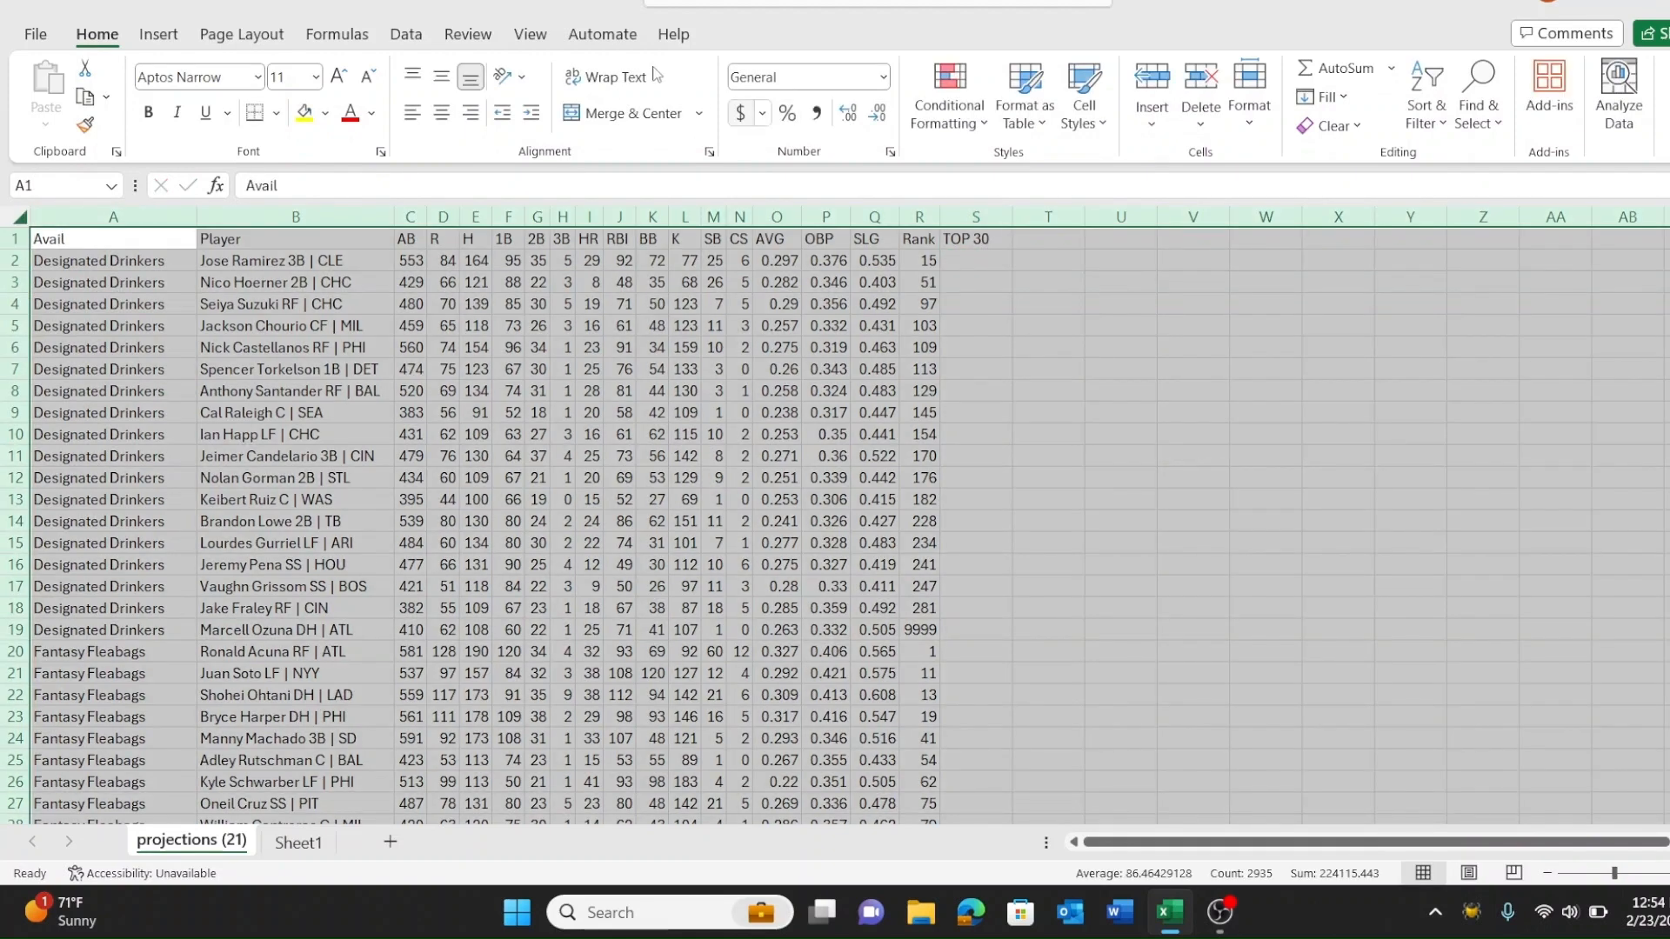
click(405, 34)
click(968, 95)
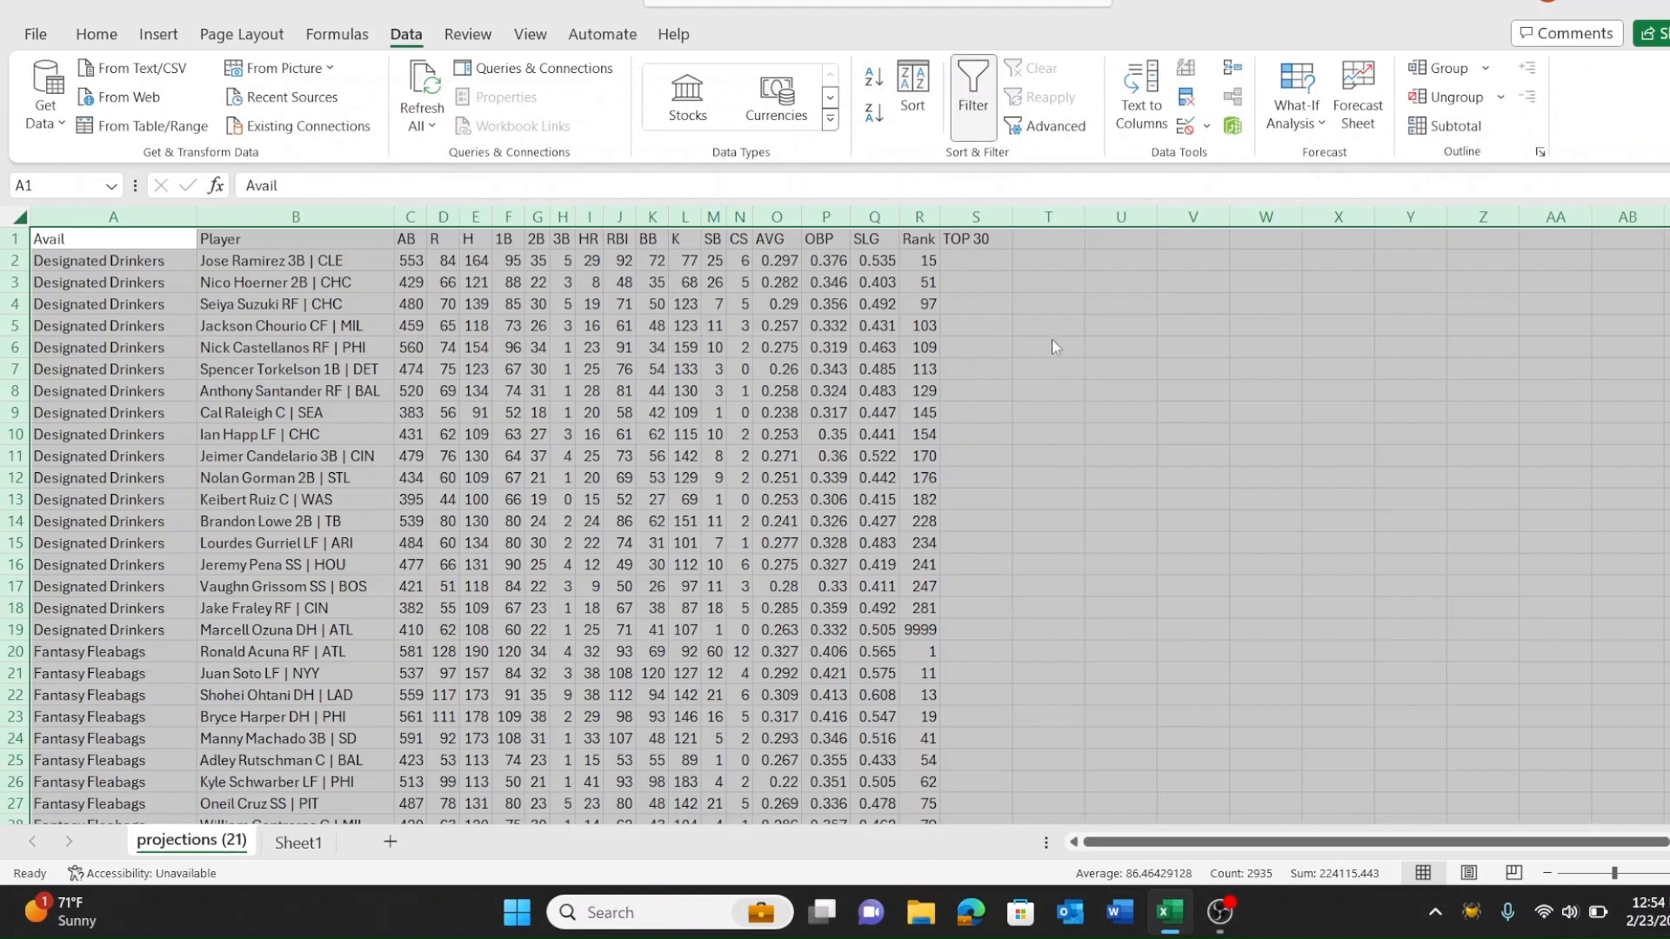
click(966, 410)
Step: Fill the Rank header cell on projections (21) with yellow
click(906, 234)
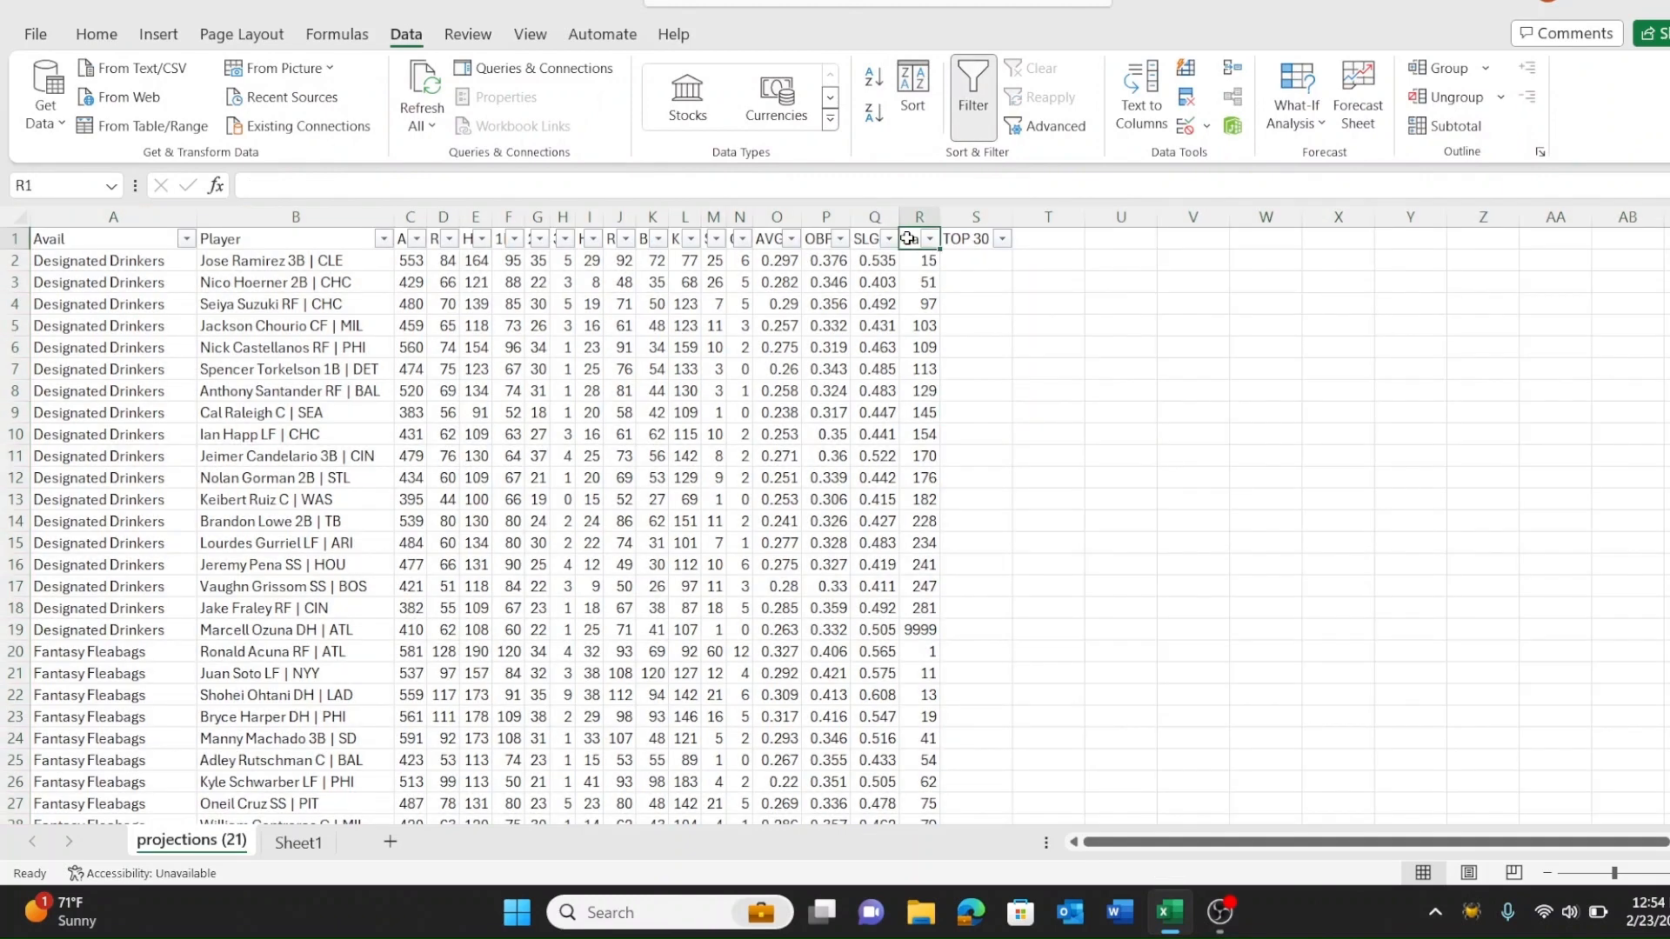
click(96, 34)
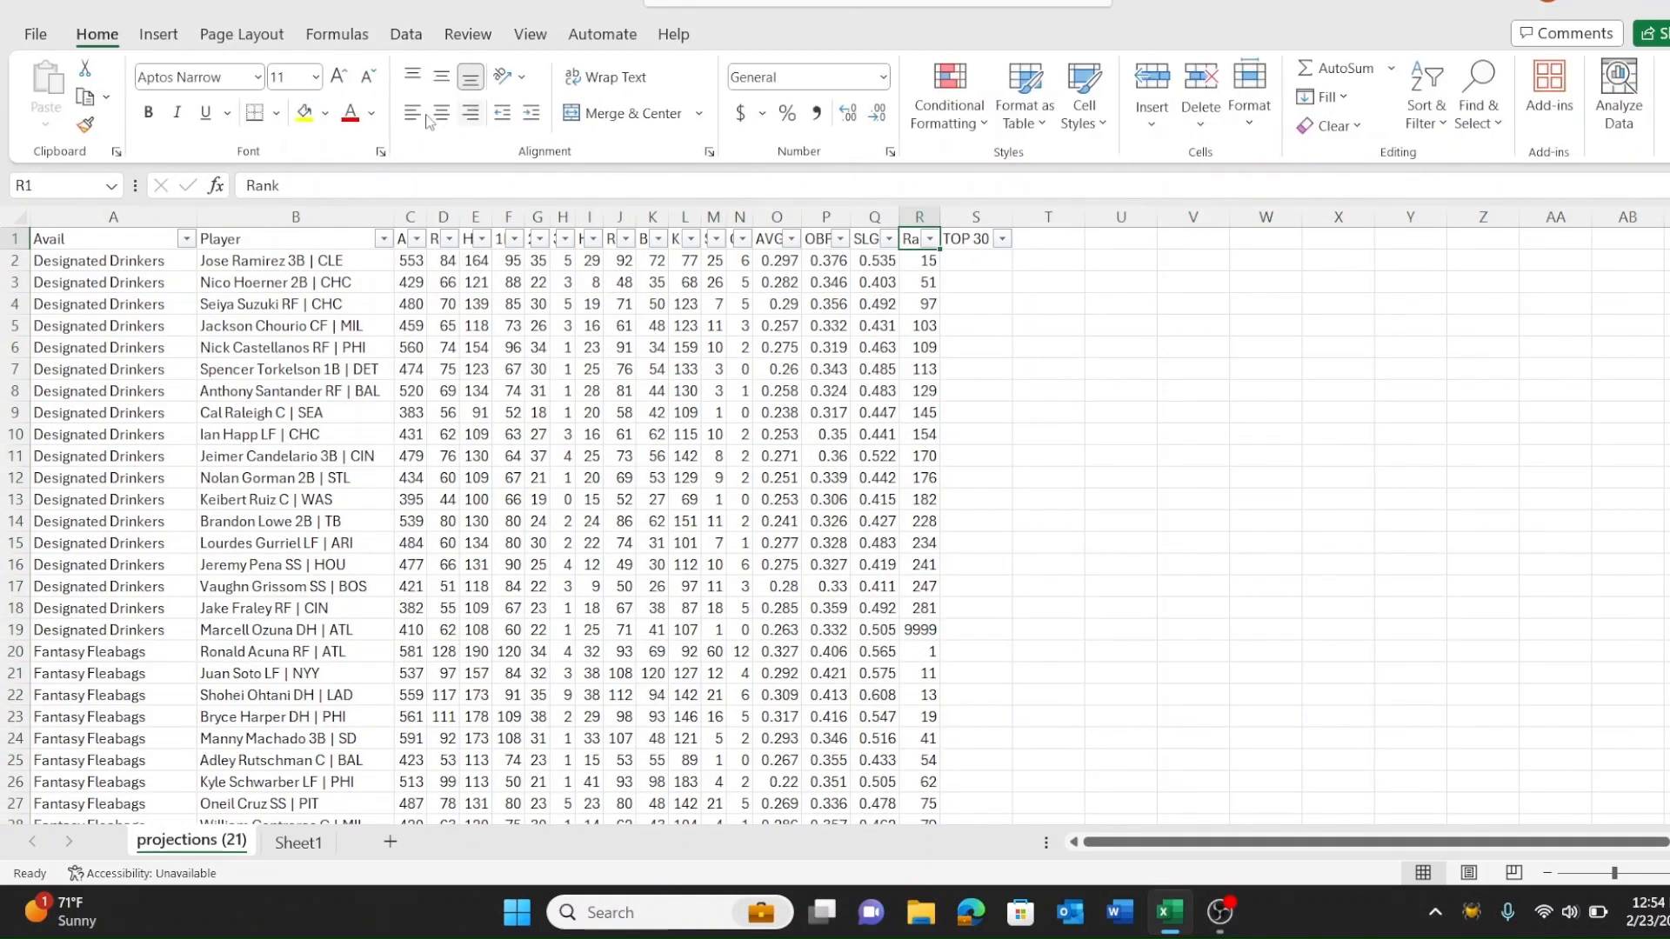
click(305, 112)
click(924, 280)
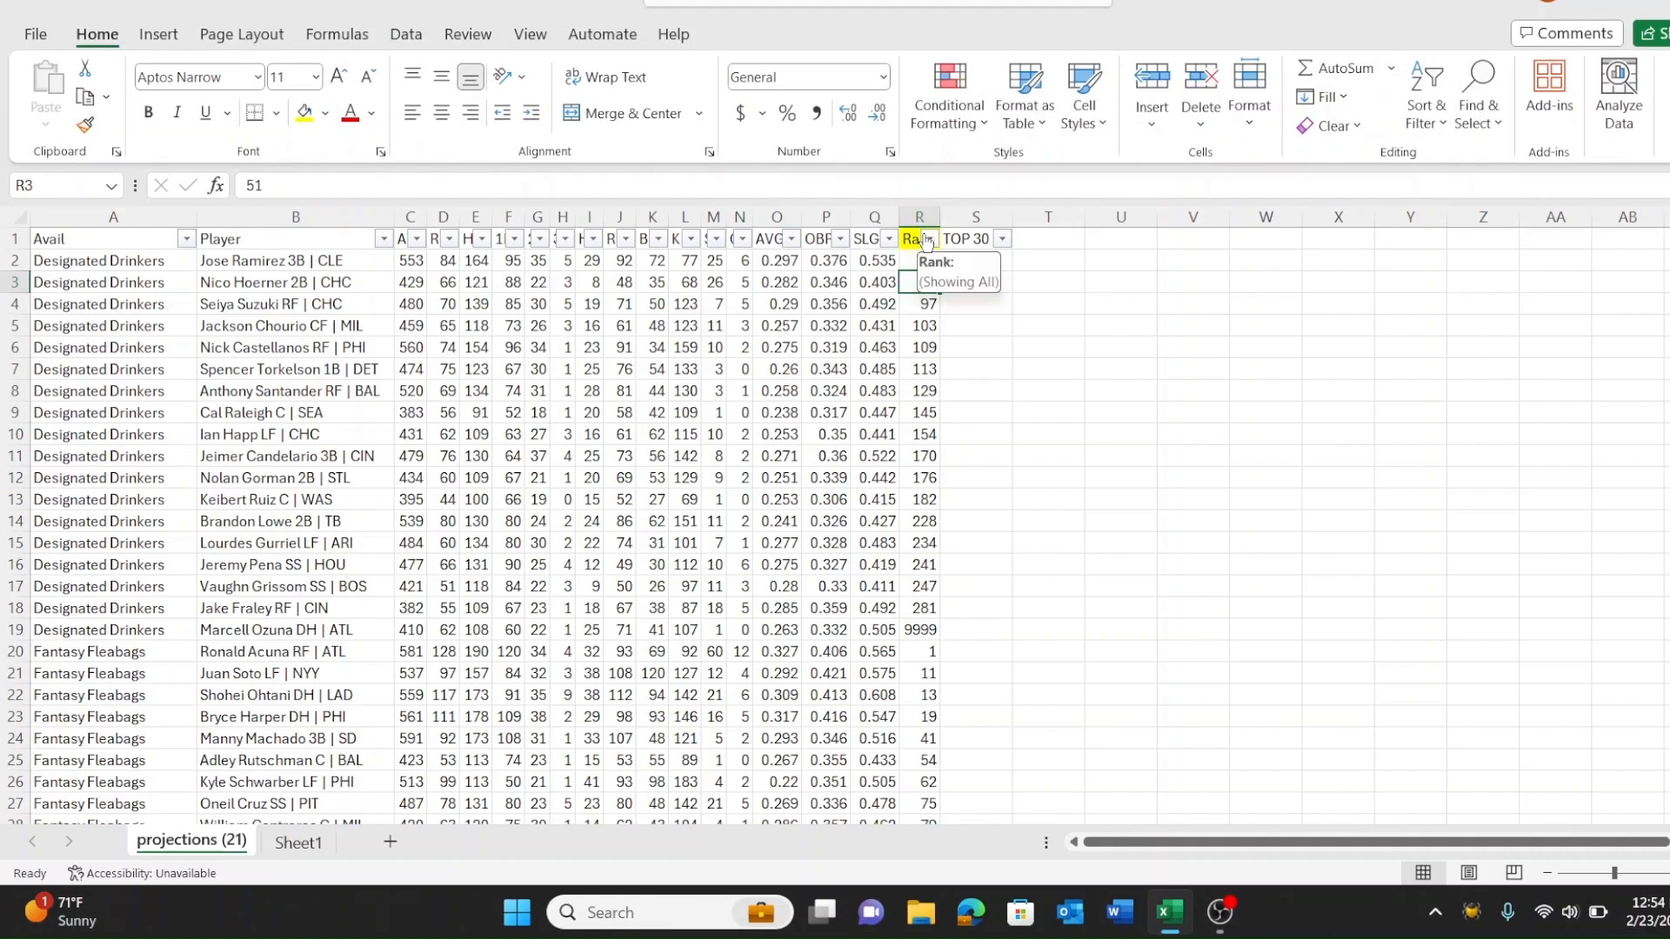
Step: Filter the Rank column to show only rows with a rank less than 31
click(928, 240)
mouse_move(880, 474)
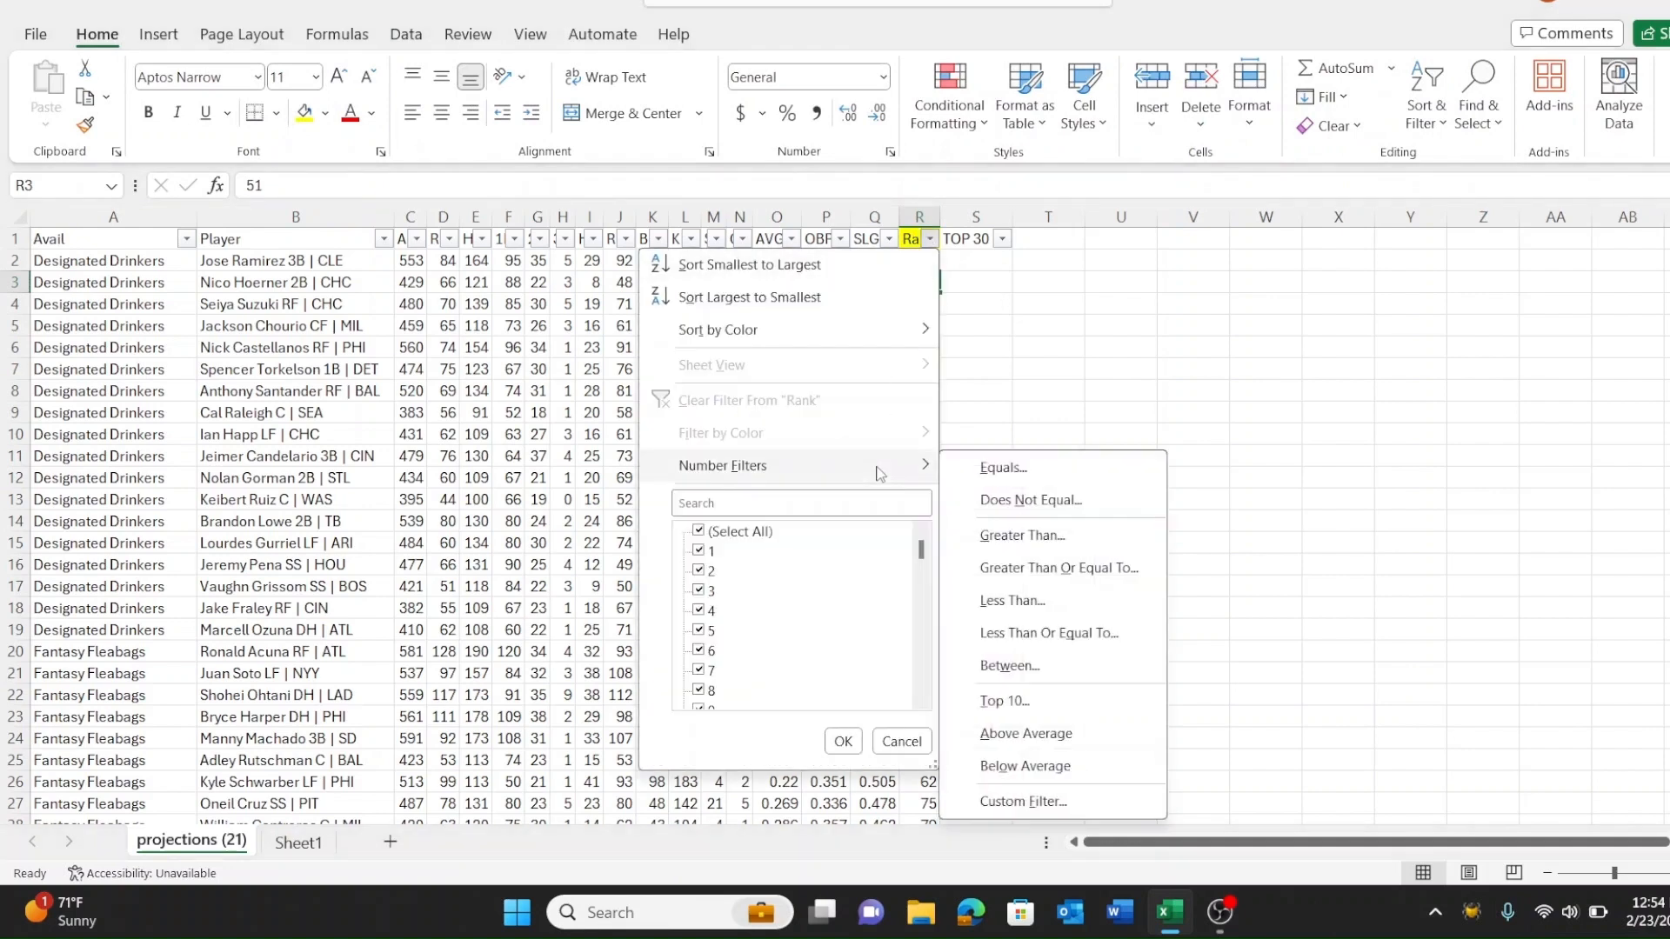
click(1018, 601)
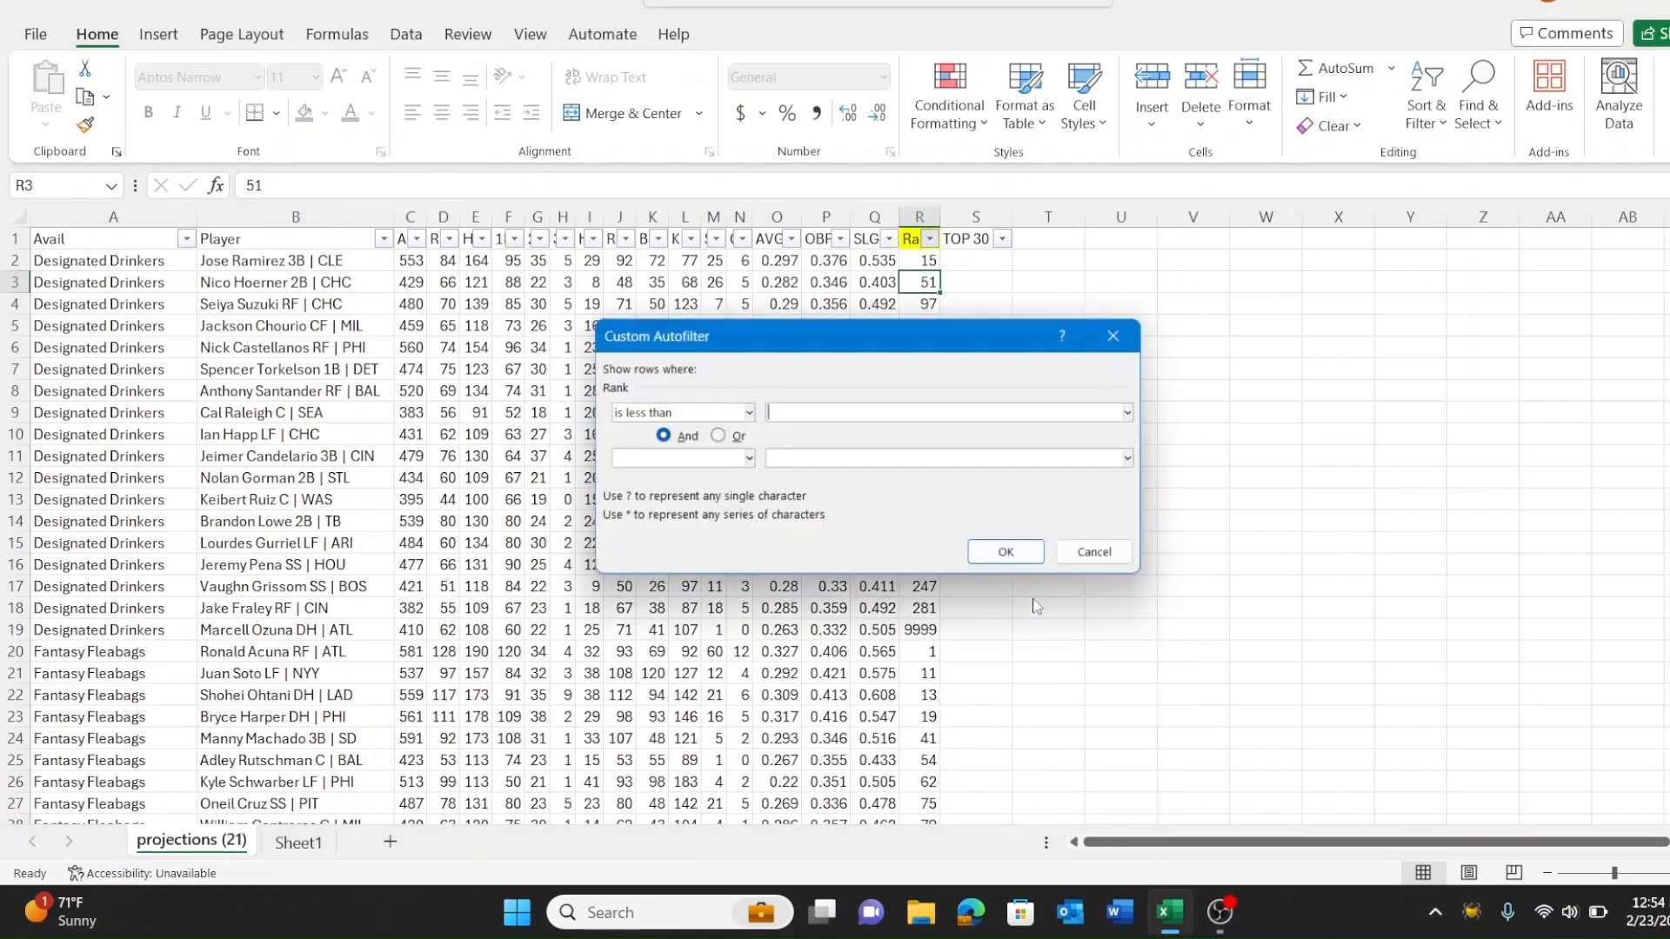
text(31)
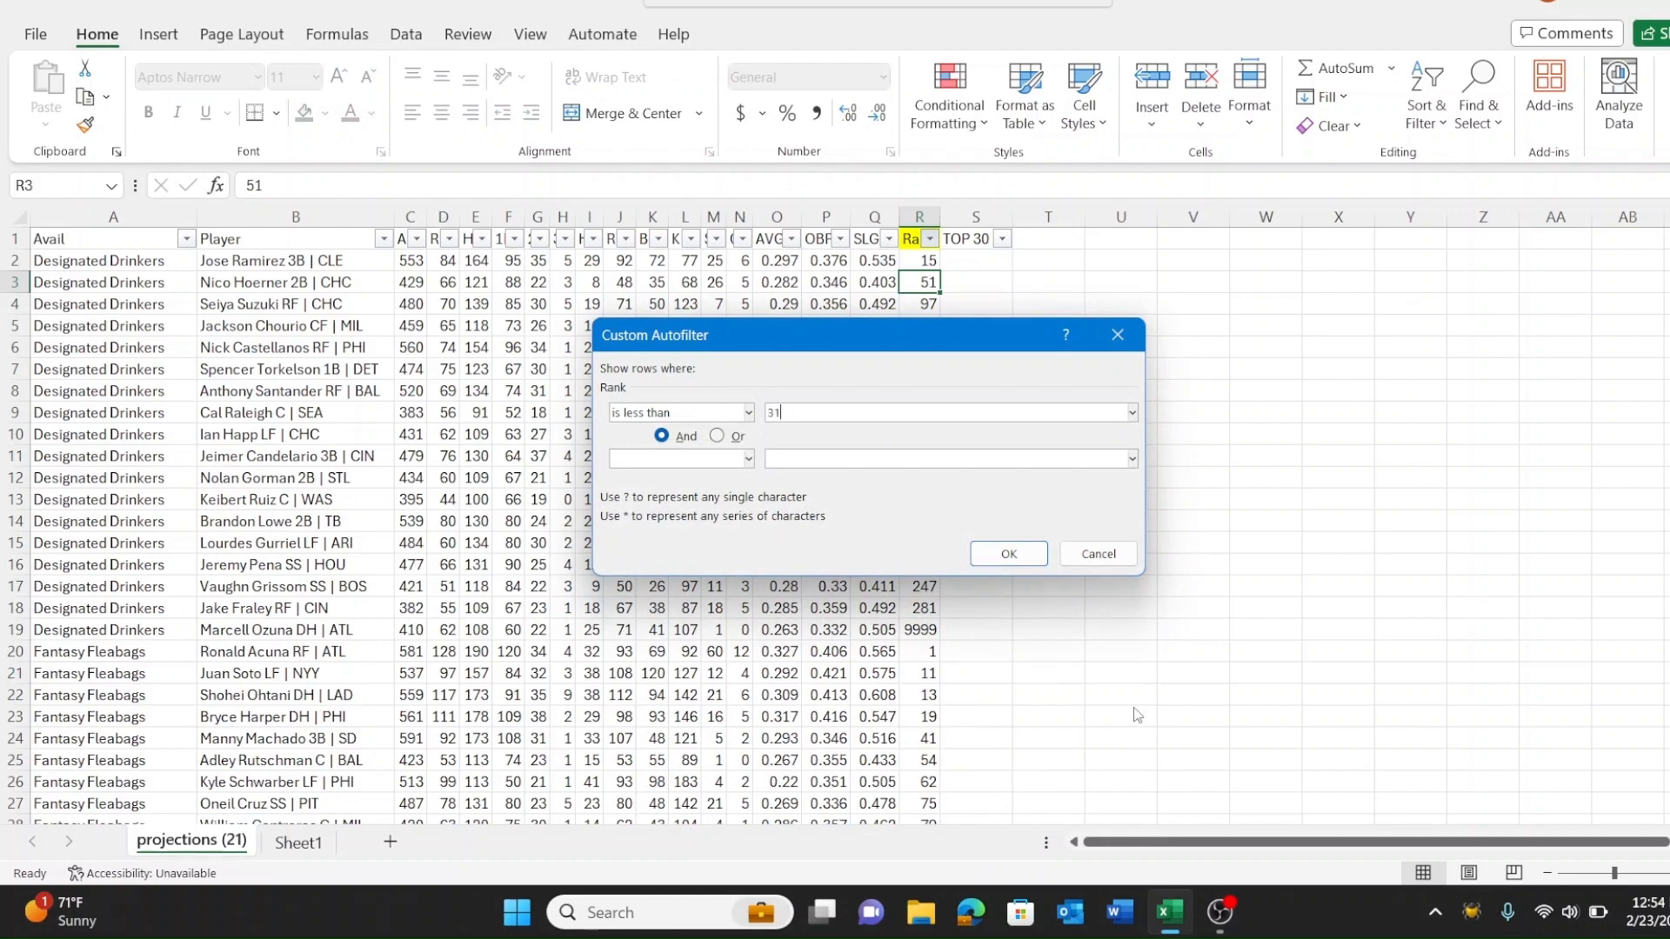
click(1010, 554)
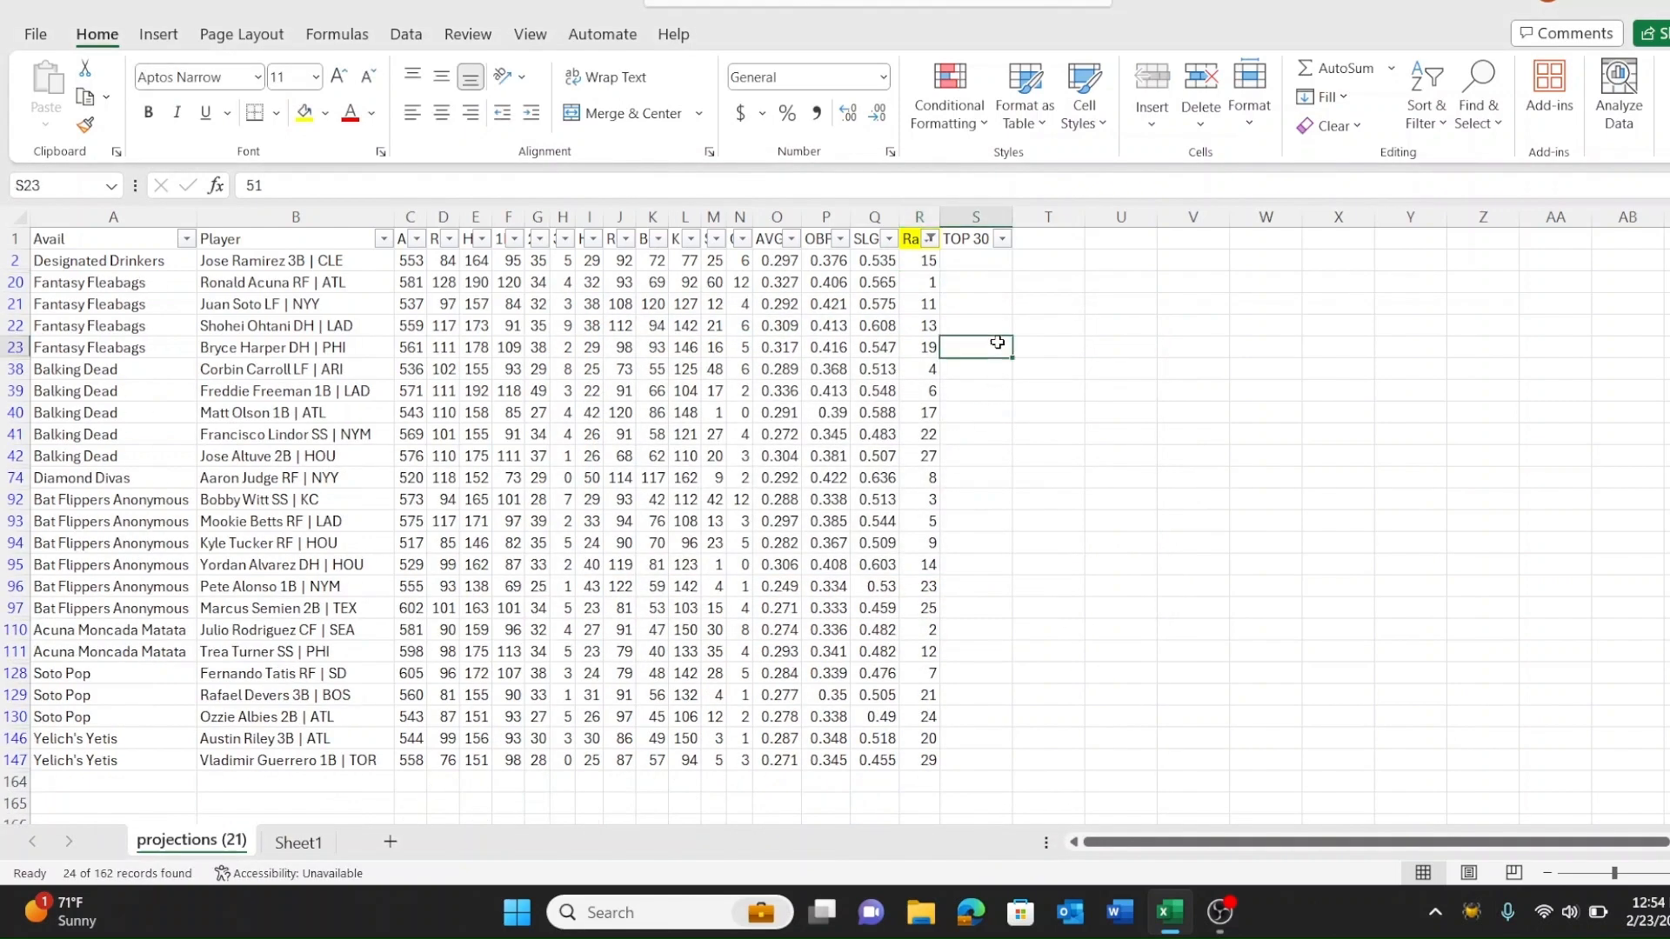
Step: Enter 1 in the TOP 30 column for every filtered player, from S2 down to S147
click(976, 261)
text(1)
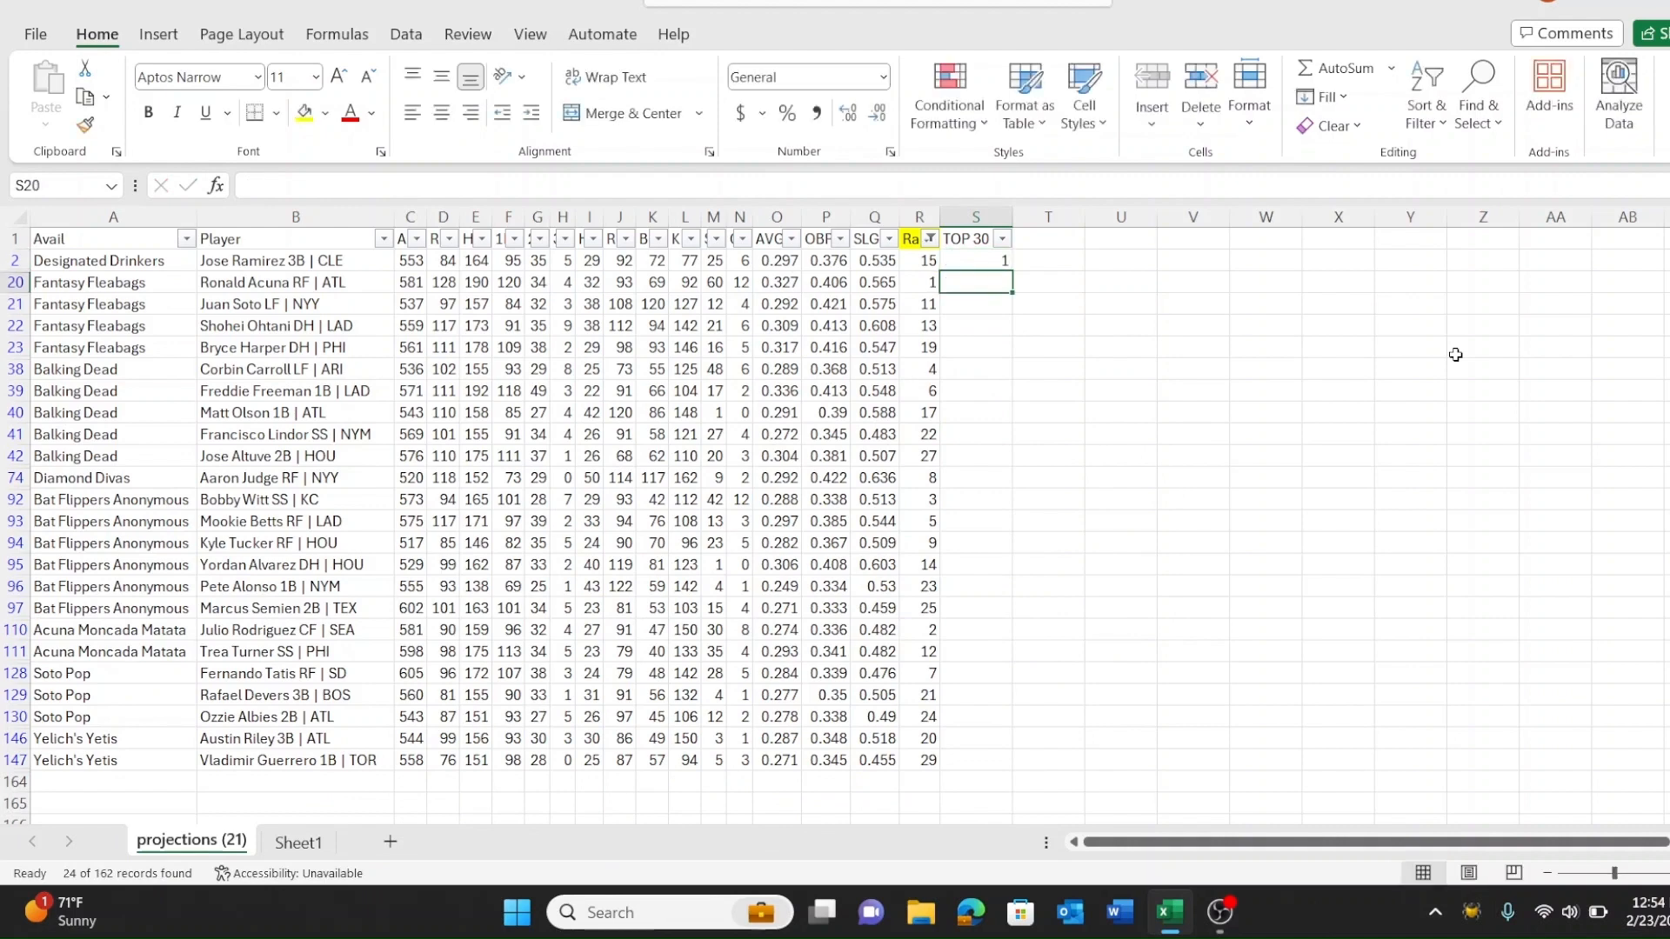
key(ctrl+Return)
key(ctrl+c)
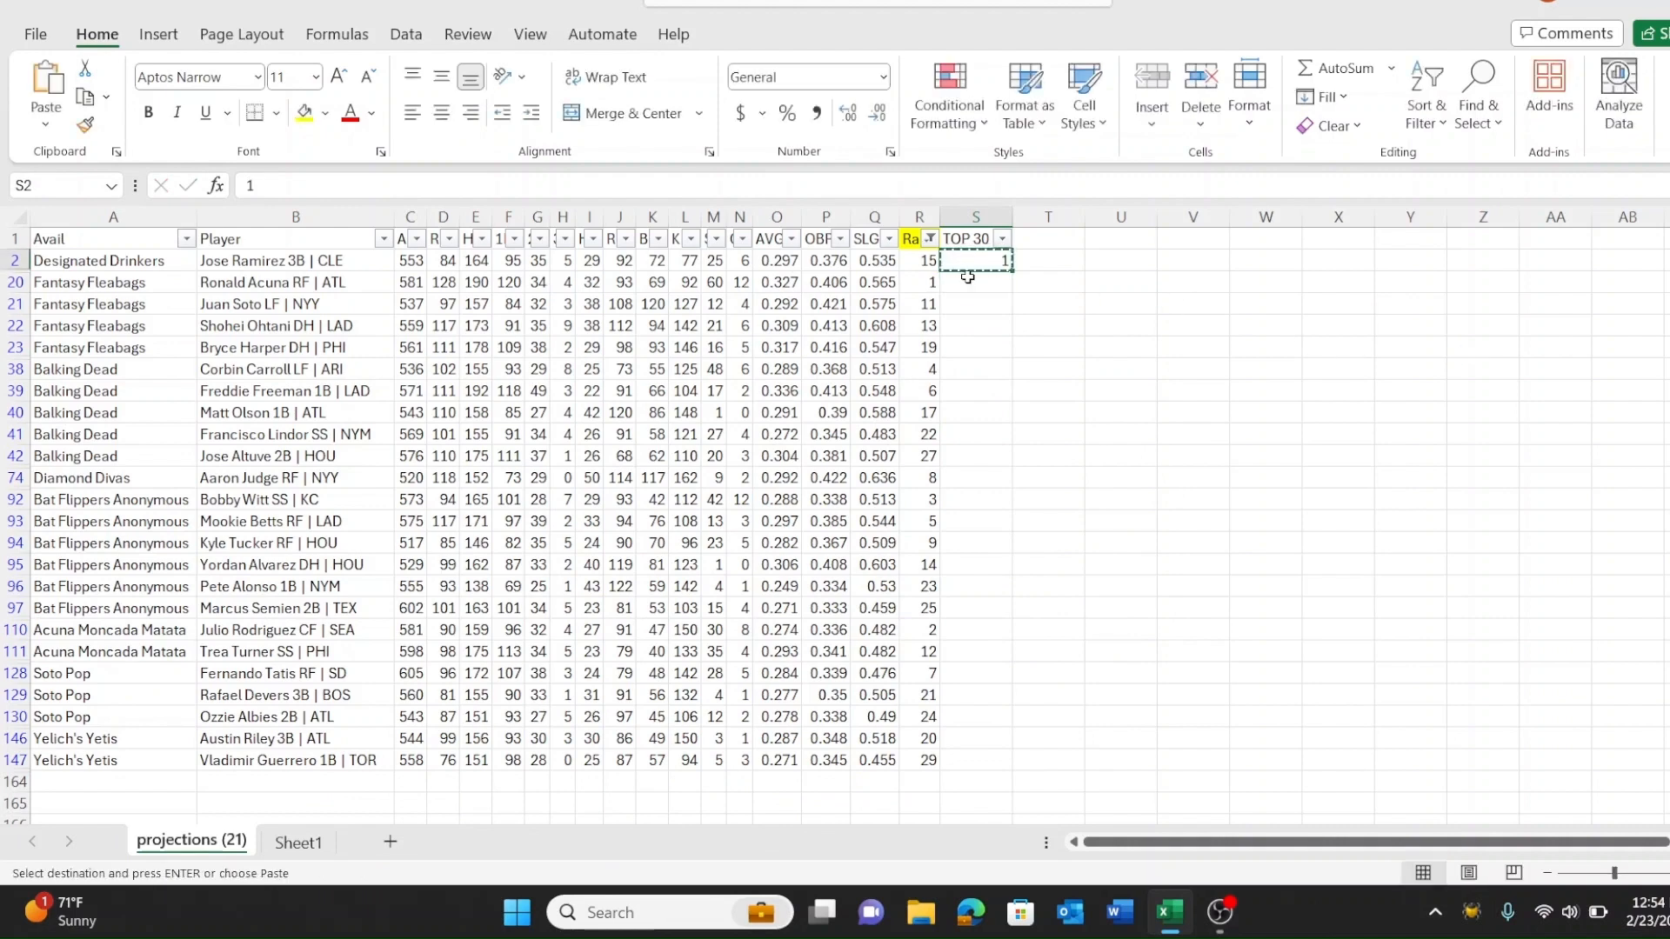
drag(974, 282, 986, 763)
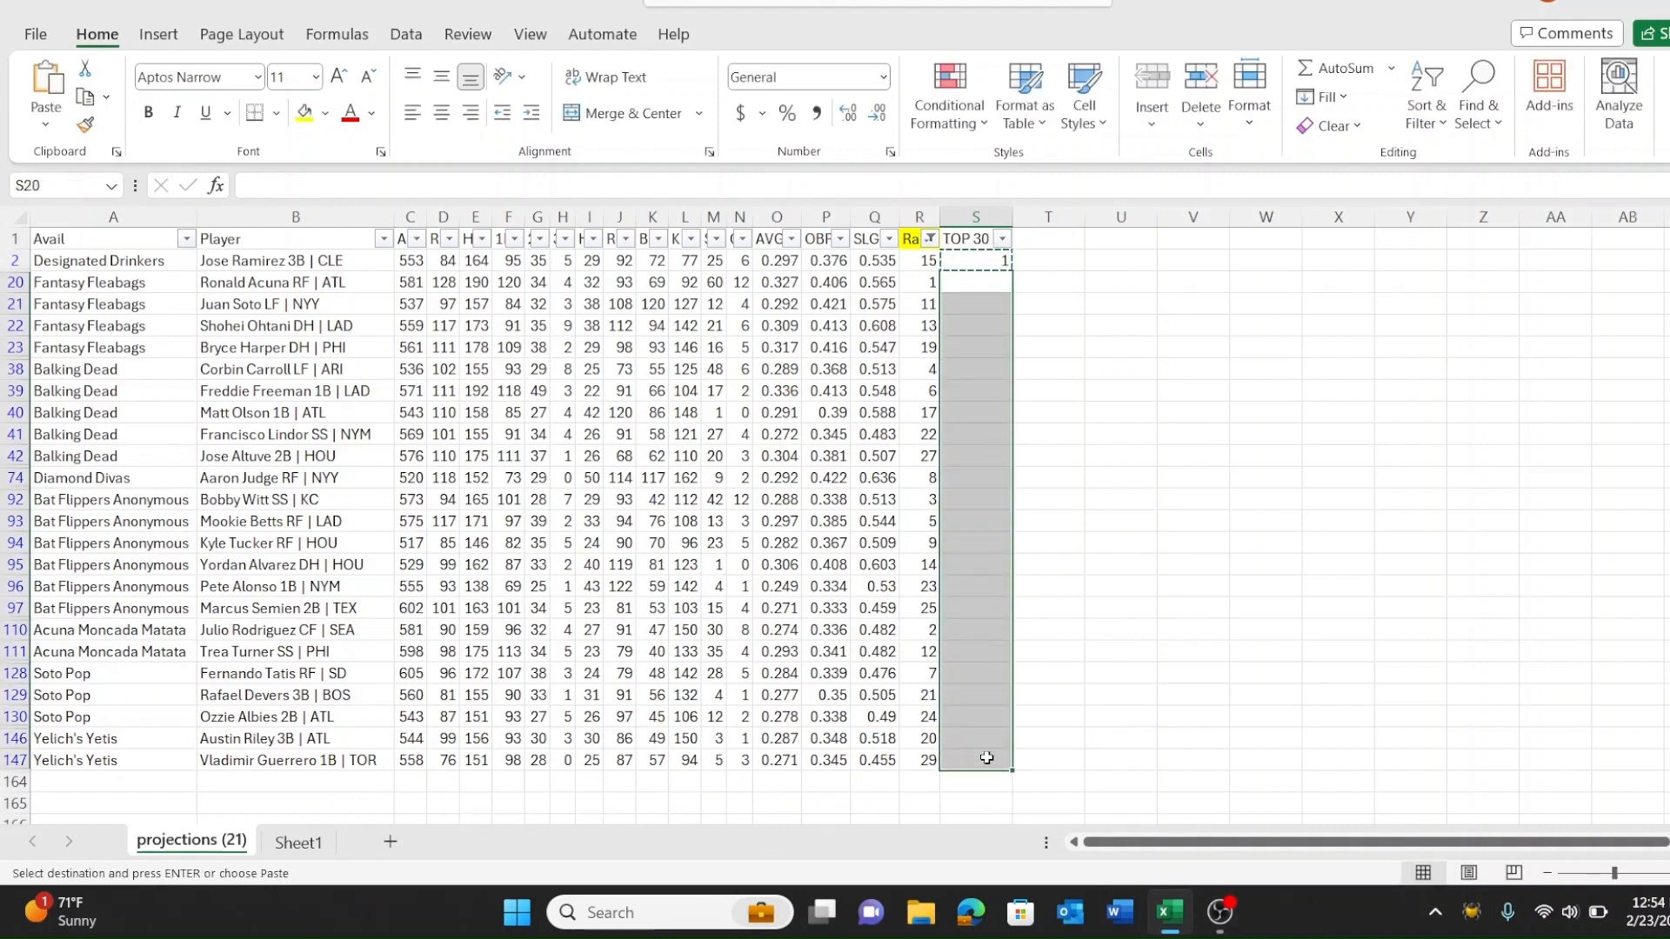
key(ctrl+v)
click(1121, 477)
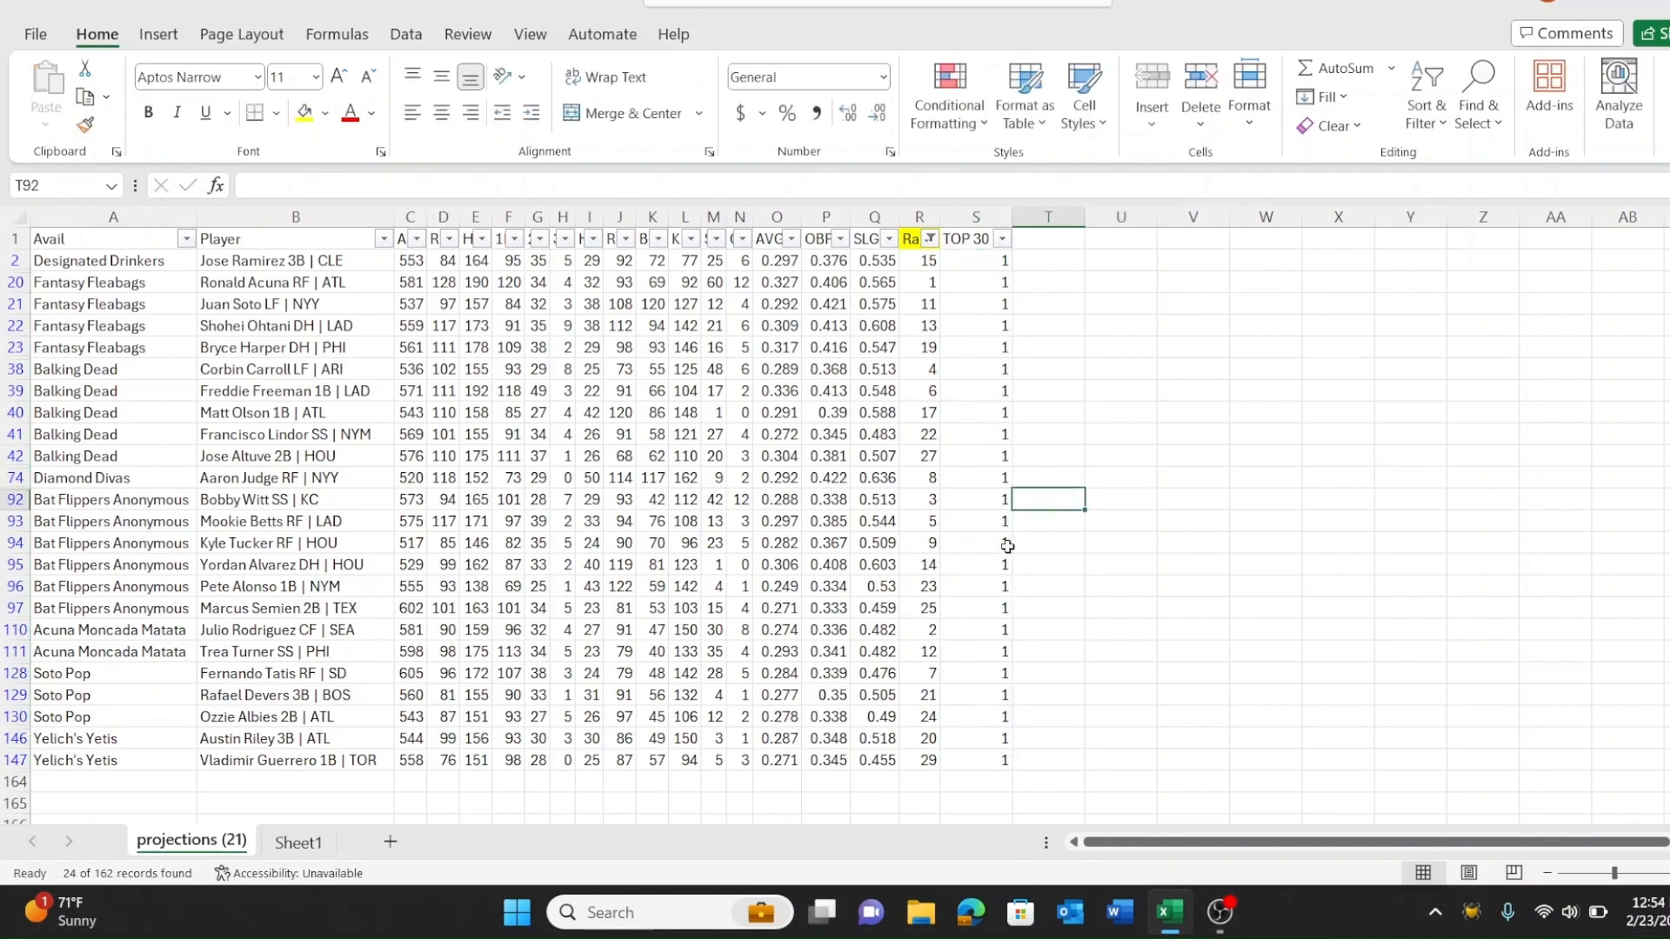
Step: Start a SUMIF formula in B2 of Sheet1 with column A of projections (21) as its range
click(299, 842)
click(309, 342)
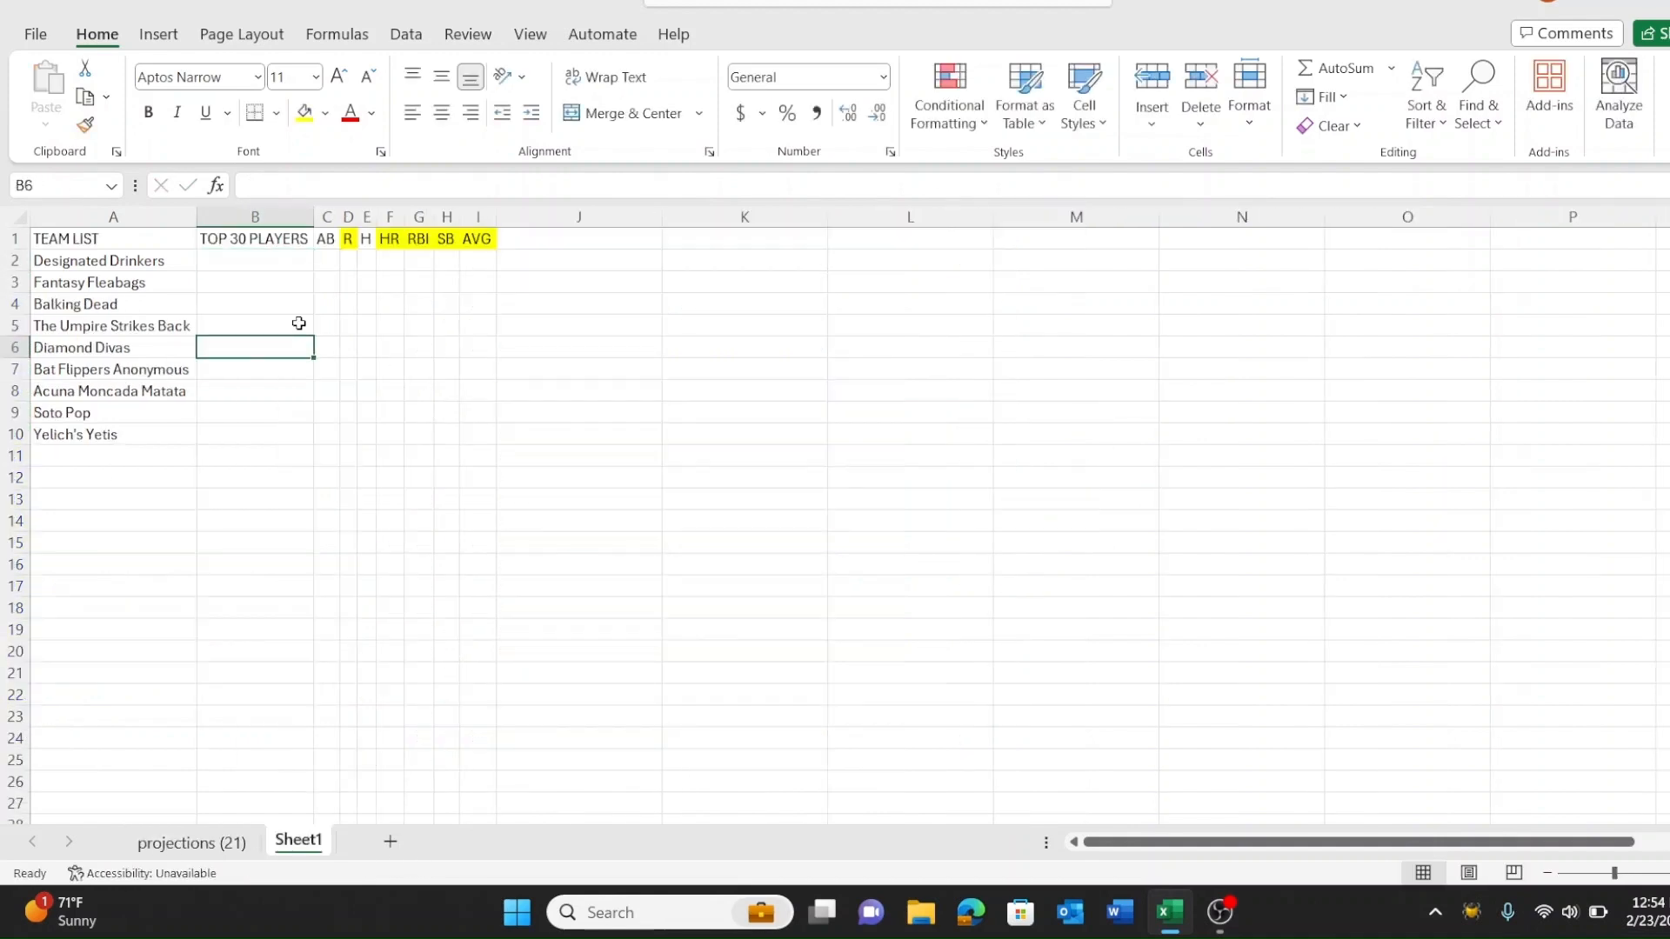
click(258, 262)
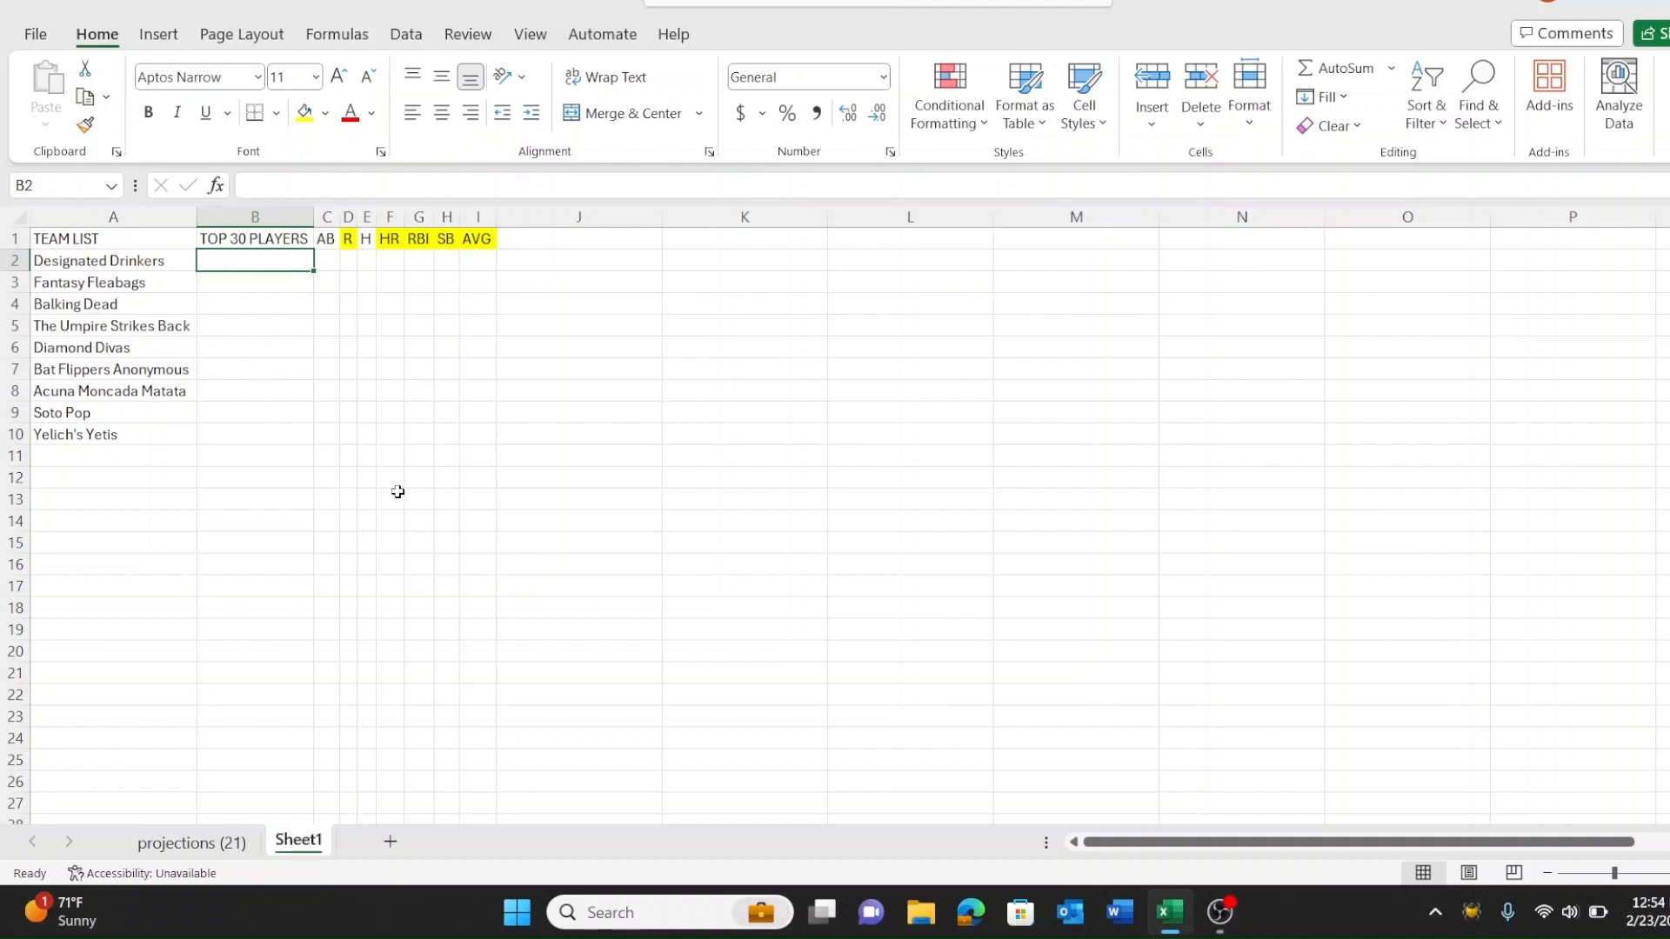
text(=)
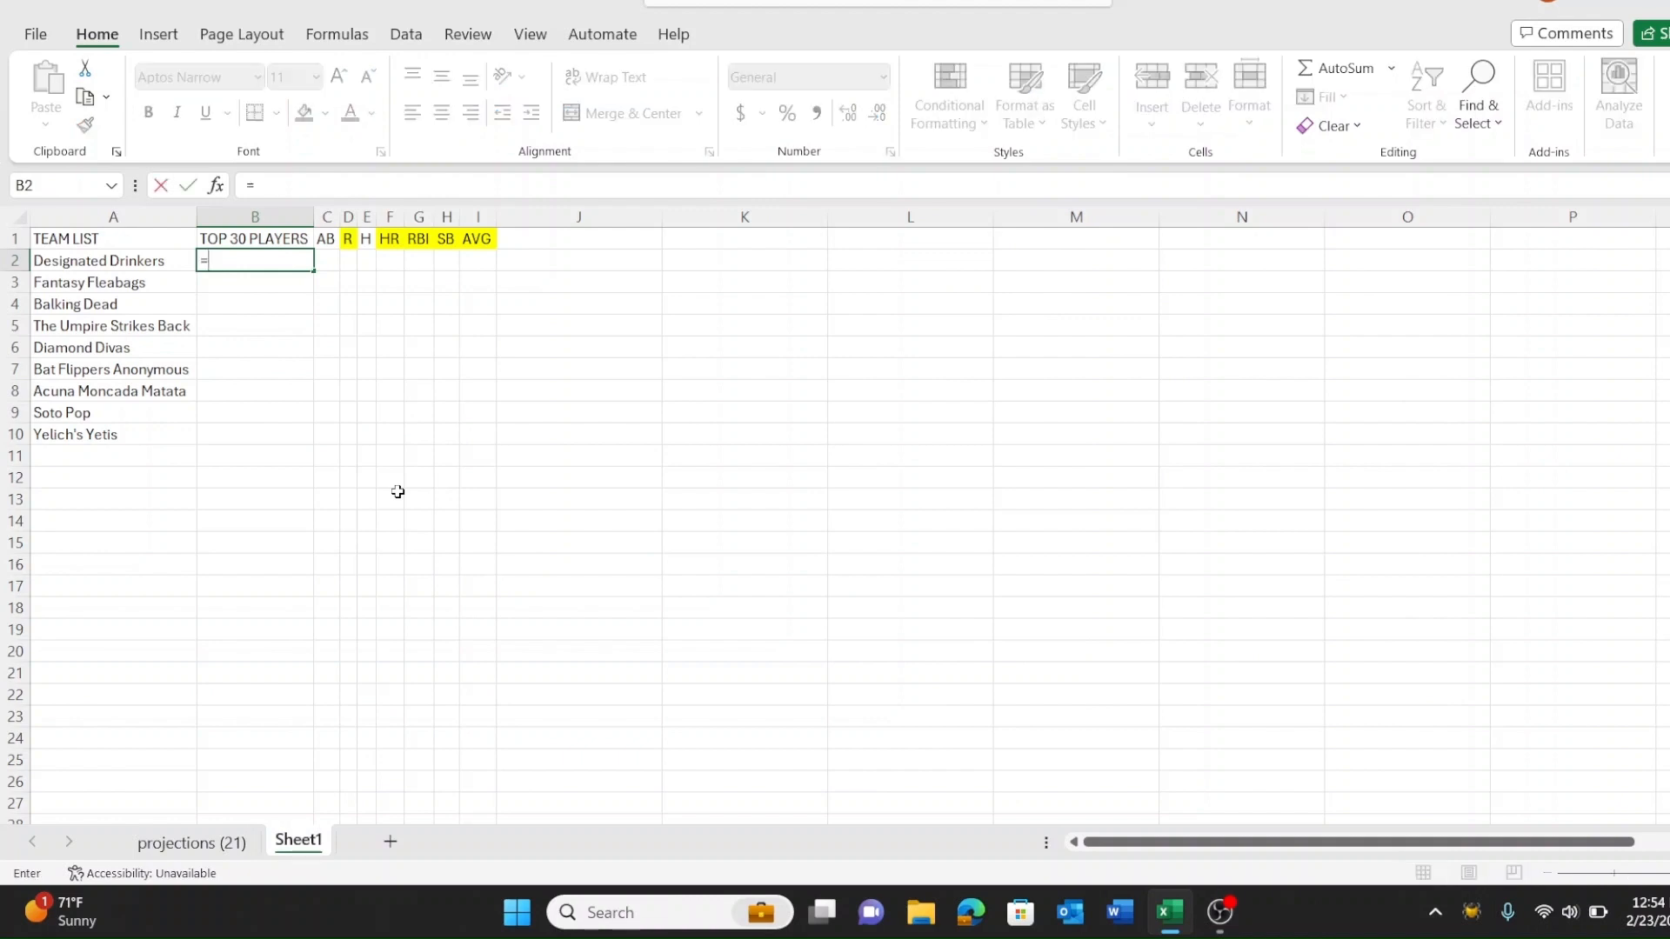
text(SUMIF)
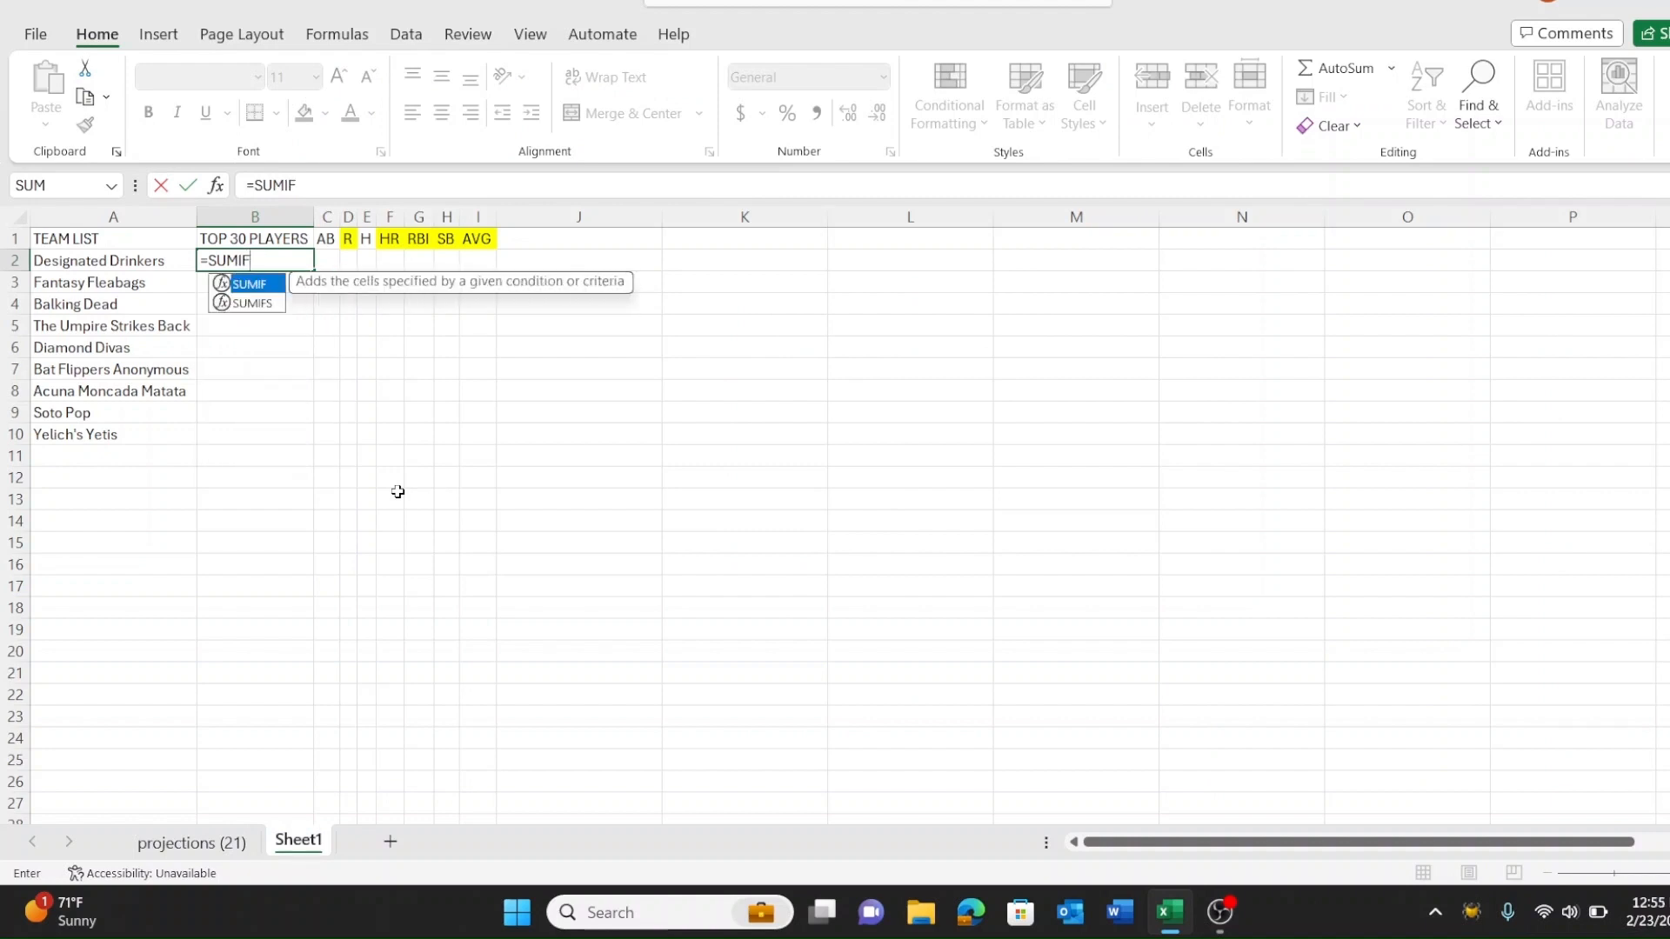
text(()
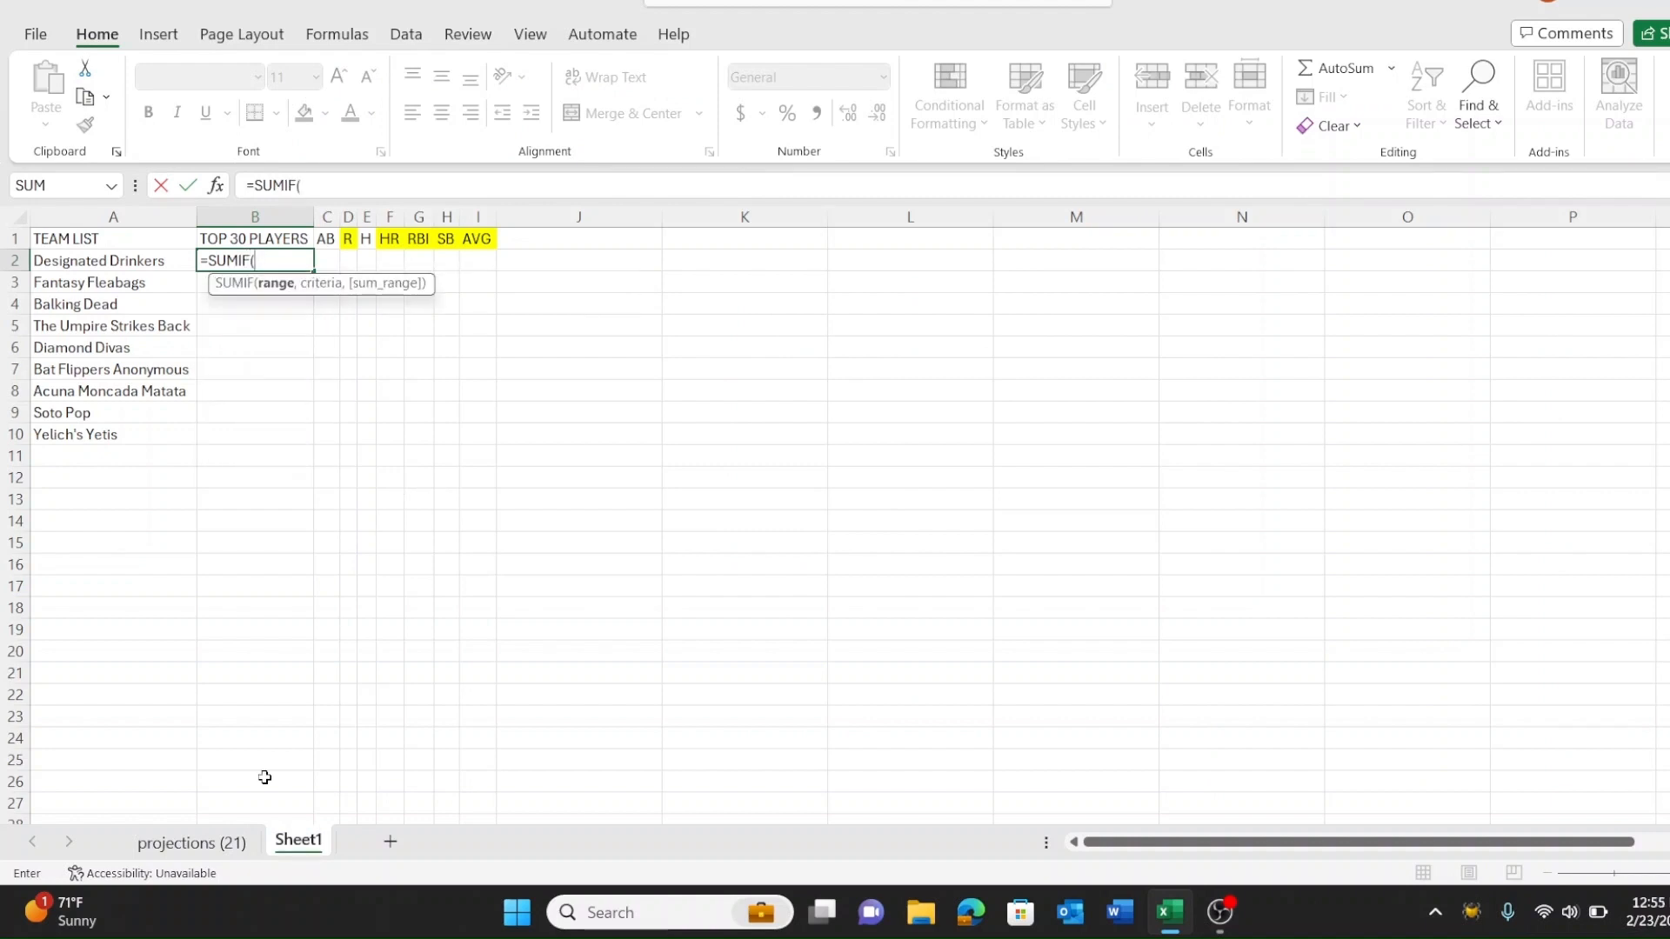
click(217, 847)
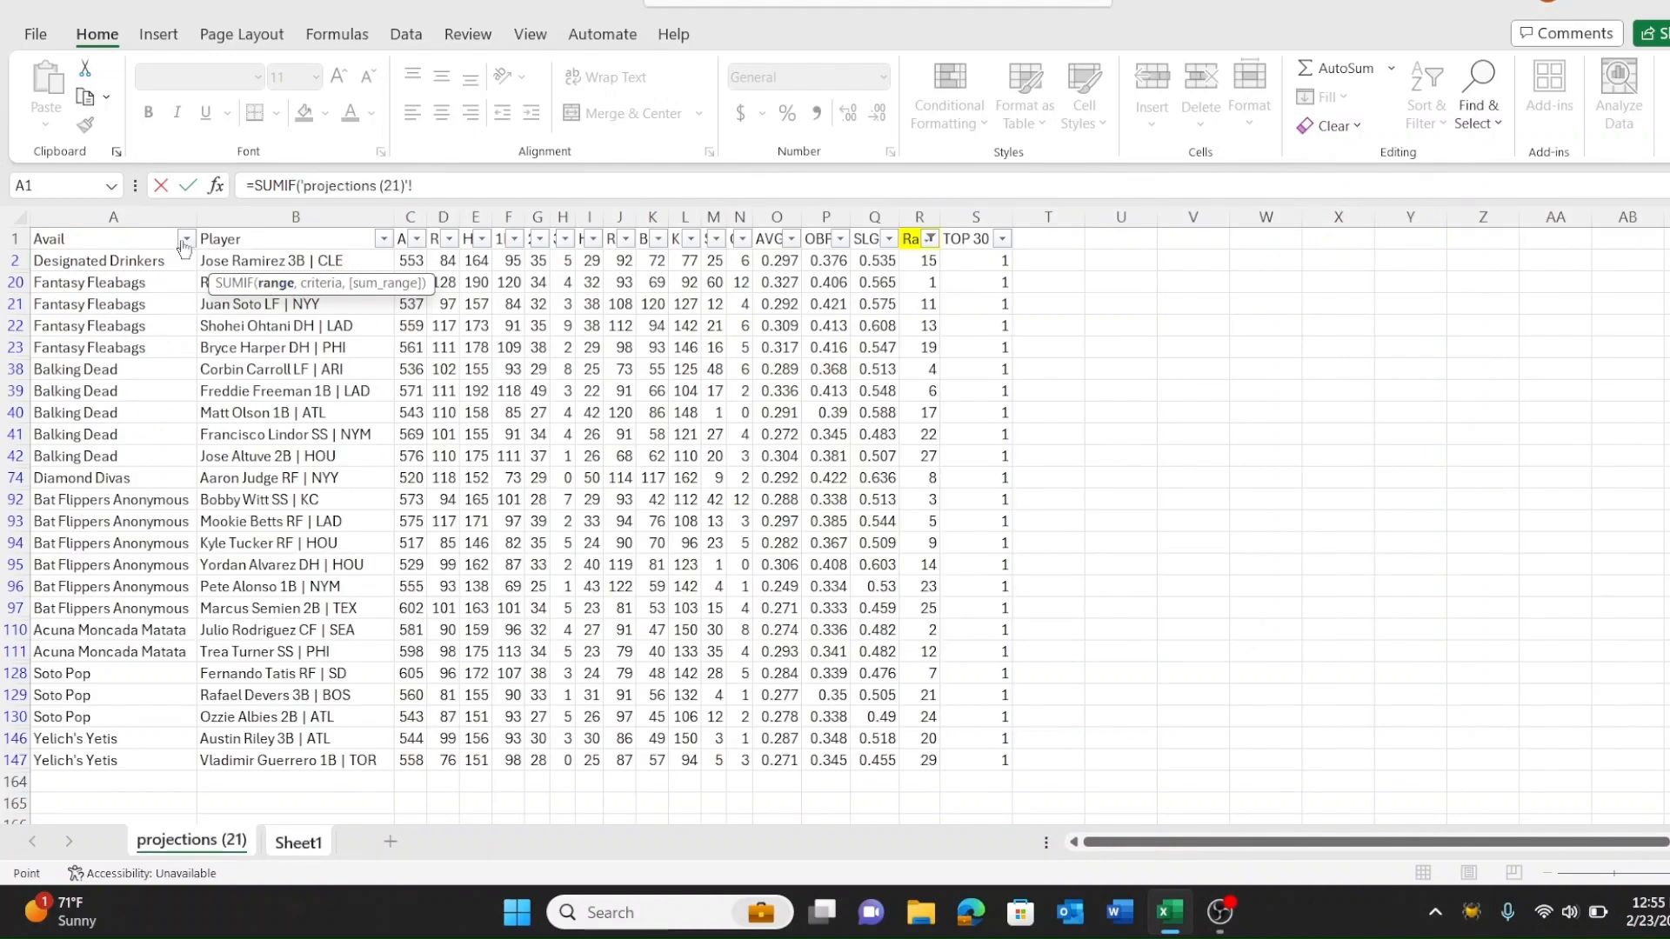
click(149, 214)
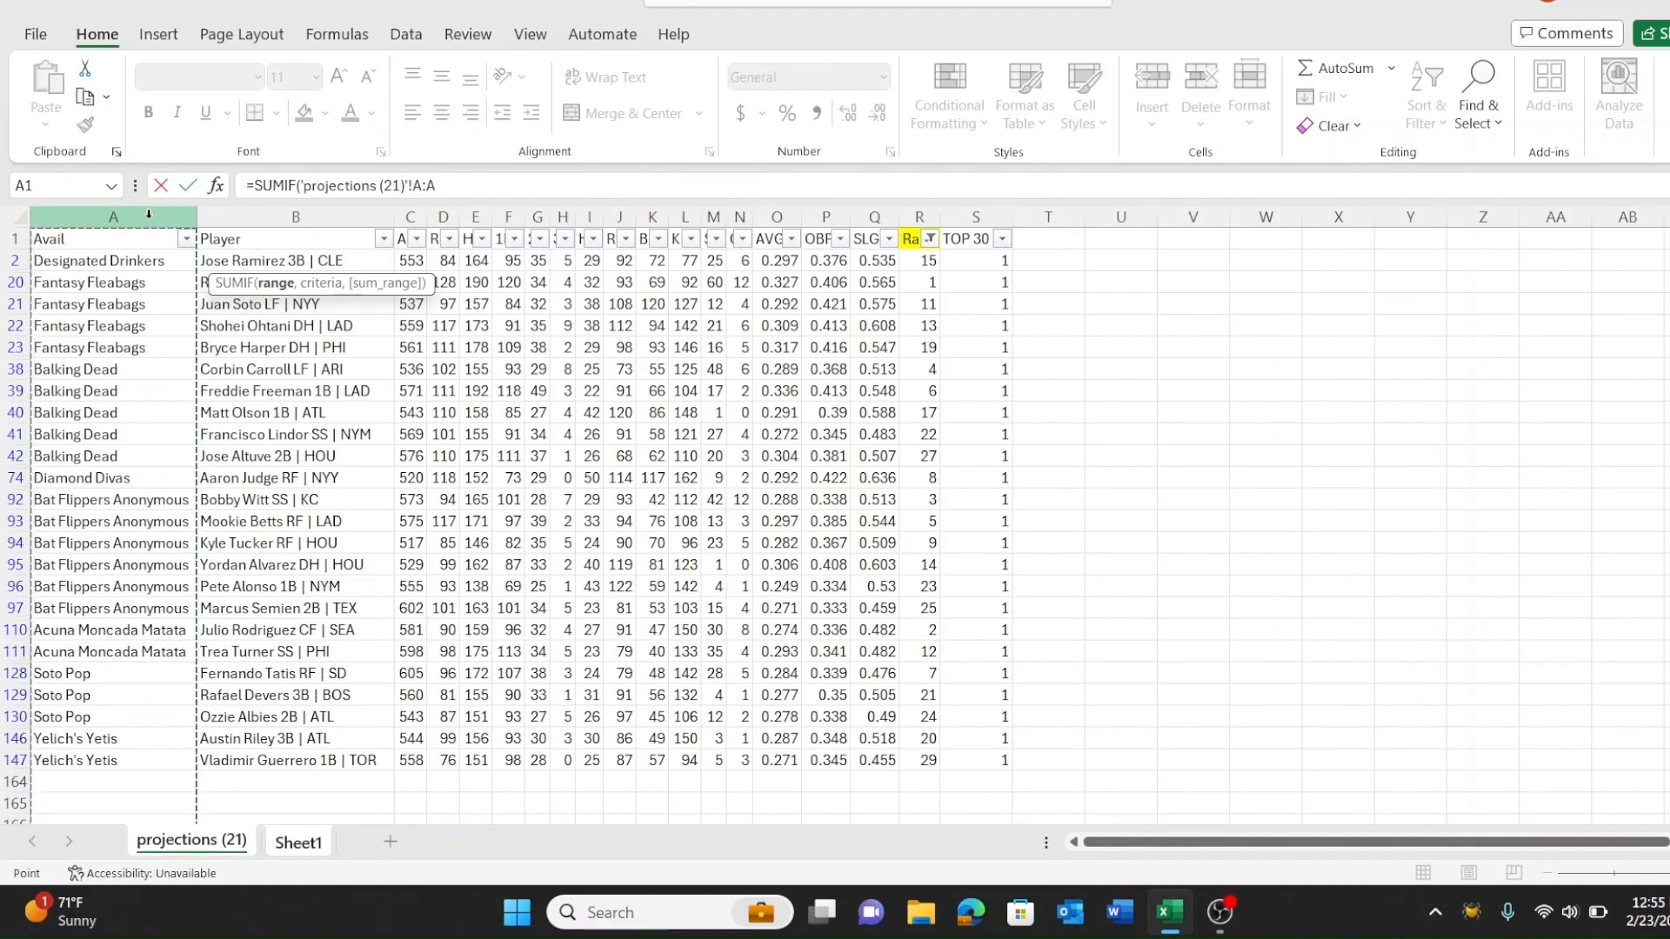
text(,)
Step: Complete the SUMIF formula with Sheet1!A2 as the criteria and column S of projections (21) as the sum range
click(300, 842)
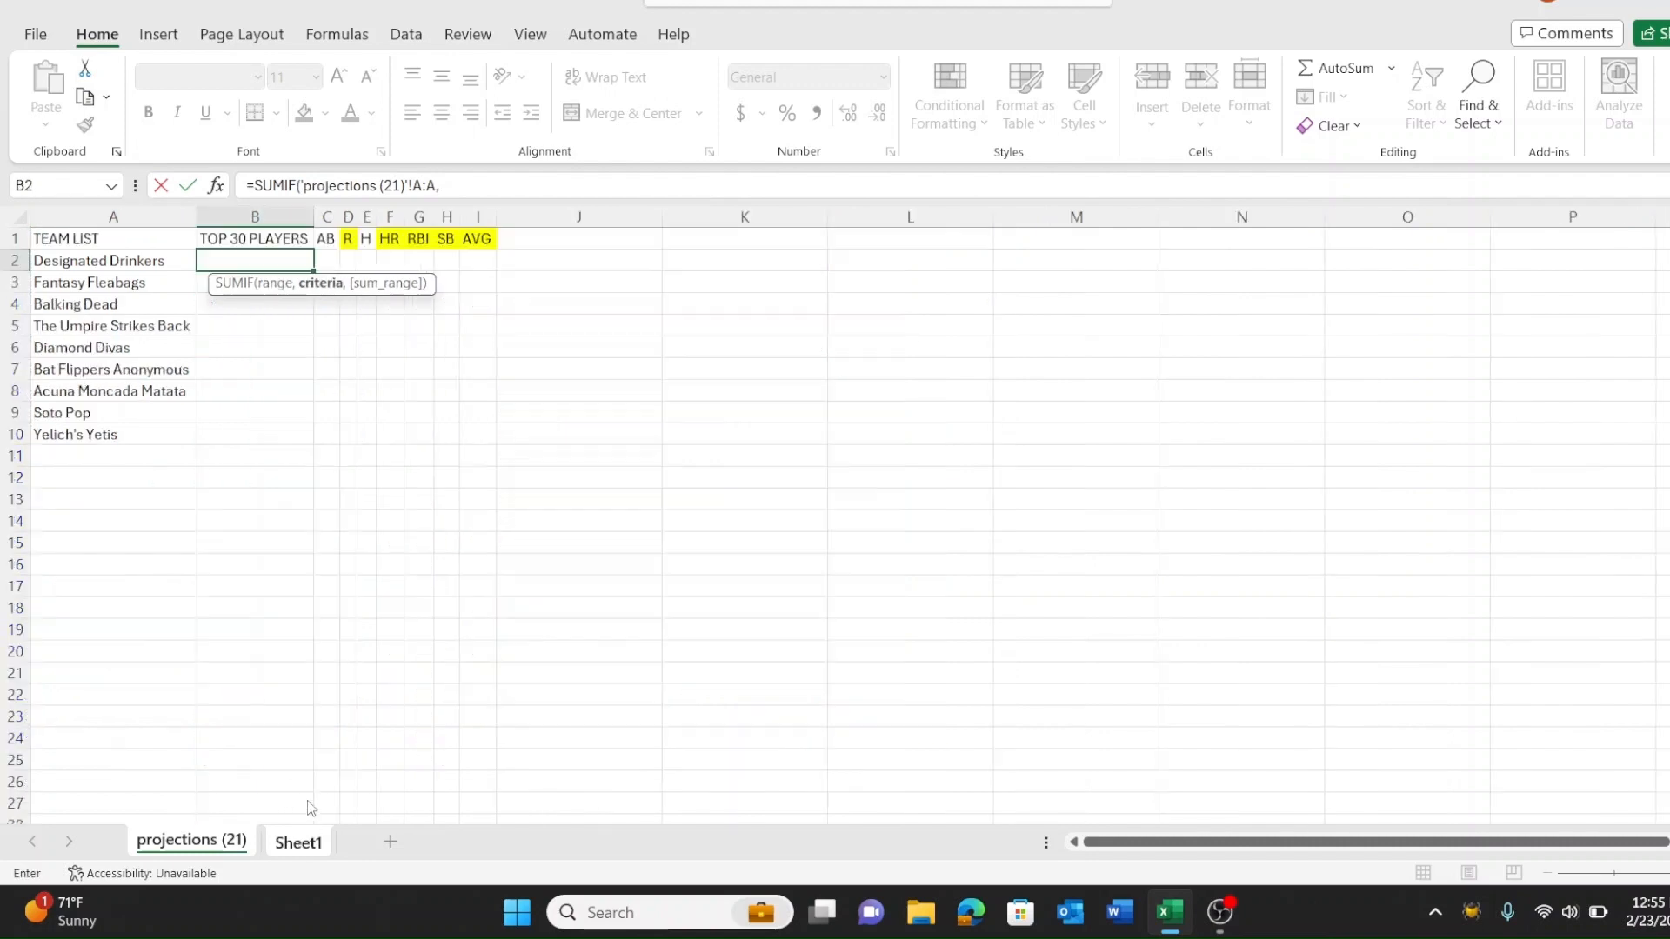
click(106, 260)
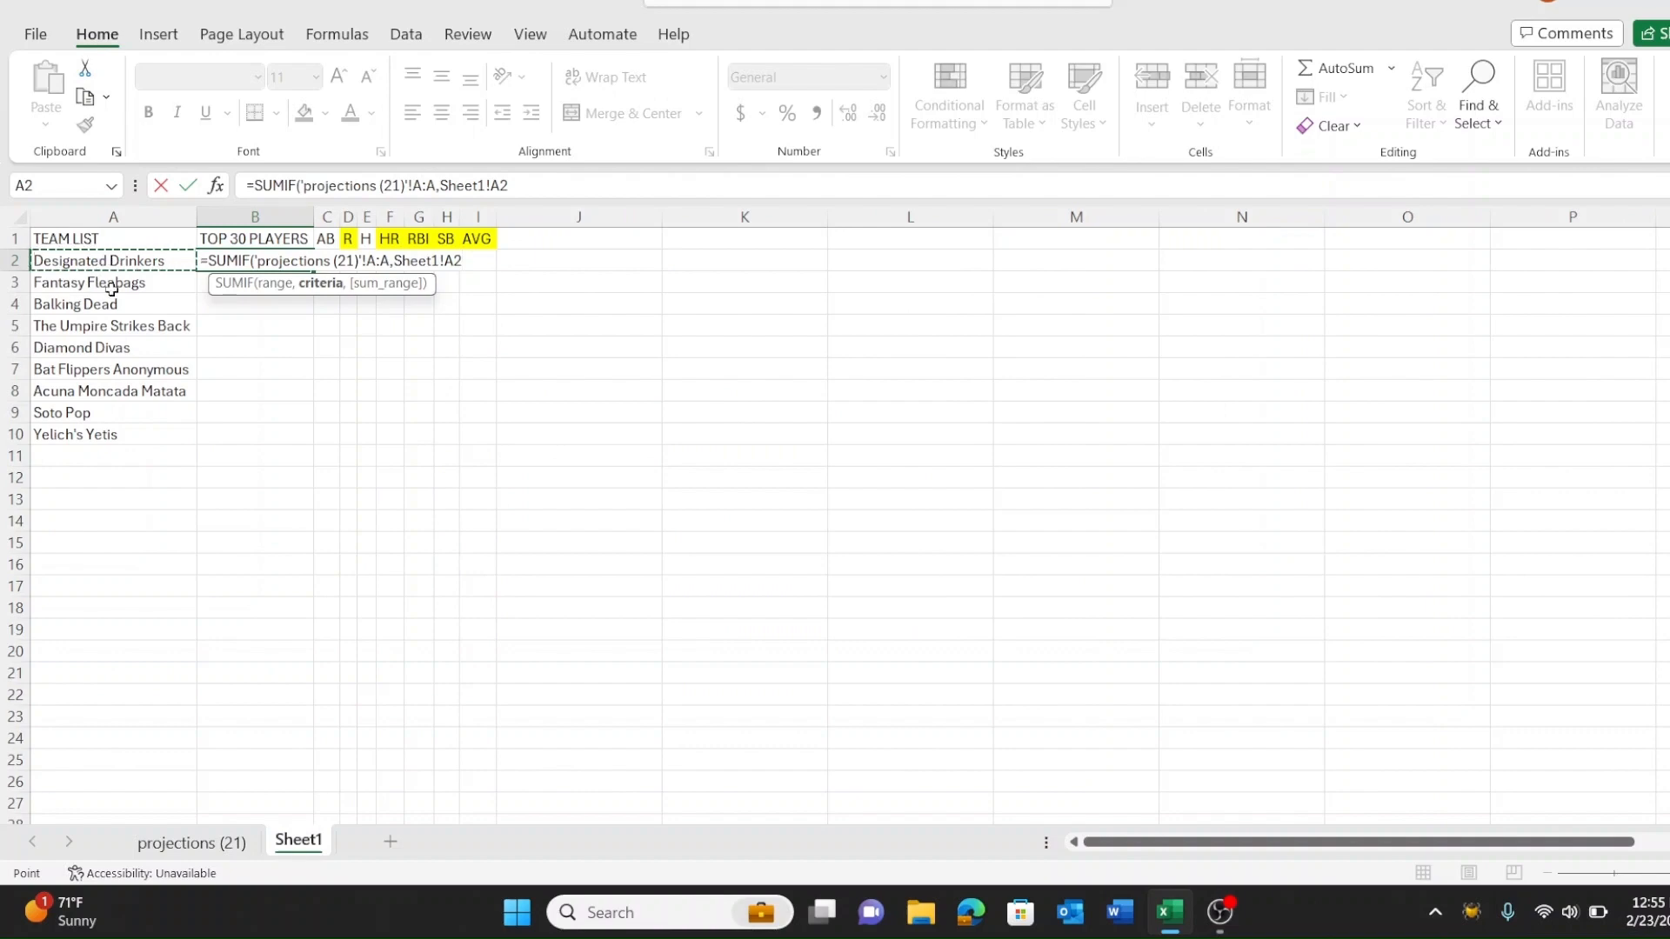
text(,)
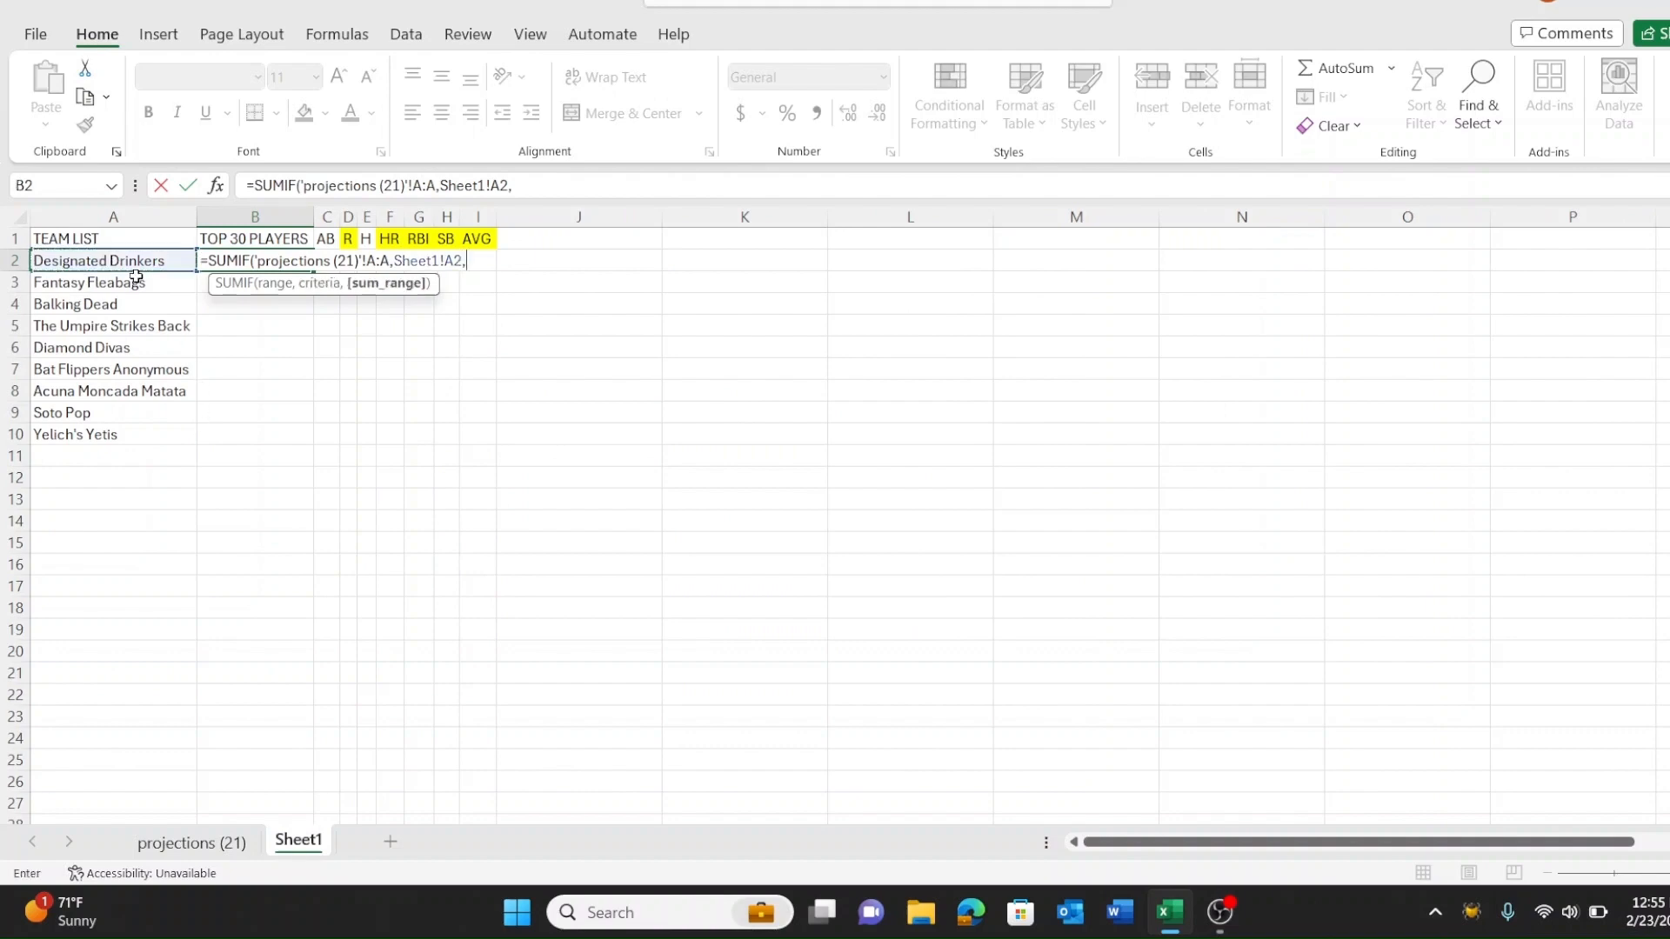
click(191, 843)
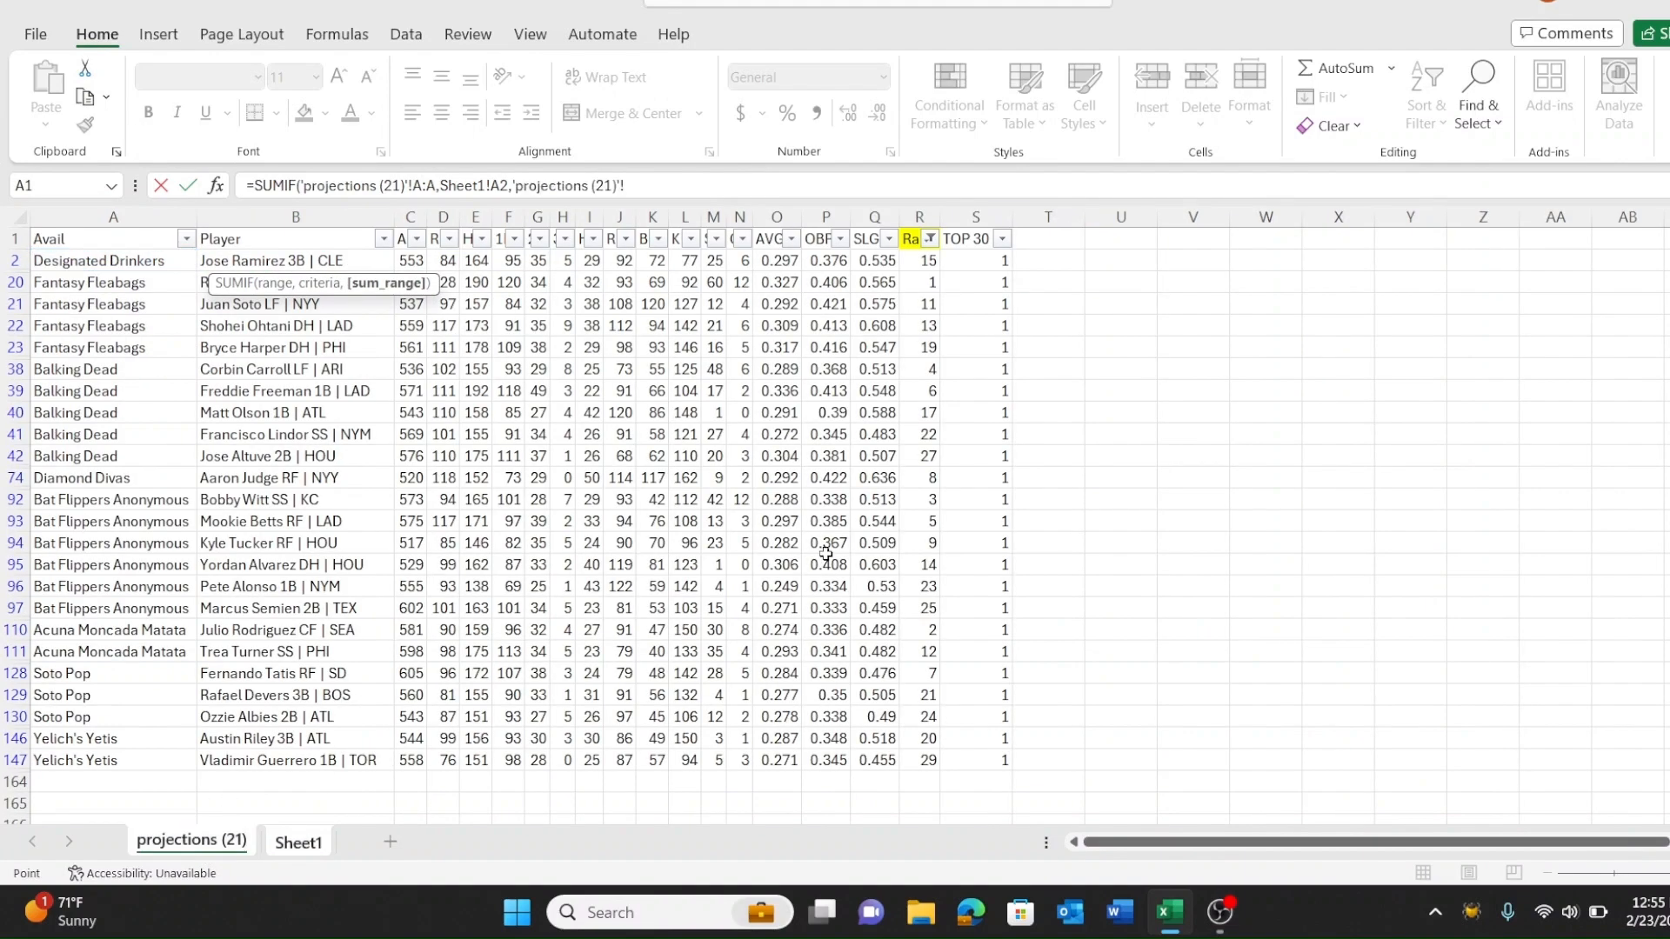
click(989, 209)
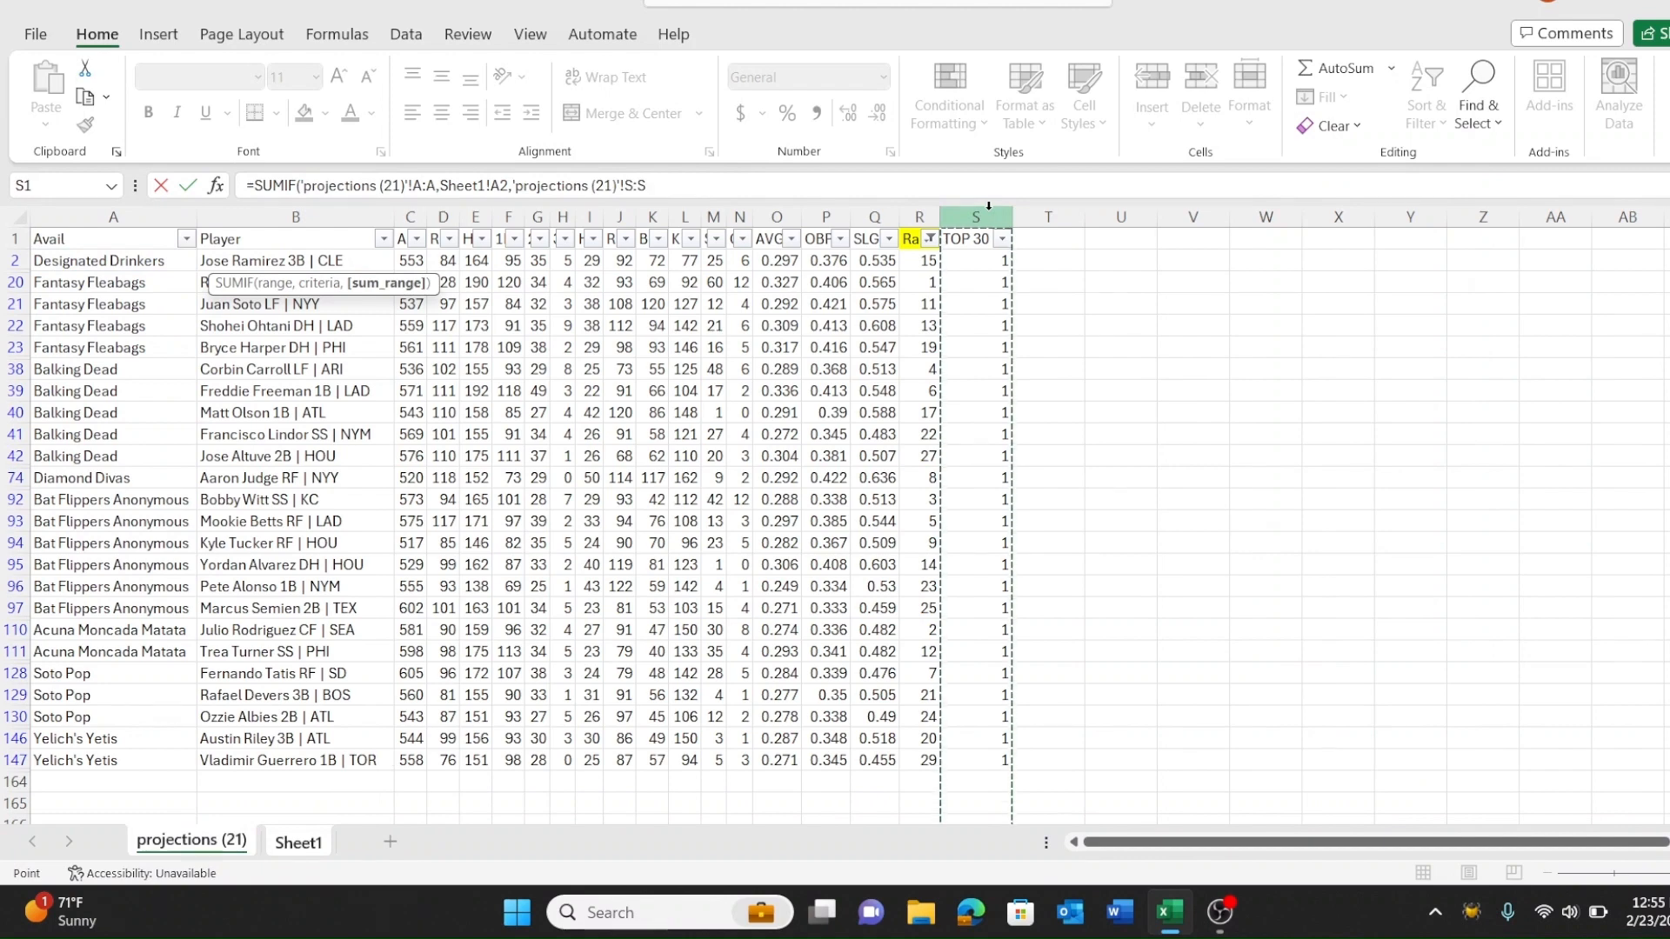
text())
key(Return)
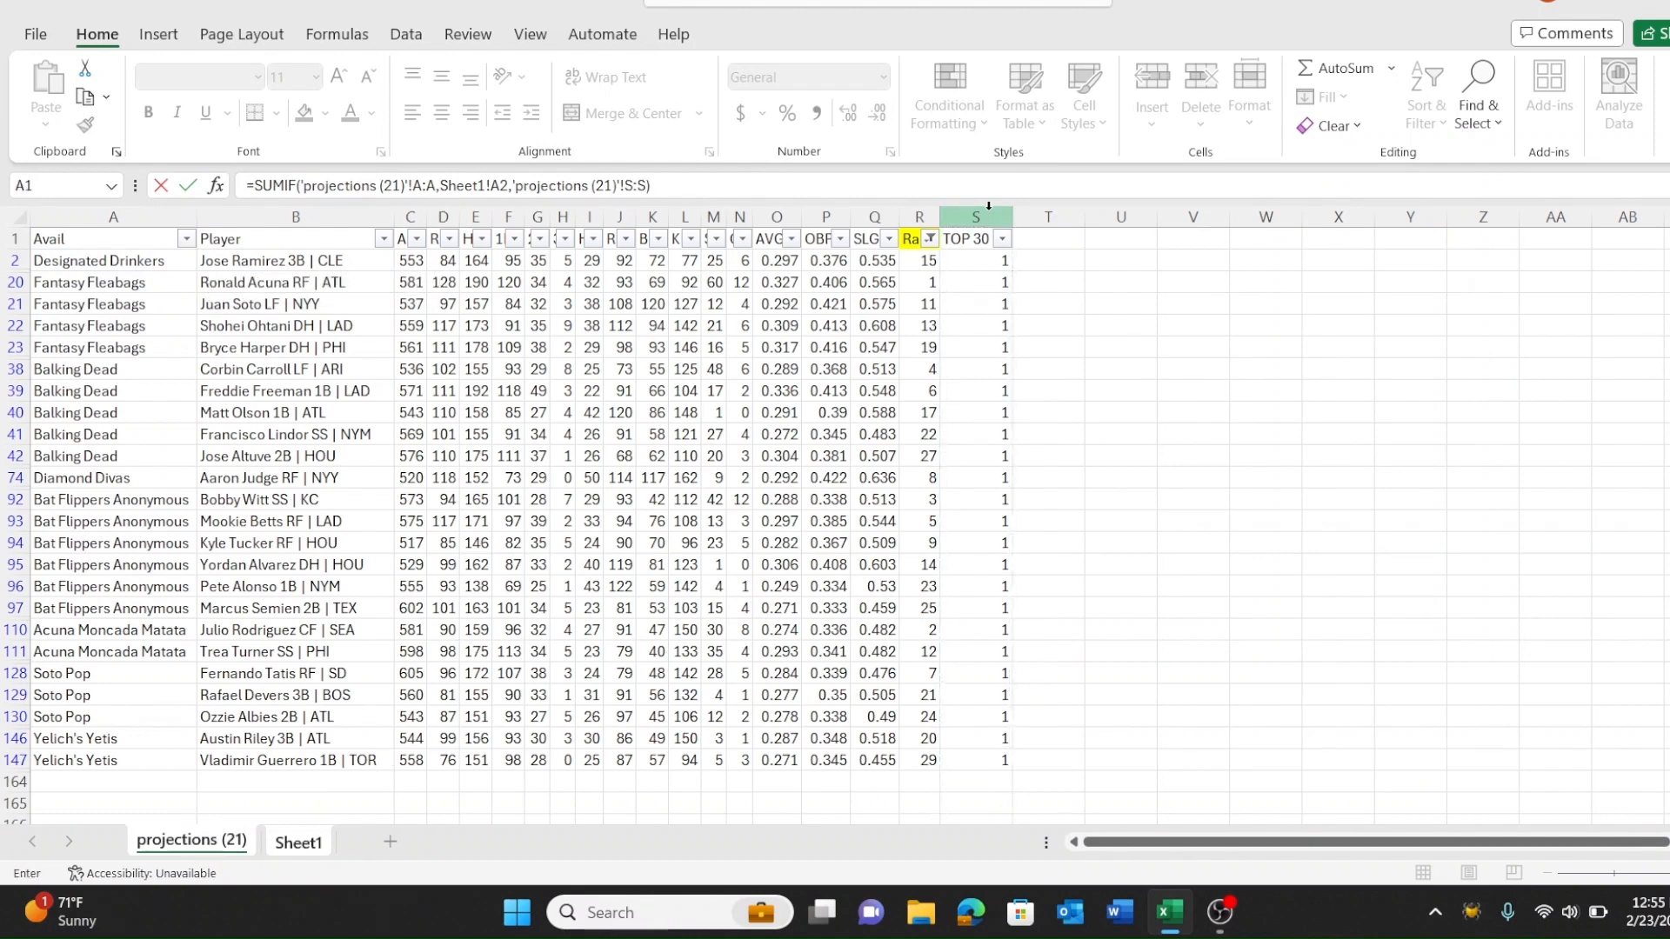
click(885, 472)
Step: Try copying the B2 formula into B3:B10 and undo the paste
click(277, 256)
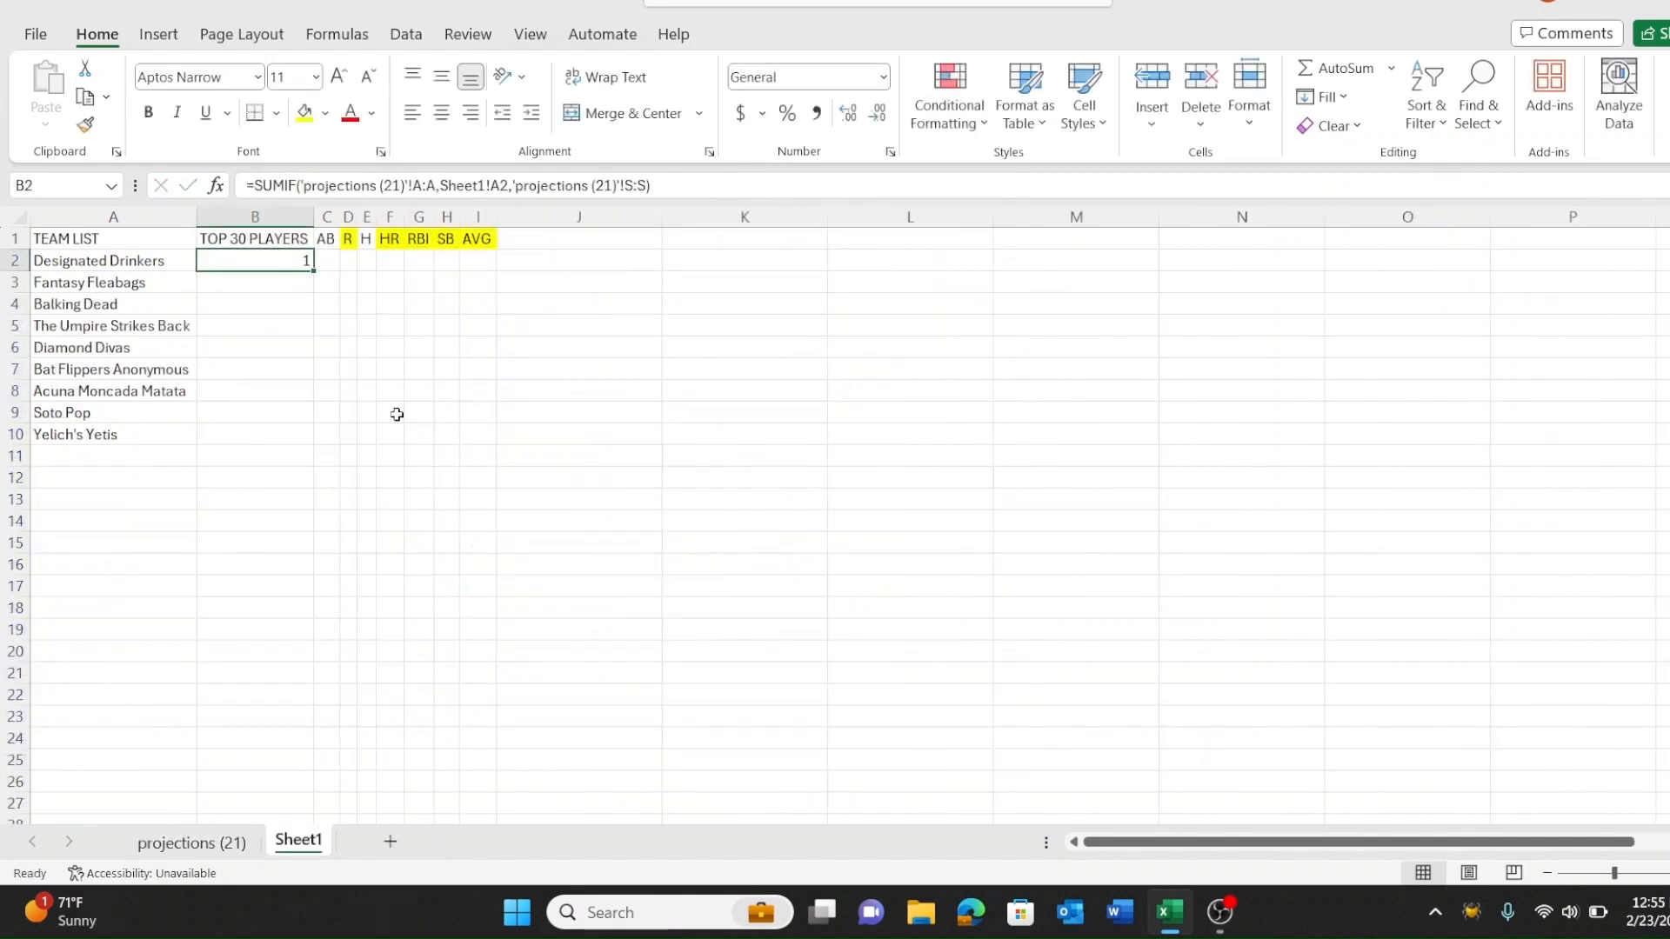
key(ctrl+c)
drag(254, 282, 244, 433)
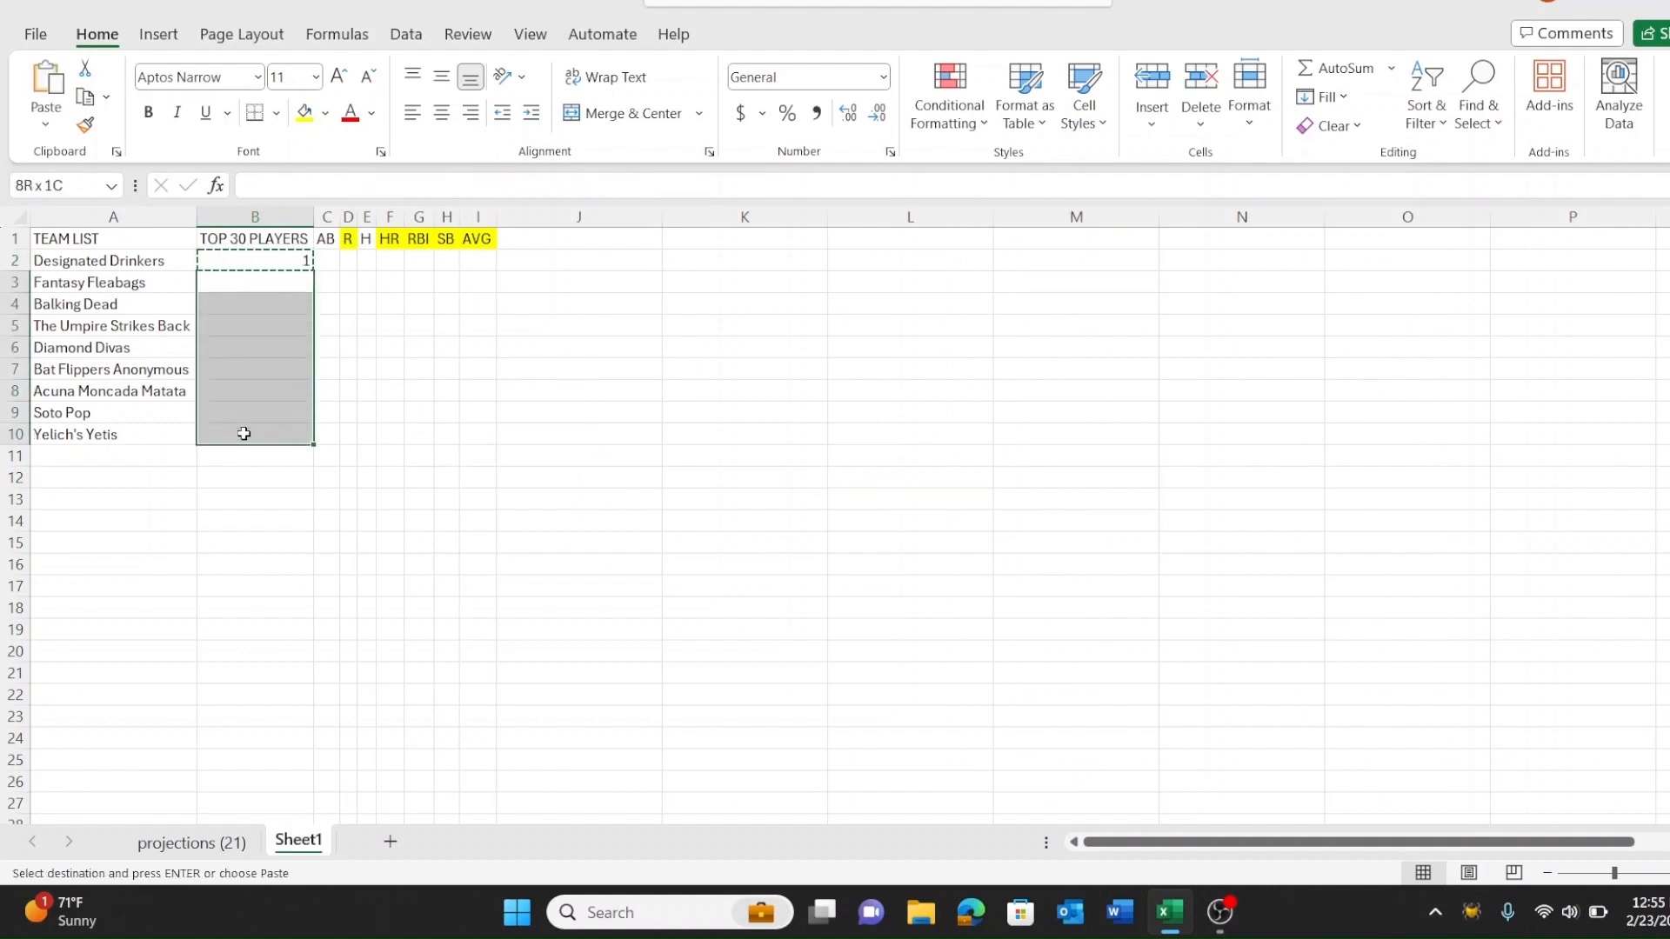
key(ctrl+v)
click(478, 369)
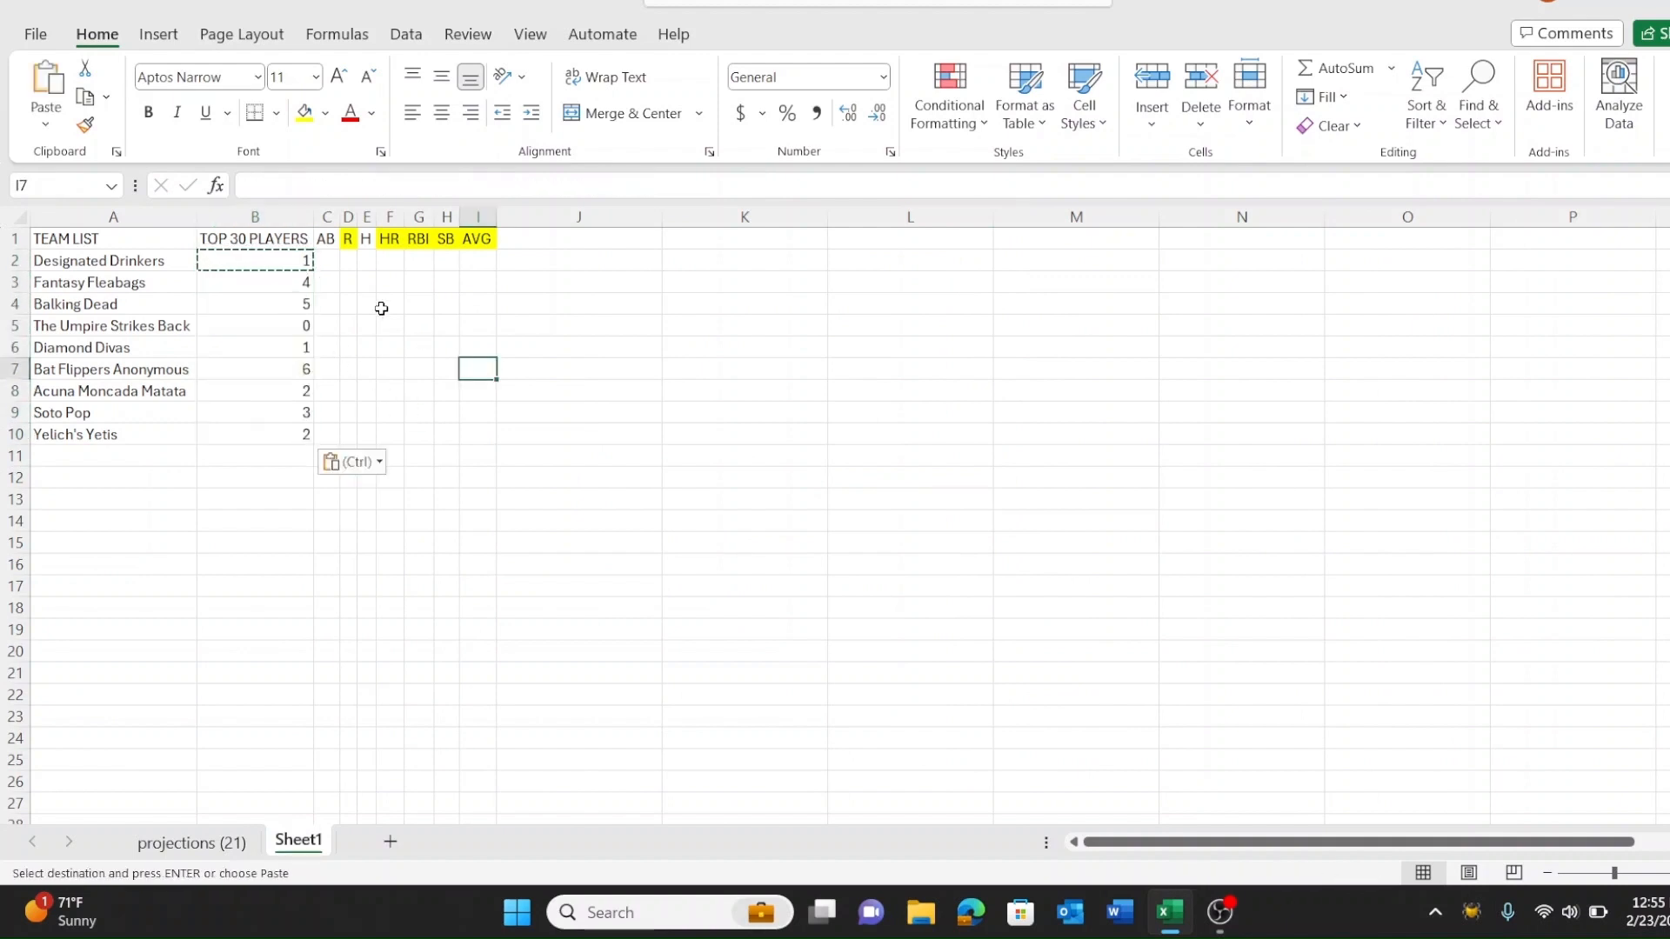
key(ctrl+z)
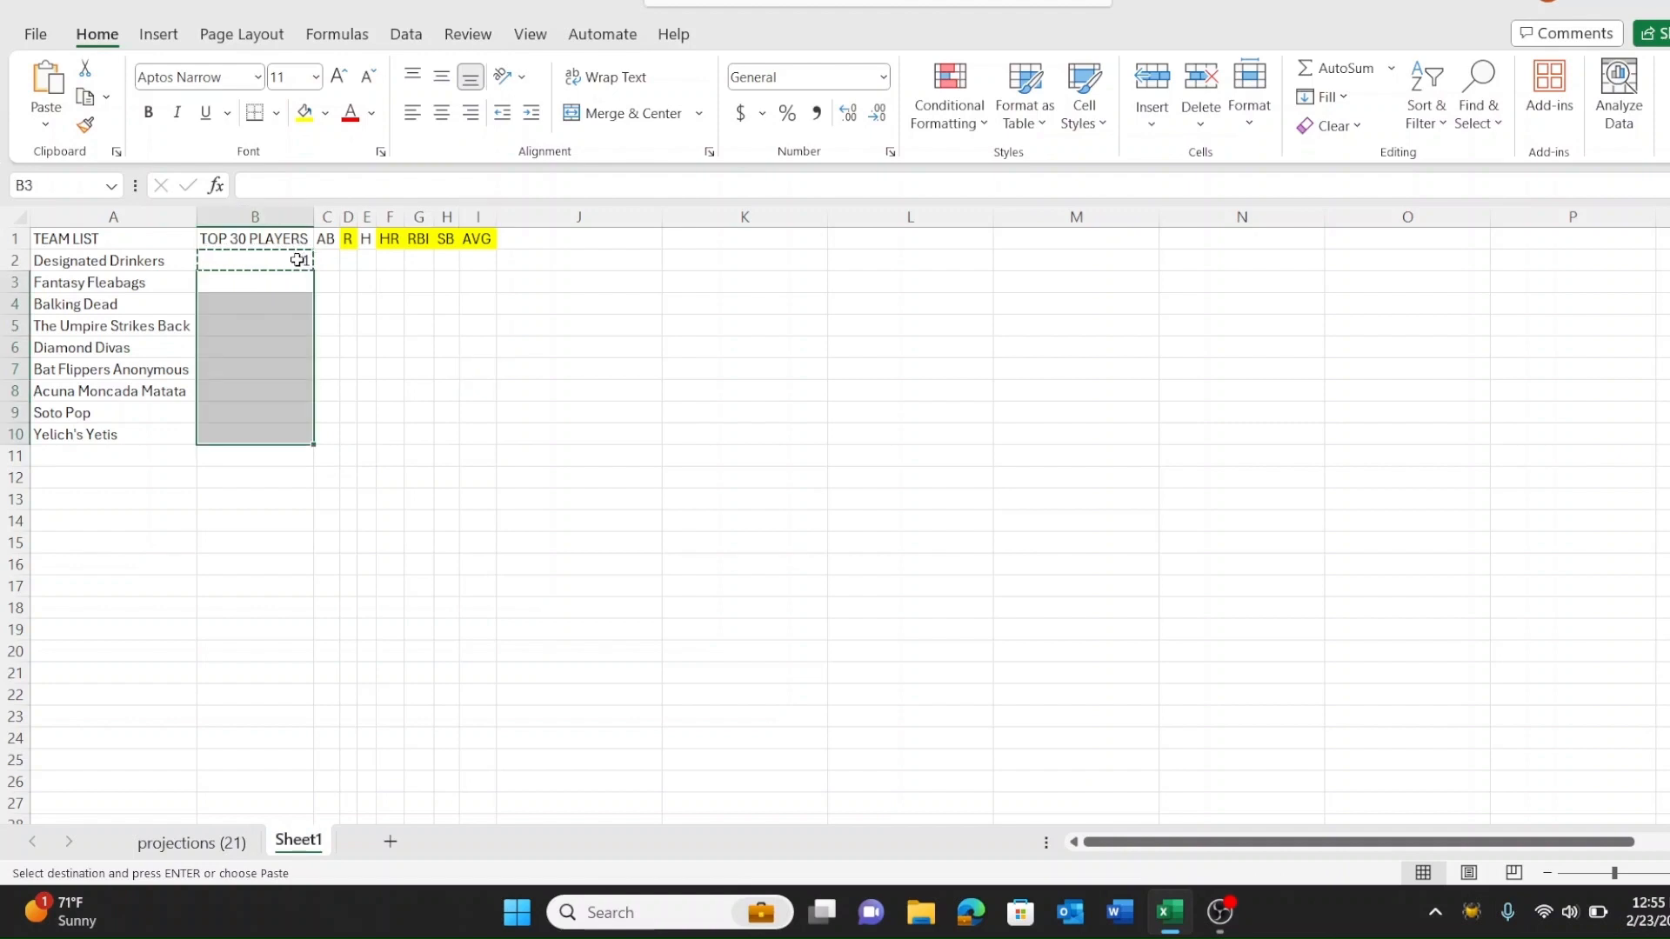
Step: Autofill the TOP 30 PLAYERS formula from B2 down to B10 on Sheet1
click(298, 260)
double_click(317, 271)
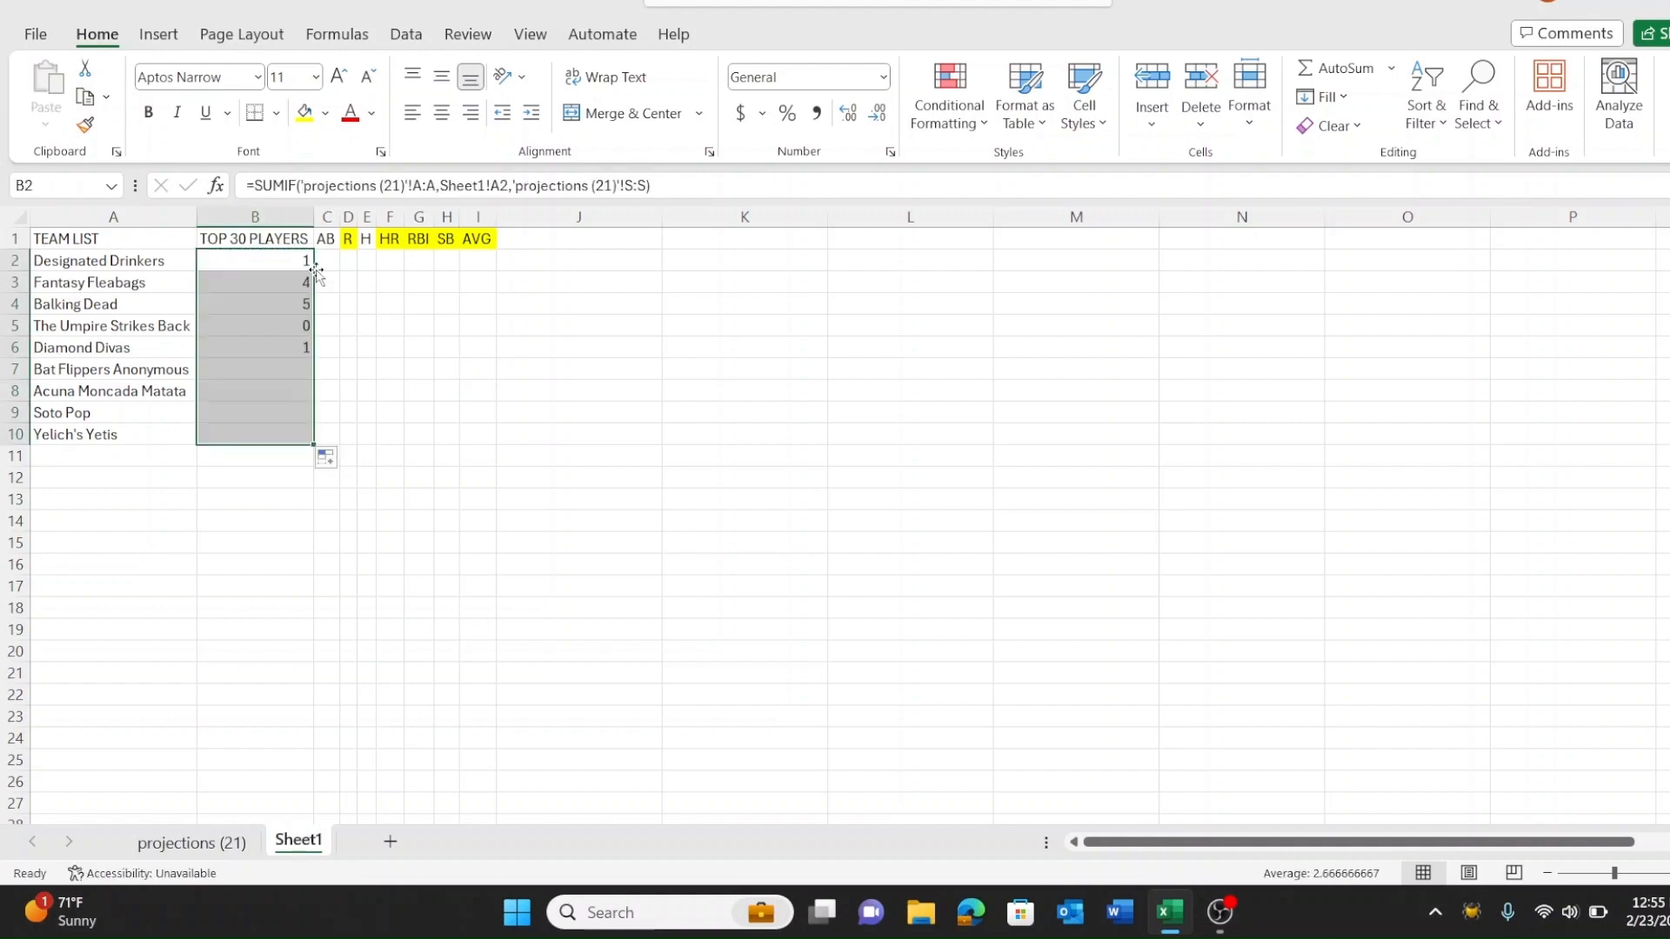
click(449, 303)
click(348, 543)
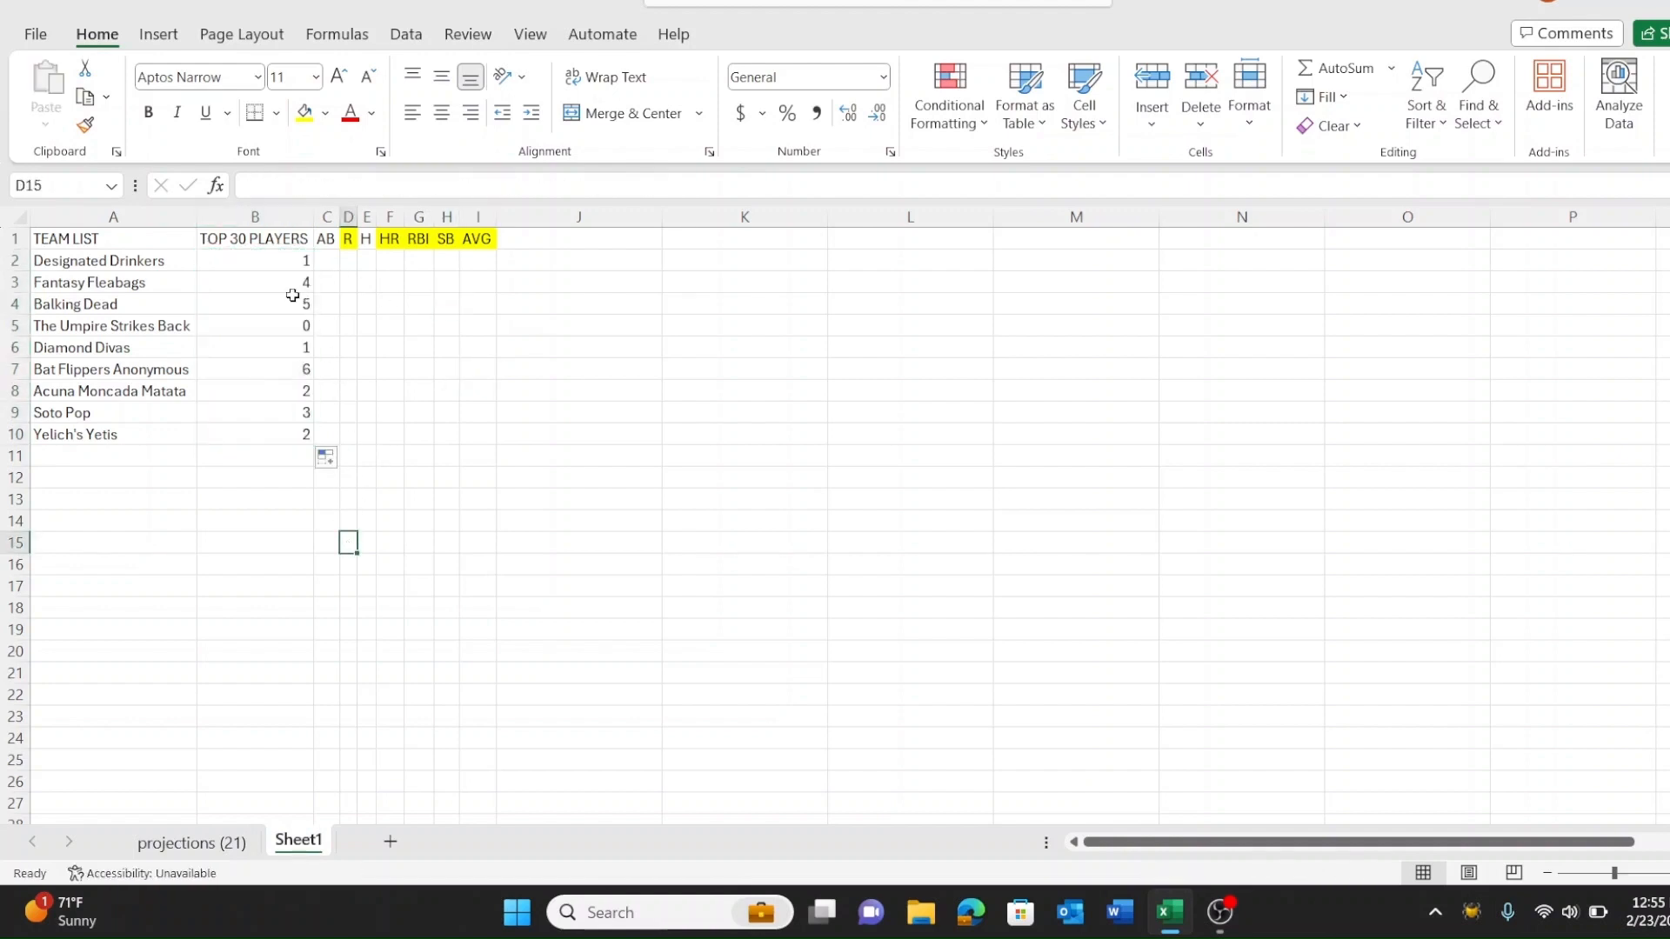
Step: Review the TOP 30 PLAYERS counts and formulas per team on Sheet1, checking them against the filtered projections (21) rows
click(270, 262)
click(217, 302)
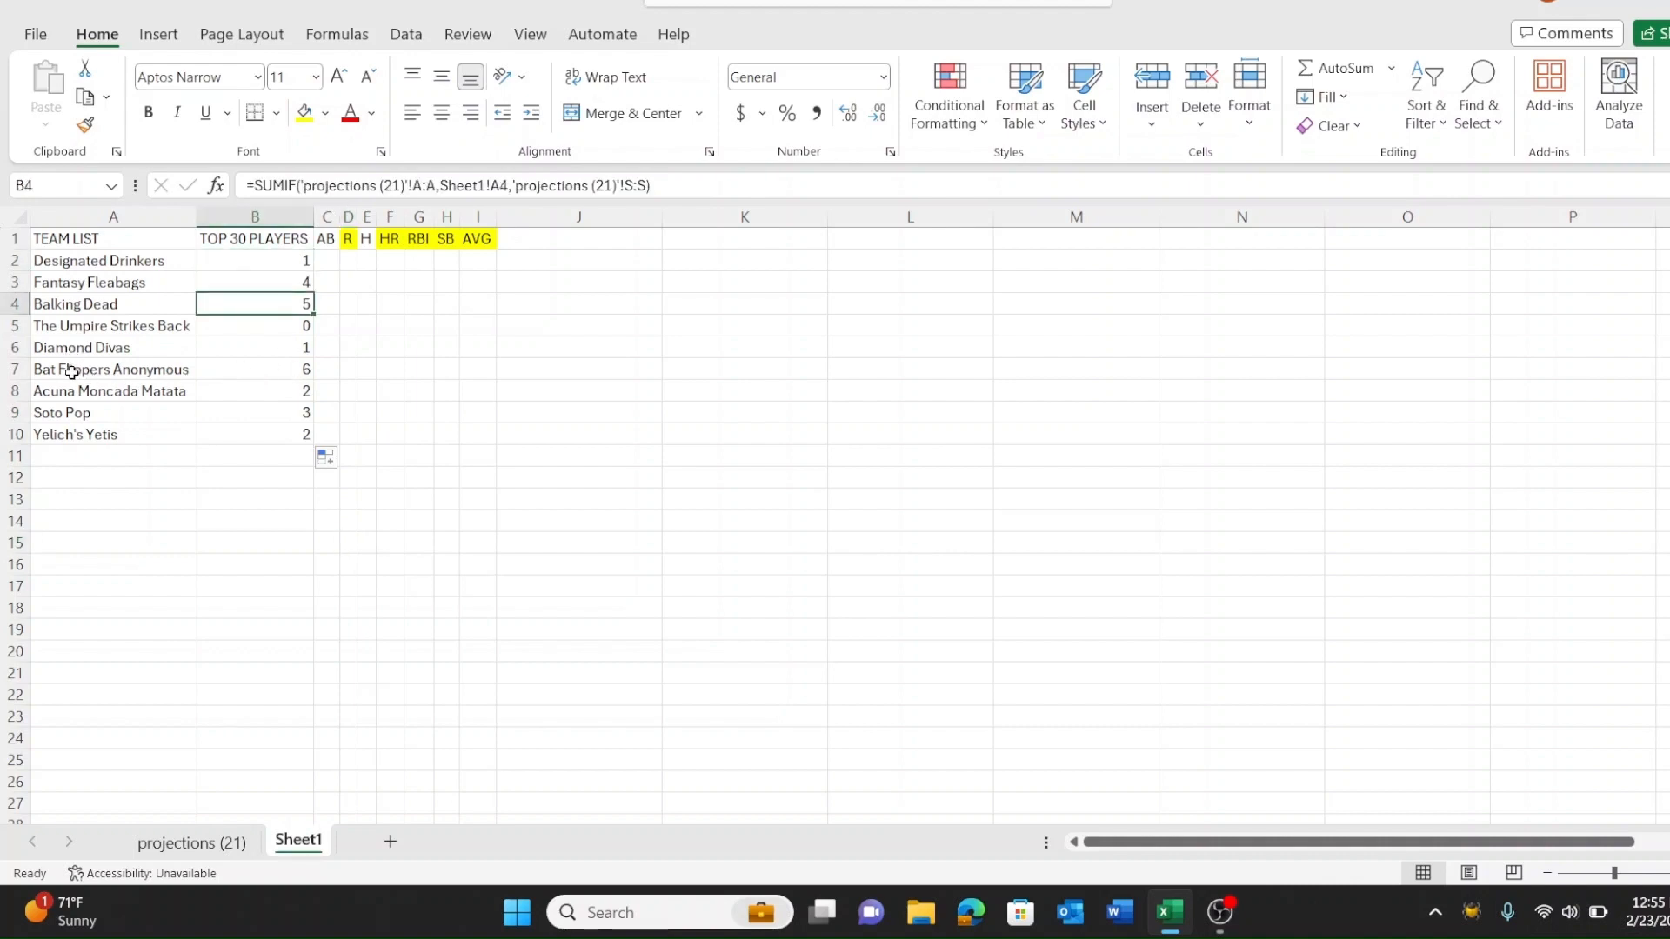
drag(69, 369, 493, 372)
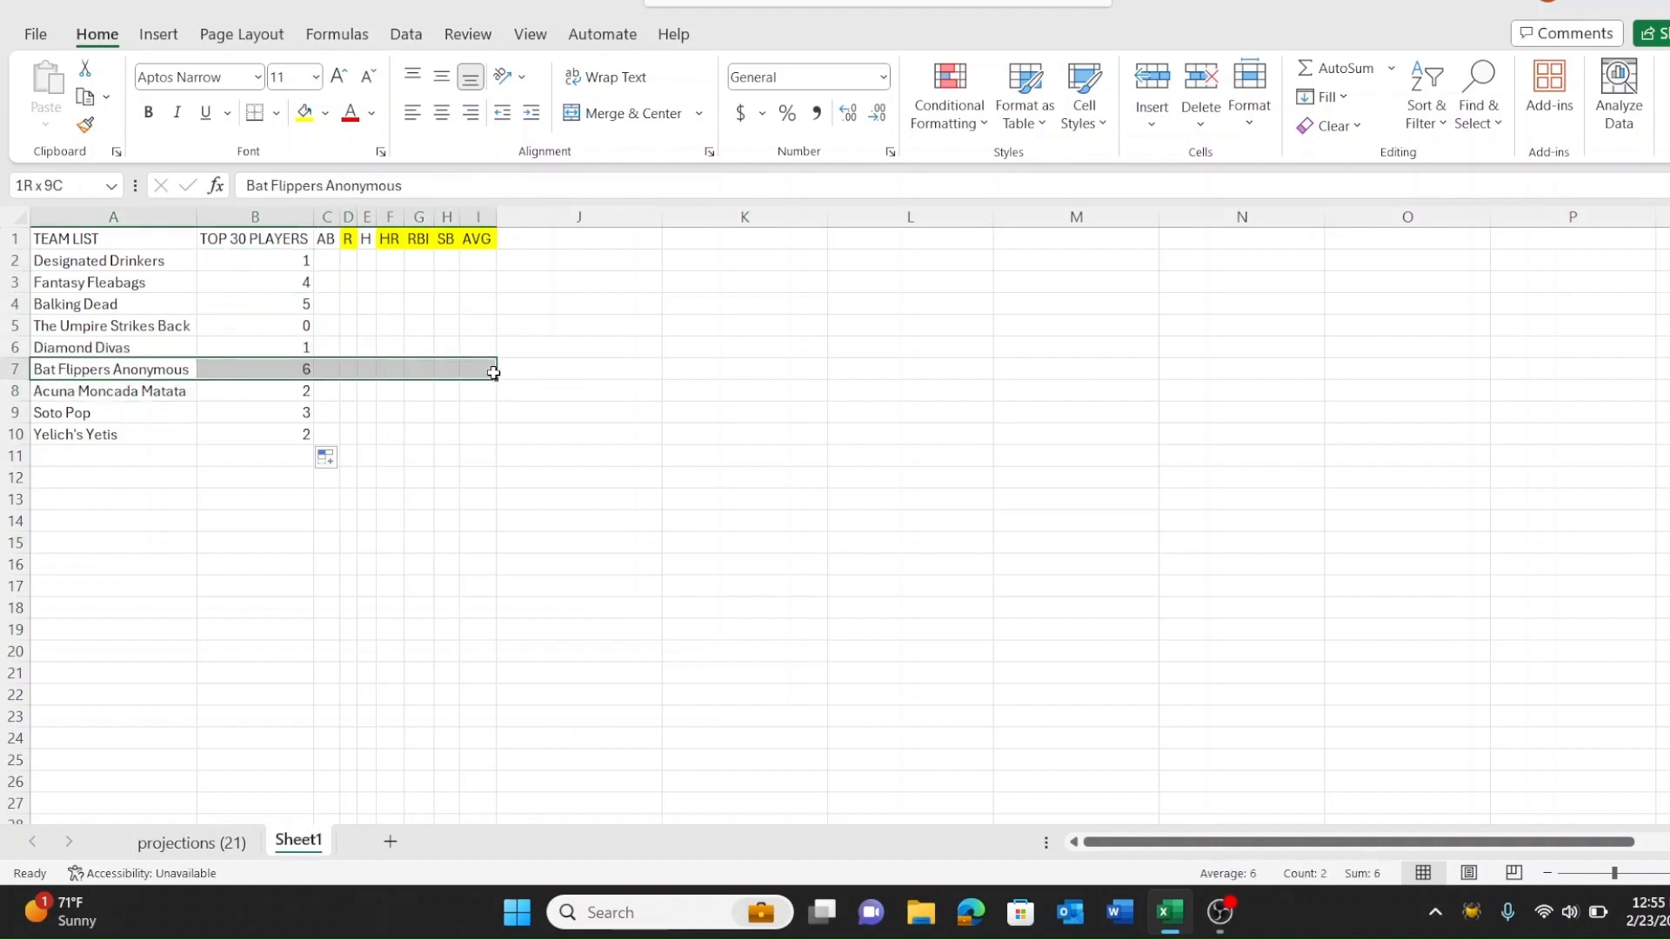
click(230, 846)
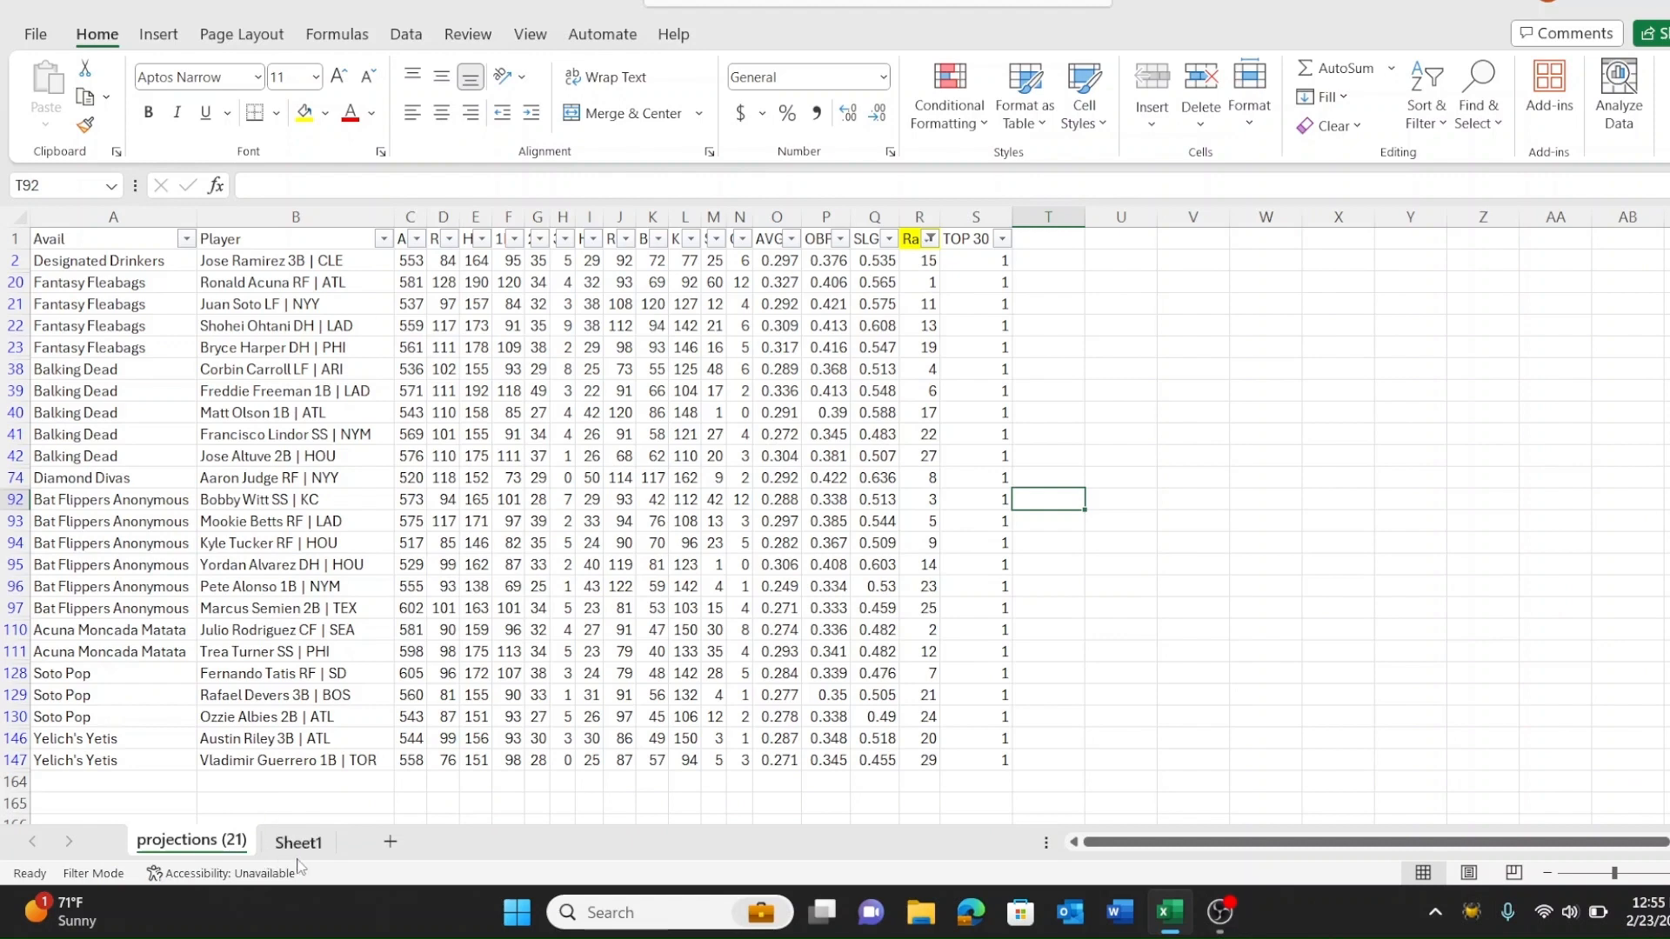
click(298, 842)
click(293, 307)
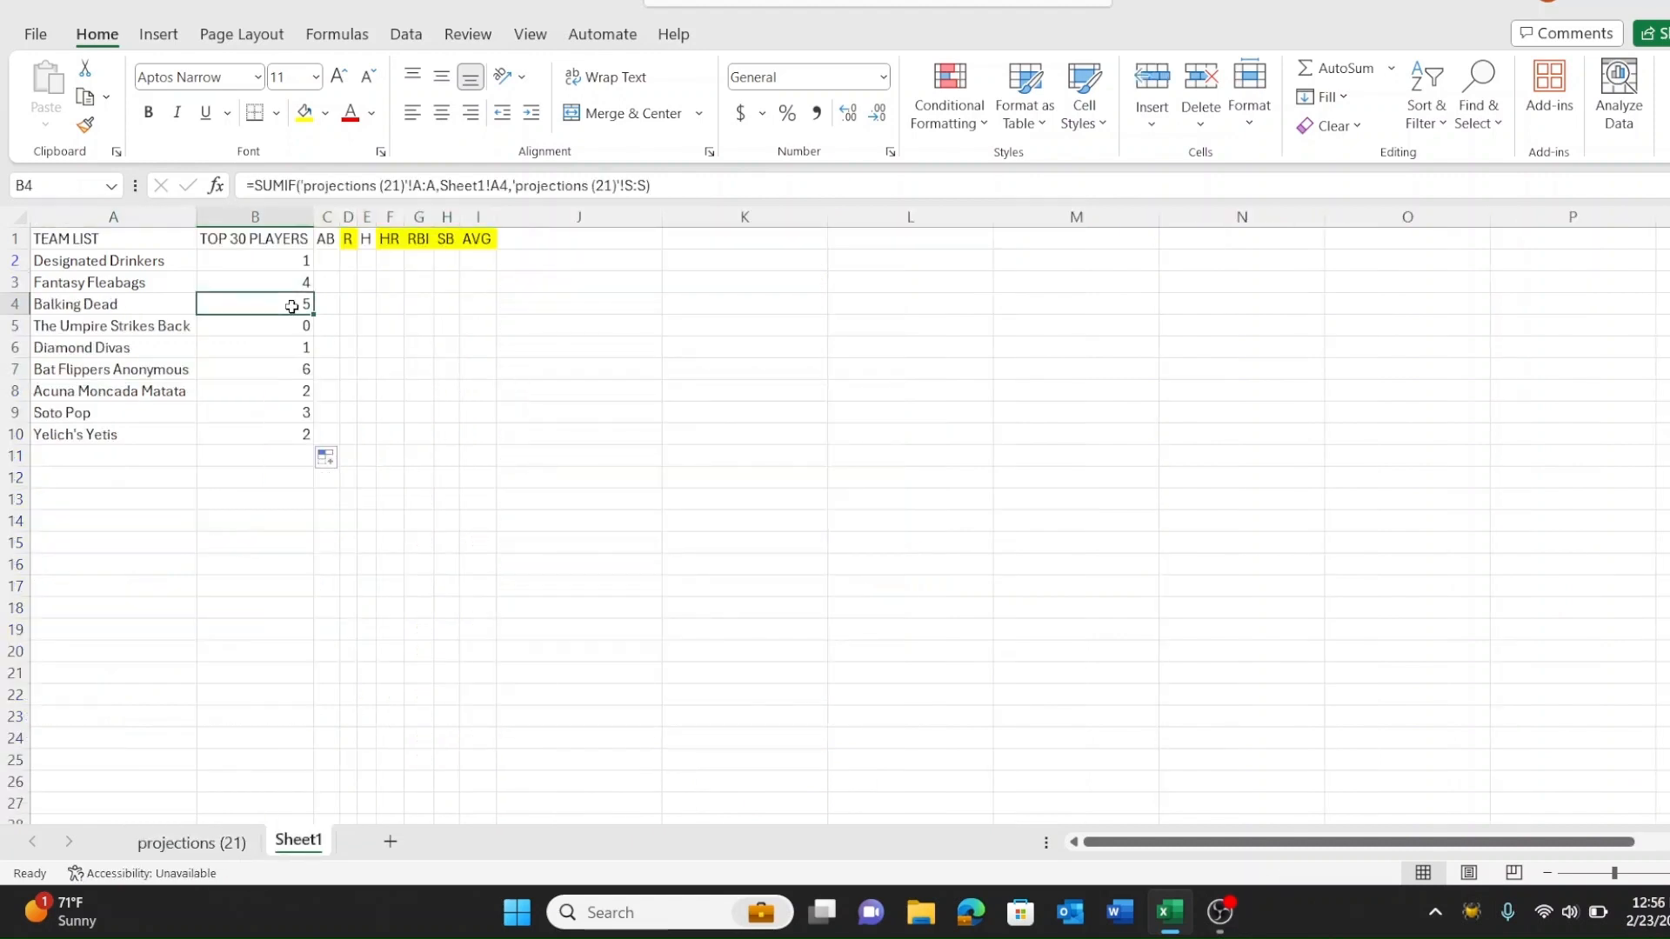
click(275, 277)
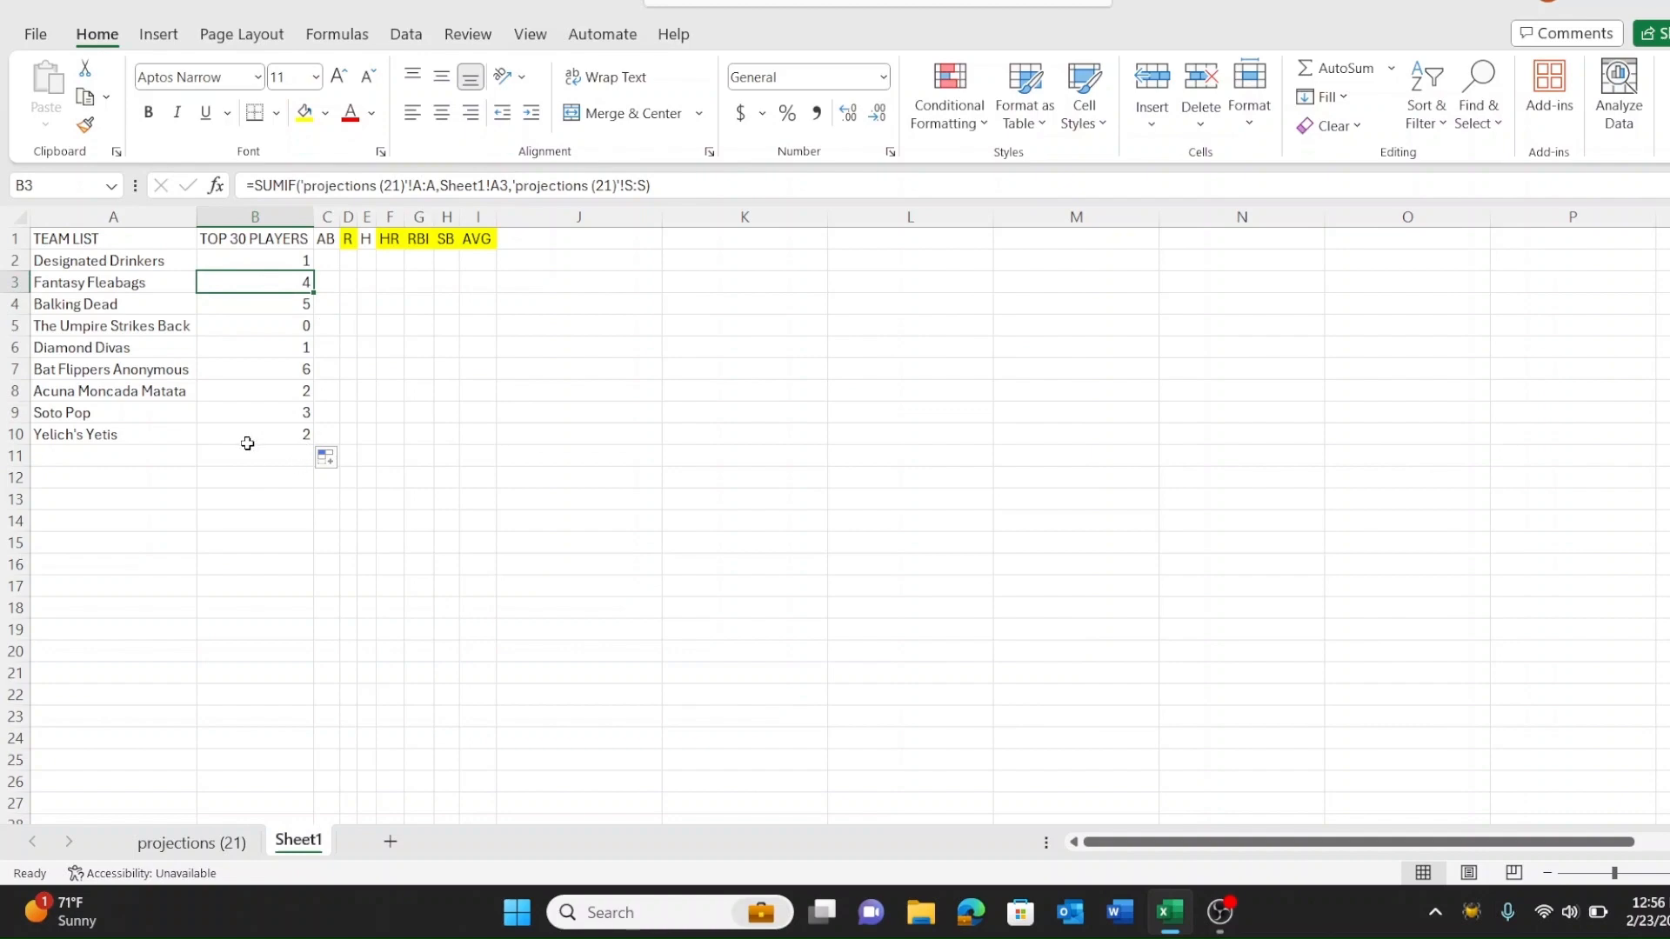
Step: Autofit the widths of all columns on the projections (21) sheet
click(102, 417)
click(254, 578)
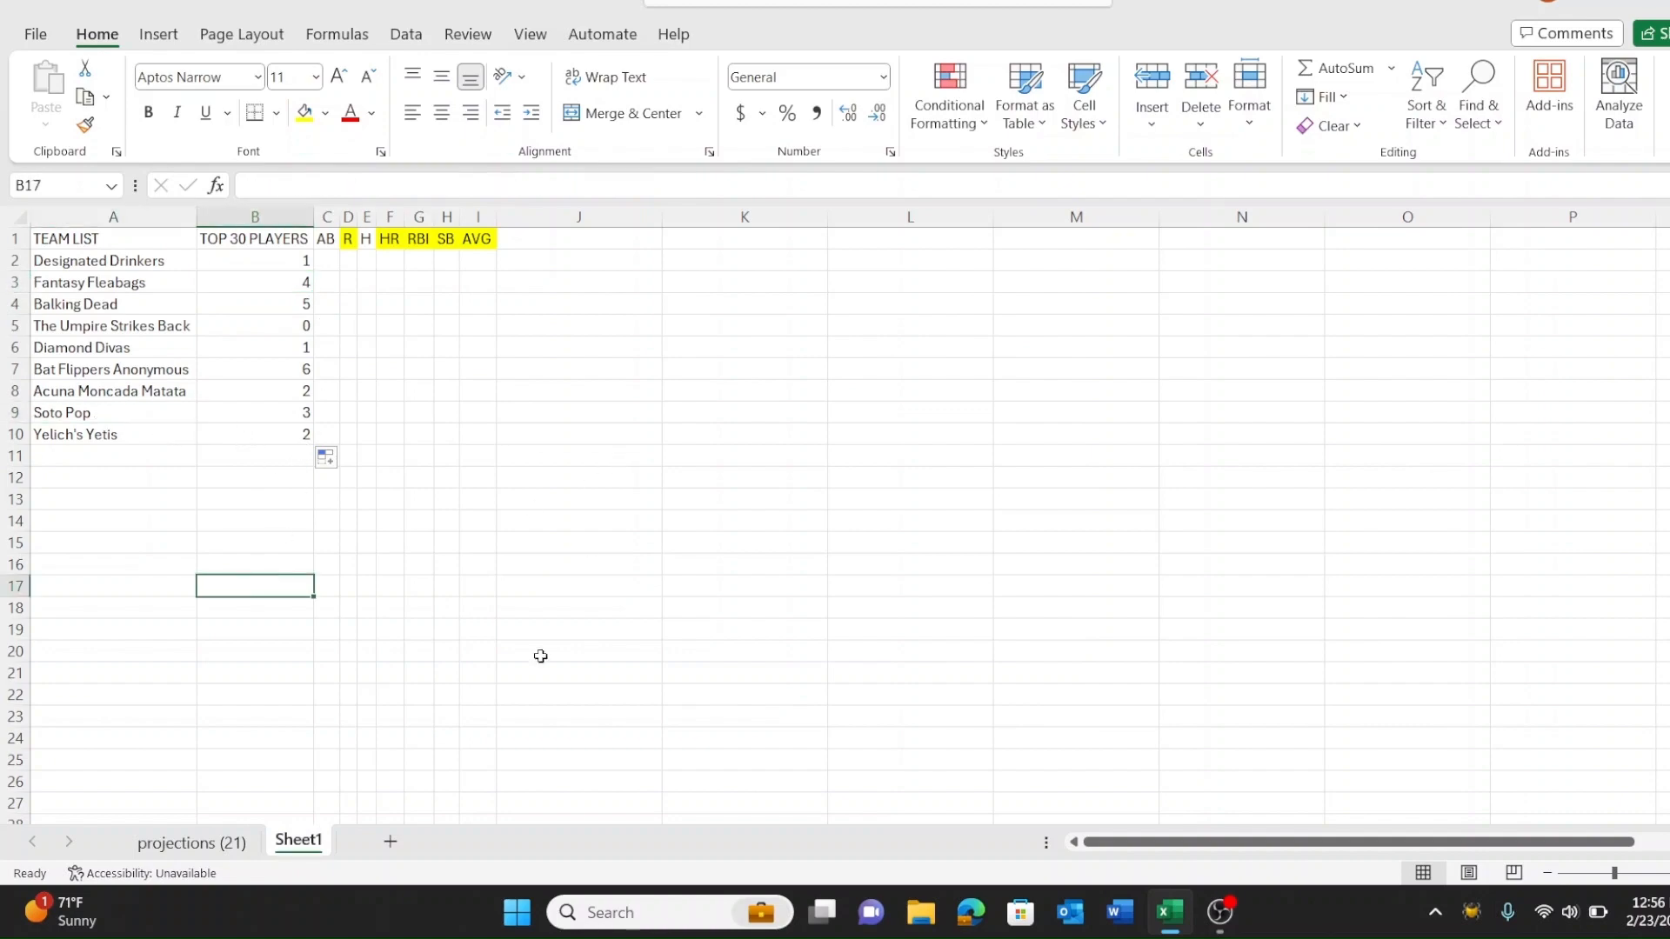
click(191, 843)
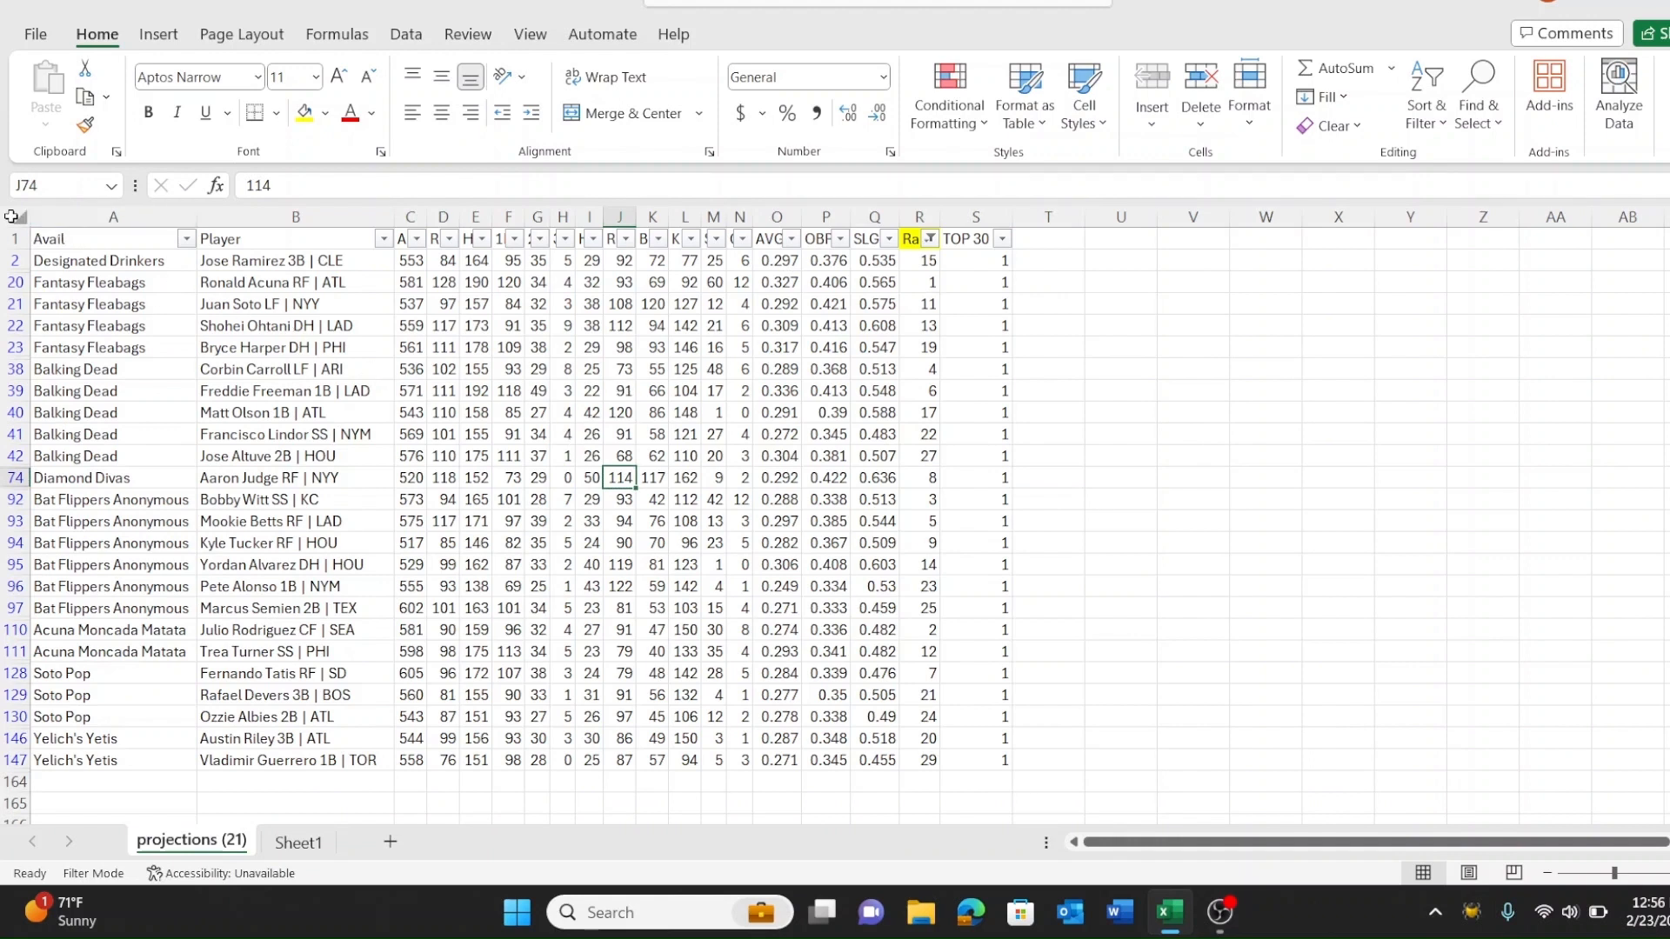
click(11, 217)
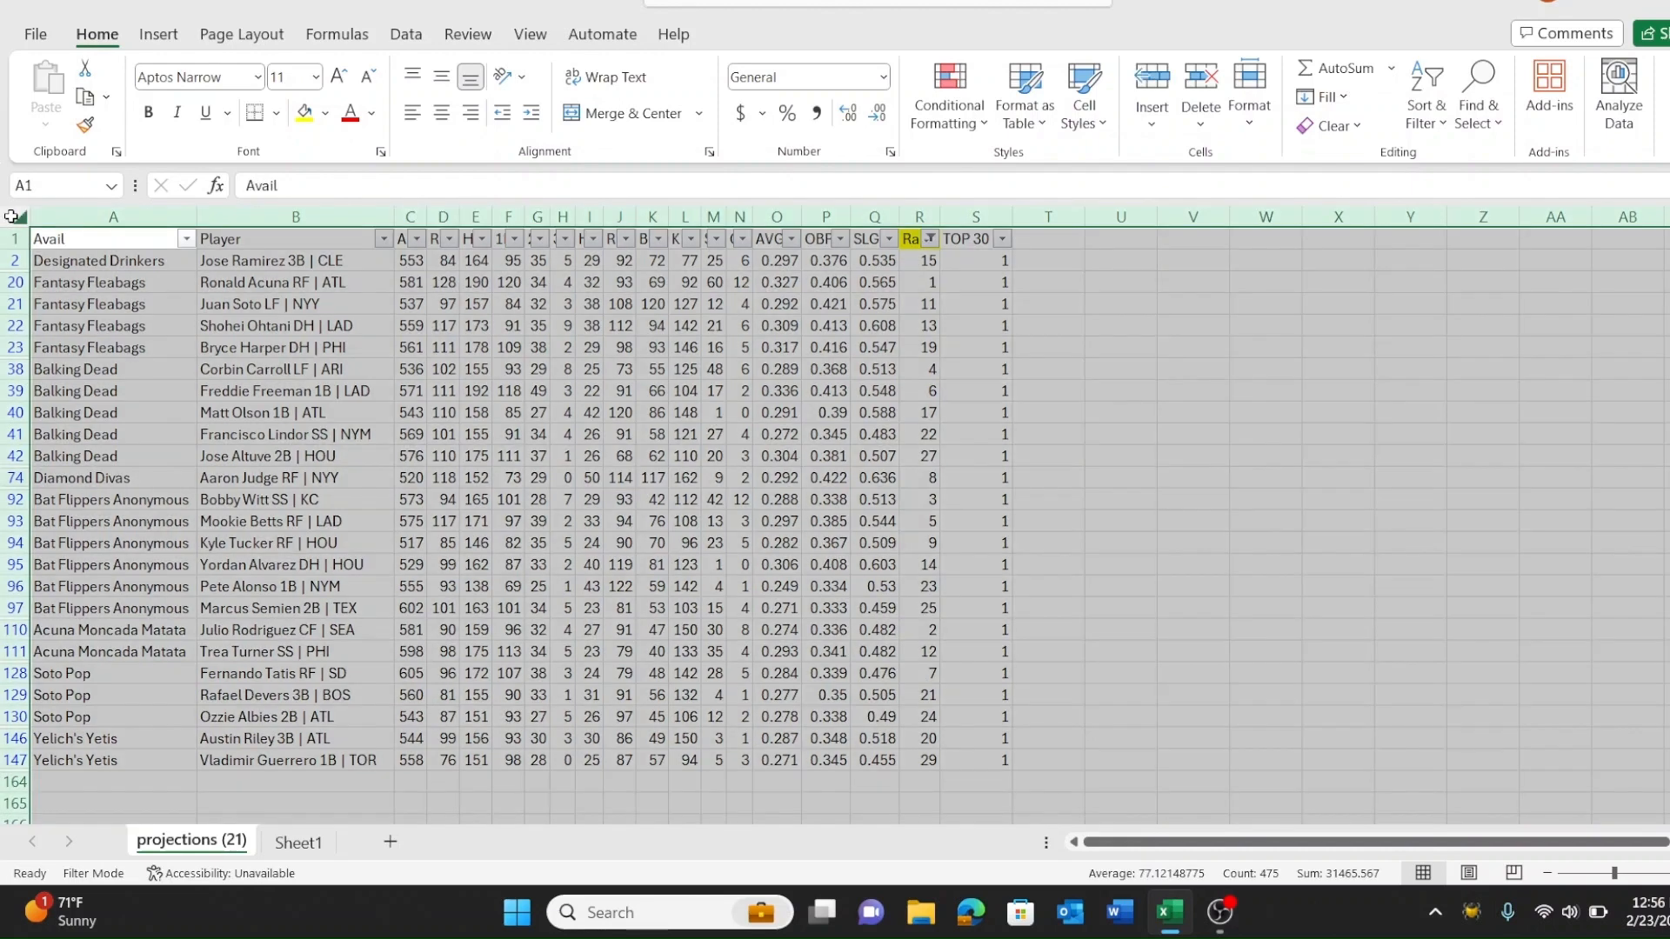
double_click(196, 213)
click(797, 368)
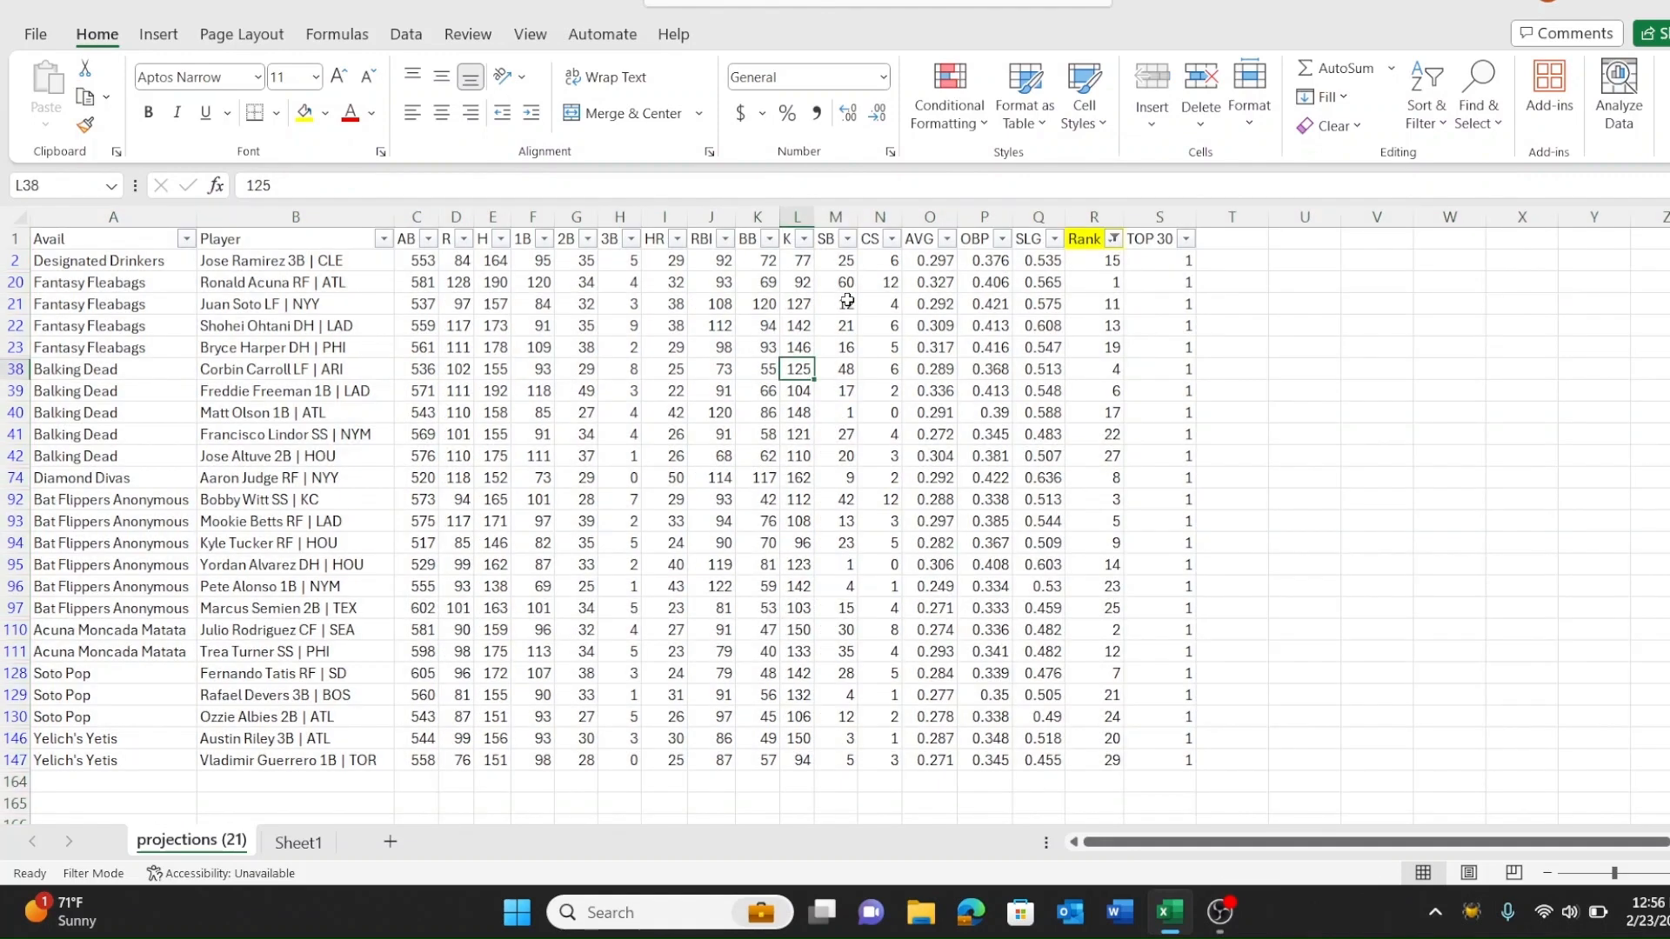
click(1070, 372)
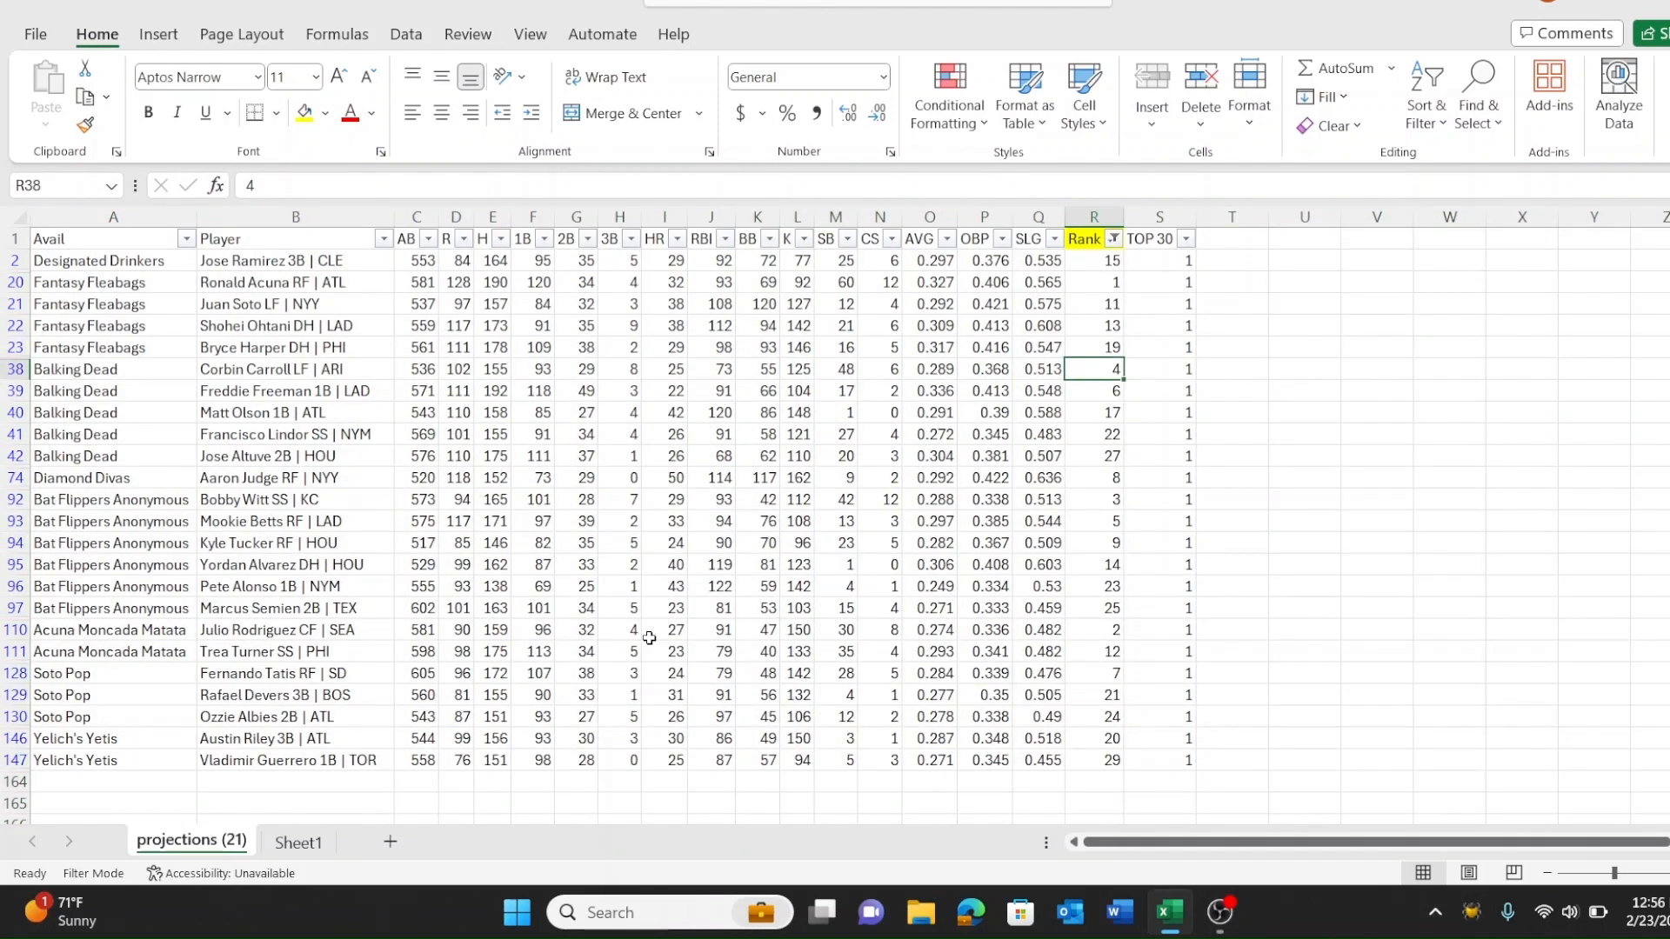
Step: Start a SUMIF formula in C2 of Sheet1 with column A of projections (21) as the range
click(298, 842)
click(327, 261)
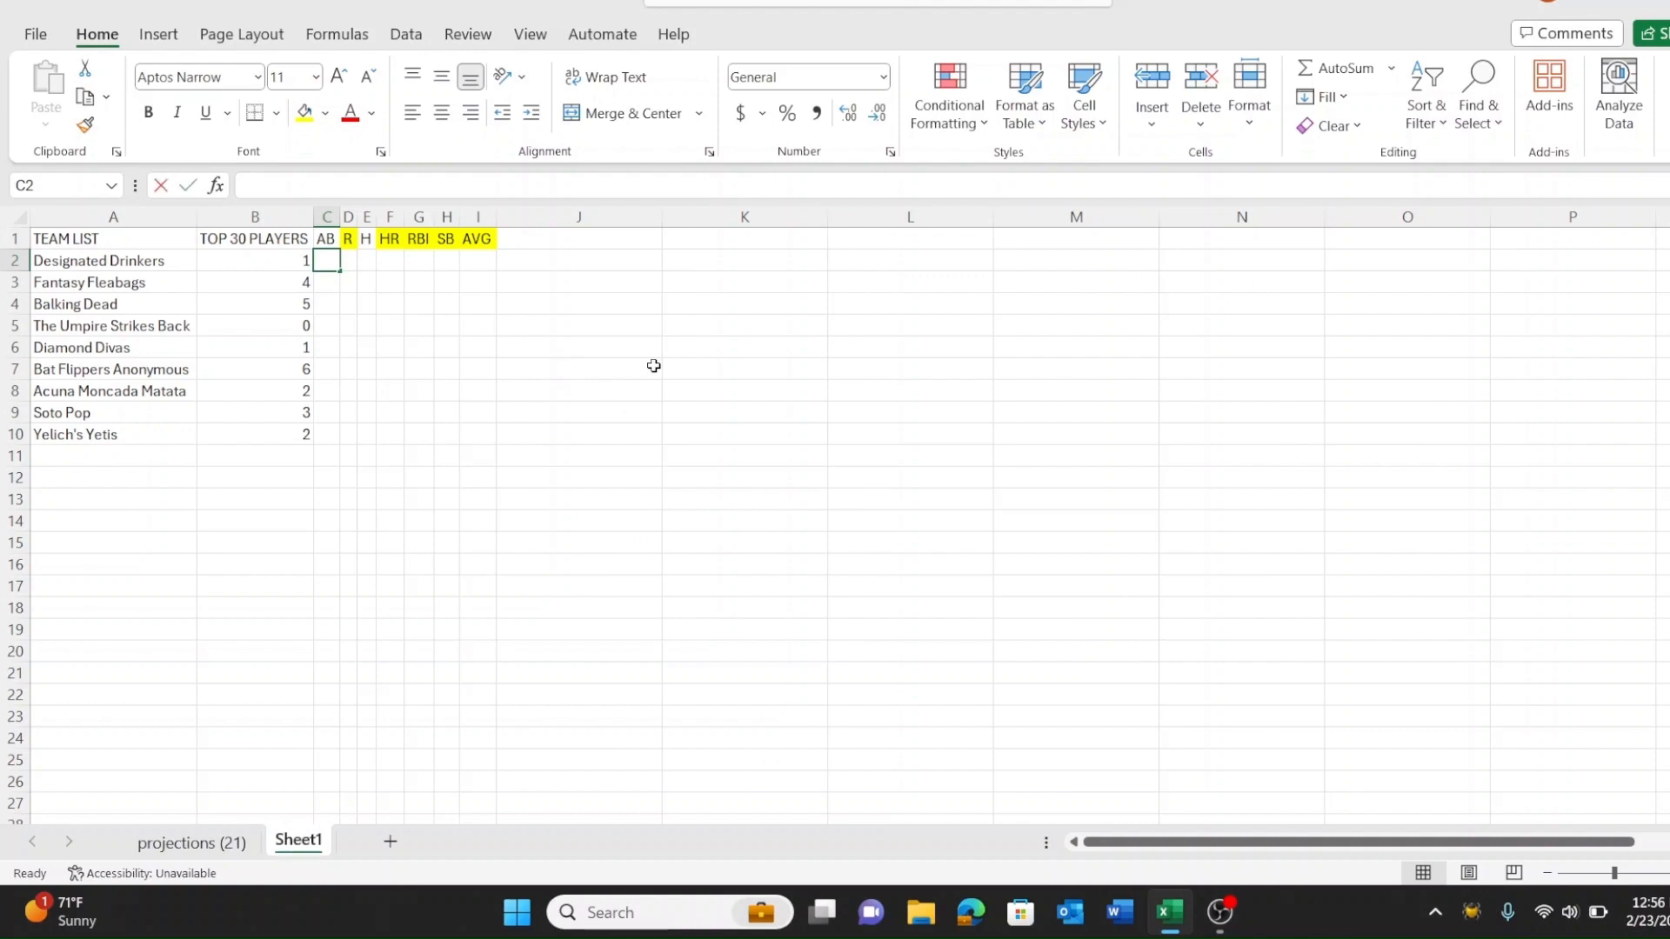
text(=SUMIF()
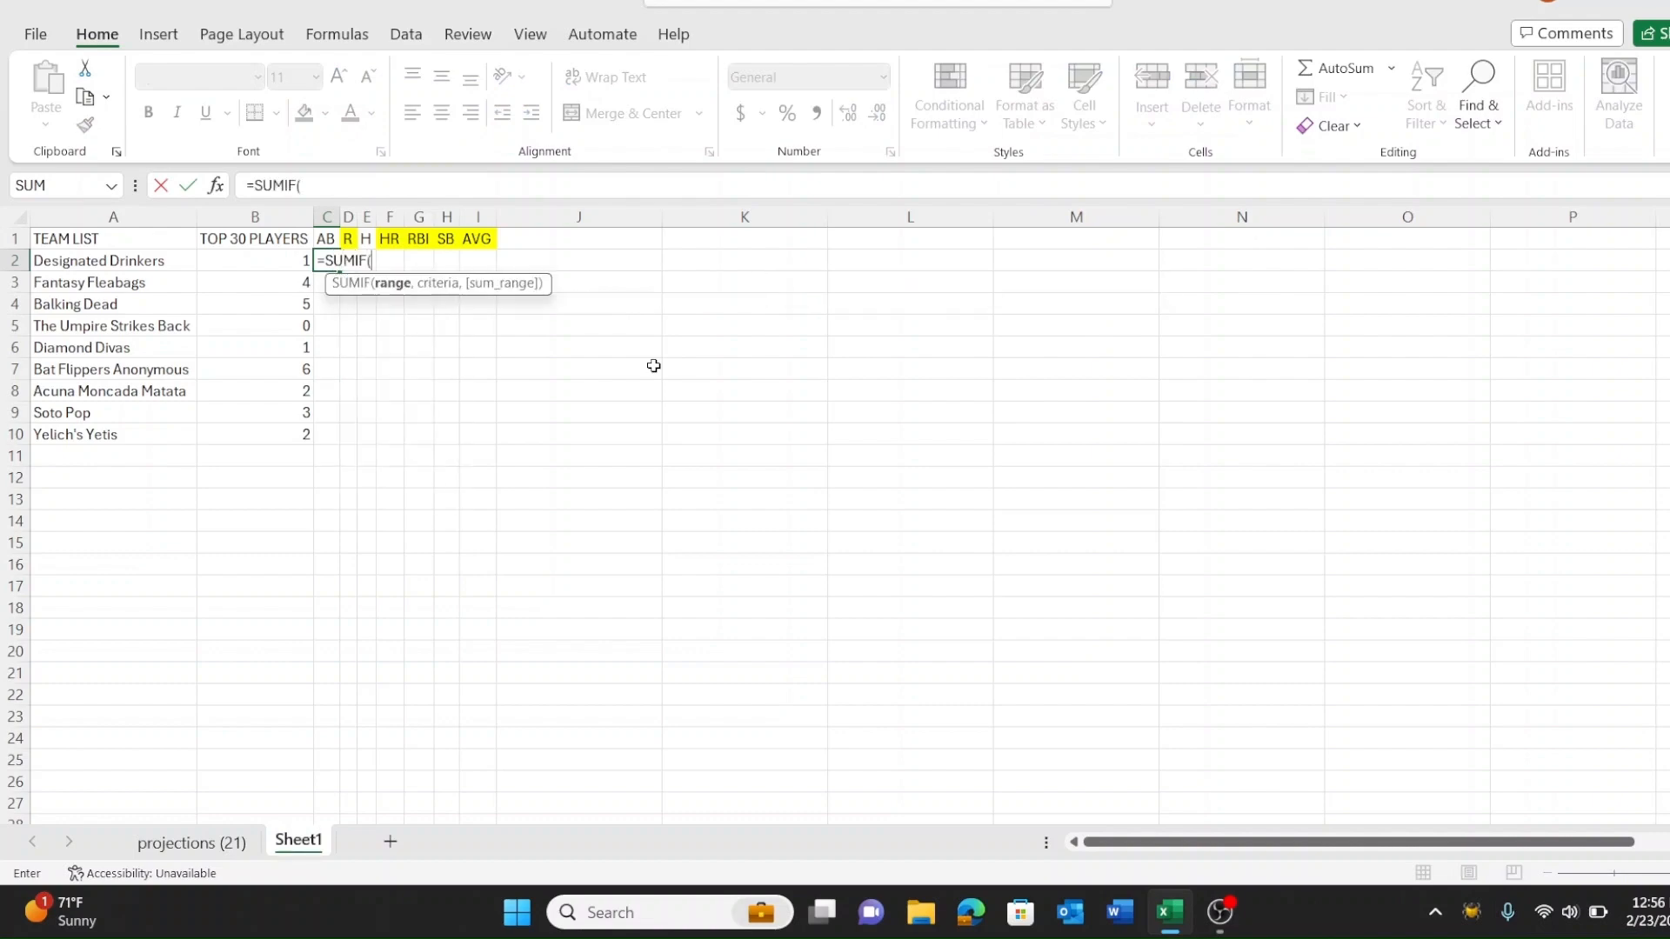
click(191, 842)
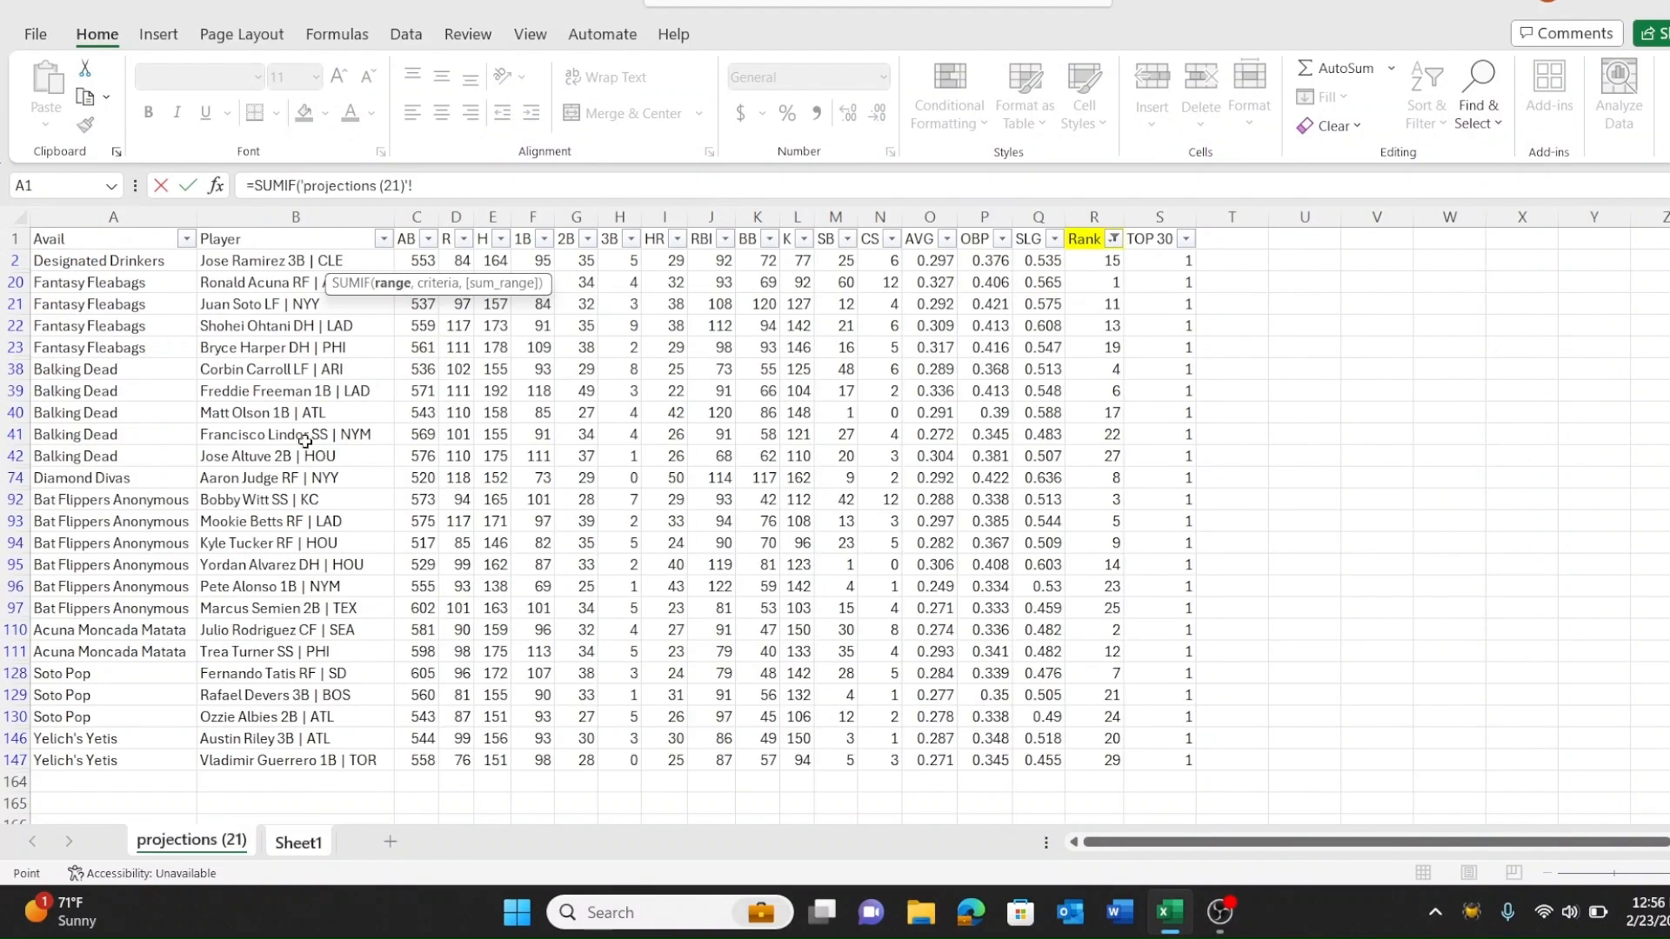
click(154, 216)
text(,'projections (21)'!)
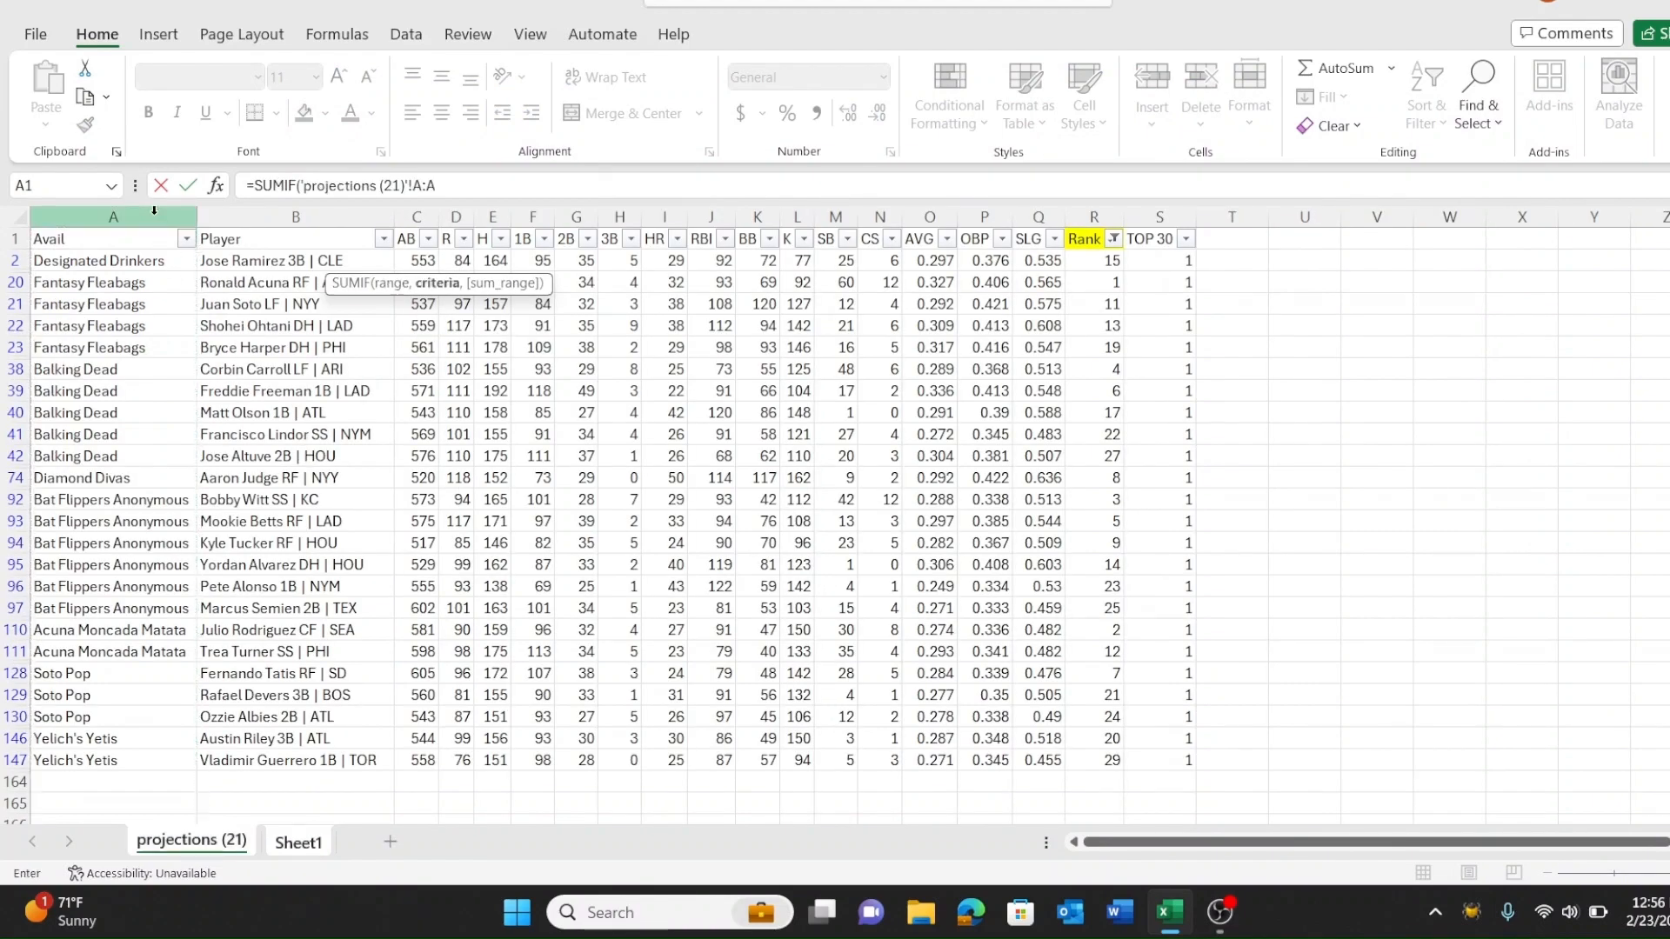
Step: Finish the AB formula with Sheet1!A2 as the criteria and column C of projections (21) as the sum range
click(298, 841)
click(116, 260)
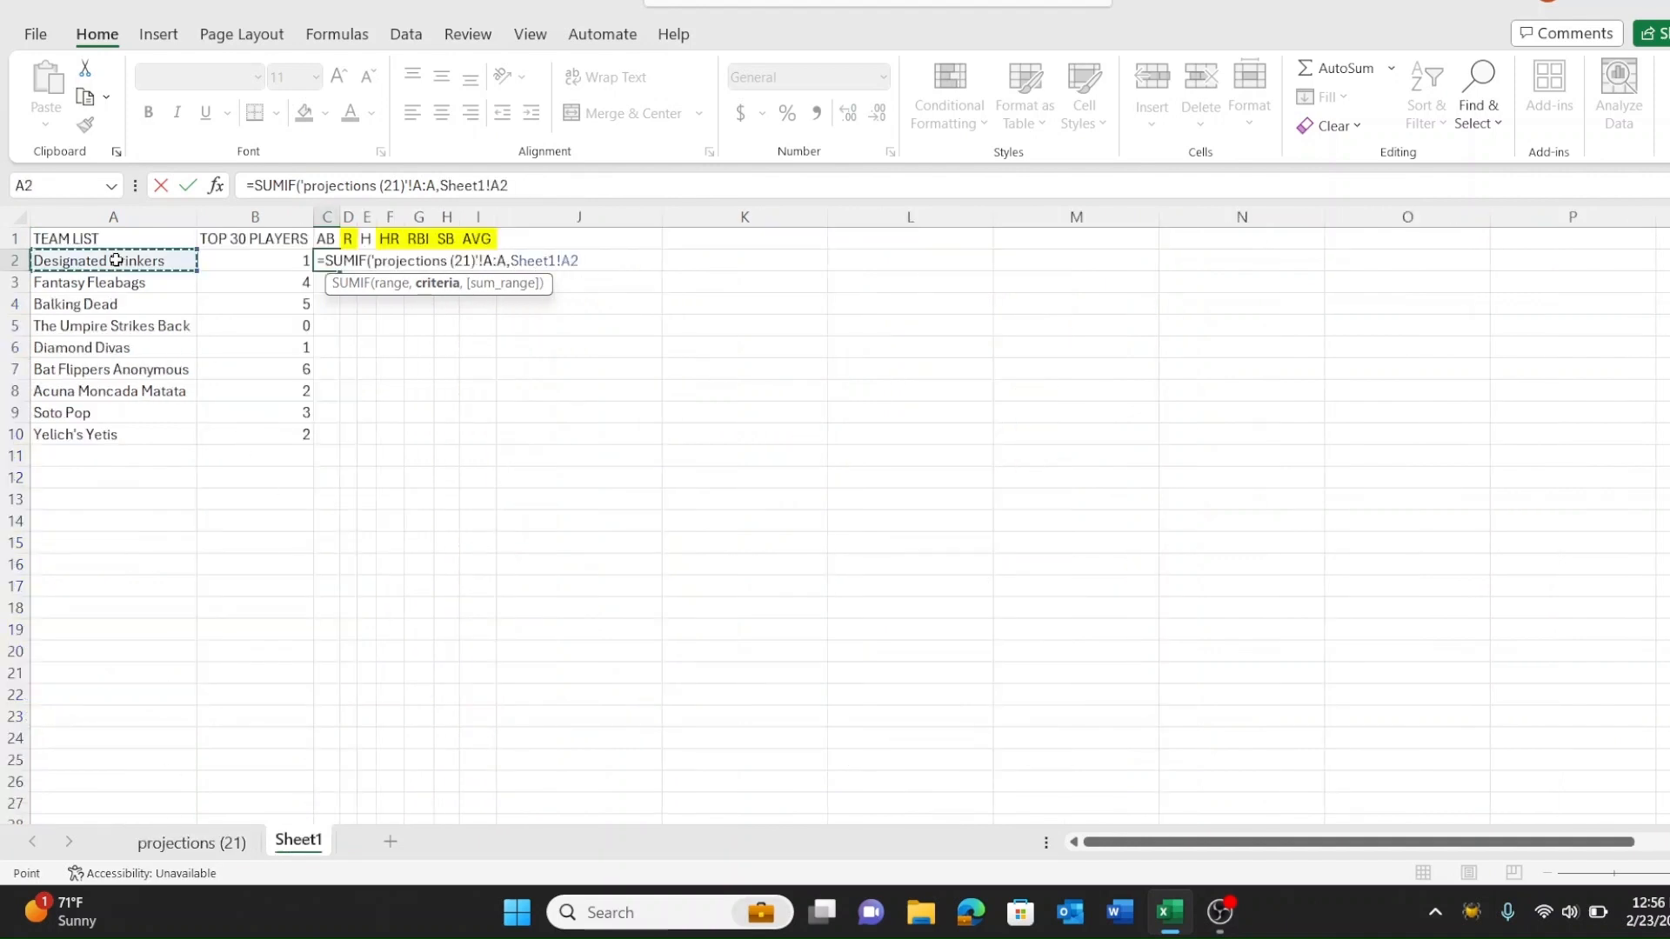
text(,)
click(192, 842)
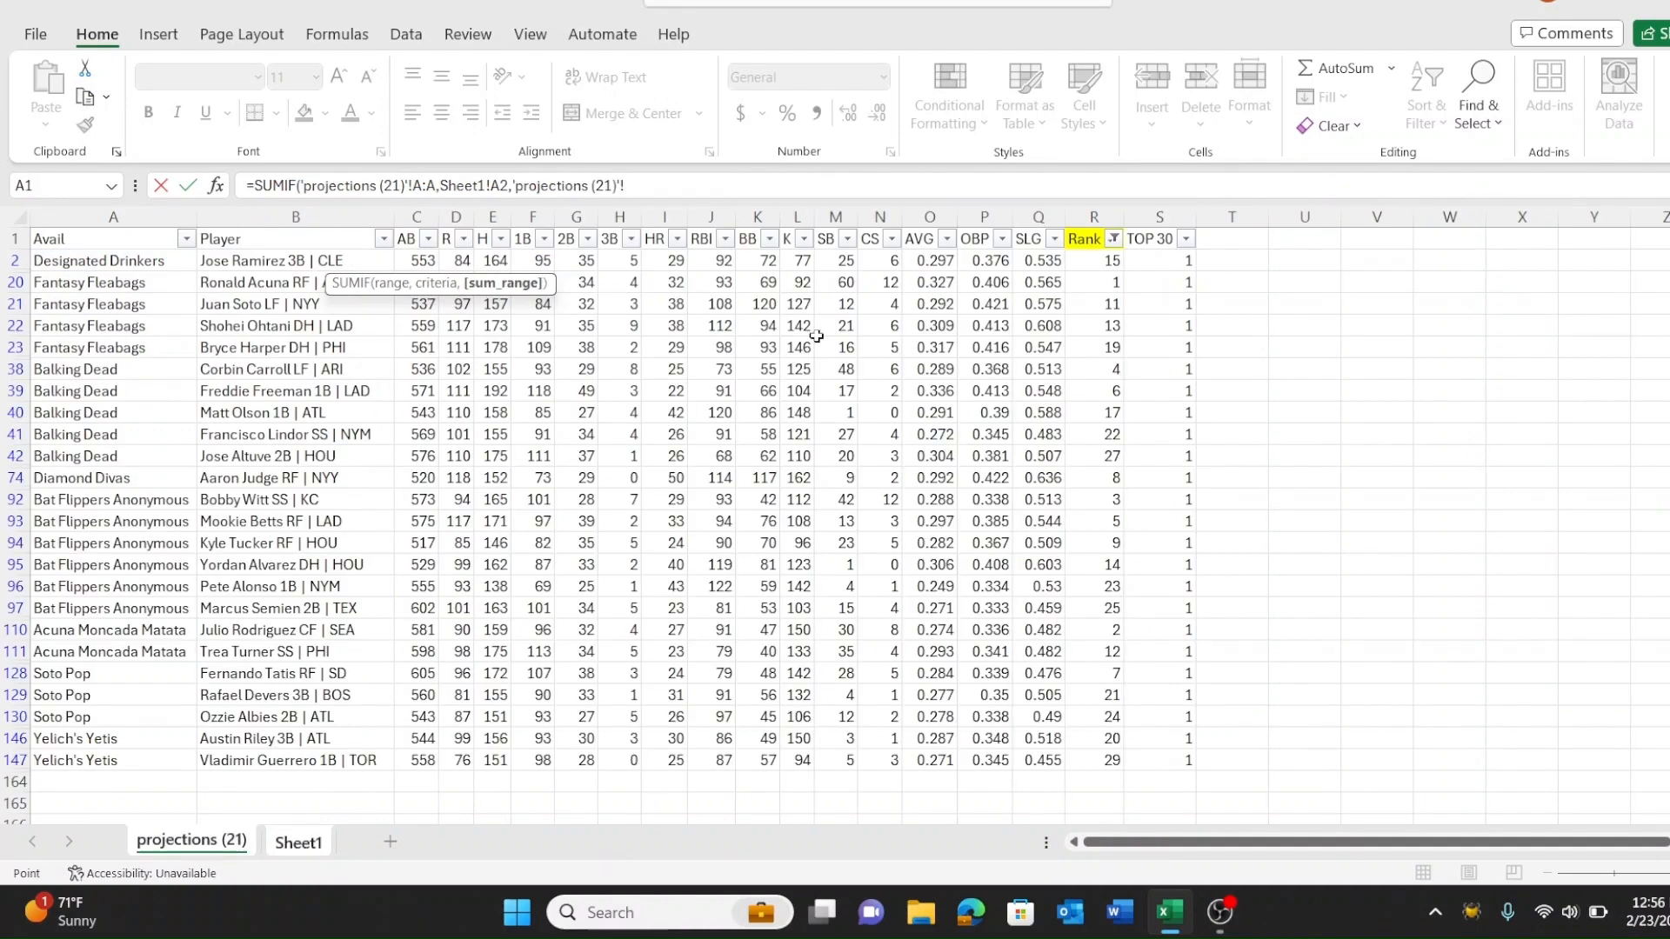
click(420, 216)
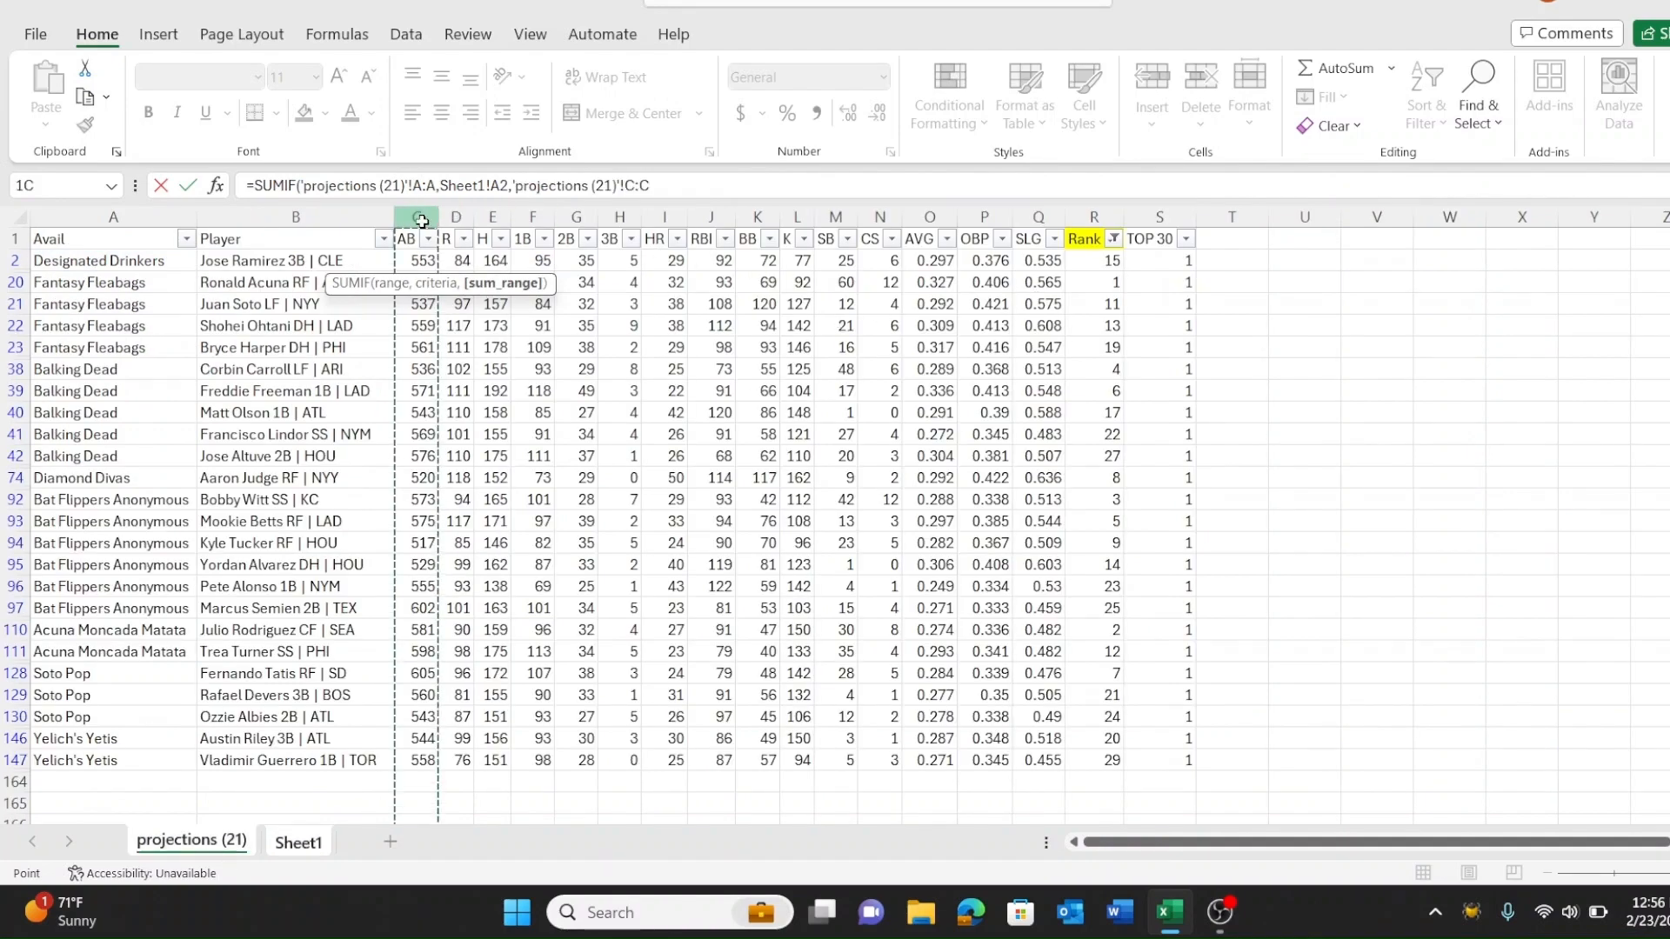
text())
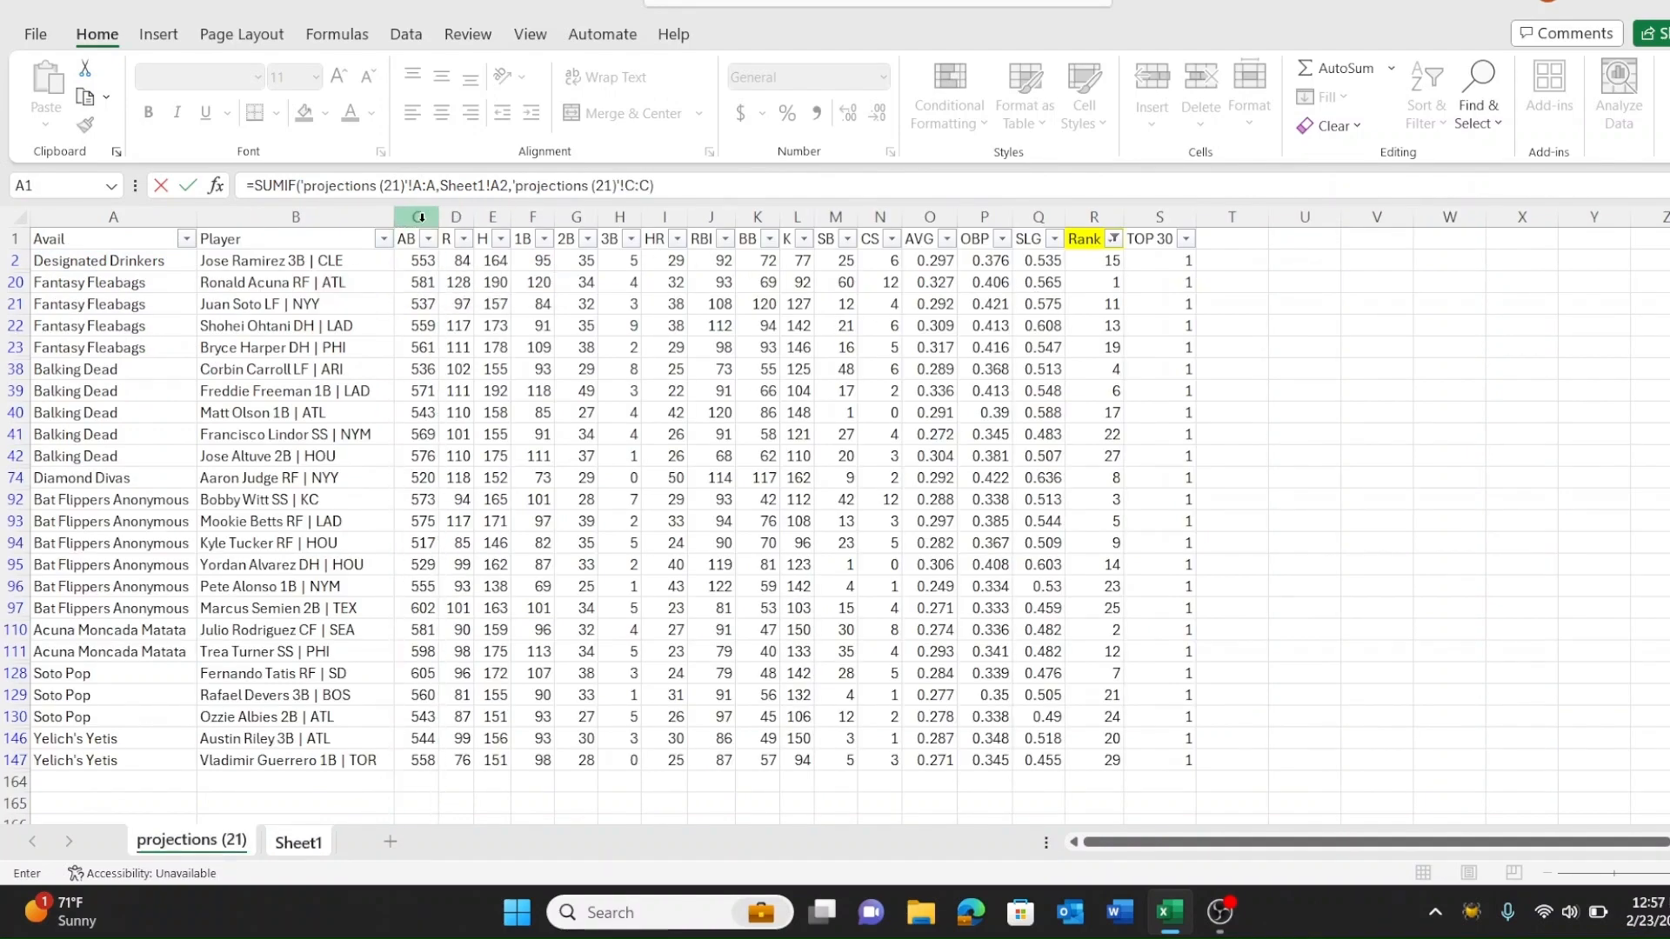
key(Return)
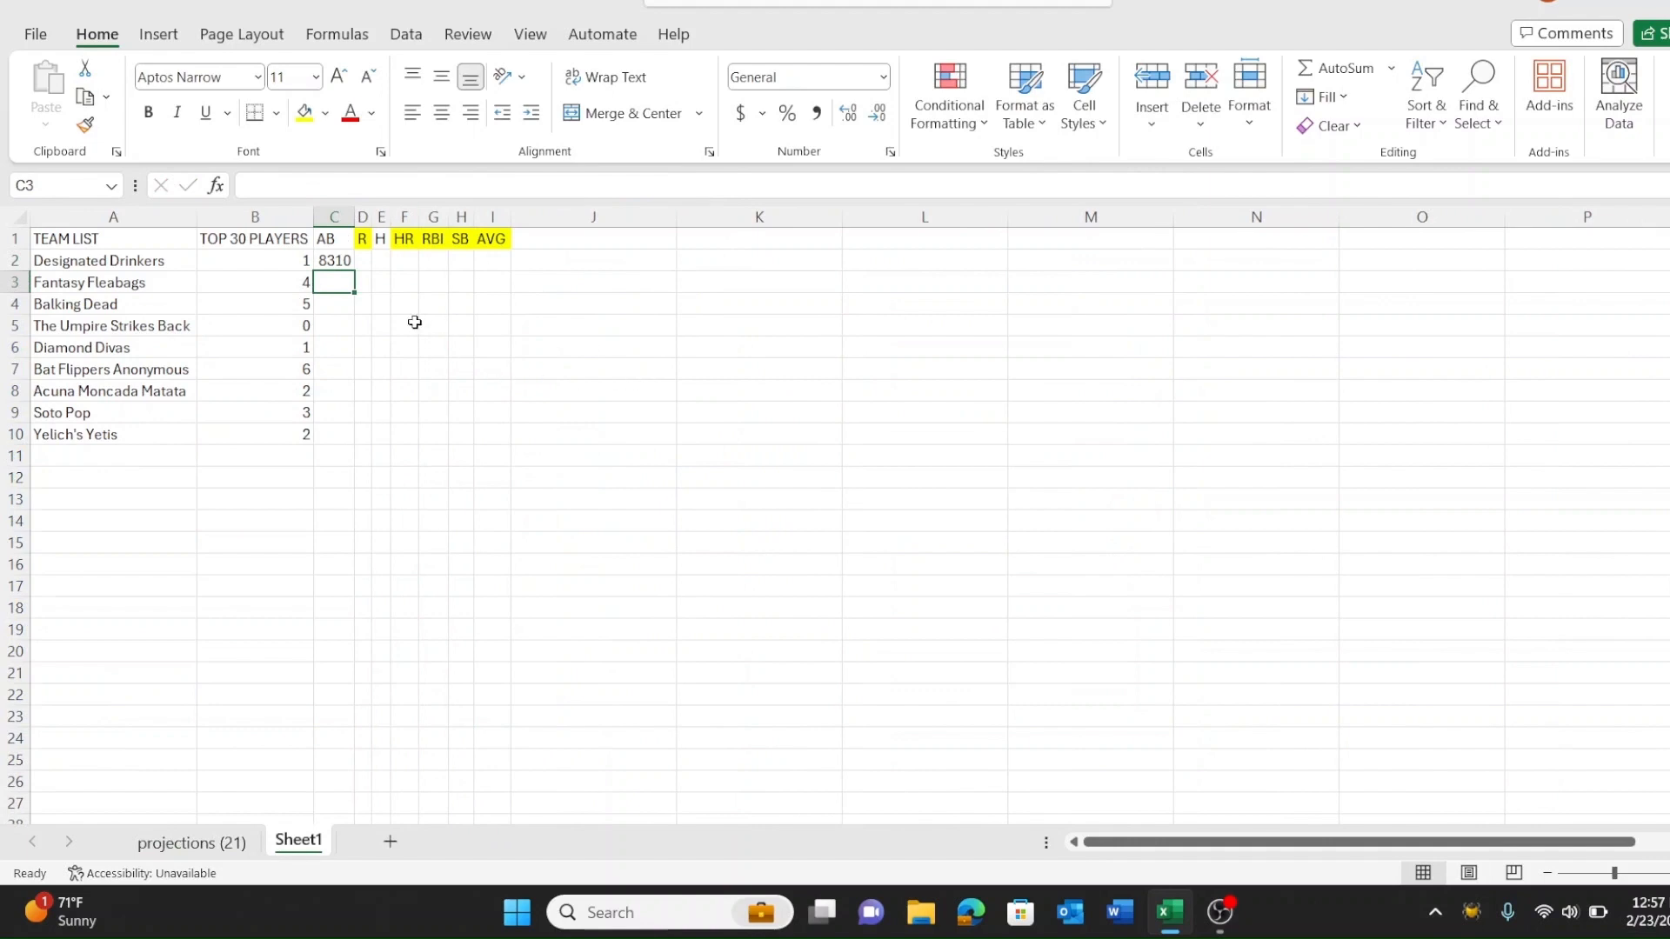
Step: Enter the hits total formula for Designated Drinkers in E2 of Sheet1
click(363, 259)
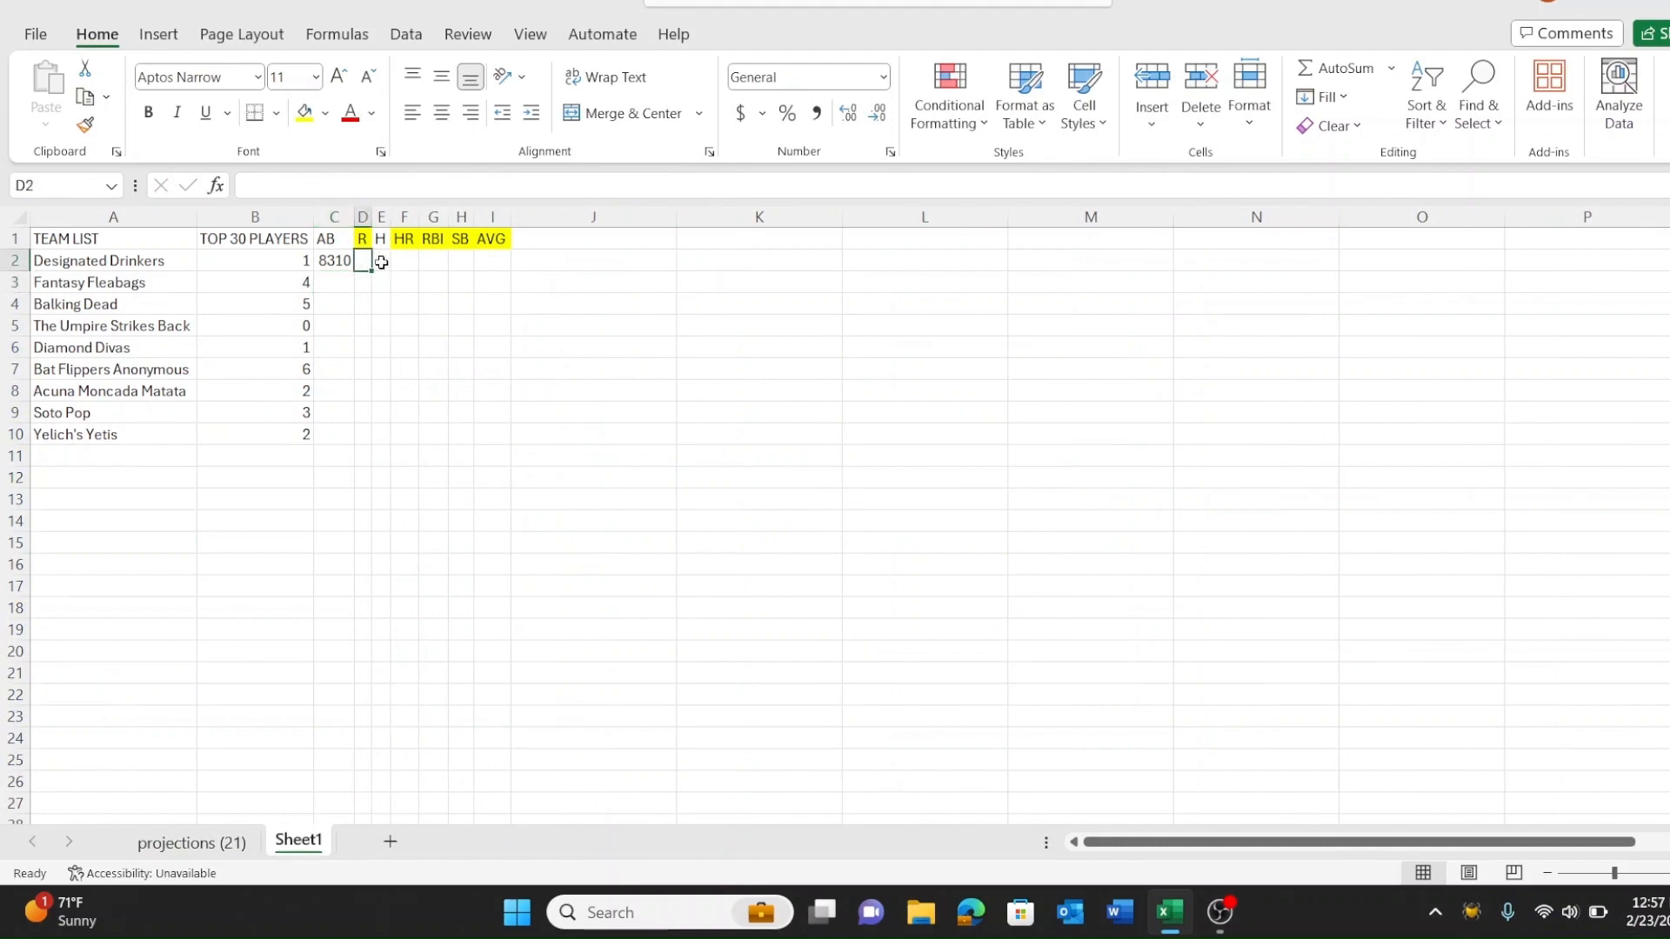
click(381, 261)
text(=)
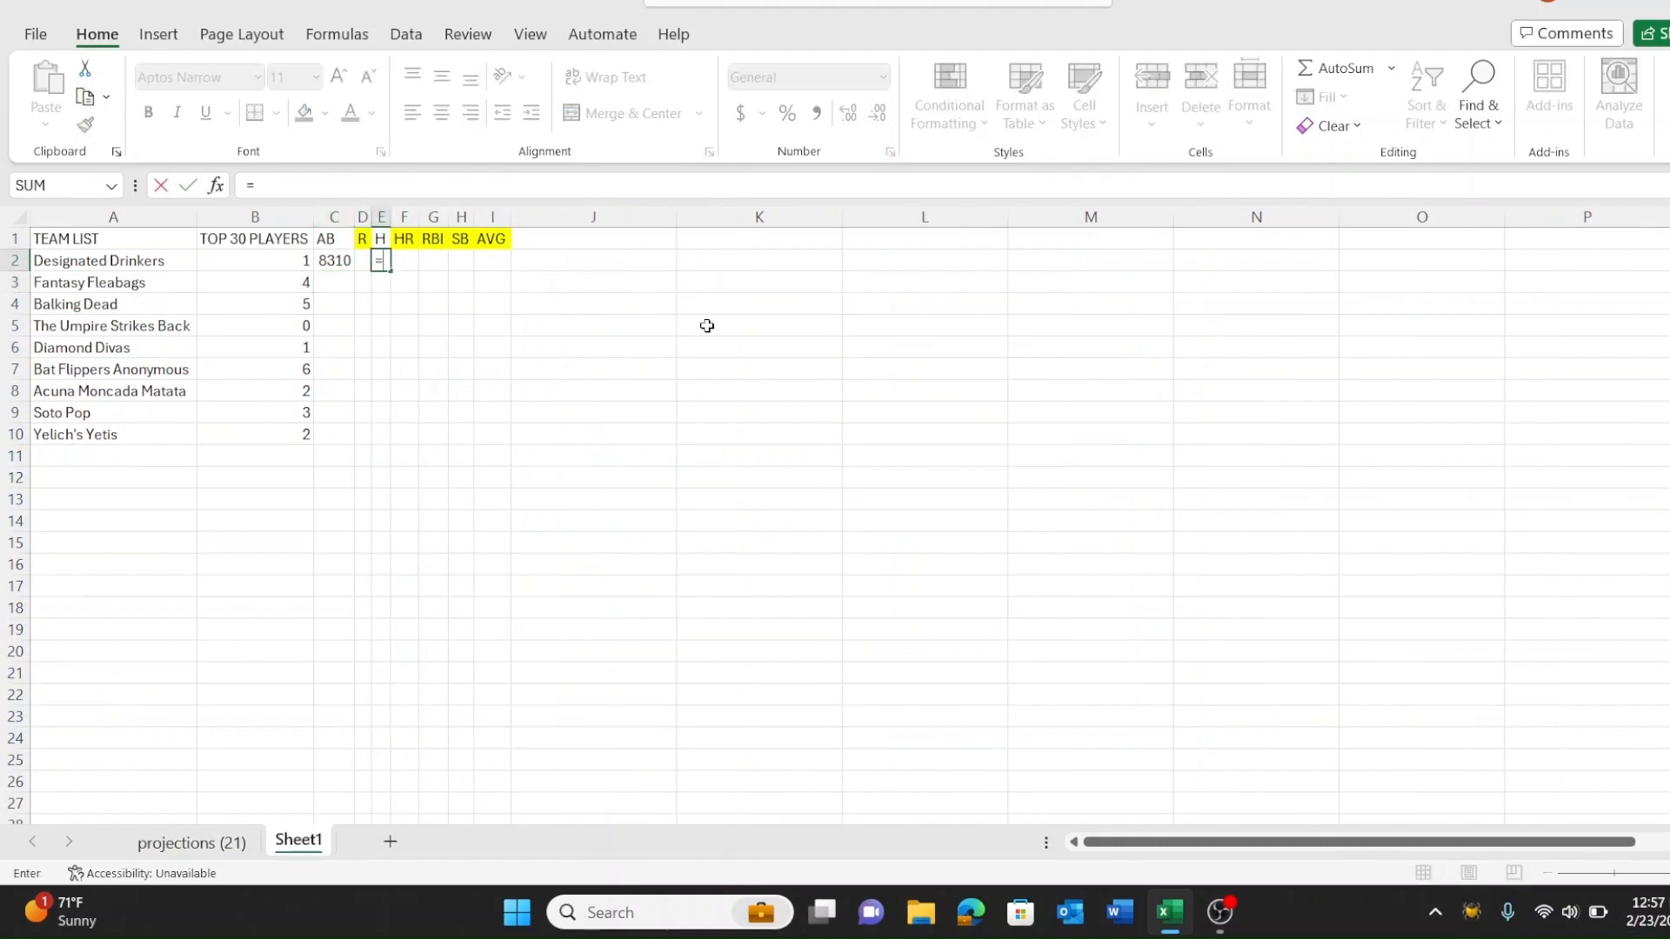
text(2222)
key(Return)
Step: Calculate the batting average for Designated Drinkers in I2 with the formula =E2/C2
click(512, 261)
text(=)
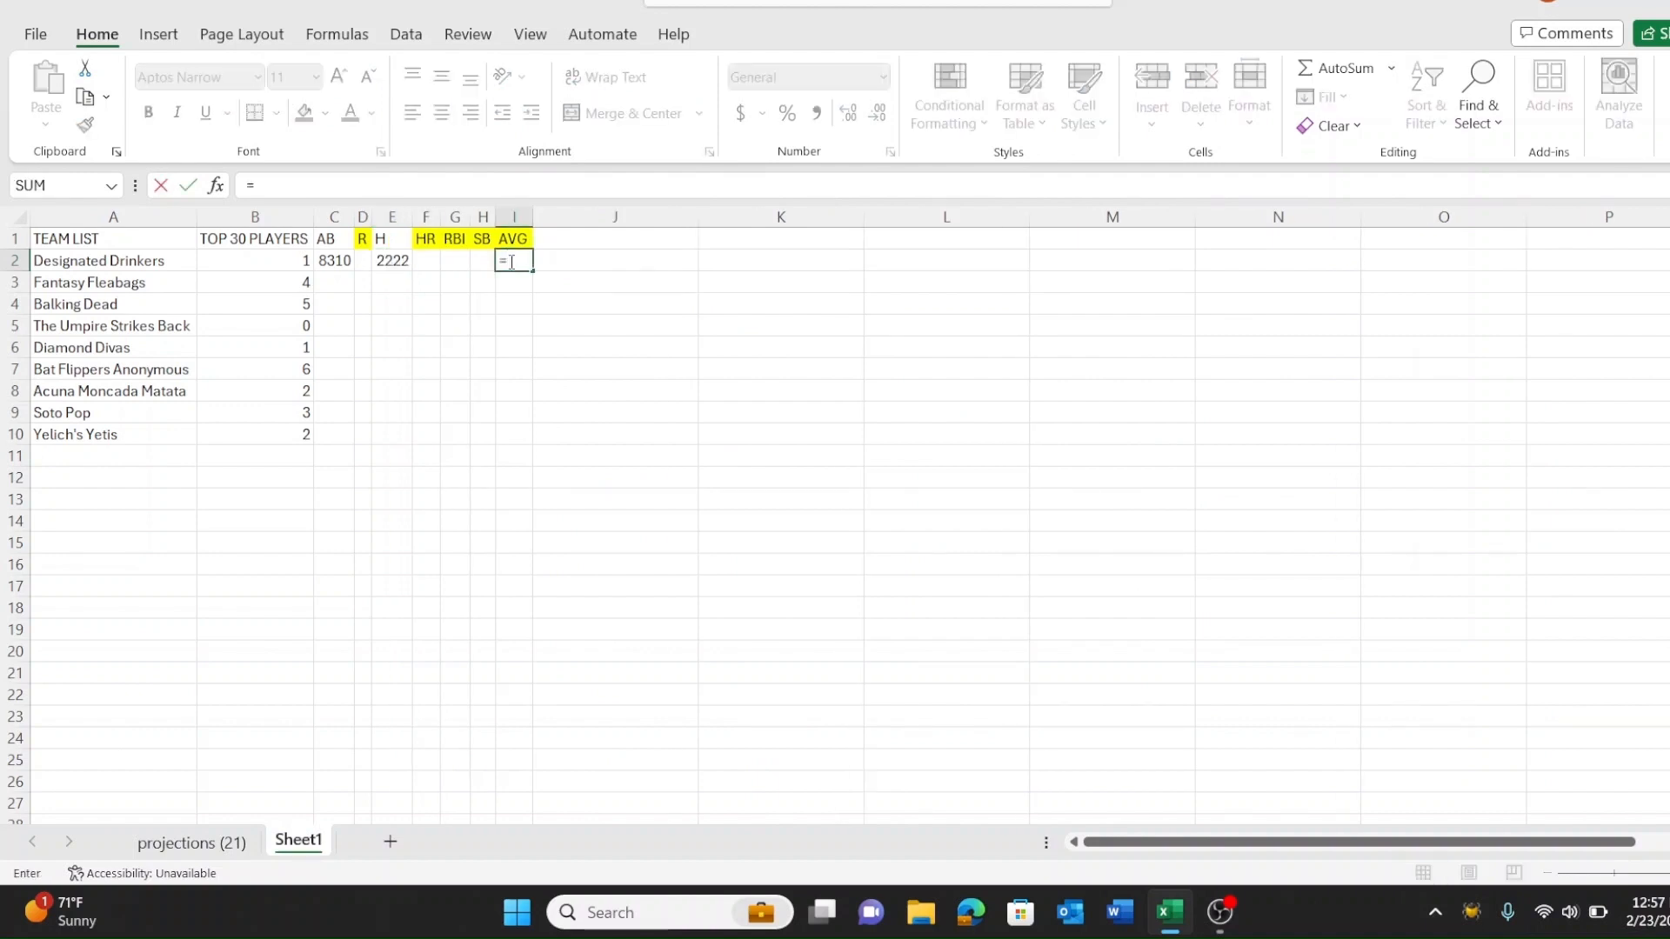
click(391, 263)
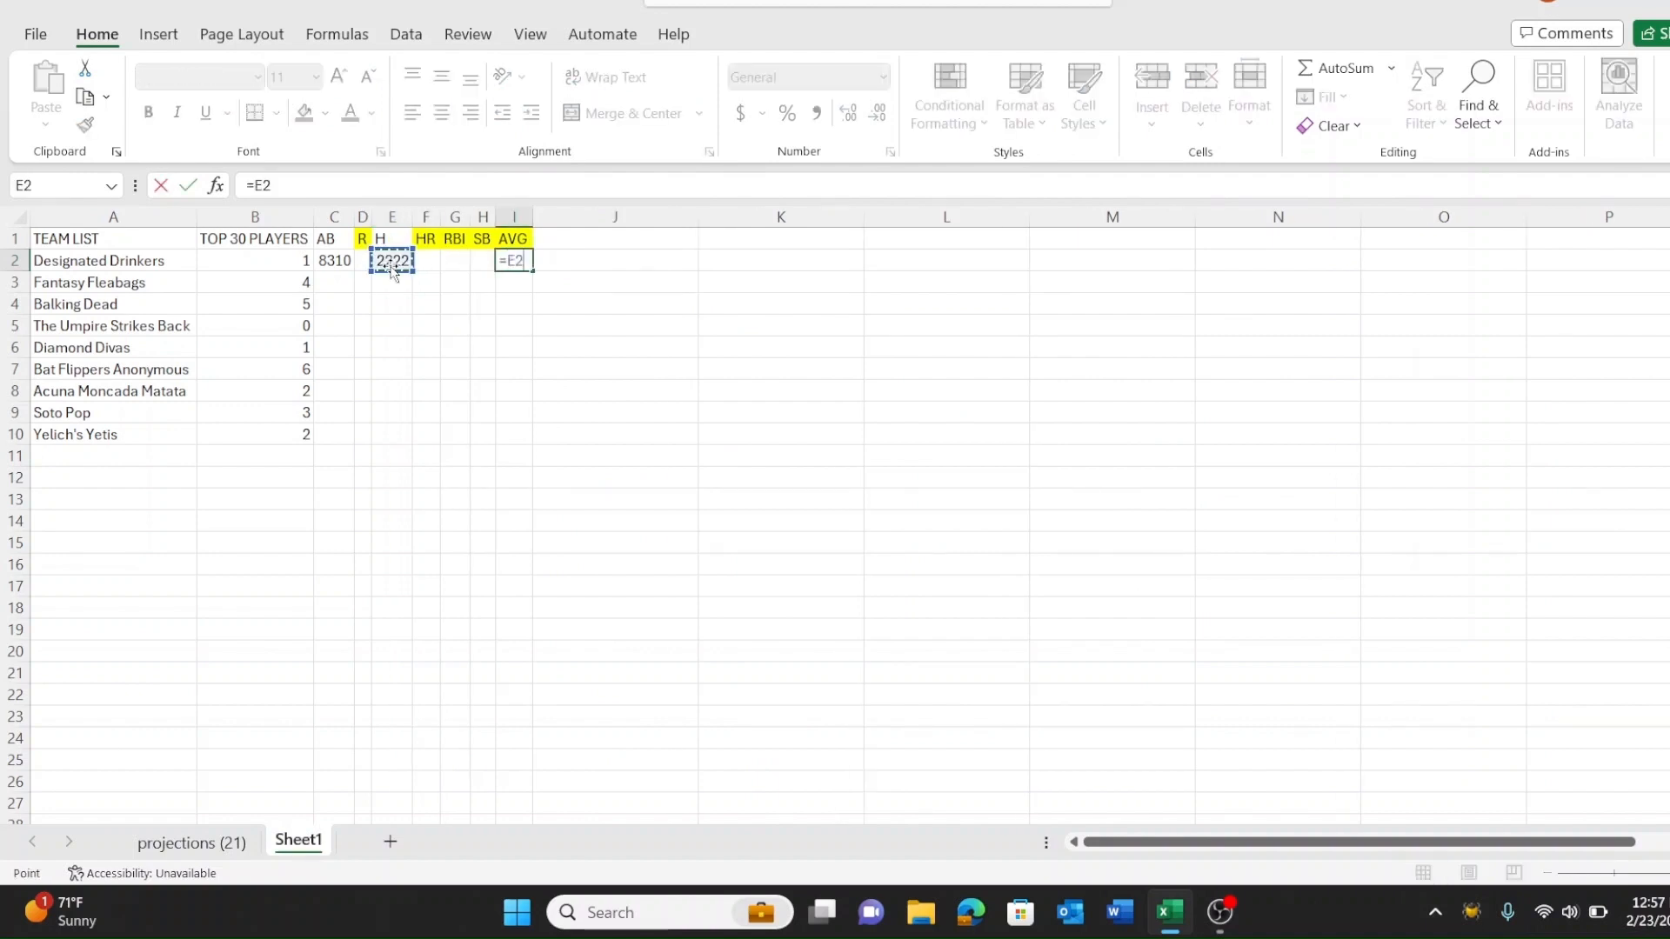
text(/)
click(331, 261)
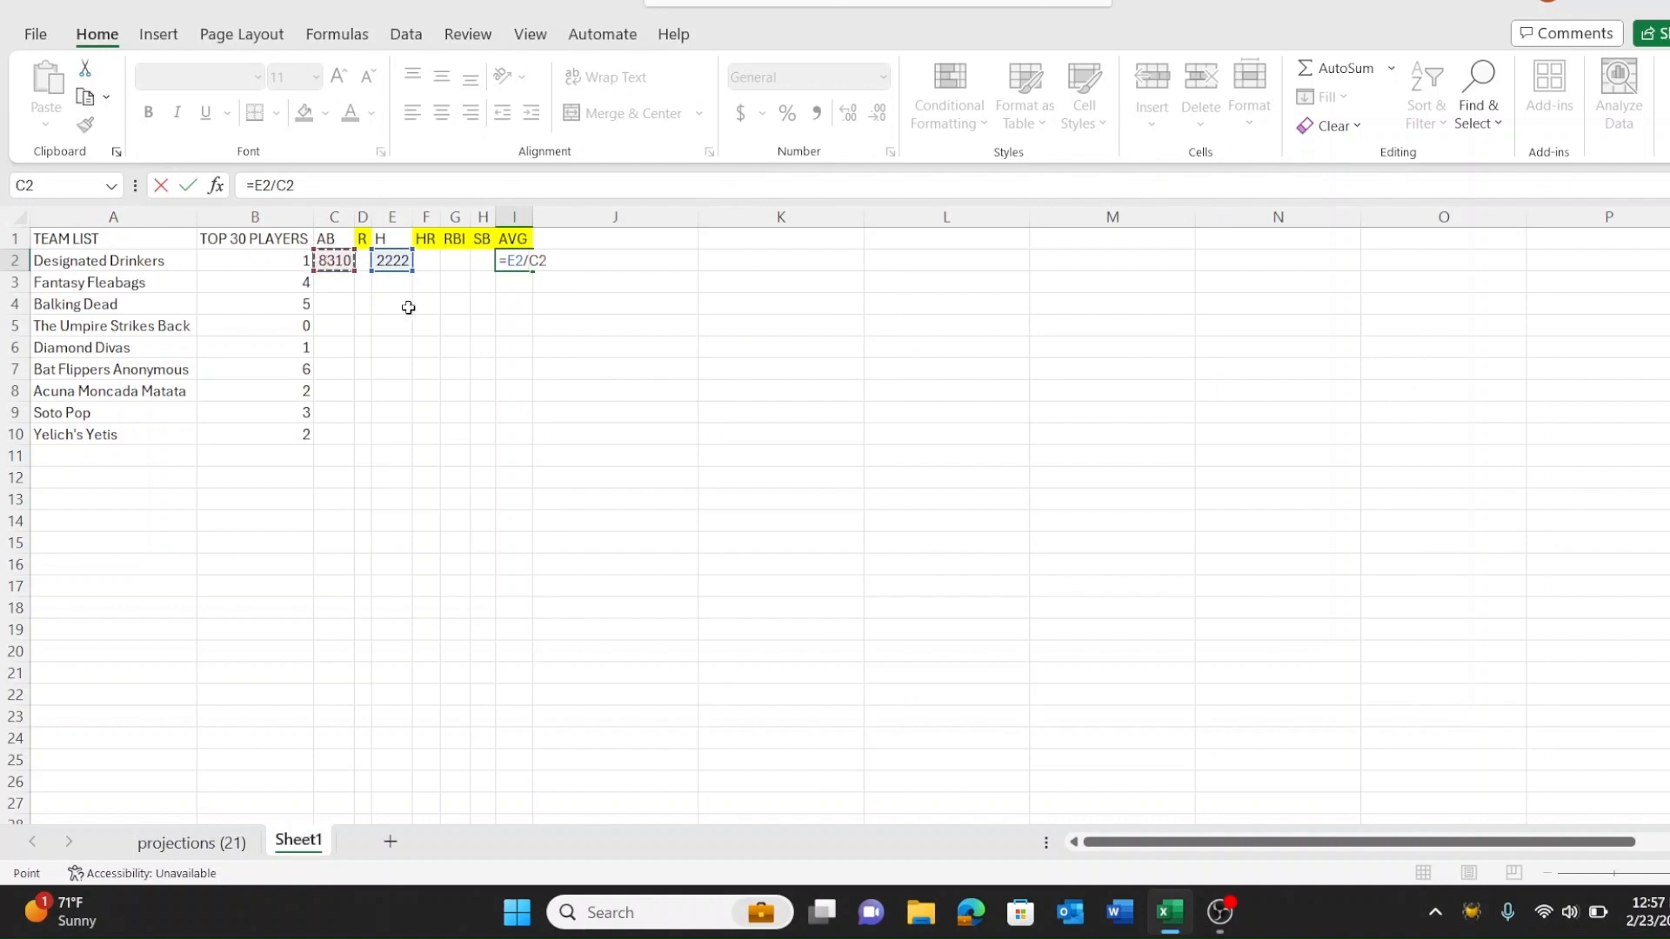
key(Tab)
click(509, 348)
click(513, 261)
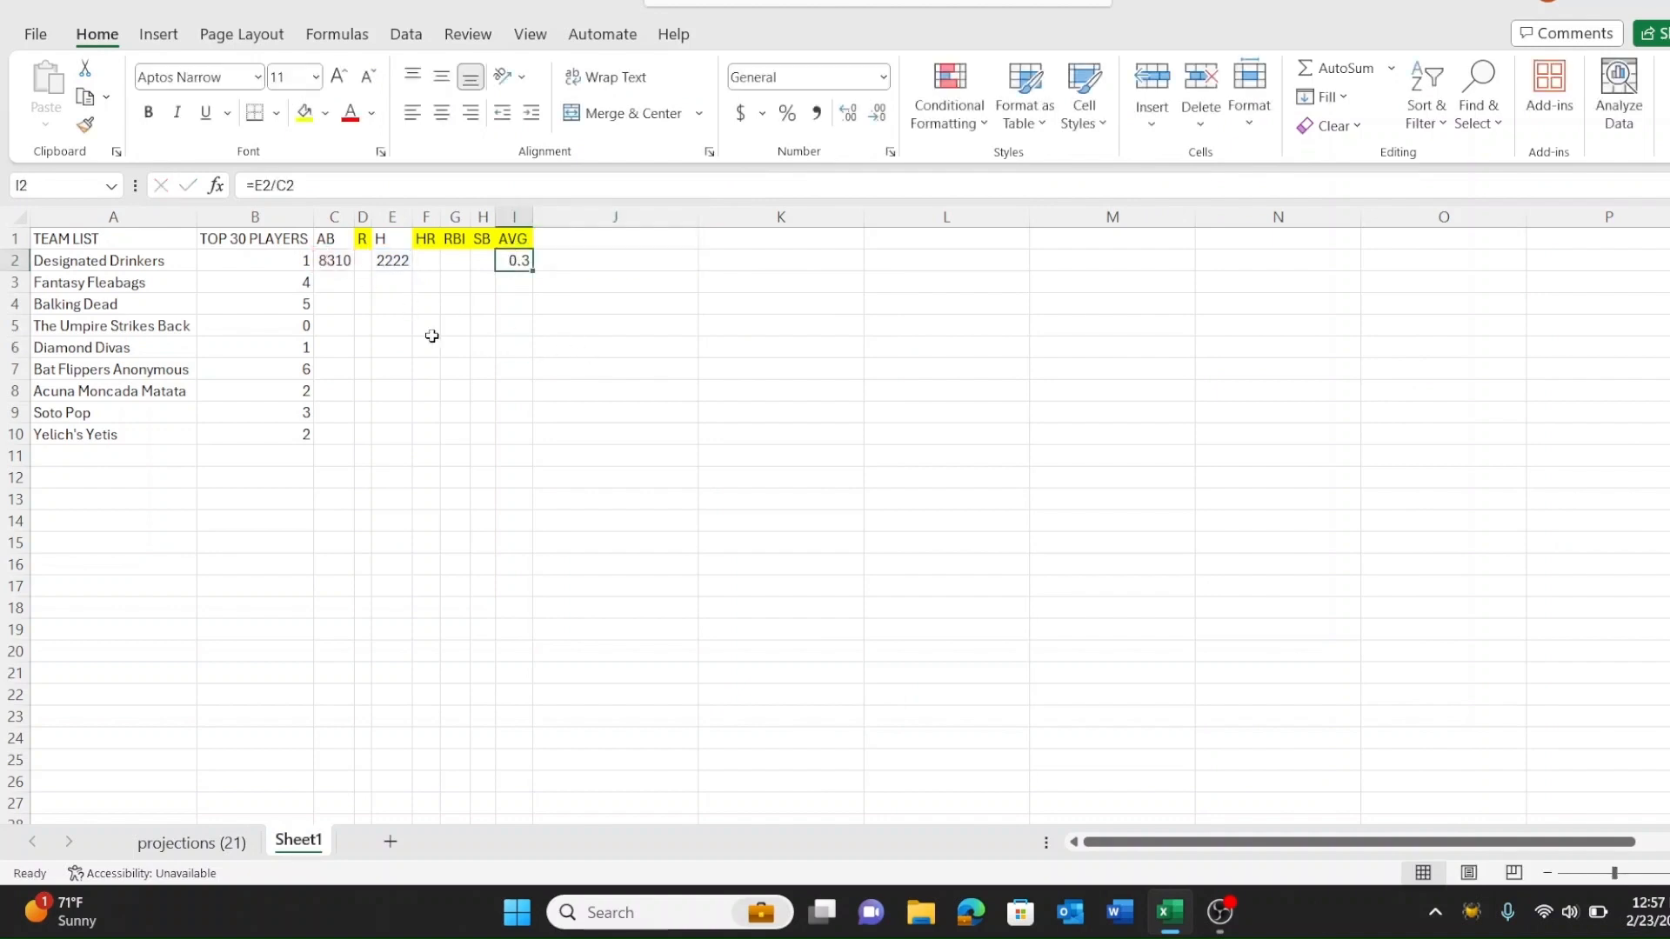
Step: Add SUMIF totals for R, HR, RBI and SB in row 2, and copy C2:I2 down through row 10
click(362, 261)
text(=SUMIF()
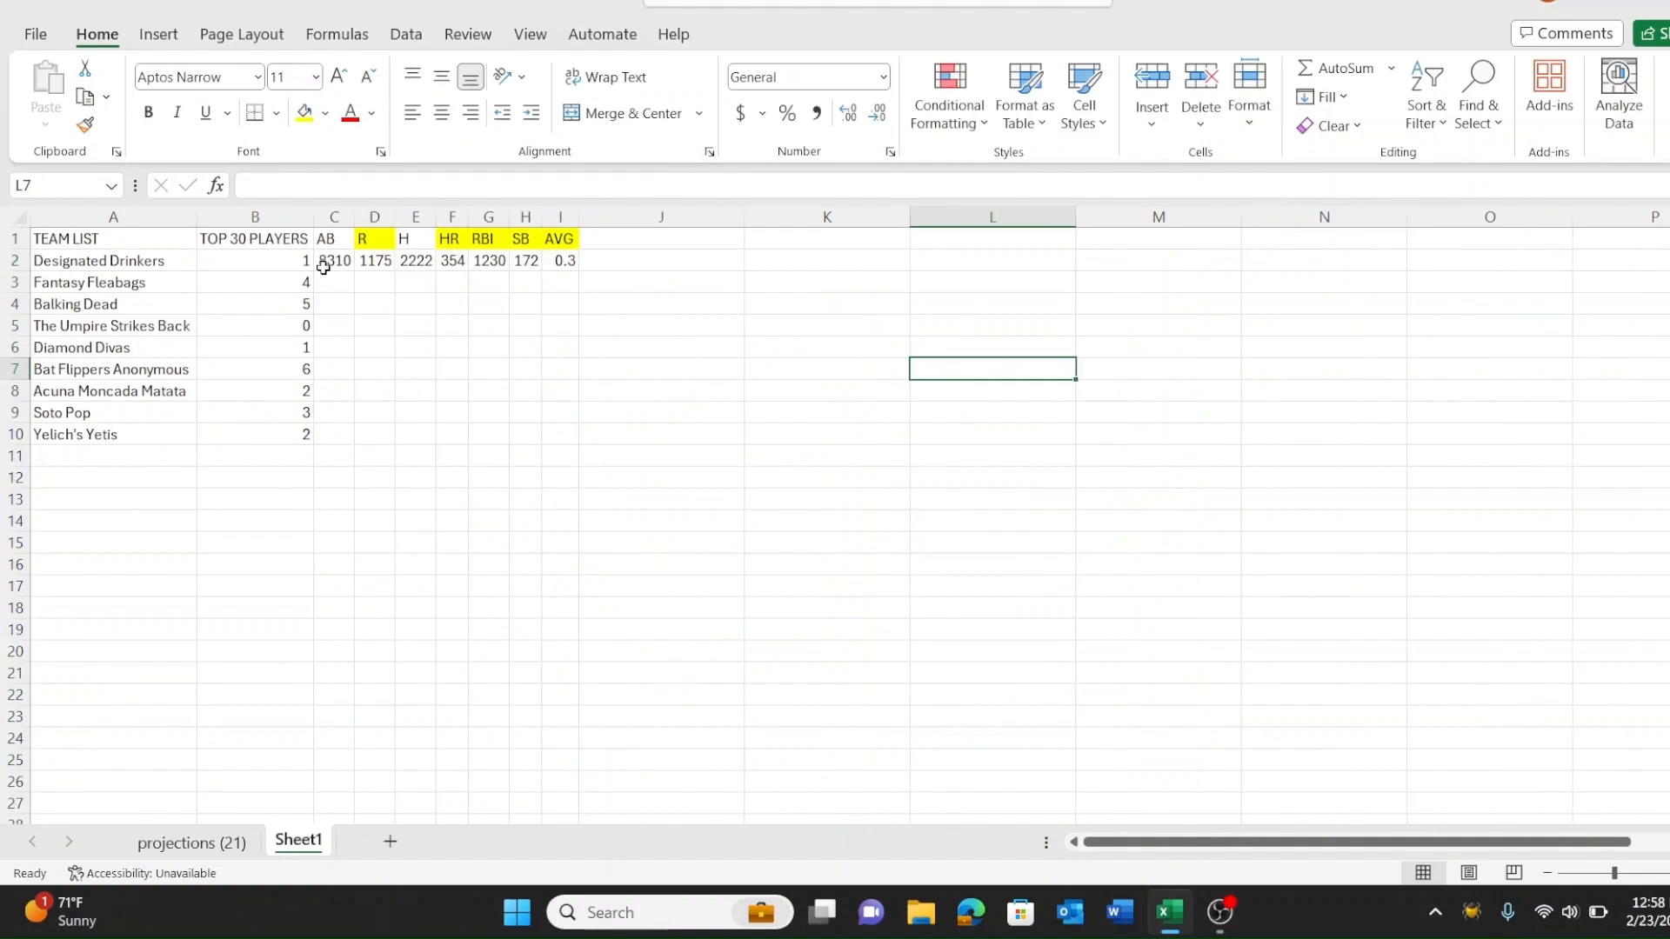
drag(332, 263, 564, 261)
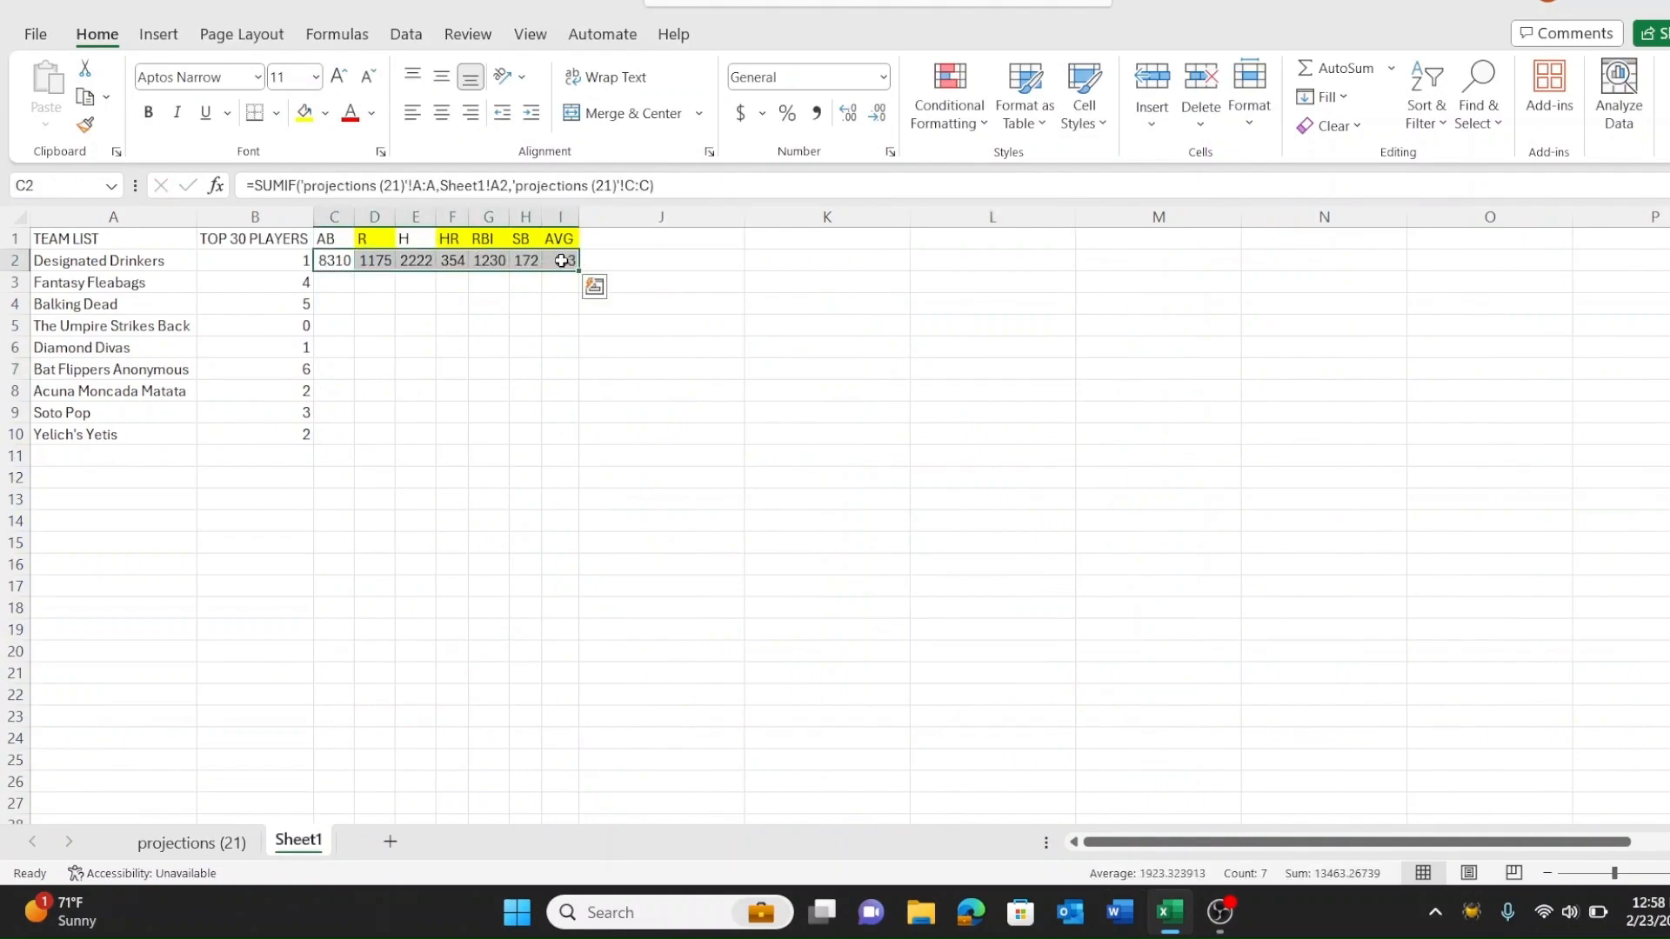
key(ctrl+c)
drag(341, 285, 328, 435)
key(ctrl+v)
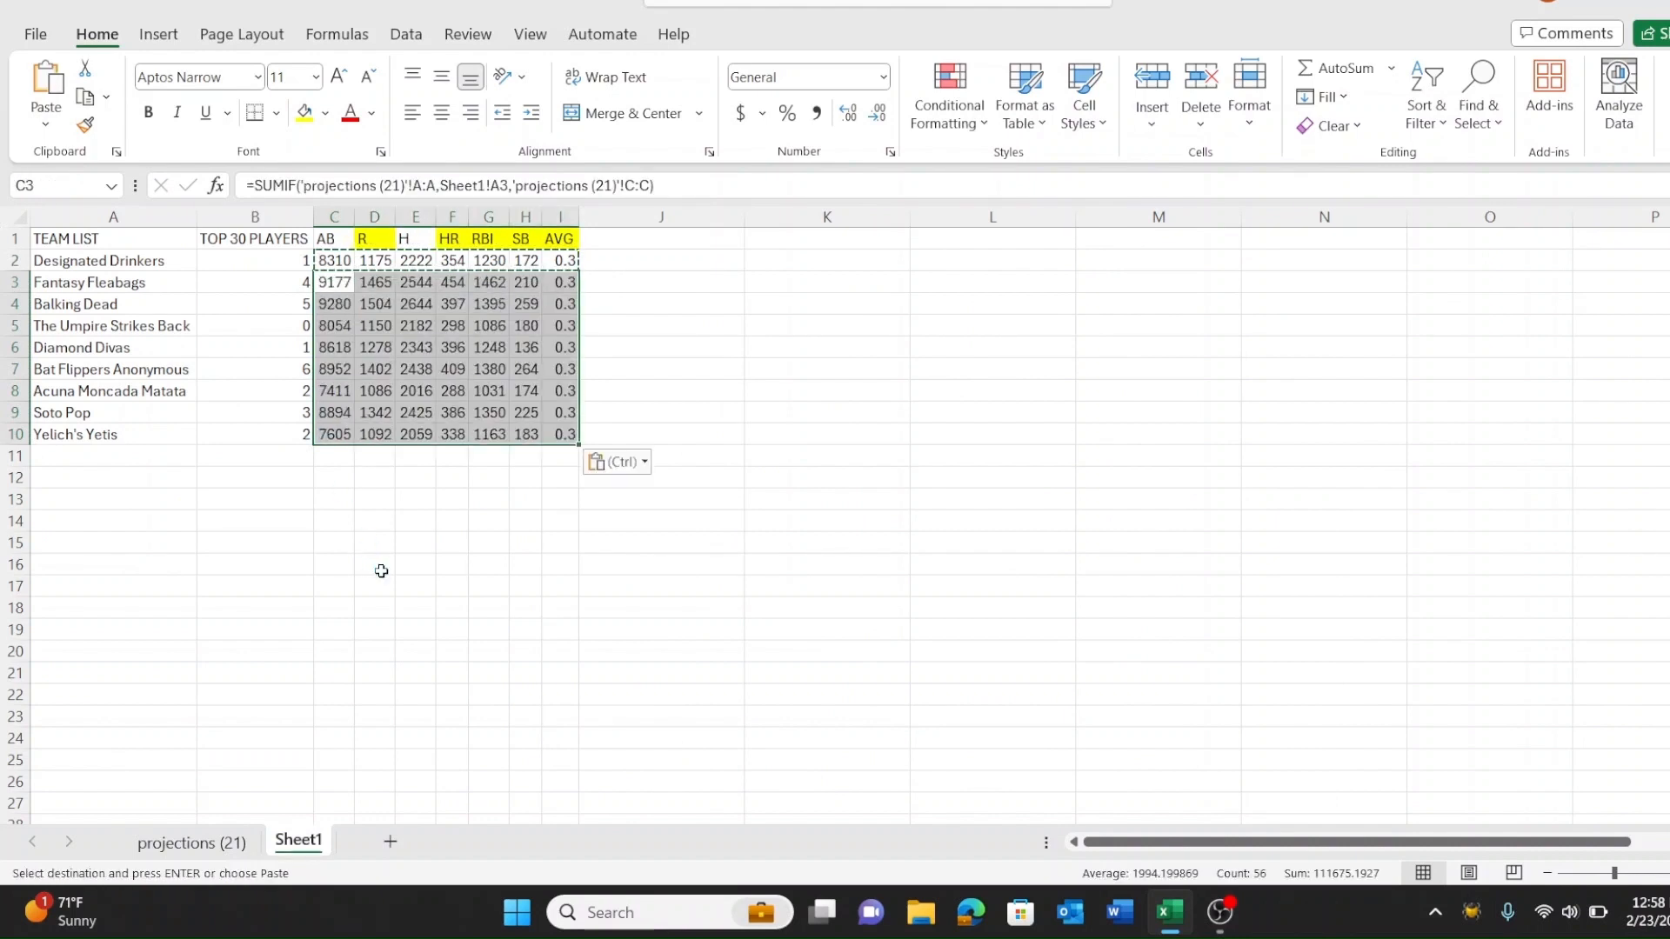
click(374, 564)
Step: Format B2:H10 as Number with 0 decimal places and the 1000 separator
drag(285, 261, 537, 434)
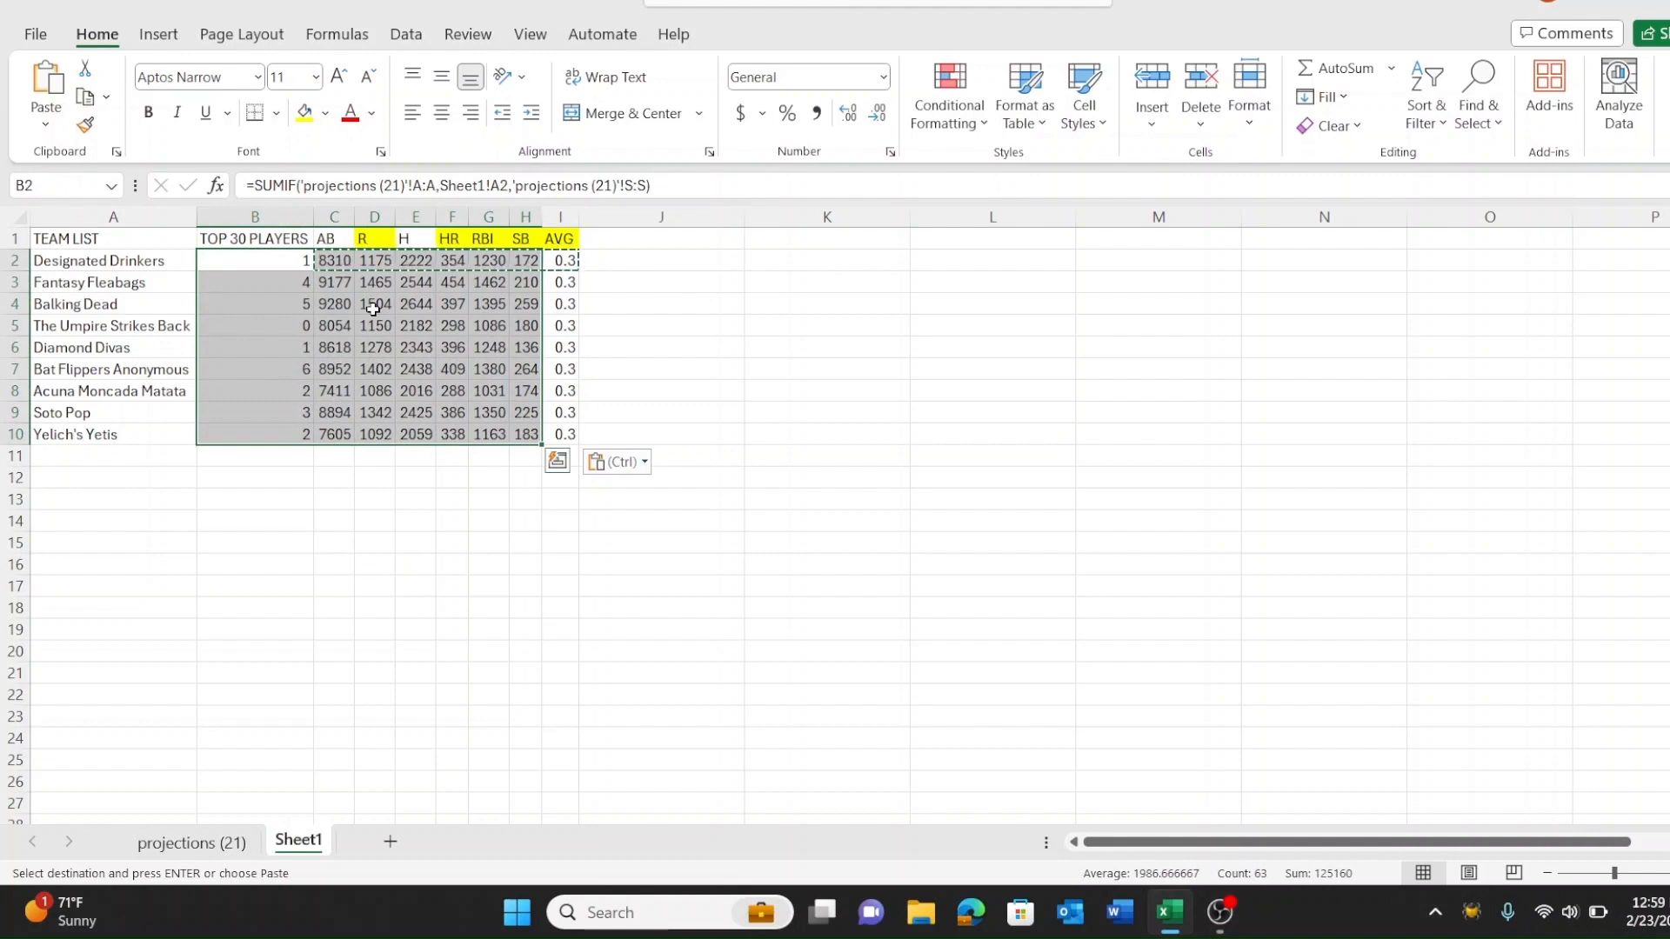
right_click(348, 289)
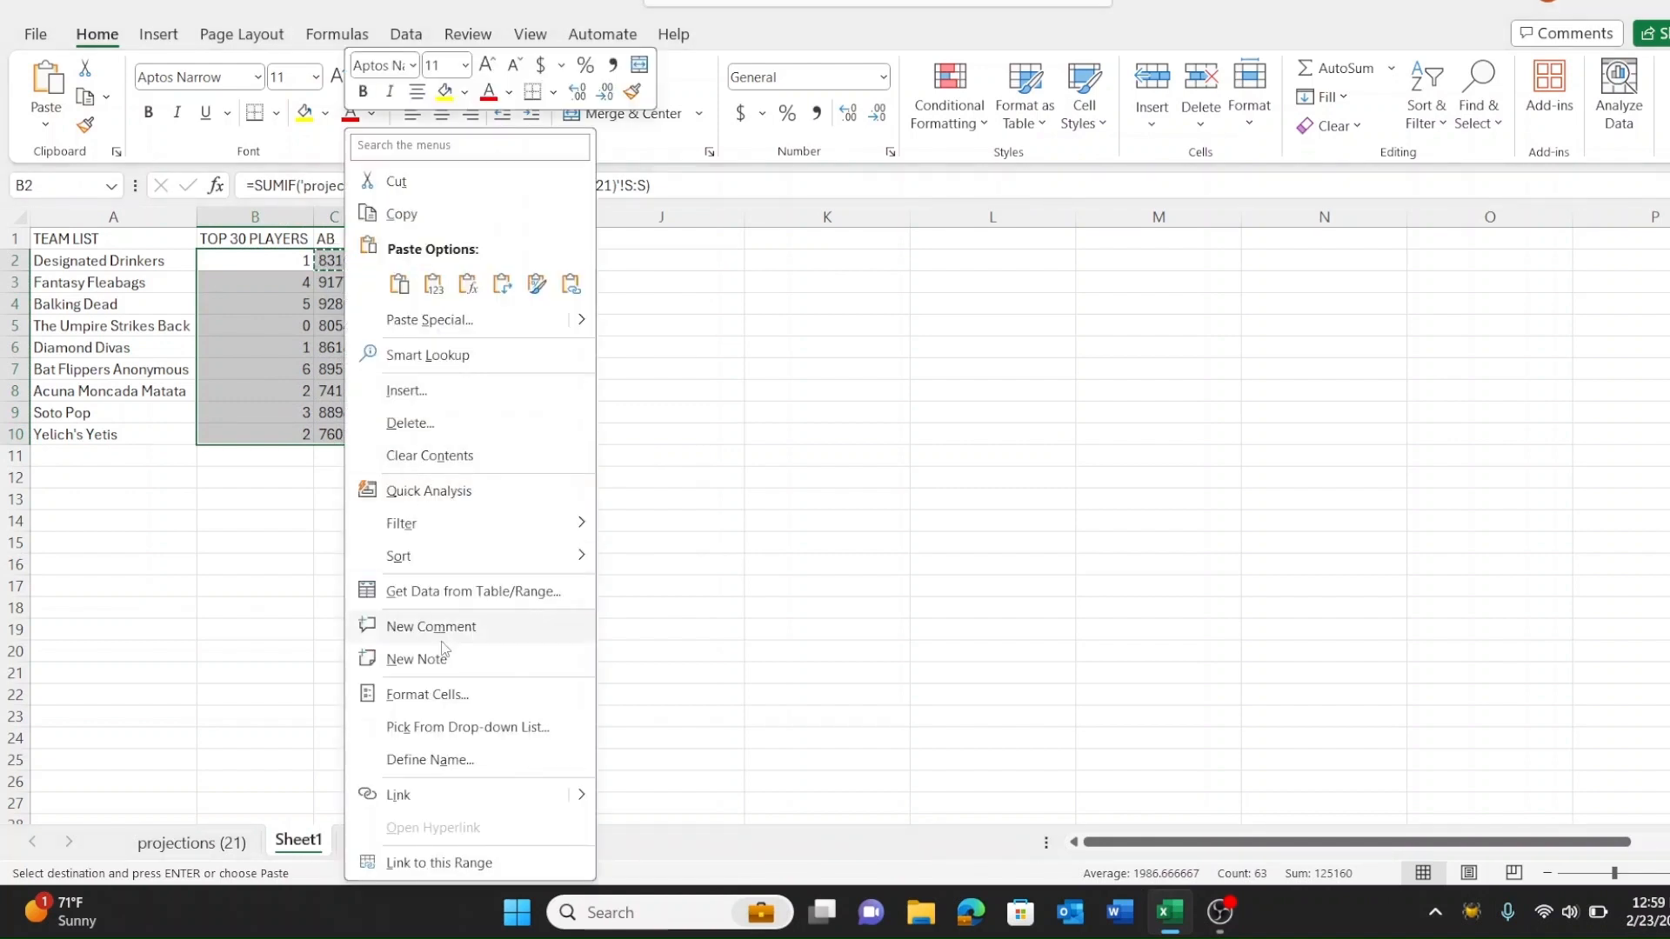
click(435, 701)
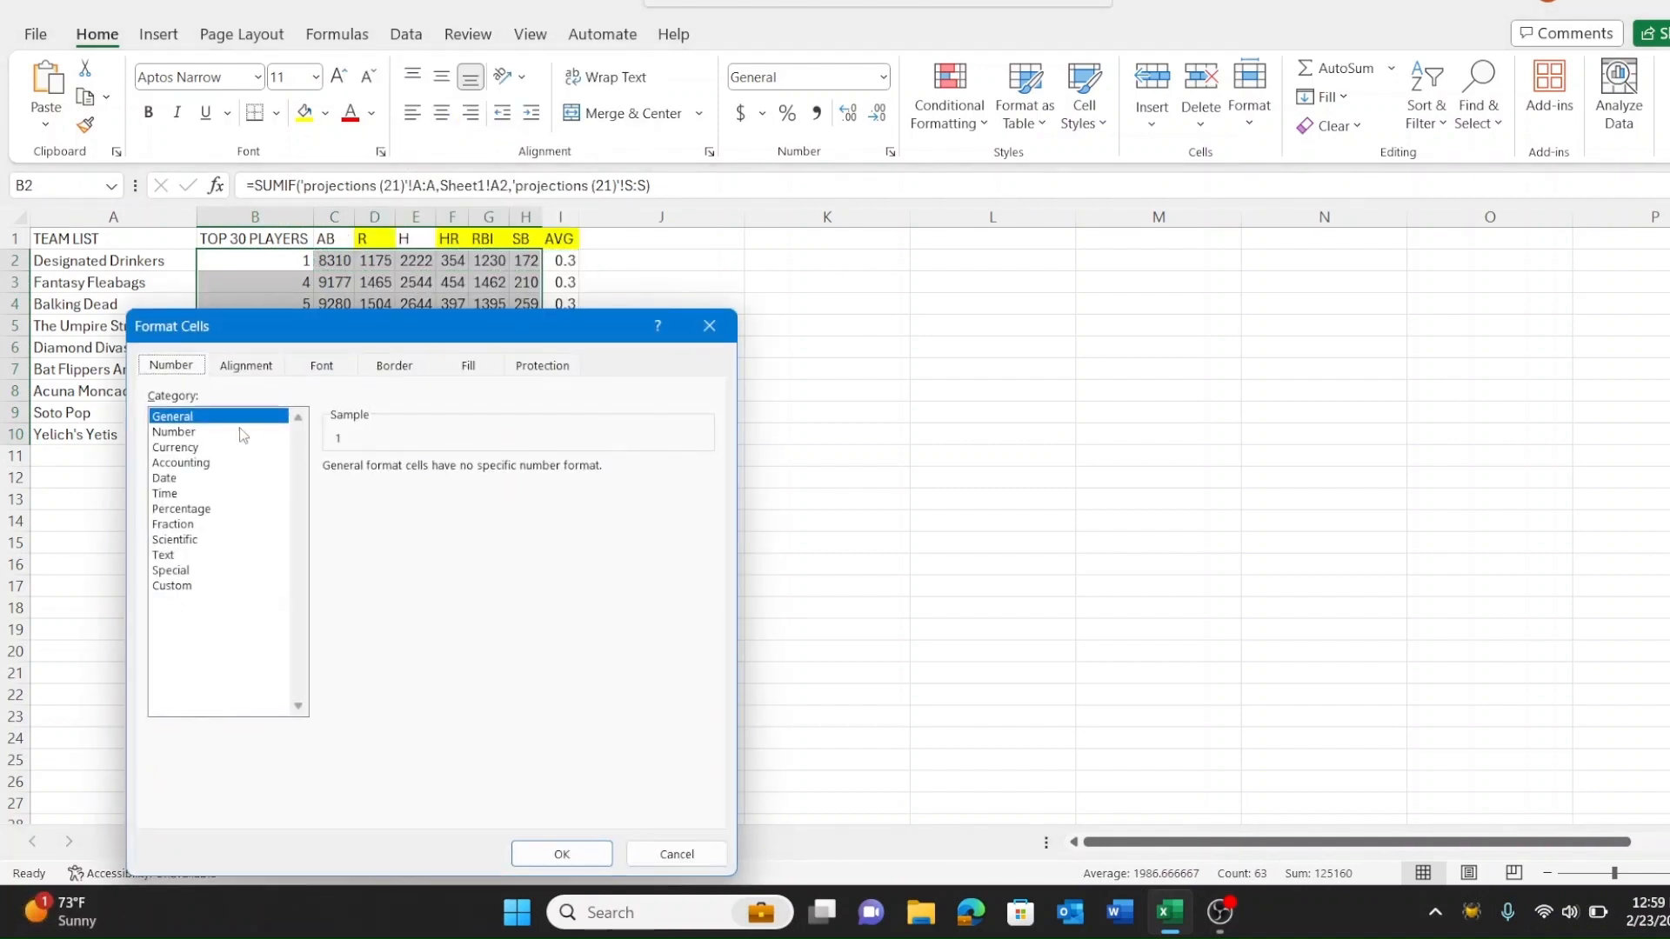
click(218, 447)
click(177, 434)
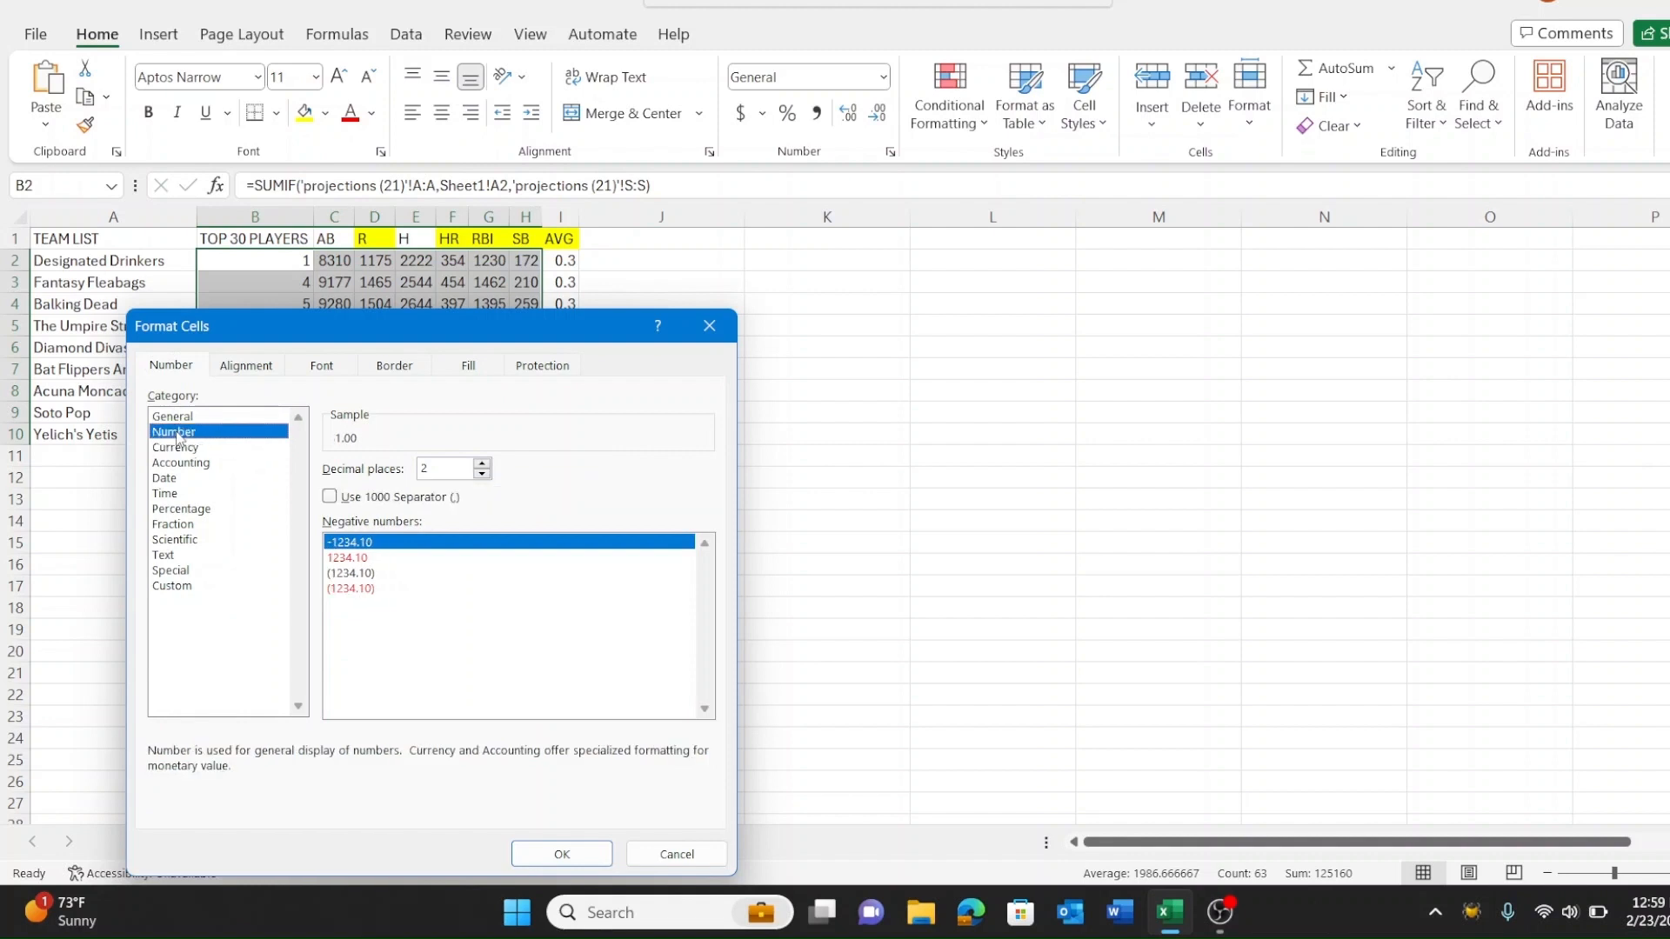
click(482, 475)
click(482, 475)
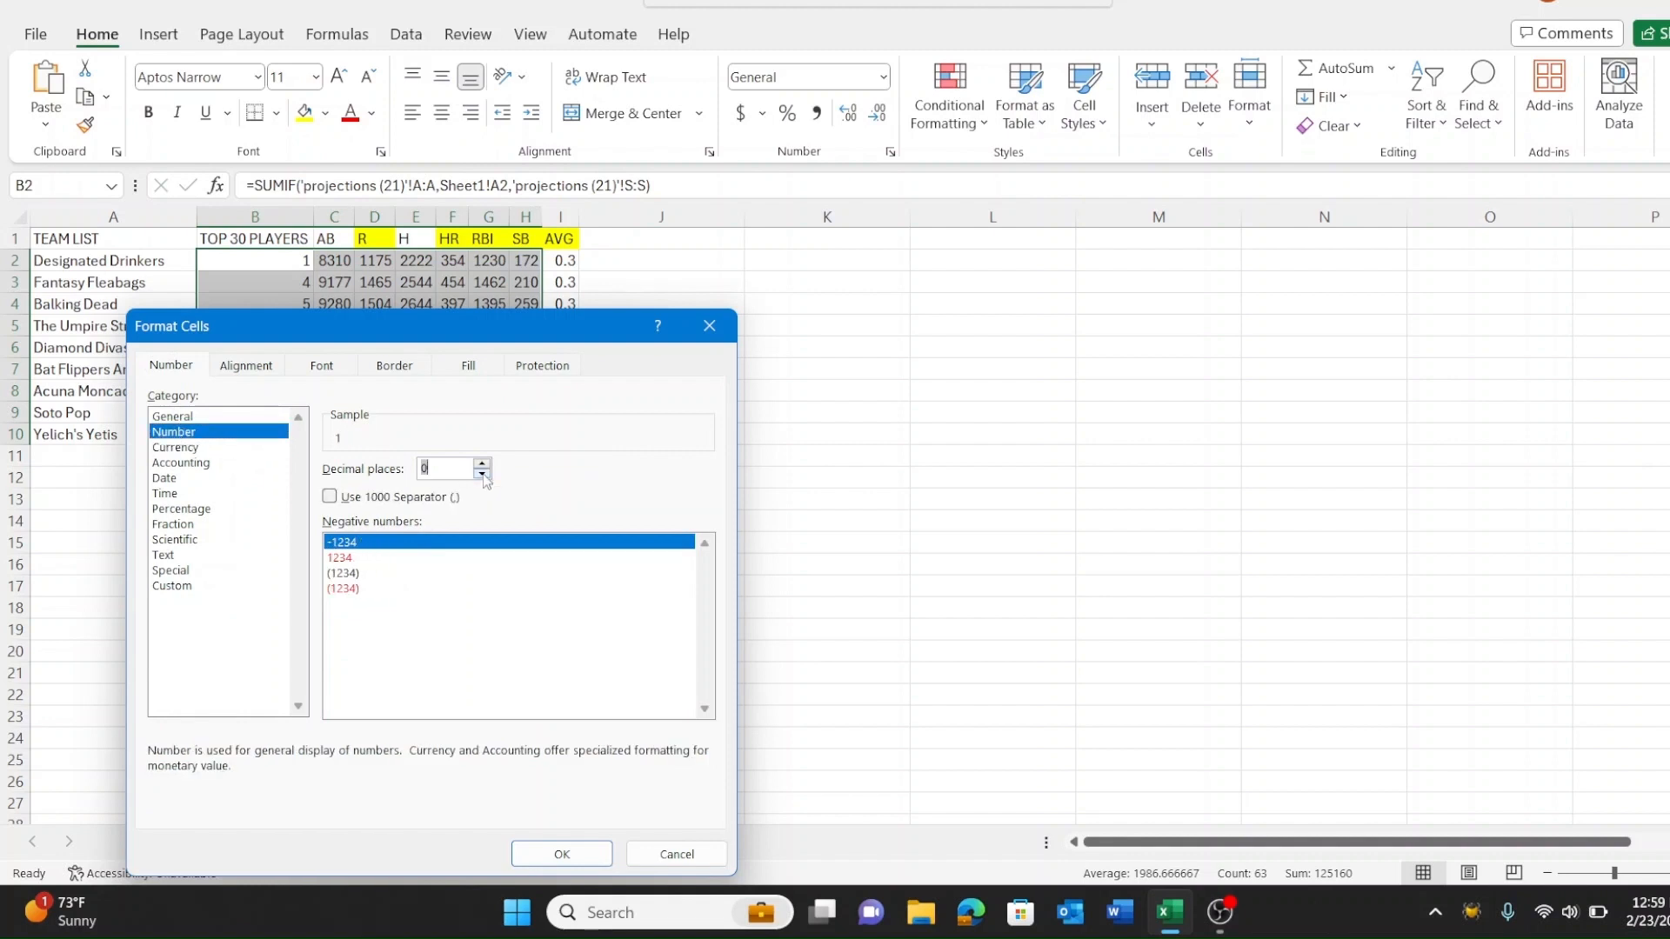
click(330, 497)
click(561, 854)
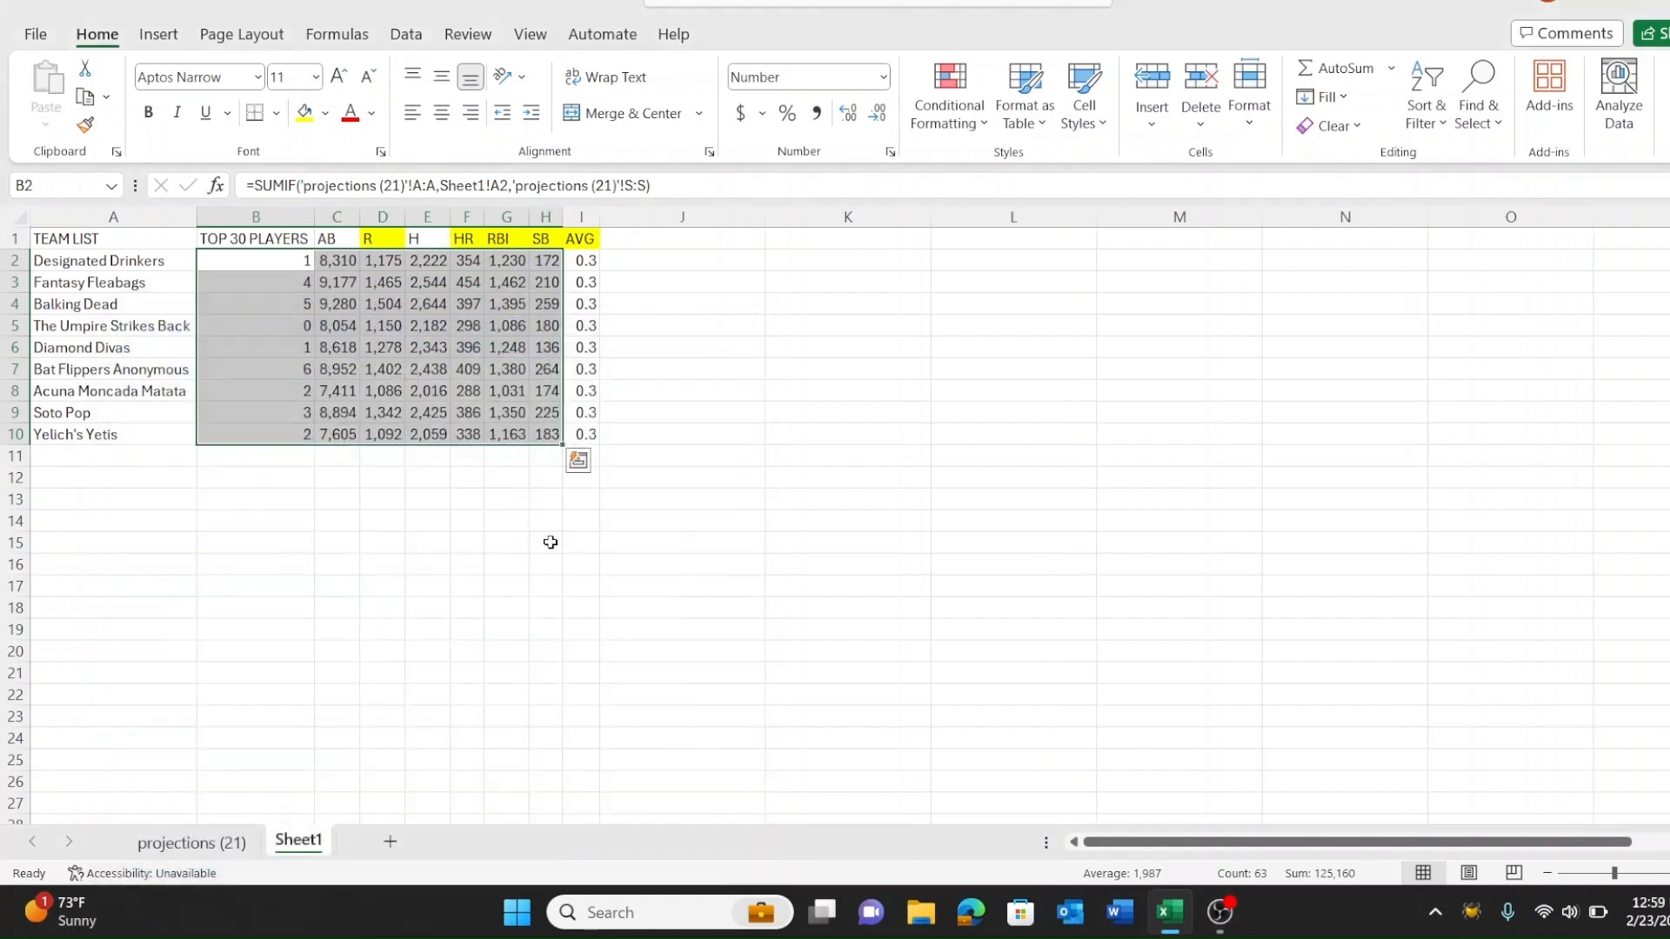
click(552, 541)
Step: Format the AVG values in I2:I10 as Number with 3 decimal places
drag(585, 260, 588, 440)
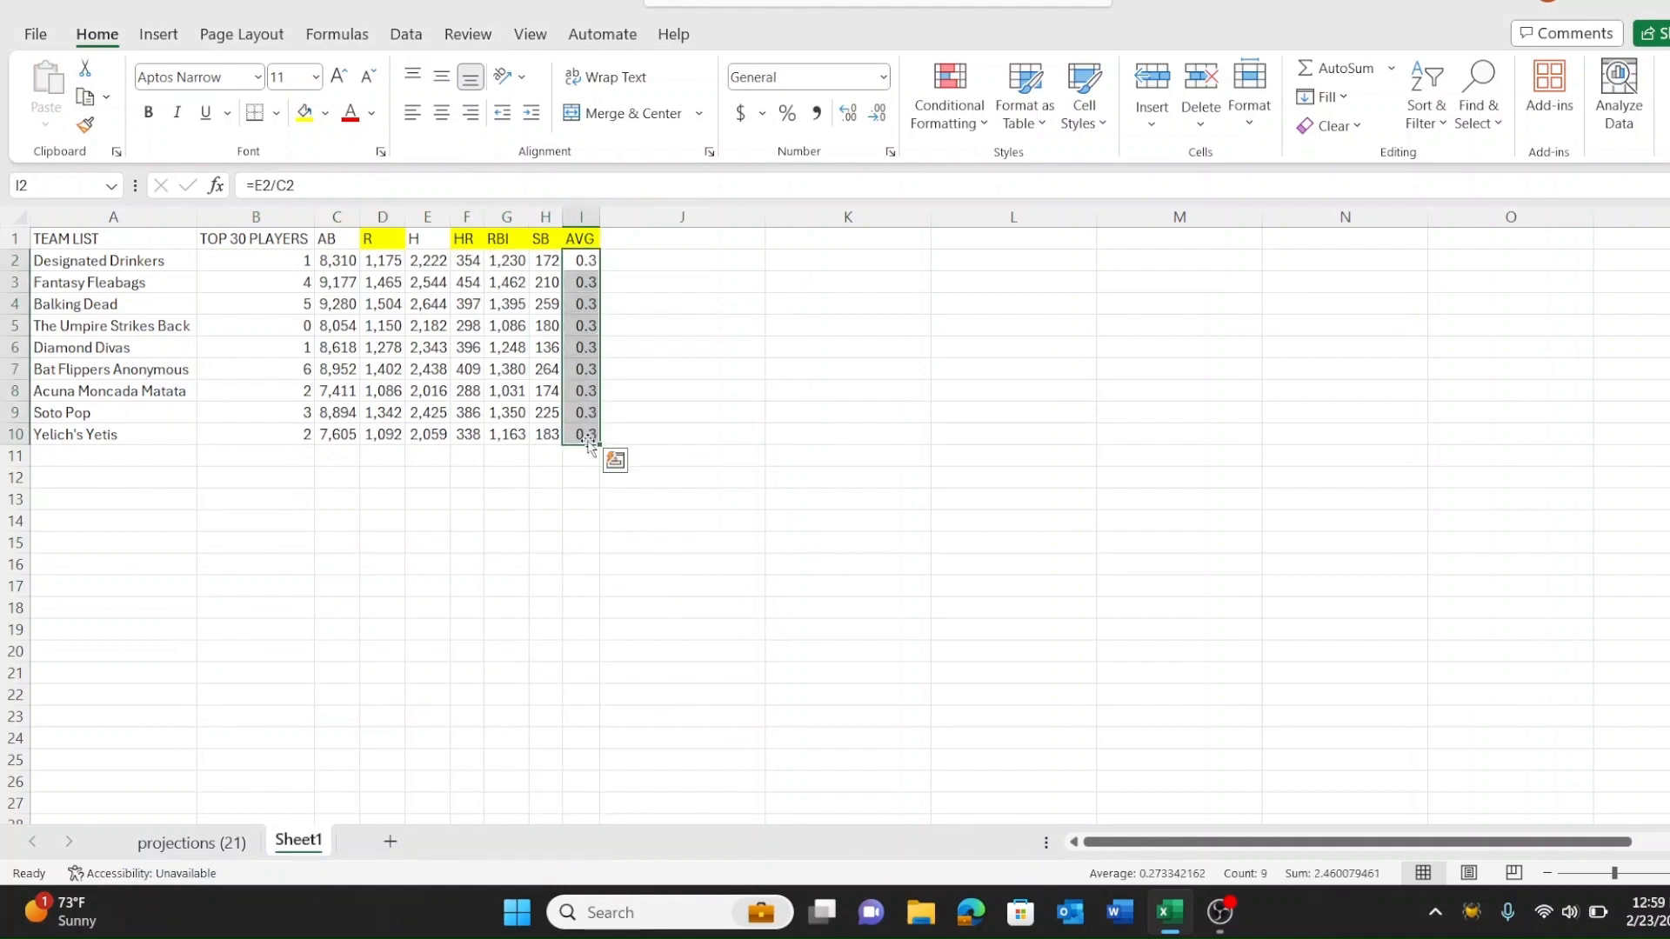
right_click(581, 380)
click(681, 695)
click(477, 431)
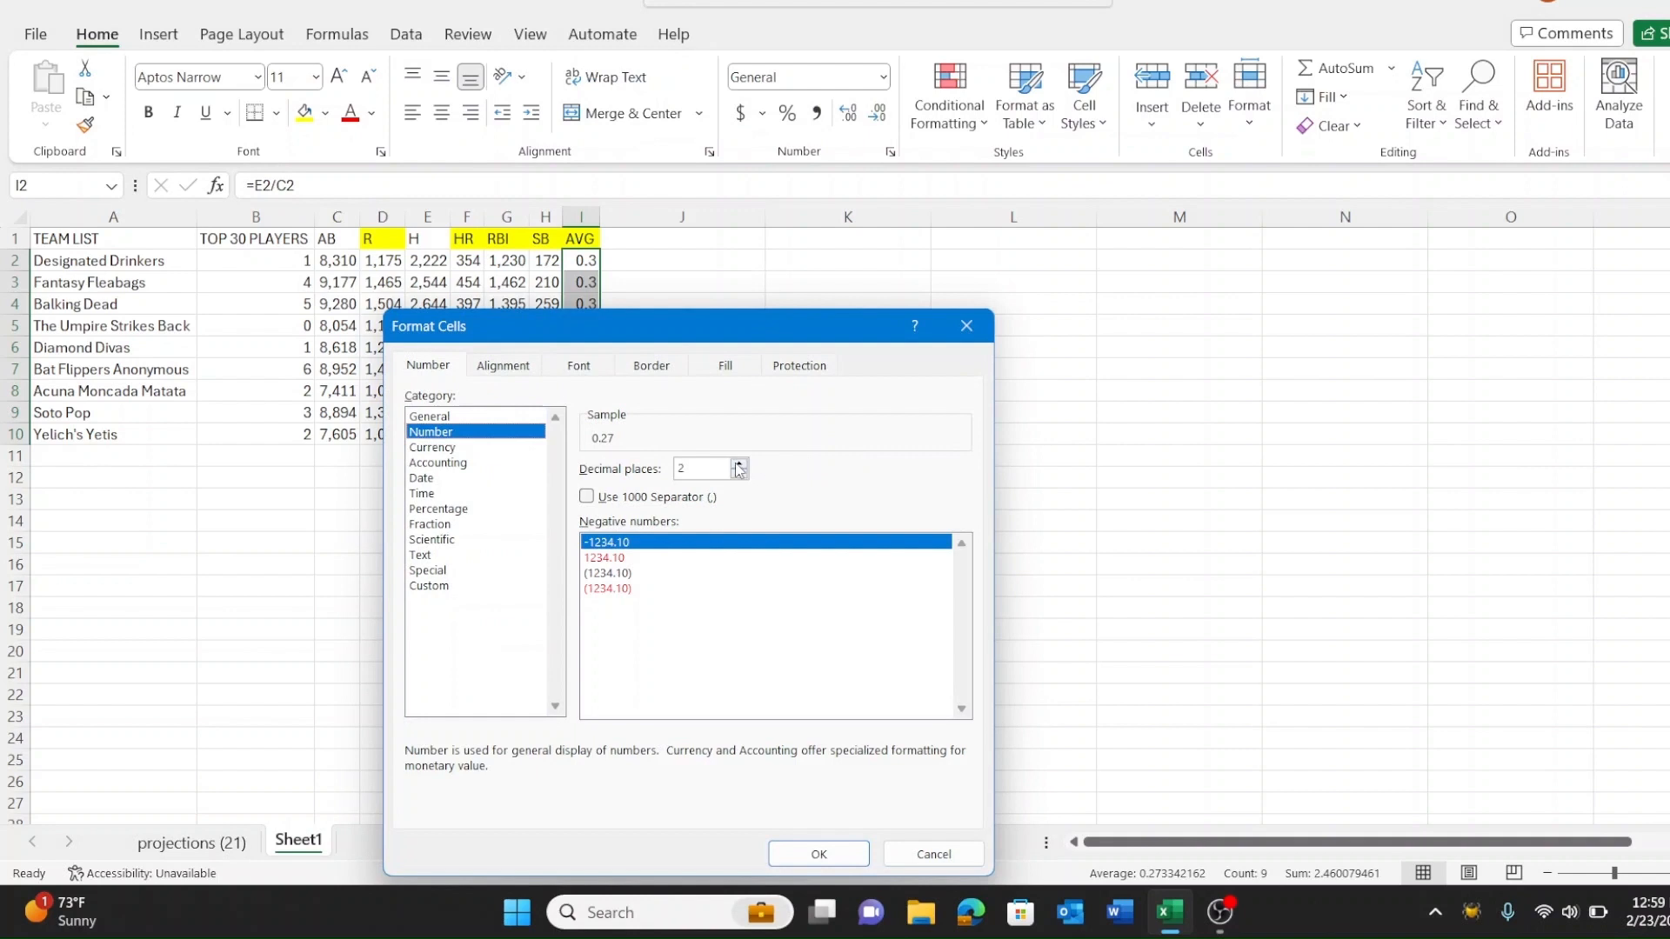
click(738, 465)
click(818, 853)
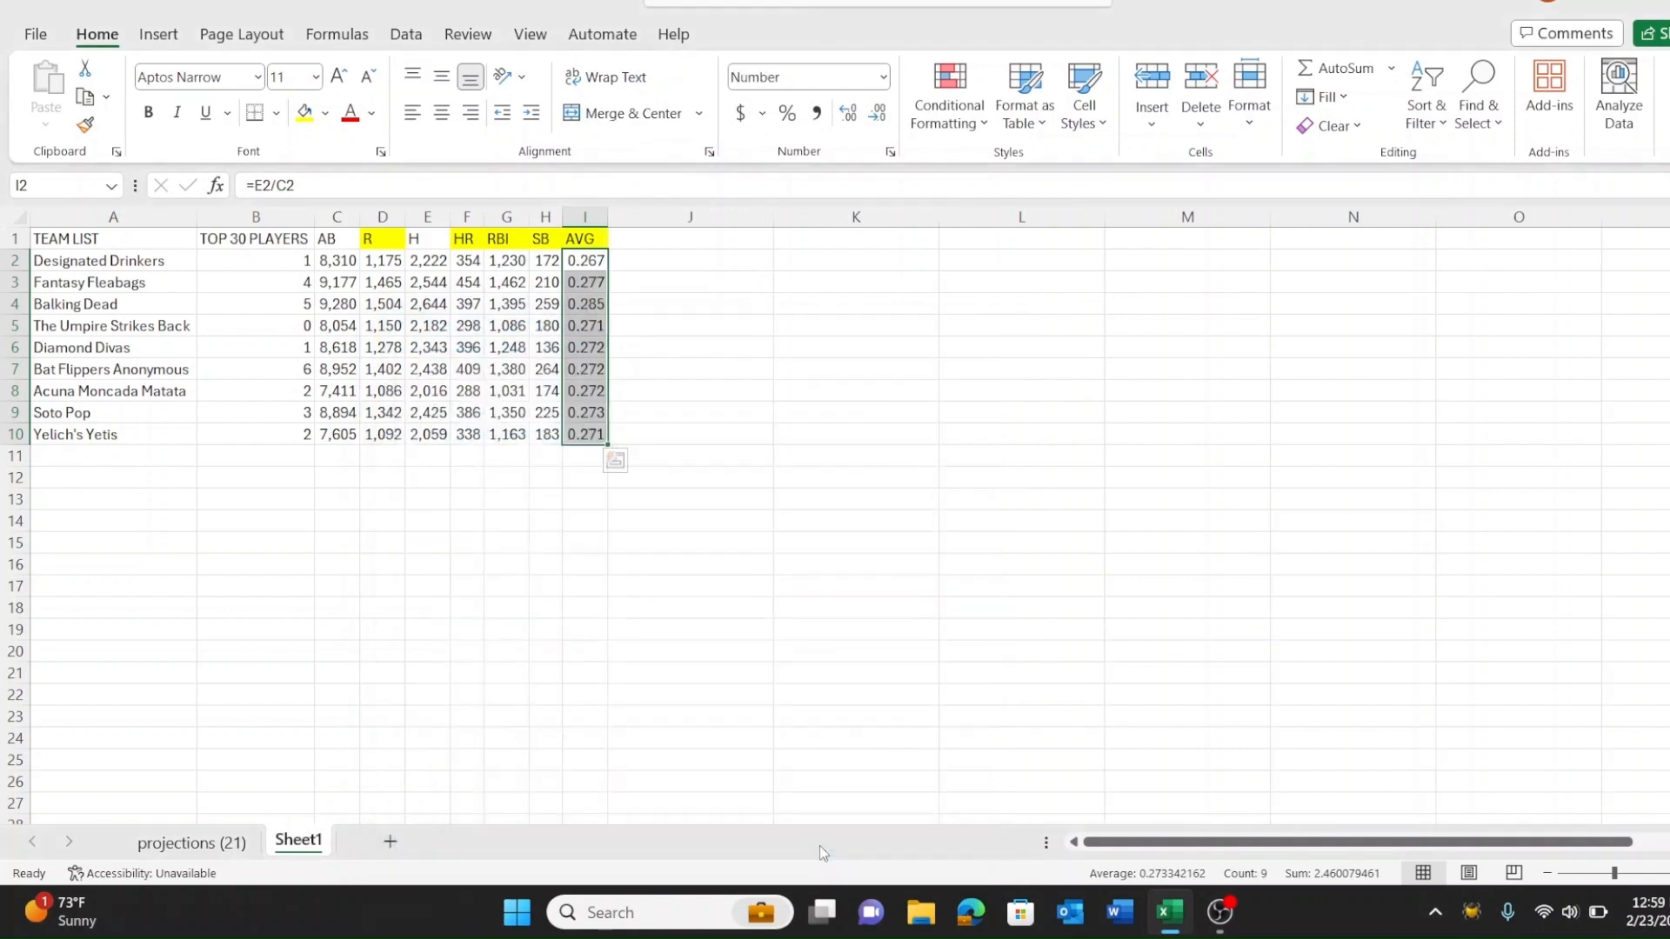
click(462, 579)
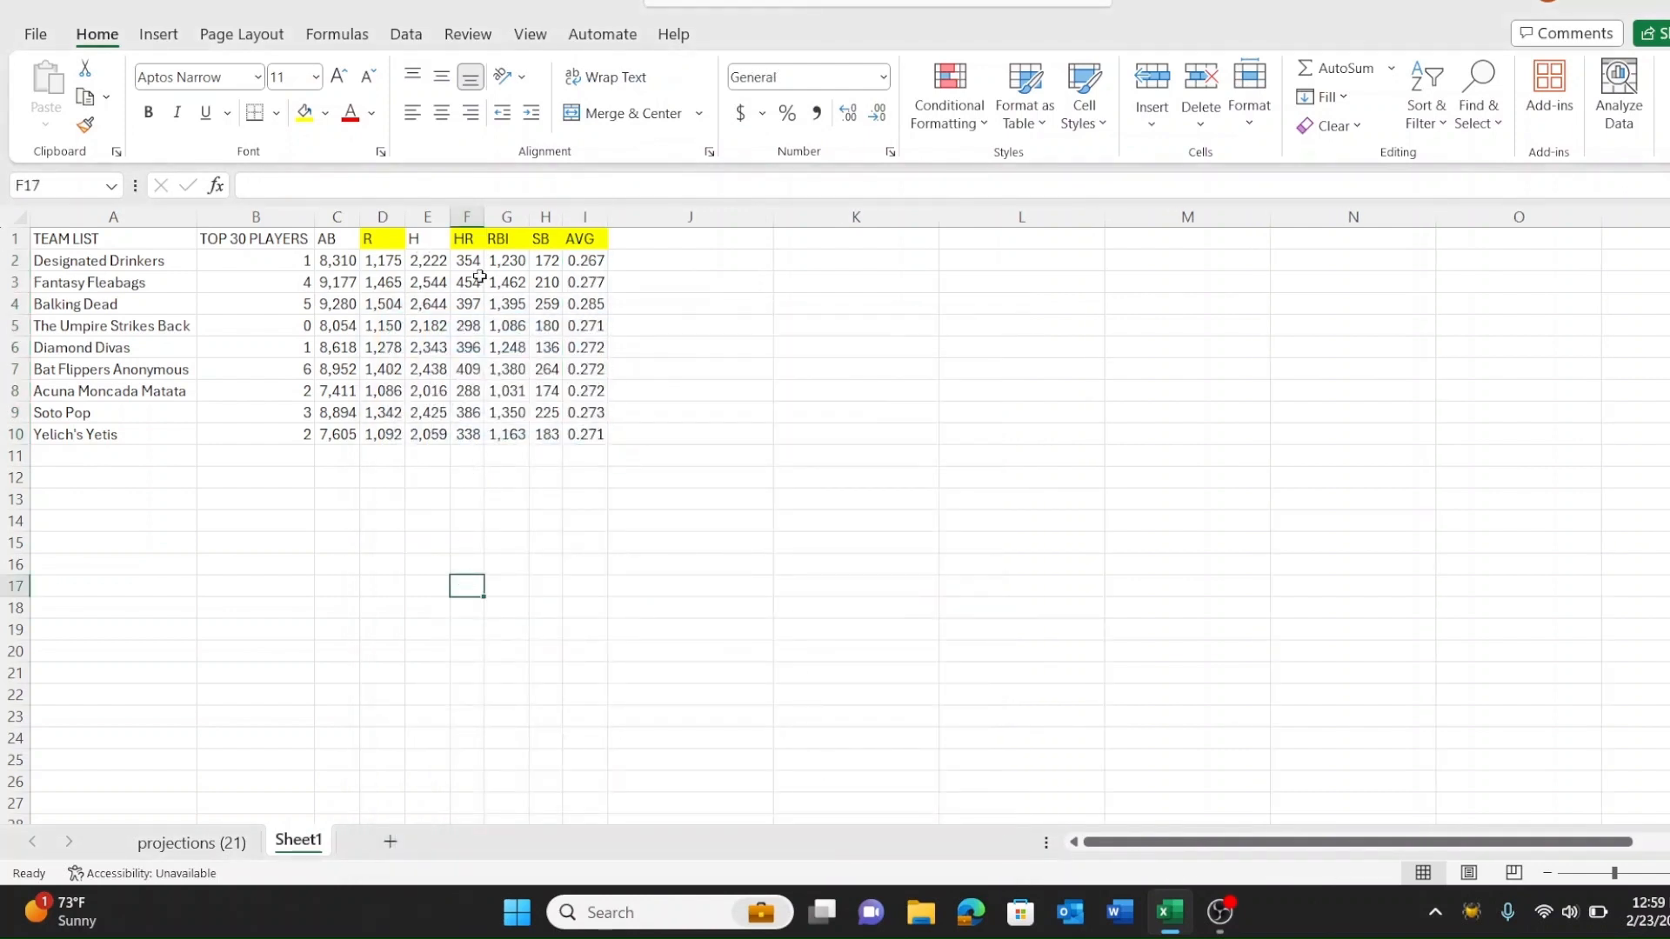
Step: Insert a blank column after each of the R, HR, RBI and SB columns
click(356, 520)
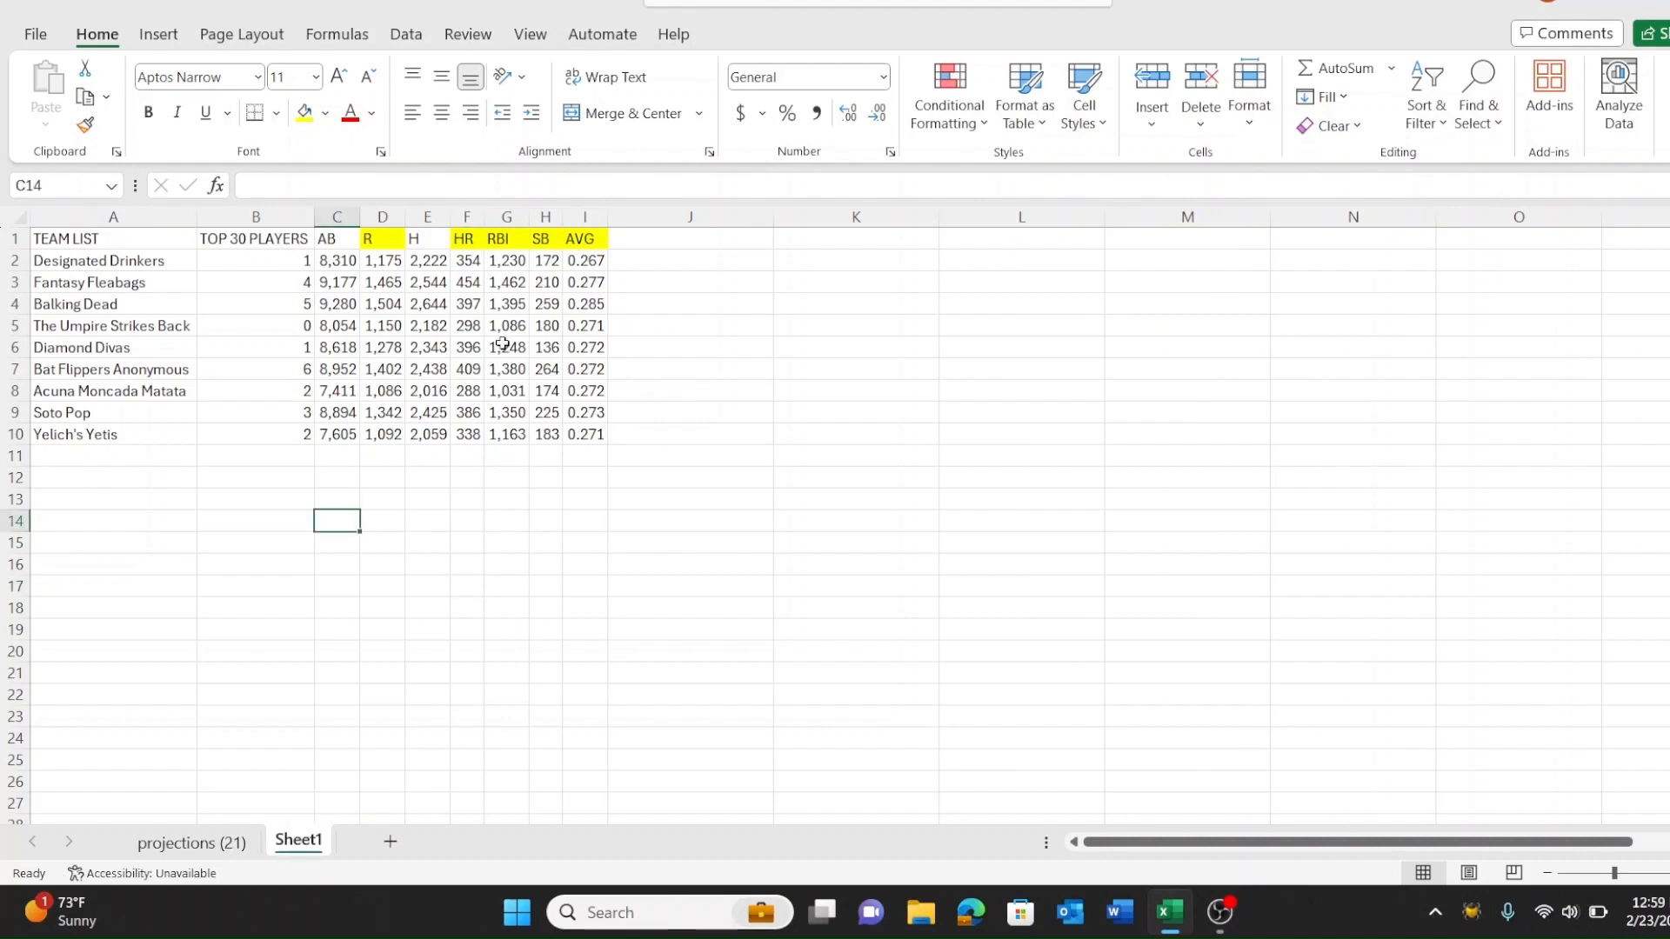
click(435, 218)
right_click(436, 224)
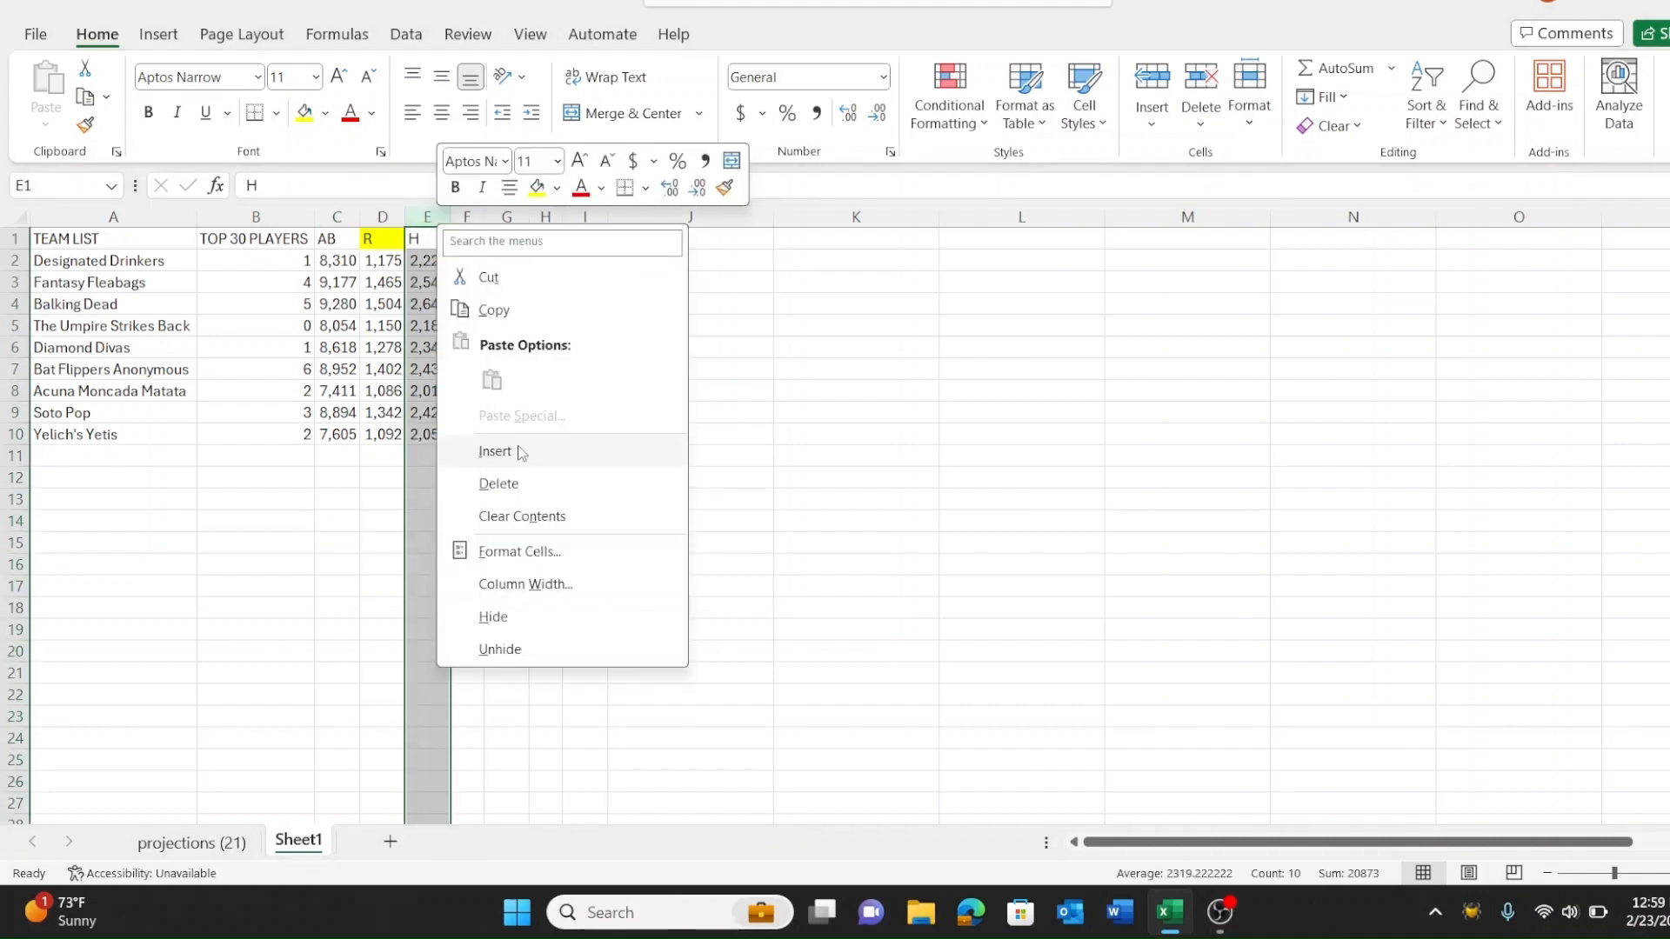
click(582, 455)
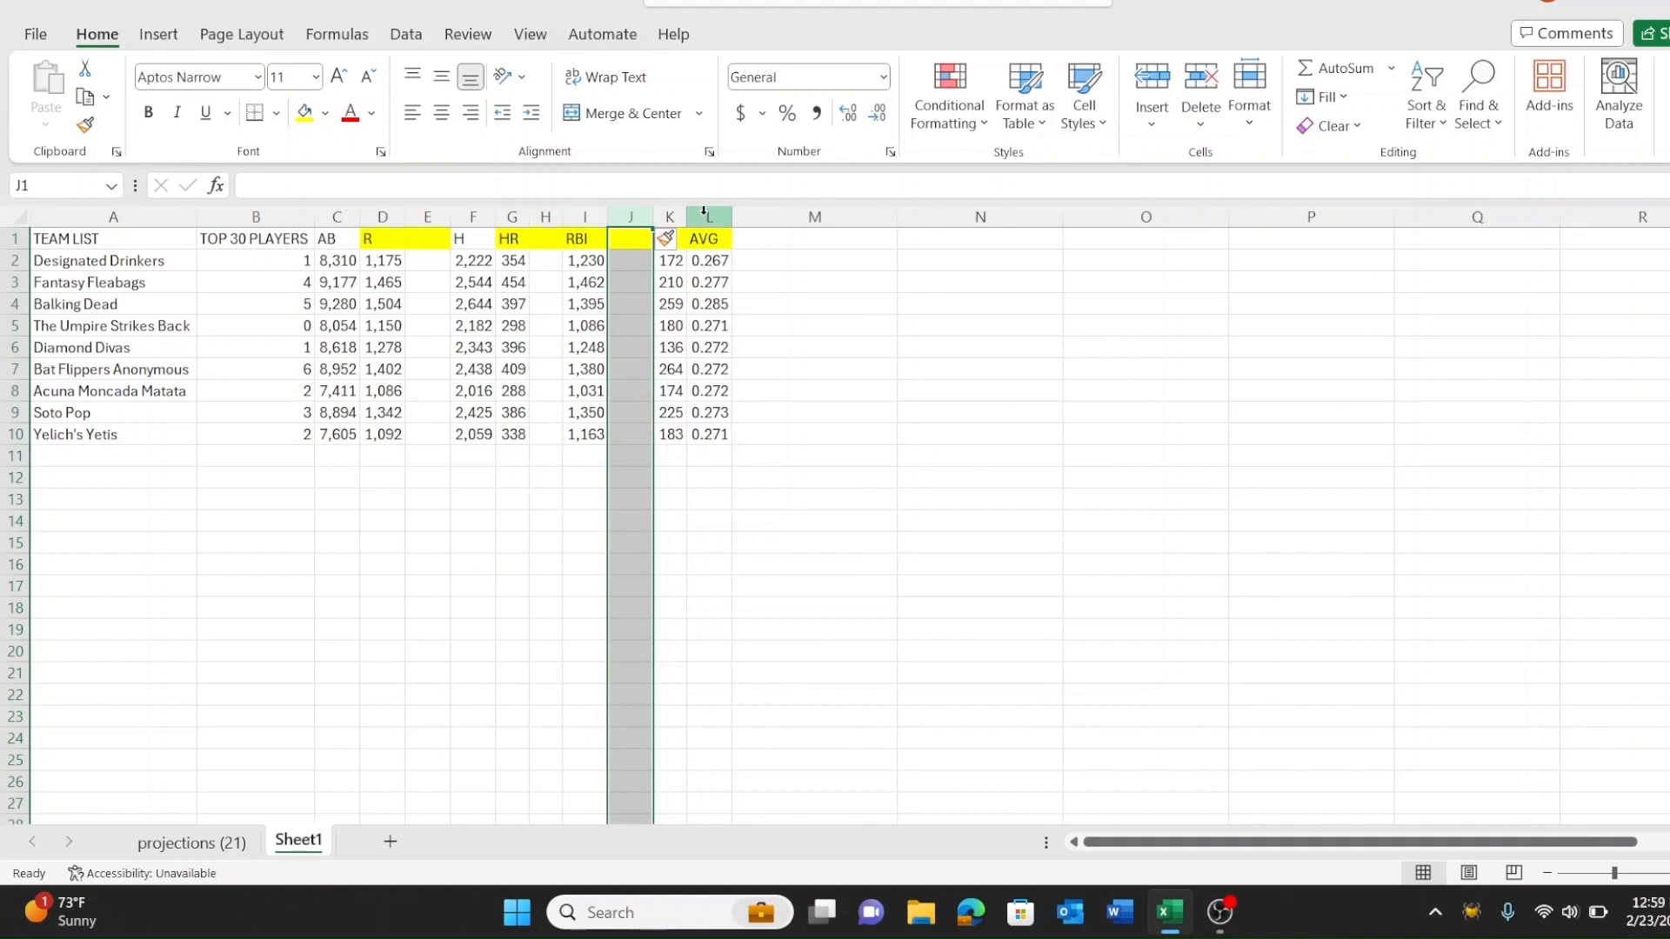
click(704, 213)
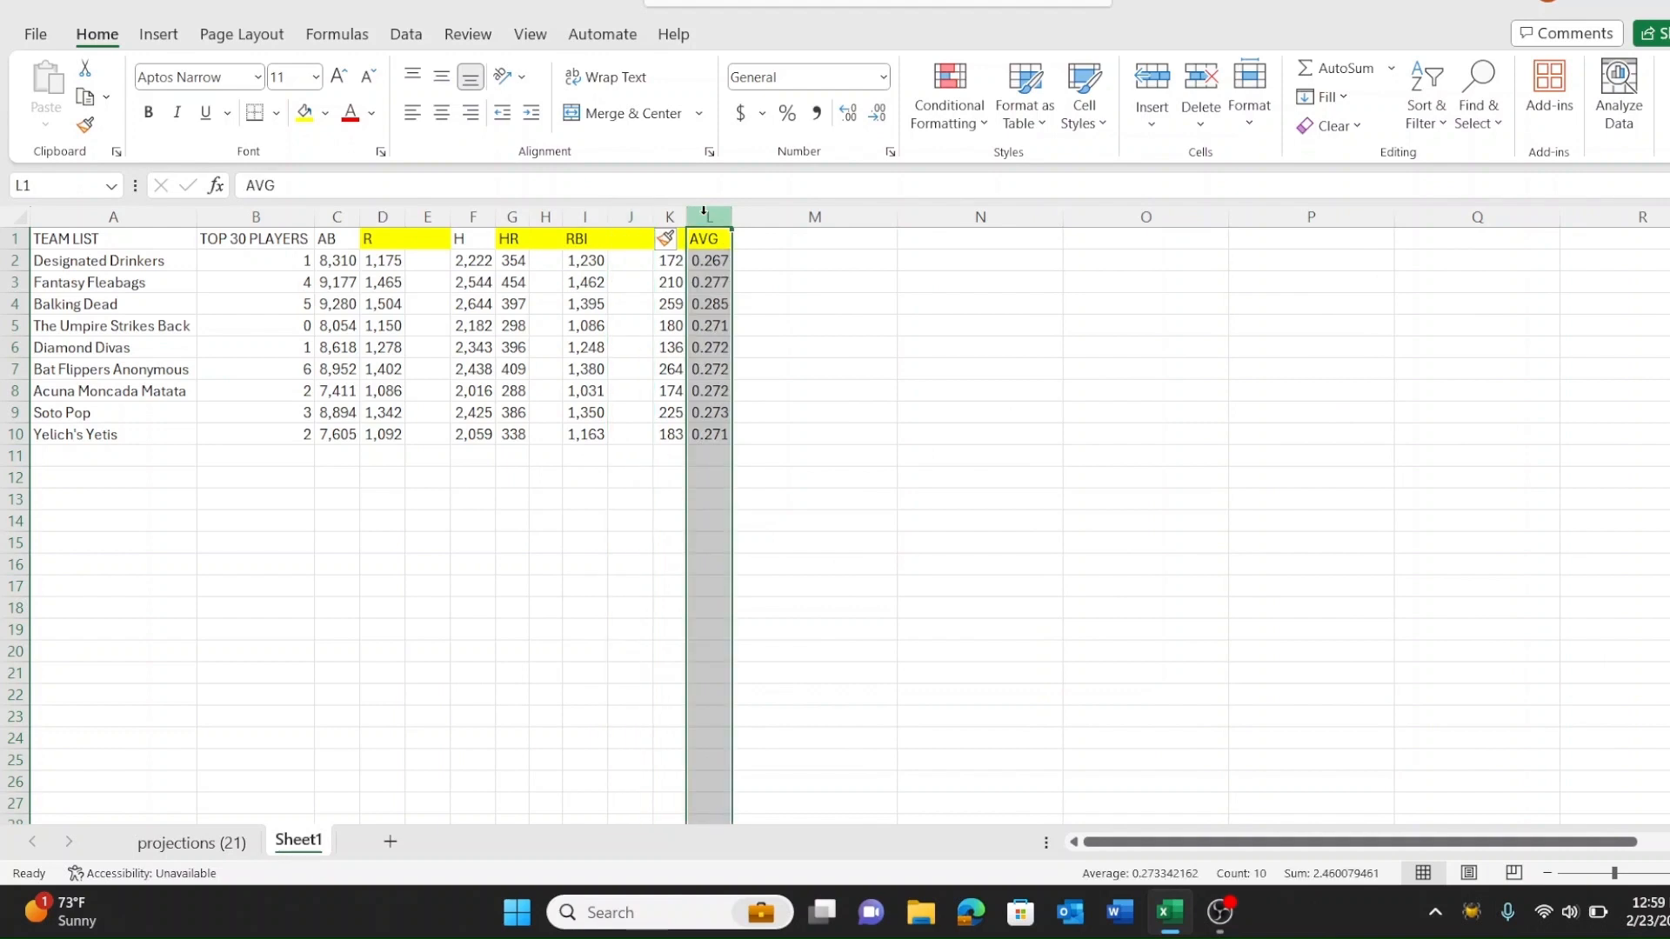
right_click(703, 211)
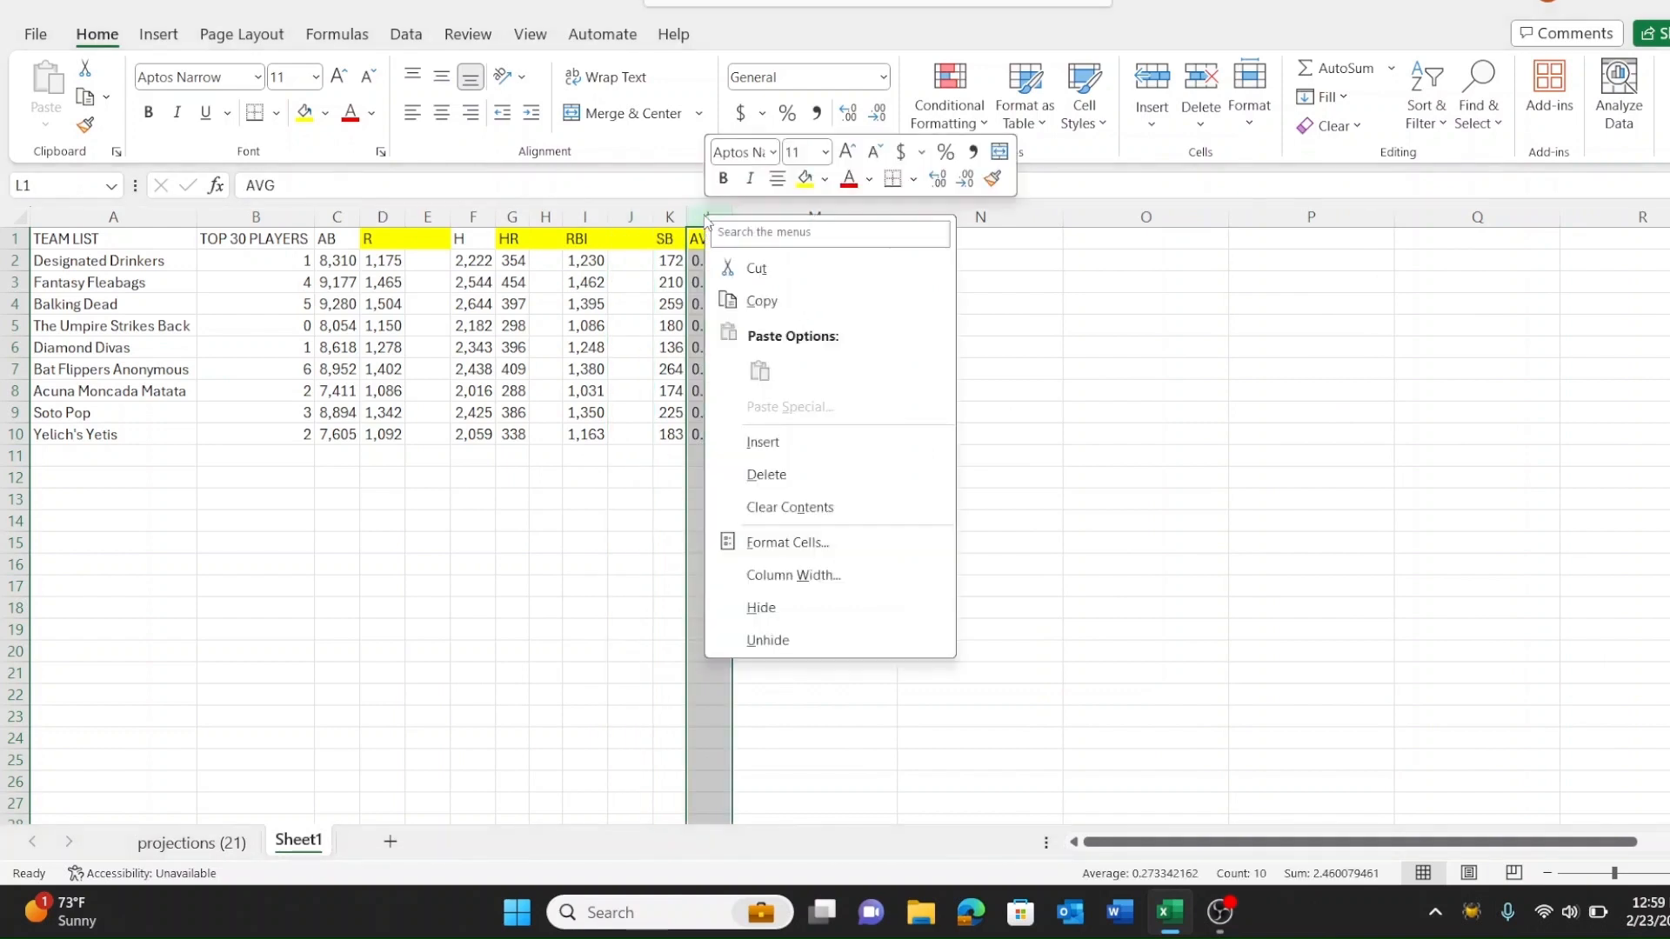
click(765, 443)
click(584, 584)
Step: Add highlighted R, HR, RBI, SB and AVG POINTS headers plus TOTAL POINTS in row 1, and autofit all column widths
click(818, 236)
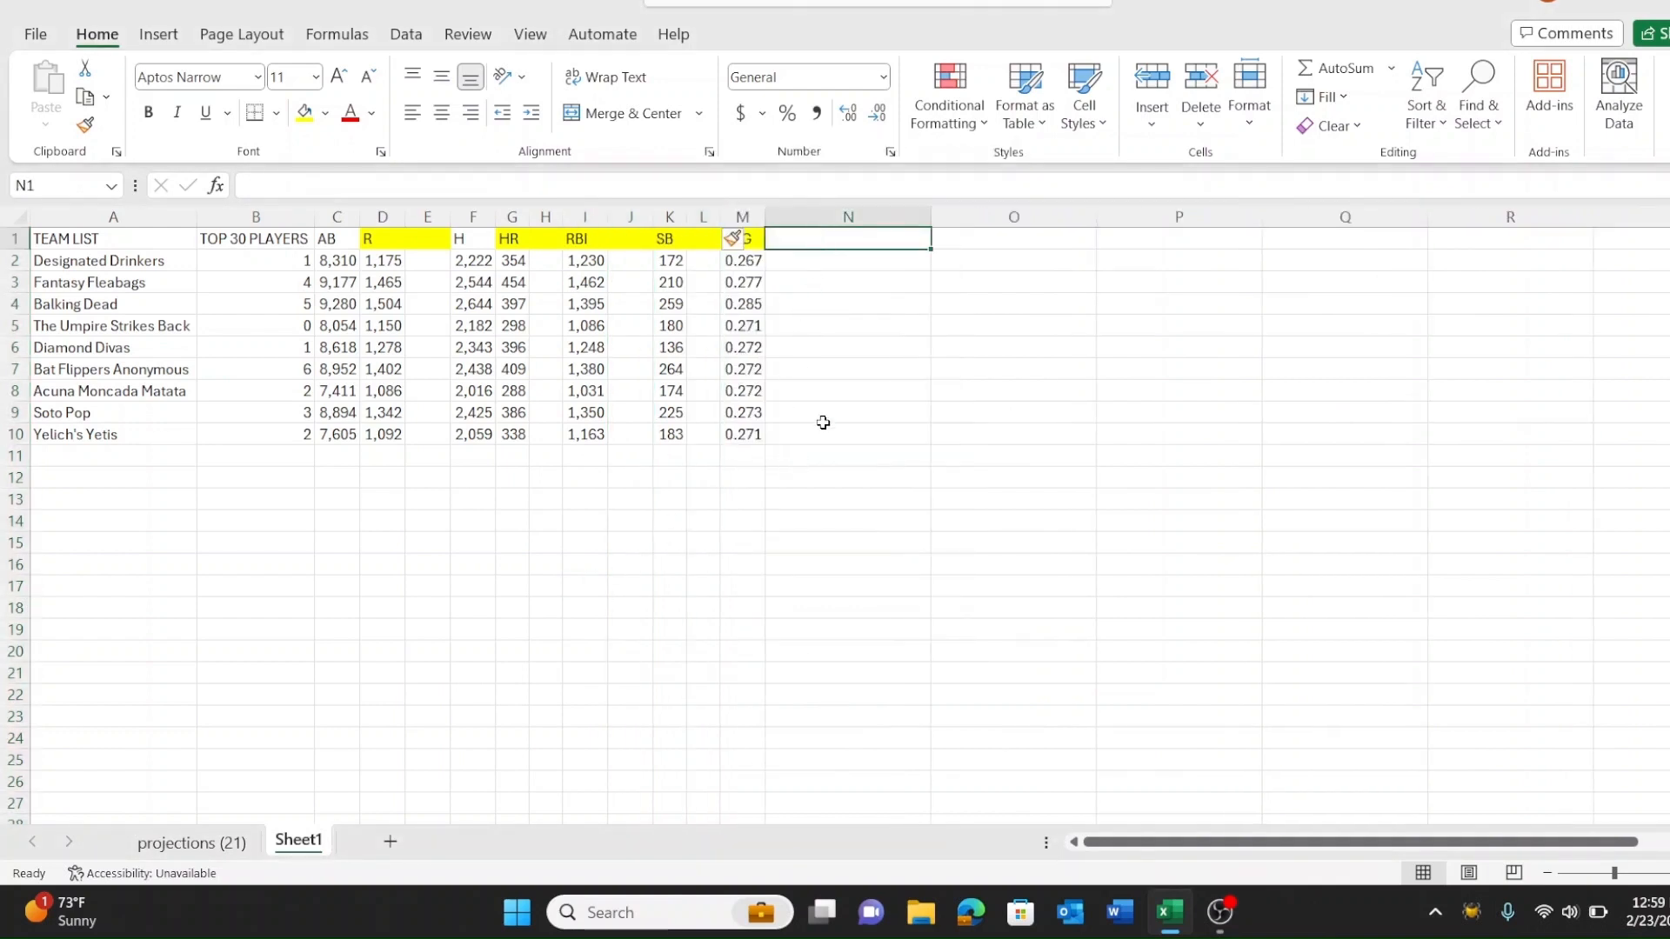
click(435, 243)
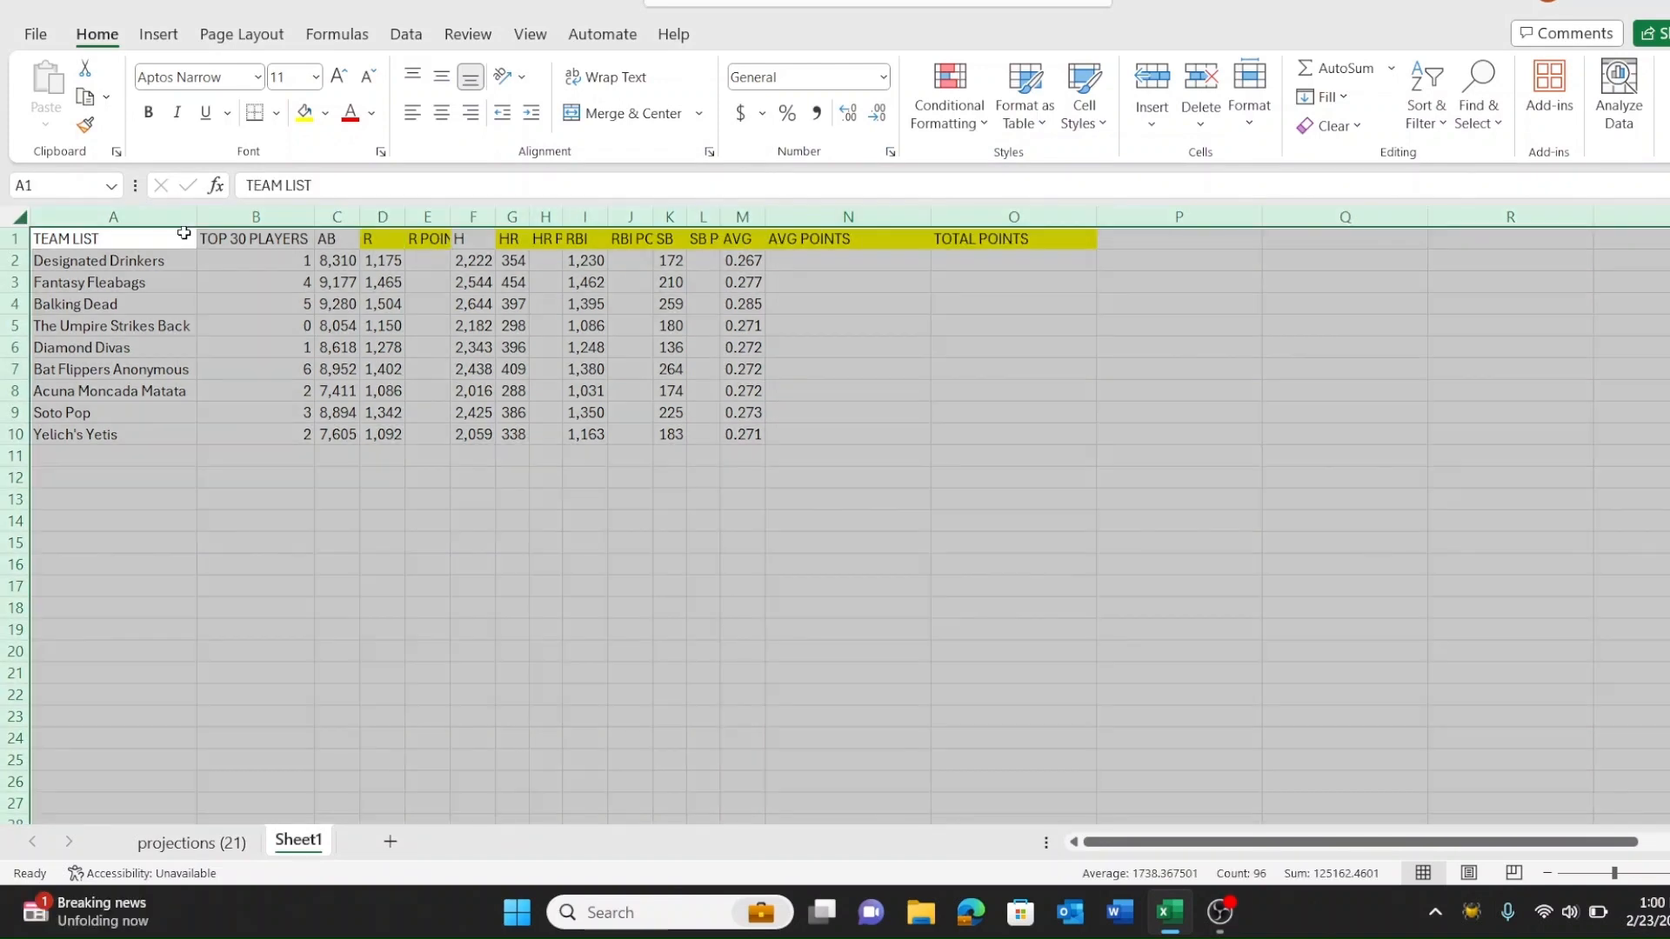
double_click(196, 216)
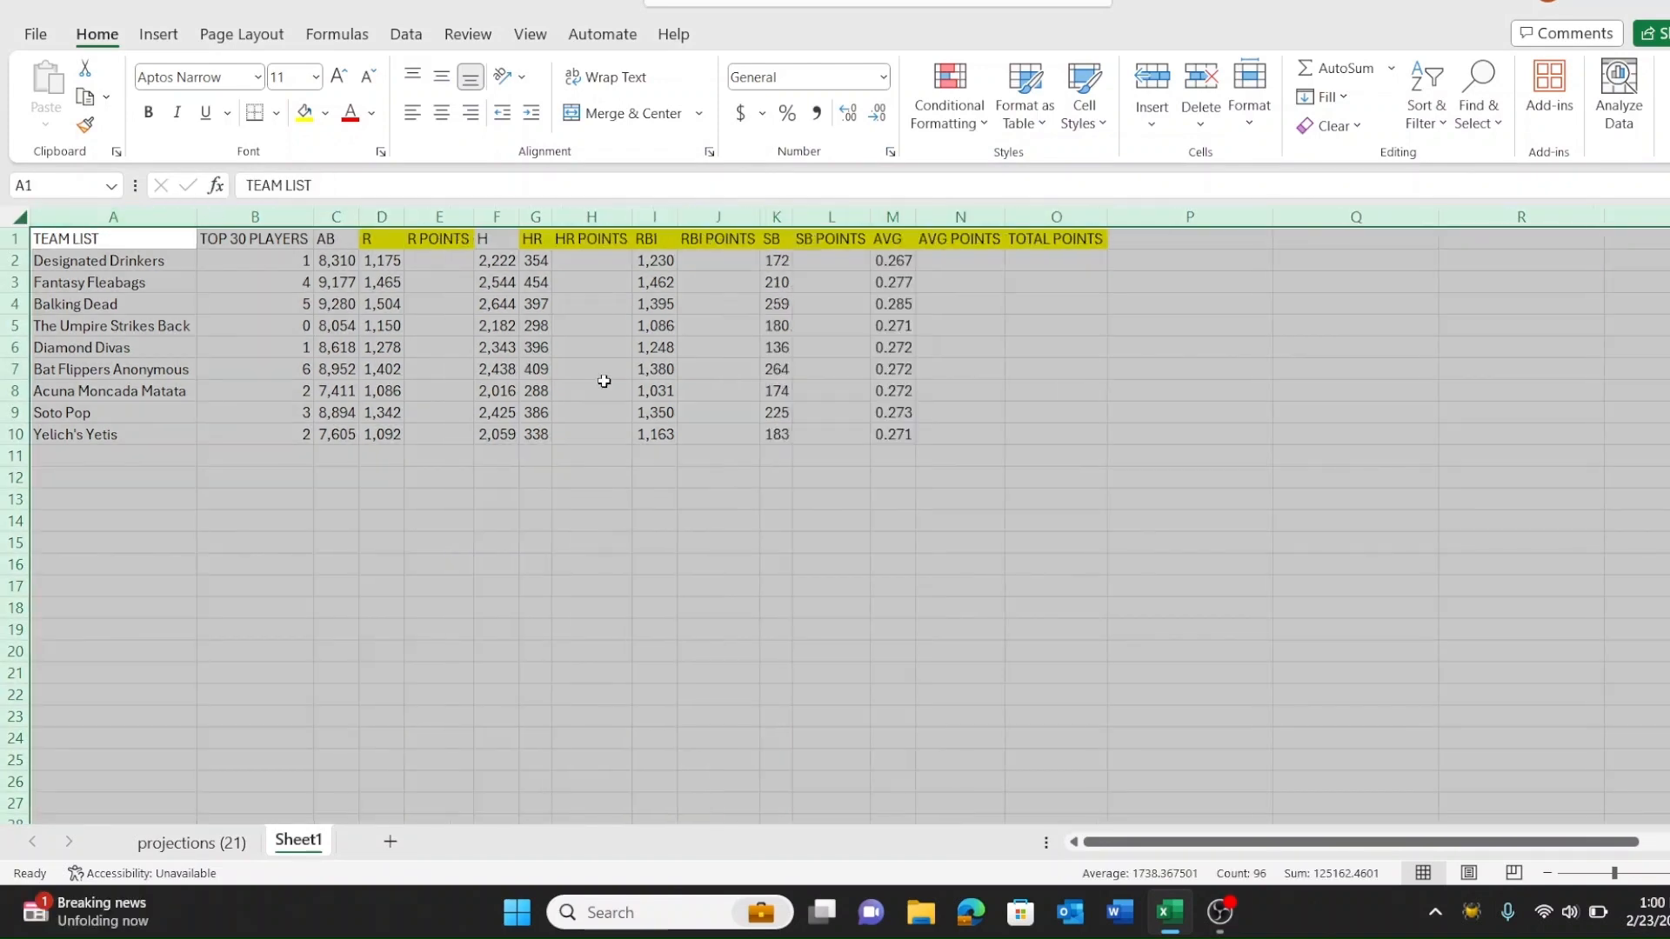
click(887, 393)
Step: Examine the team list, the empty R POINTS column, and the R and HR totals across the nine teams
click(600, 268)
click(448, 267)
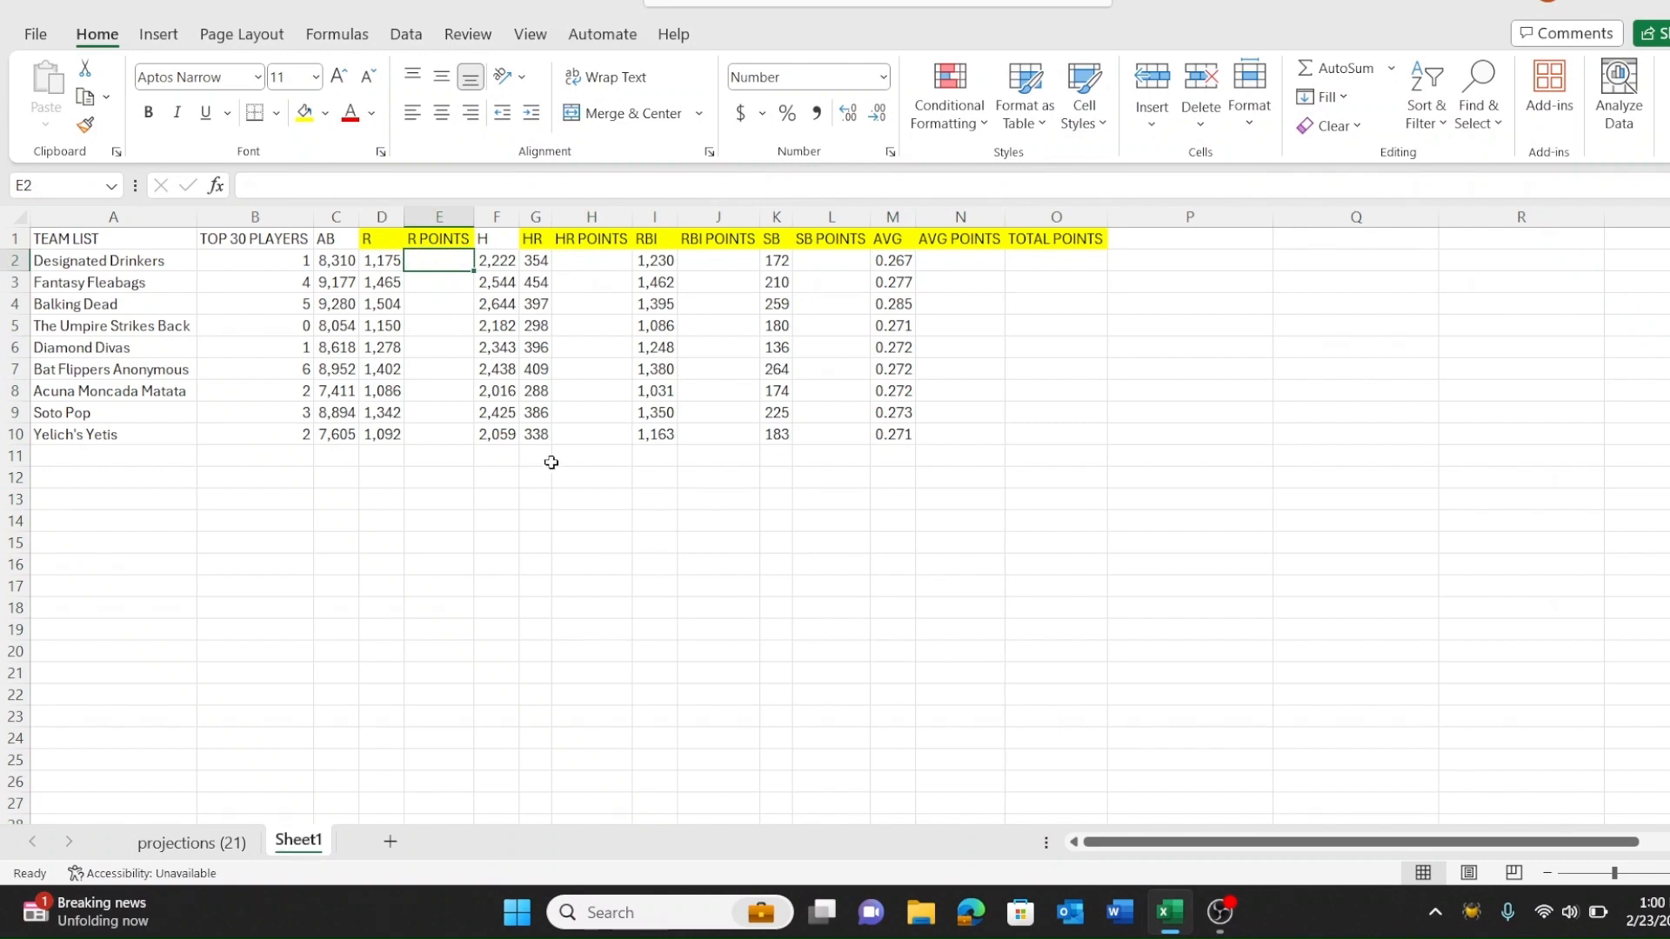
click(557, 491)
click(432, 262)
drag(125, 266, 119, 439)
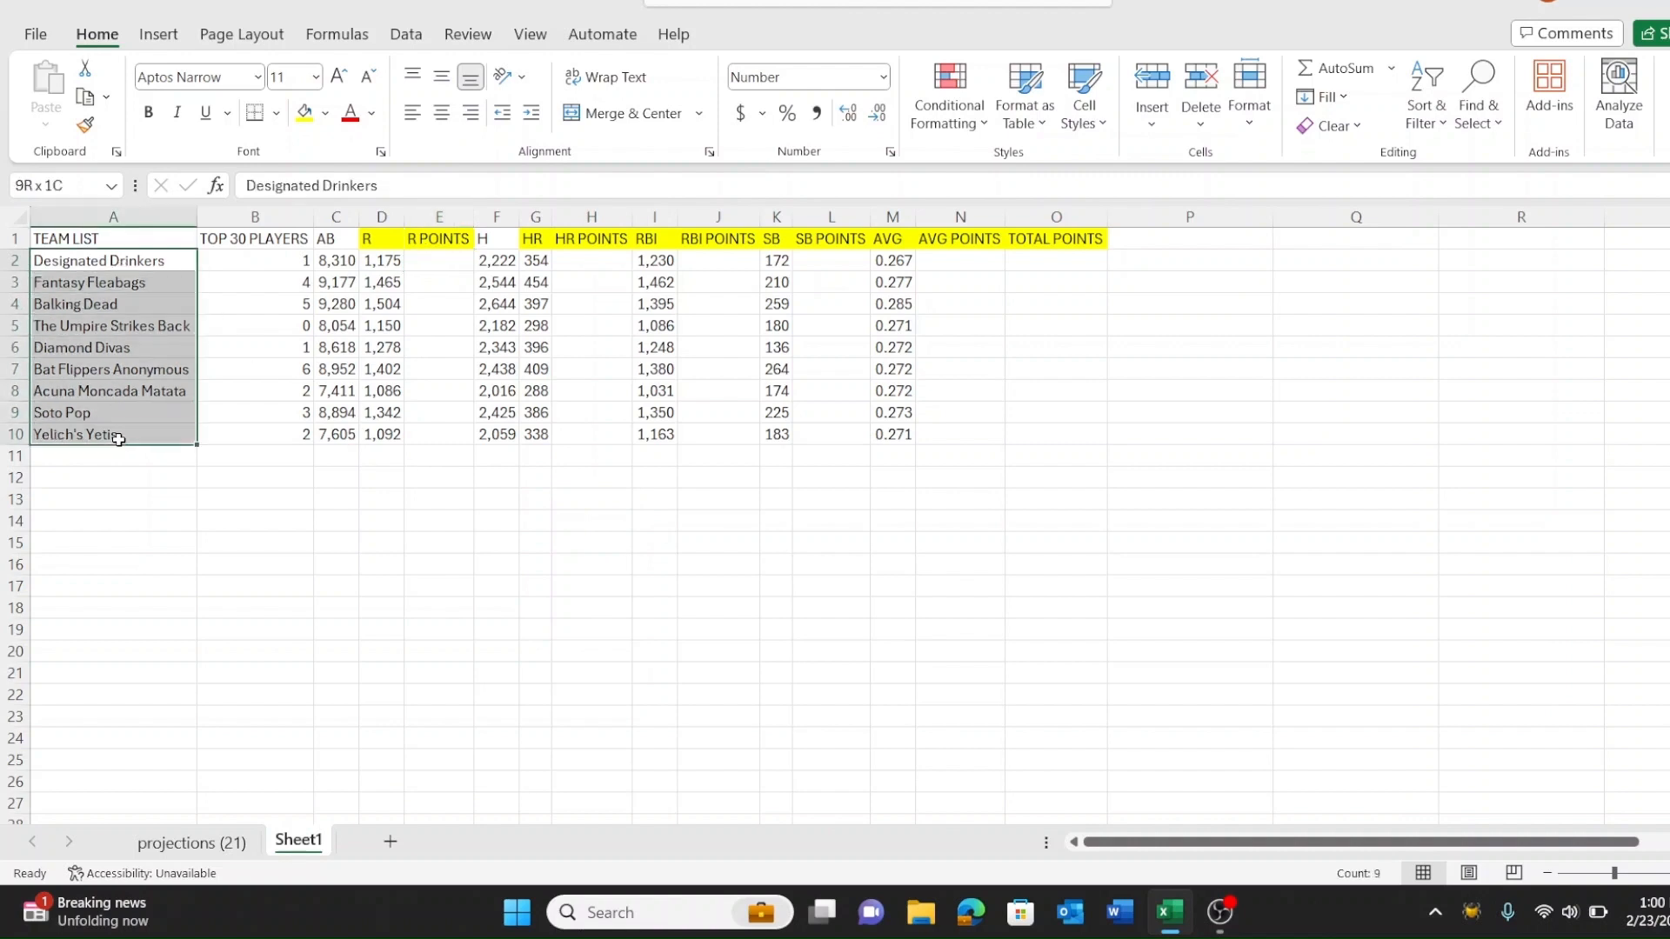
click(346, 546)
click(435, 266)
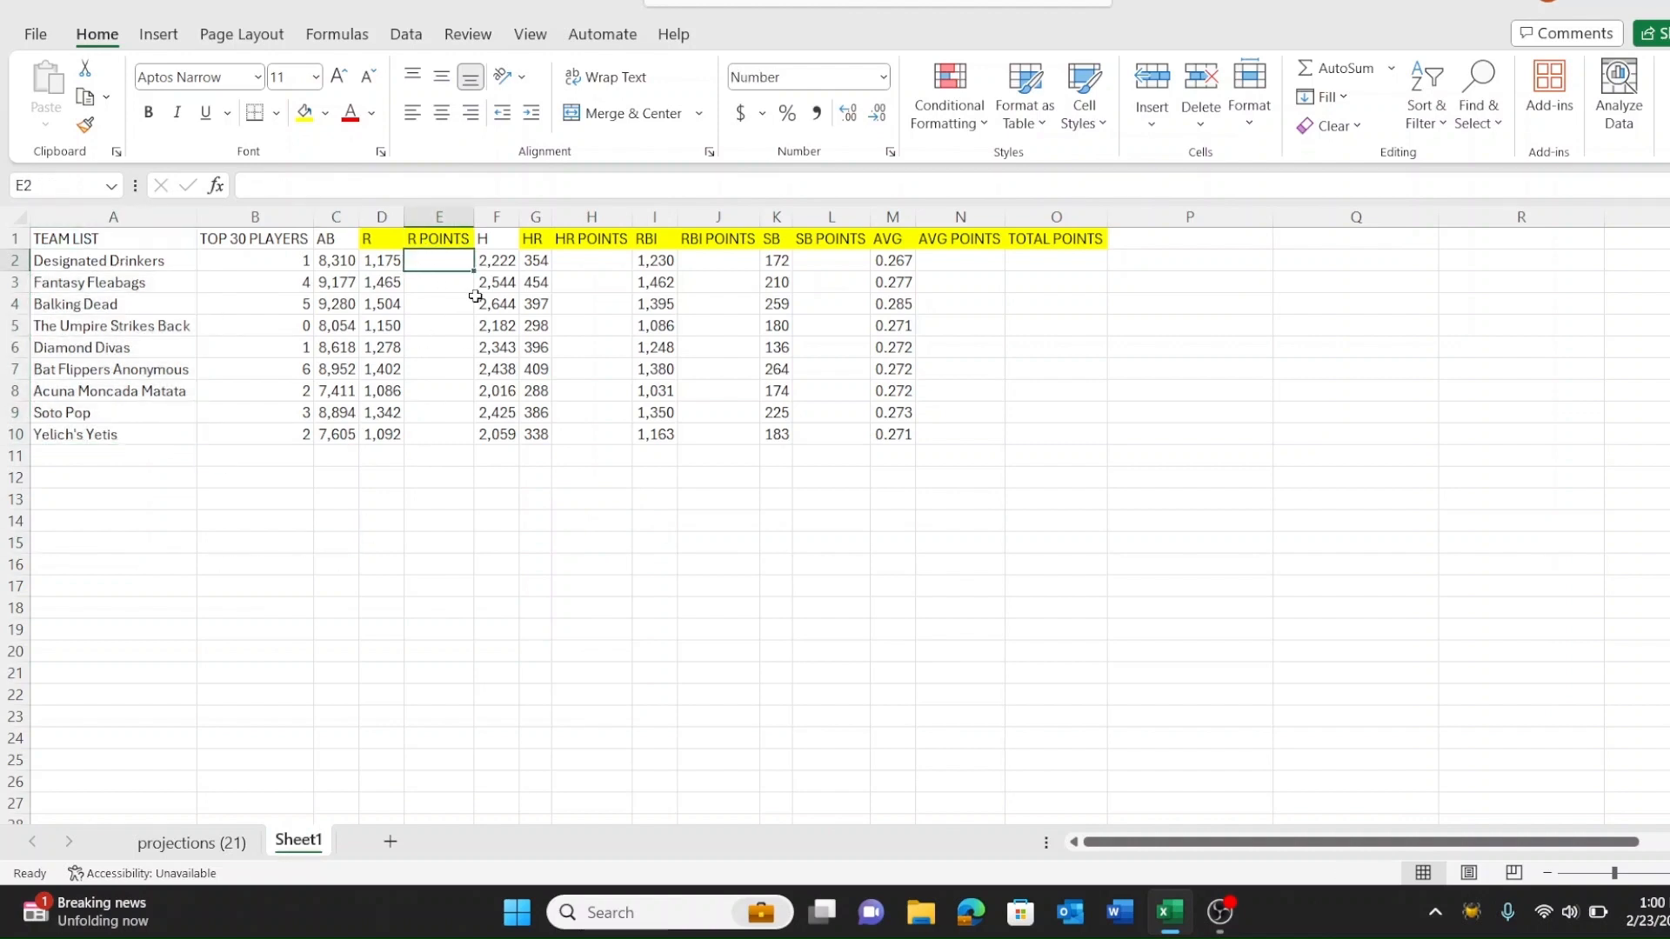
drag(382, 261, 381, 436)
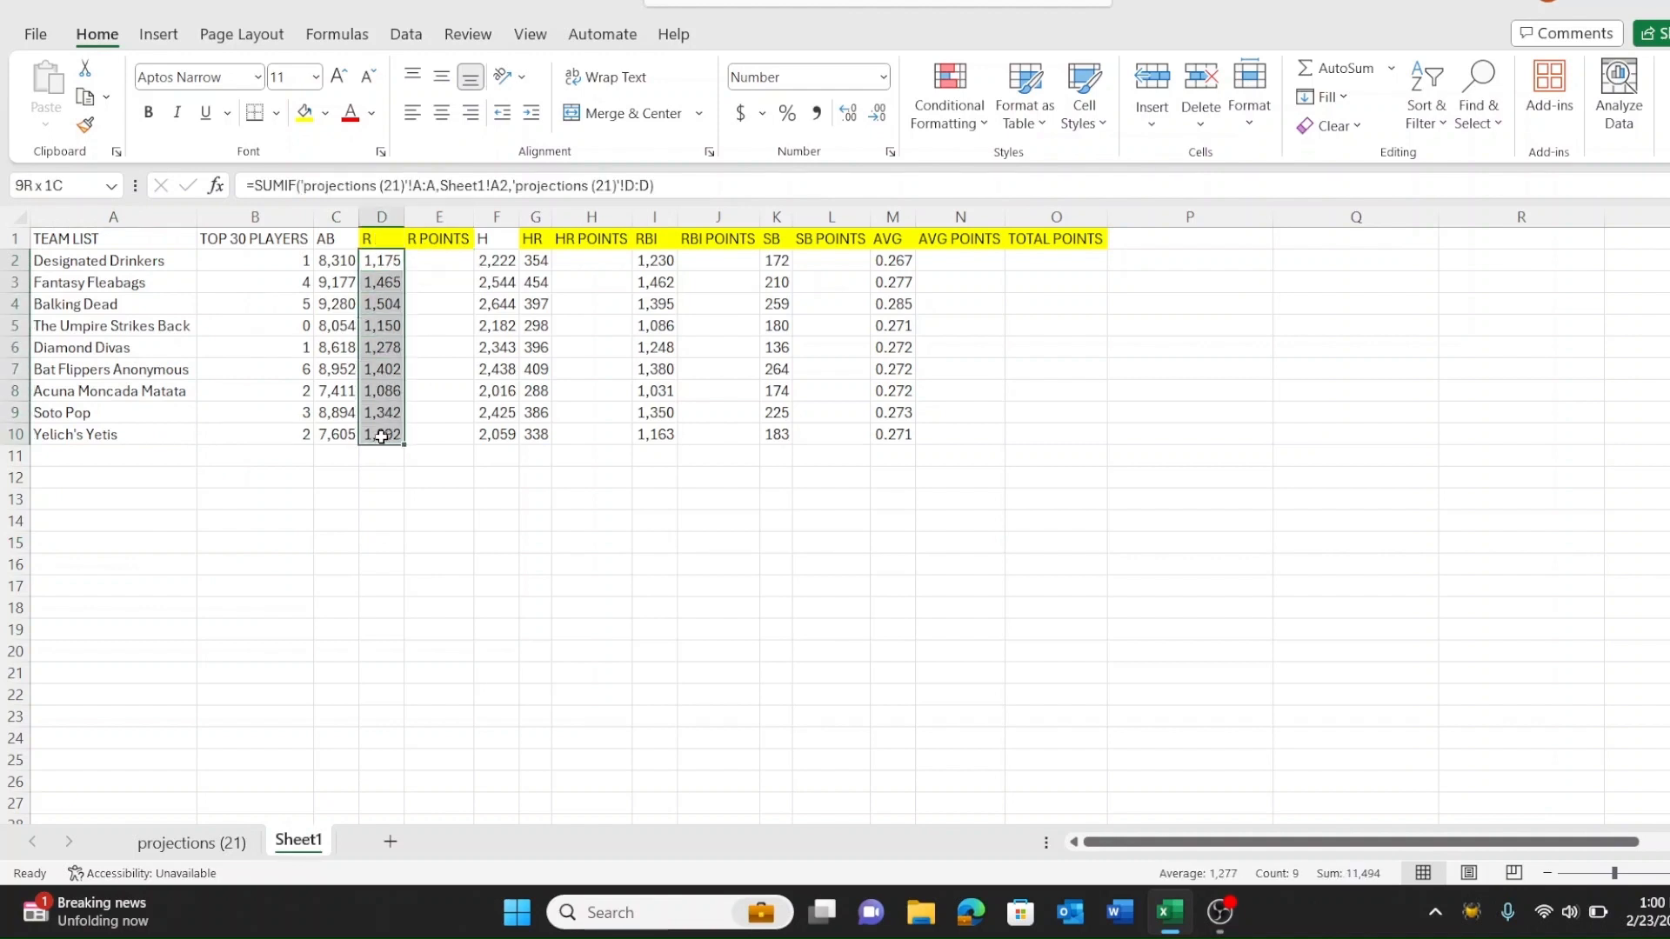
drag(535, 259, 542, 429)
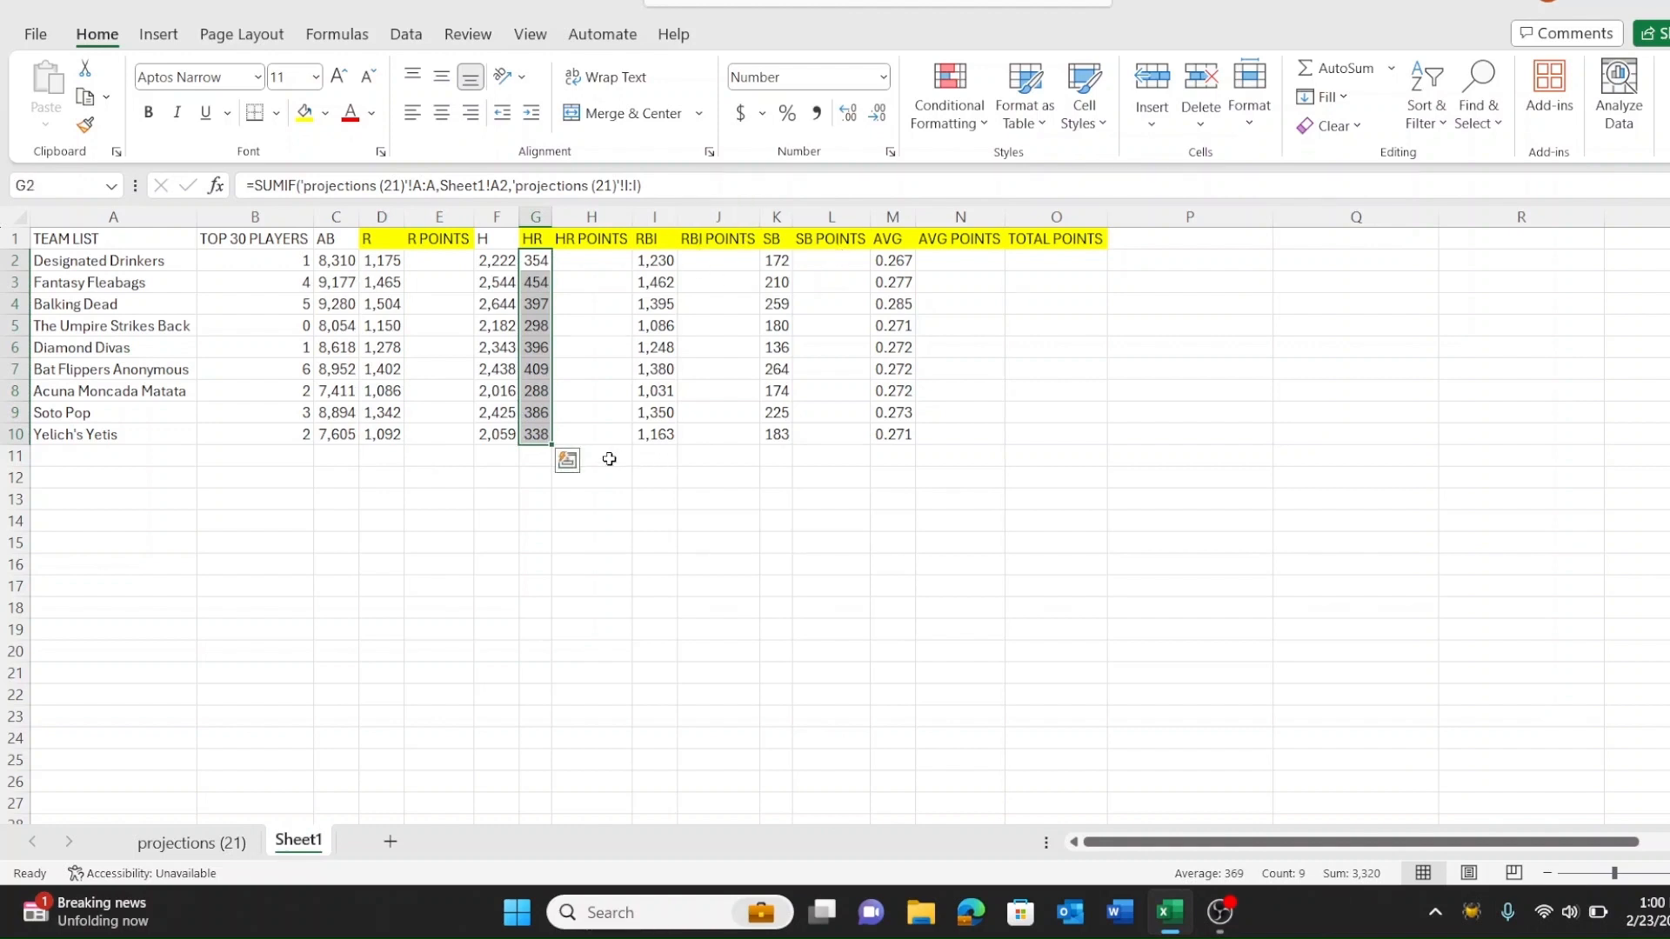
Step: Rank Designated Drinkers' runs in E2 in descending order with the formula =RANK(D2,D2:D10,0)
click(433, 264)
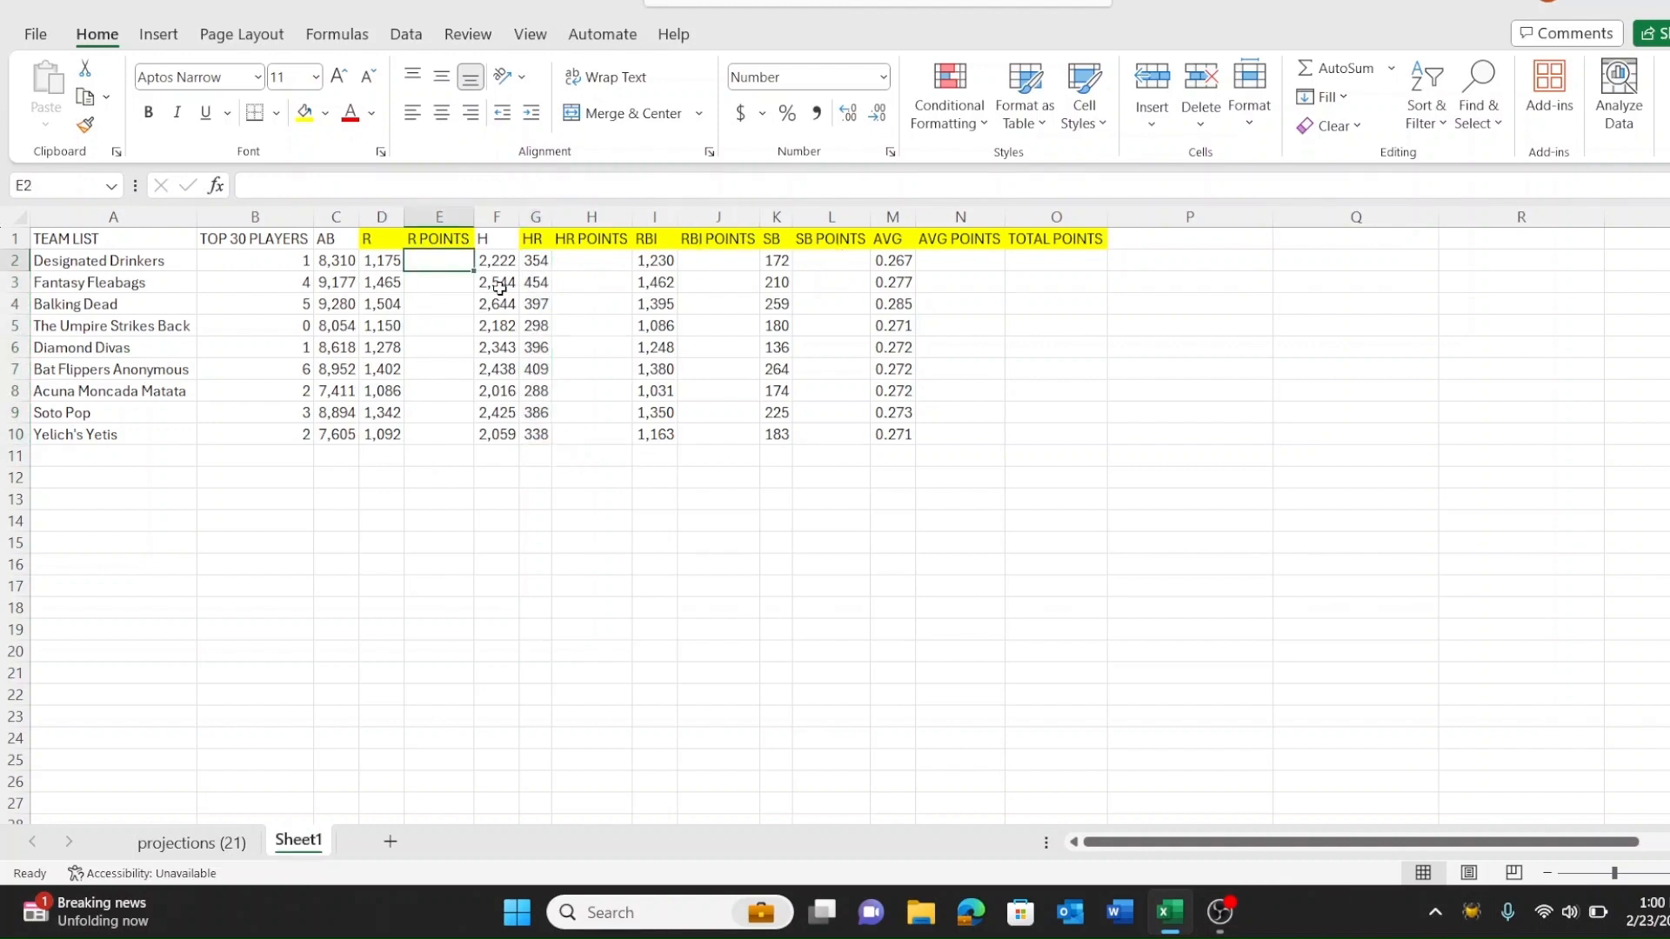
text(=)
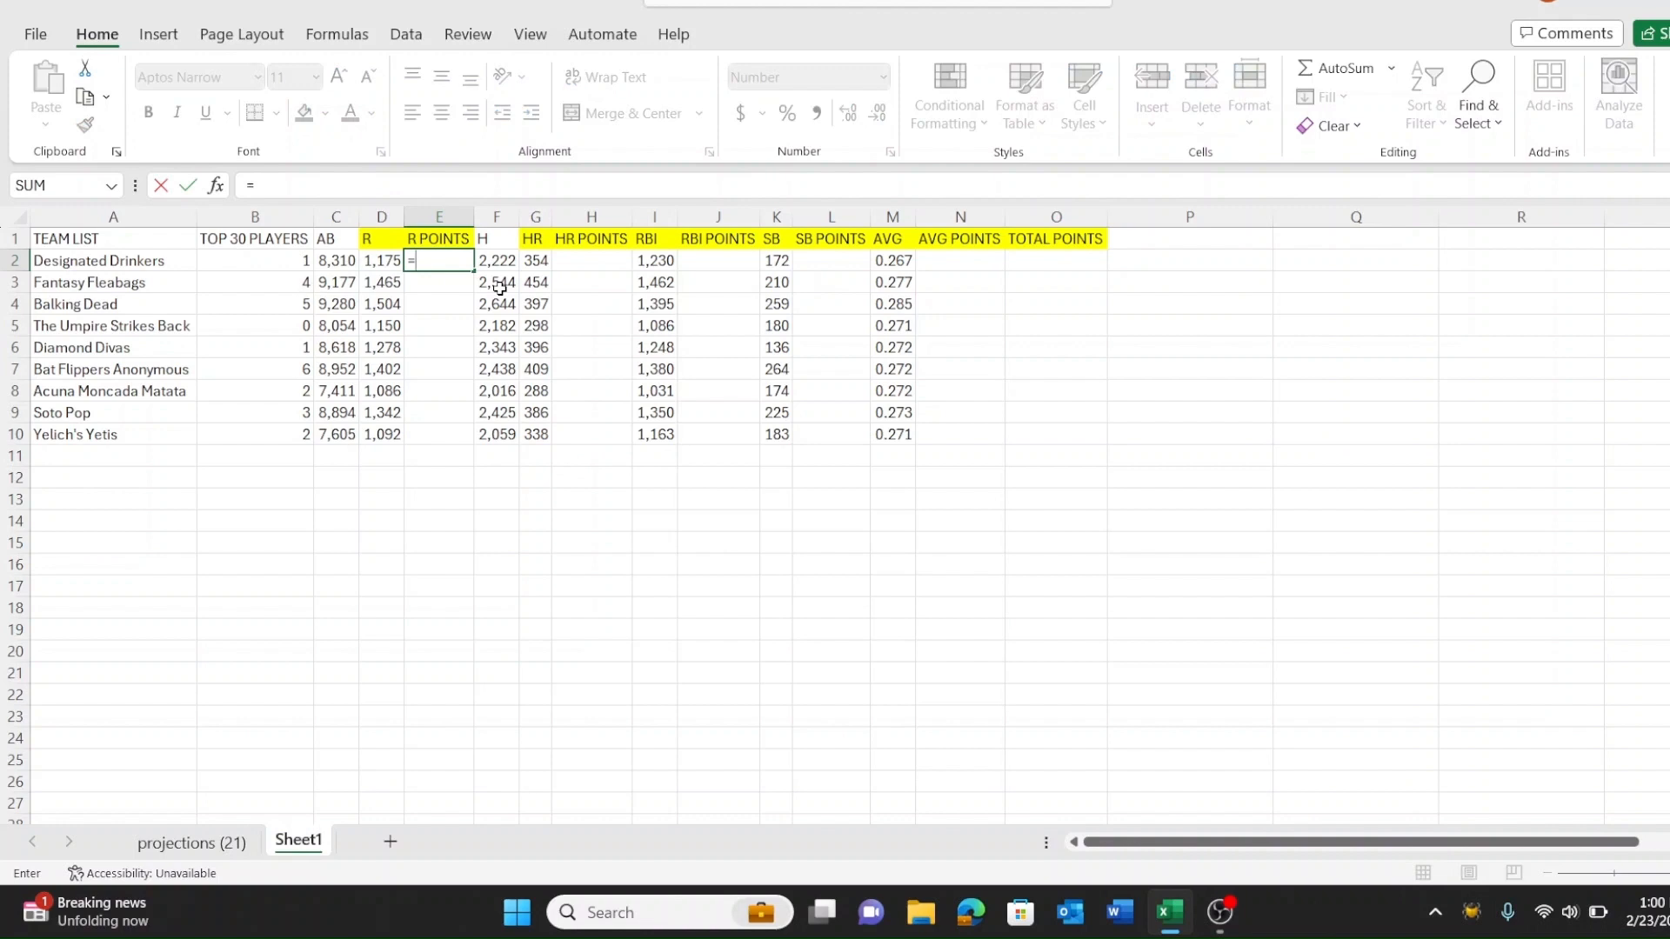
text(RANK()
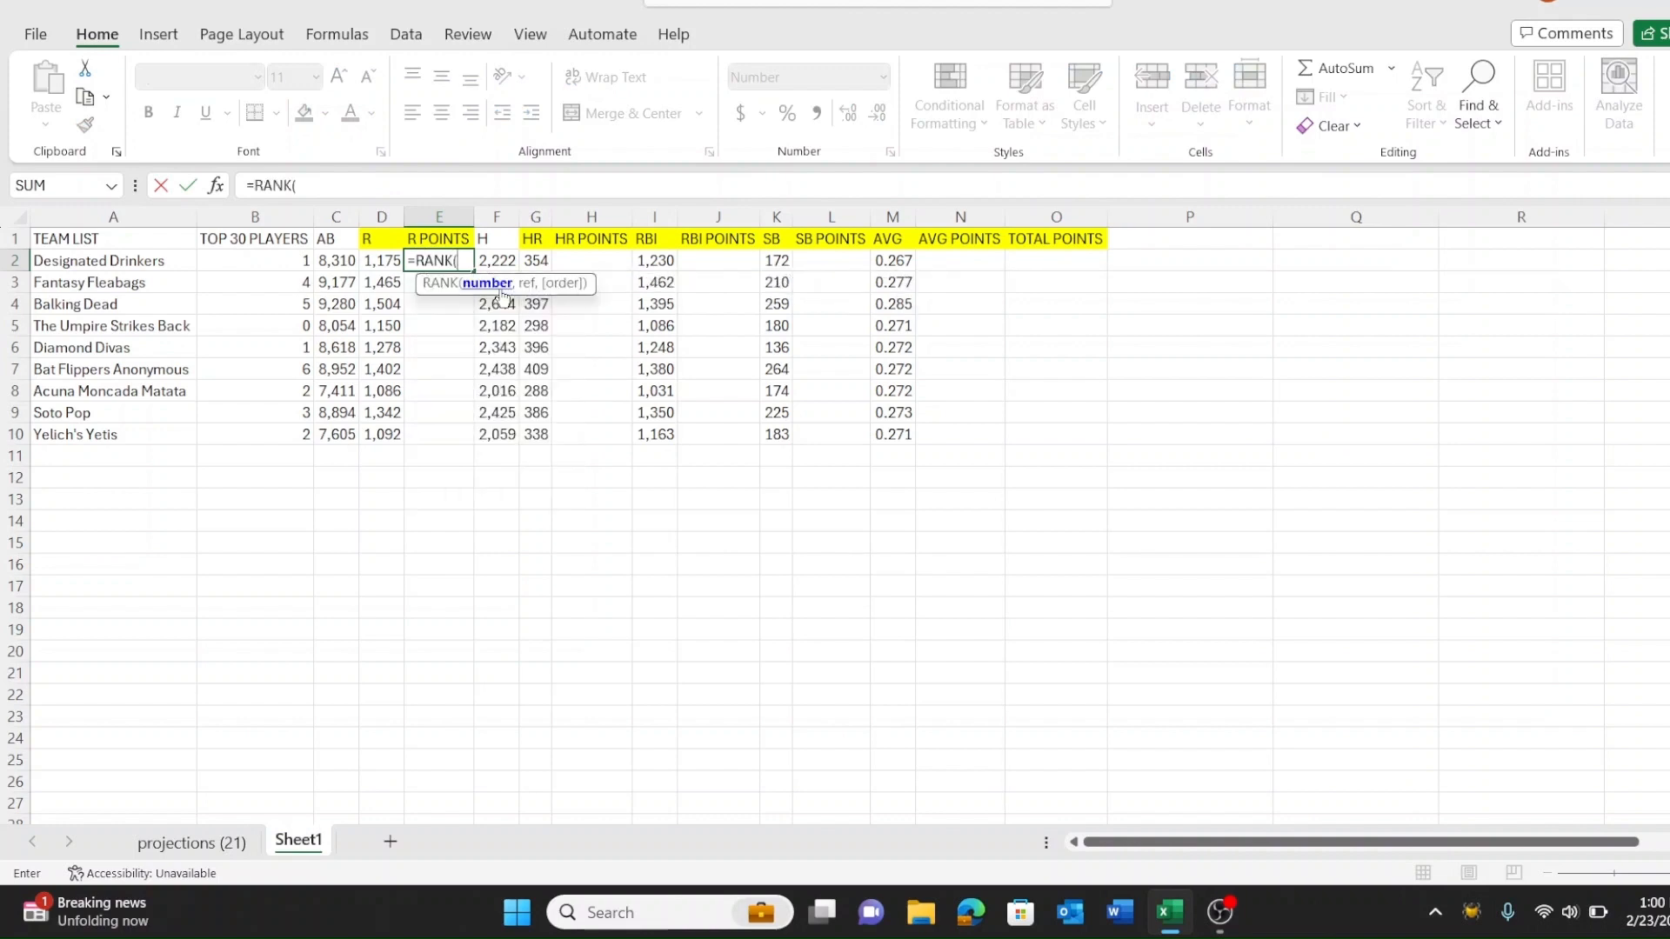
click(382, 262)
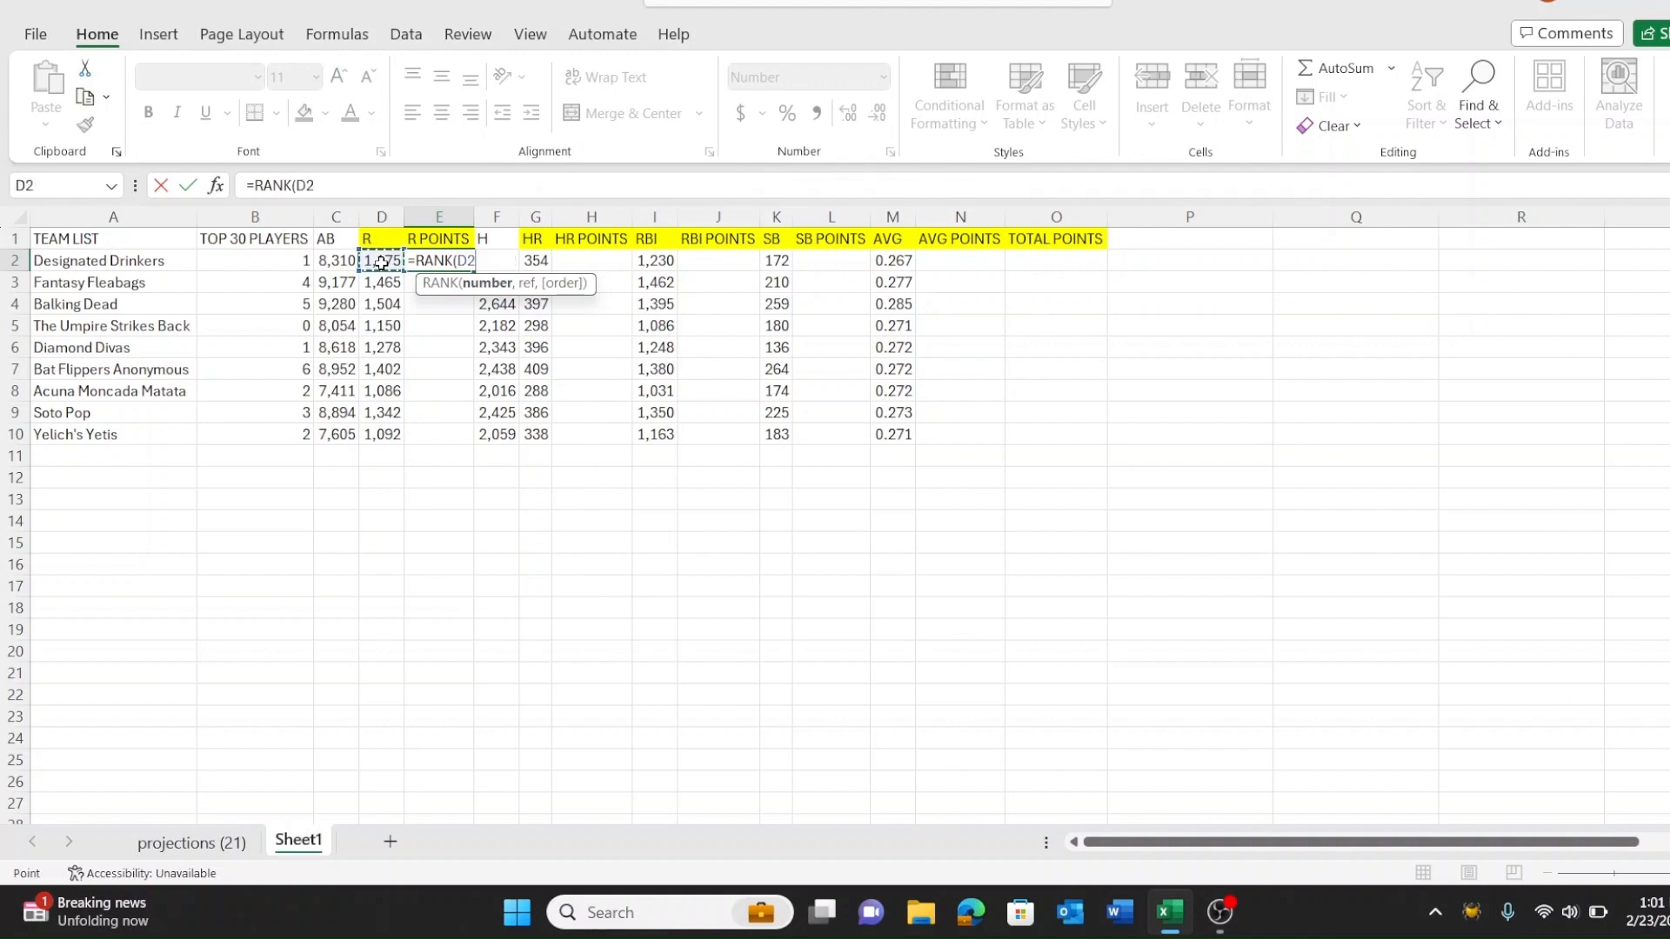
text(,)
drag(381, 263, 384, 436)
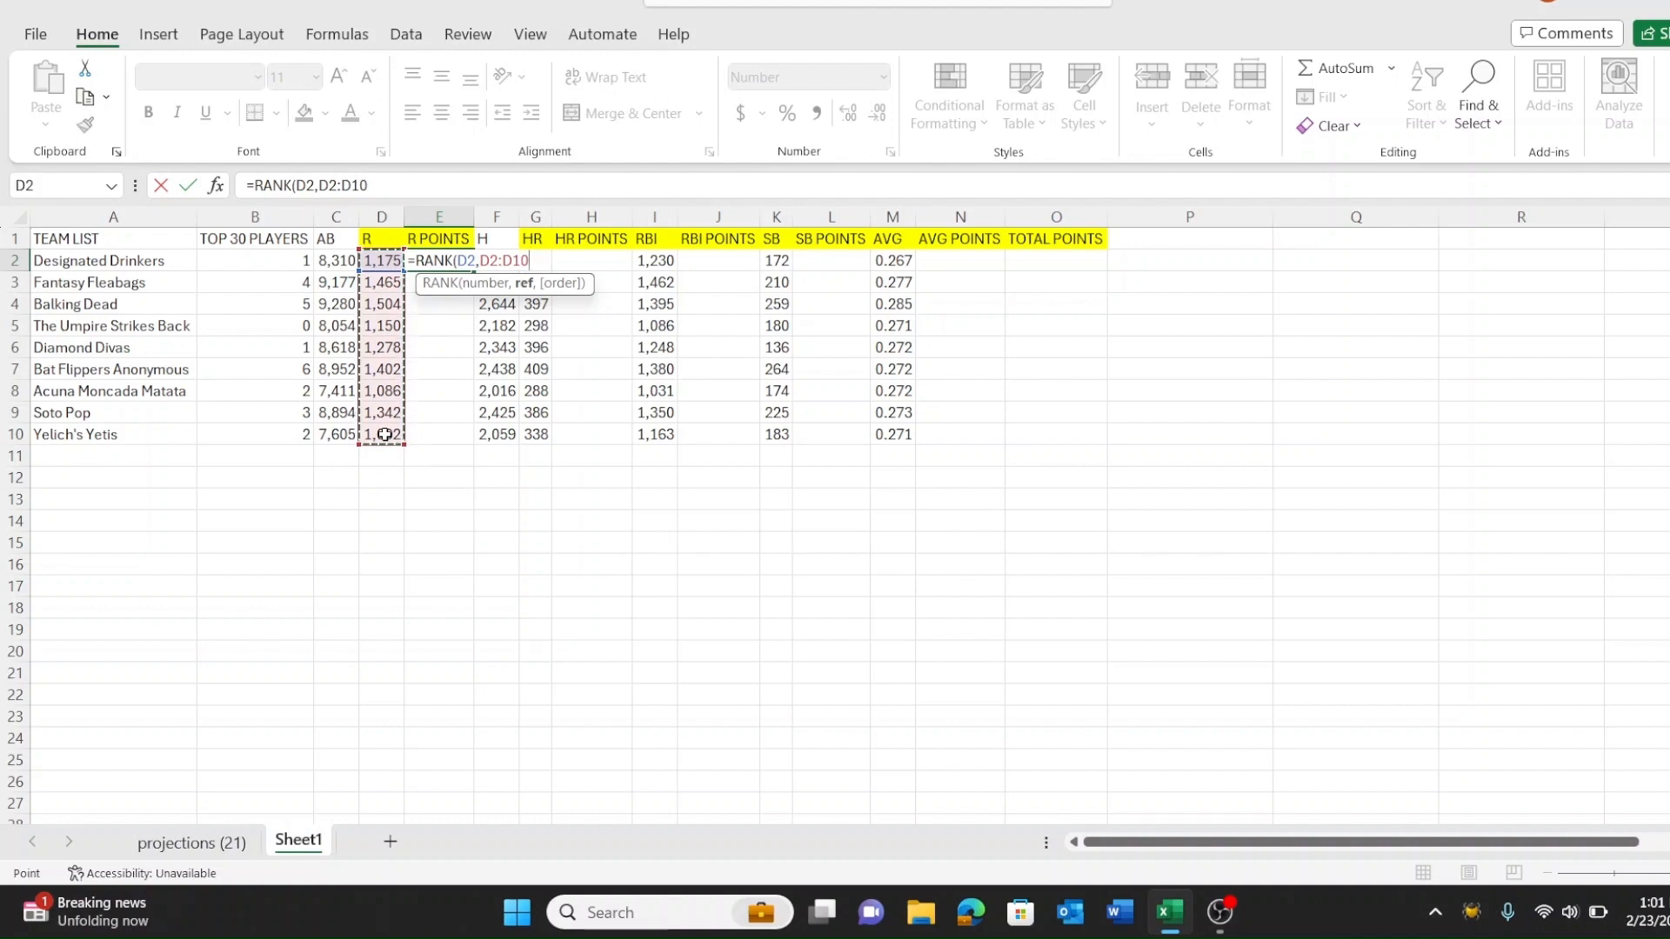
text(,)
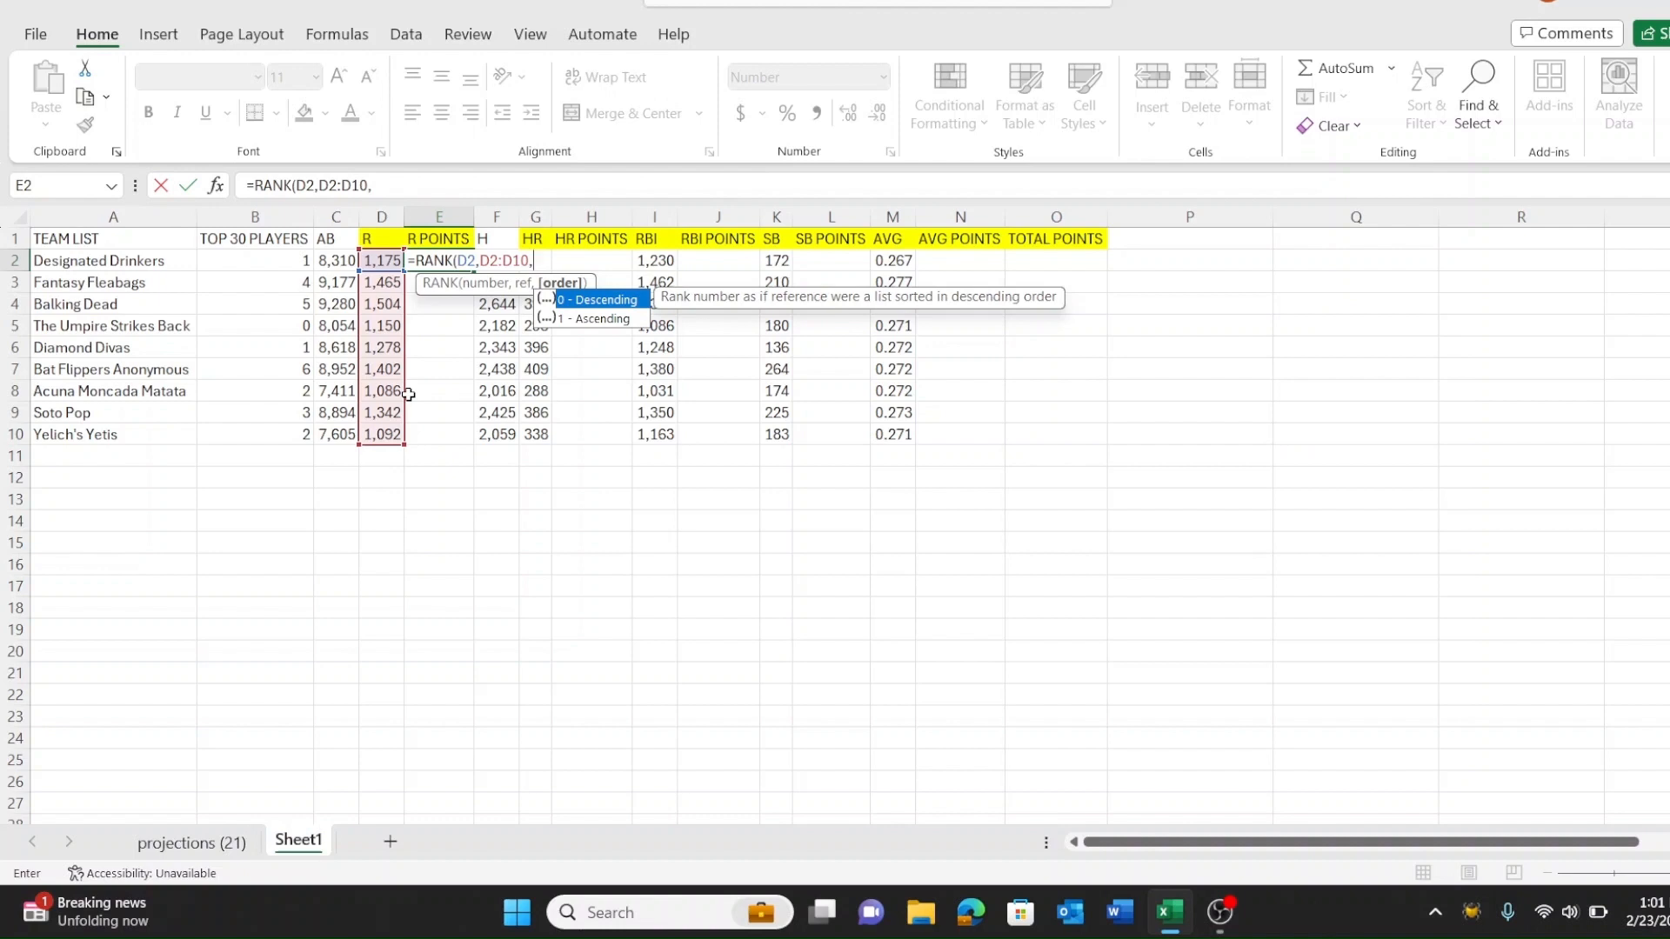
text(0))
key(Return)
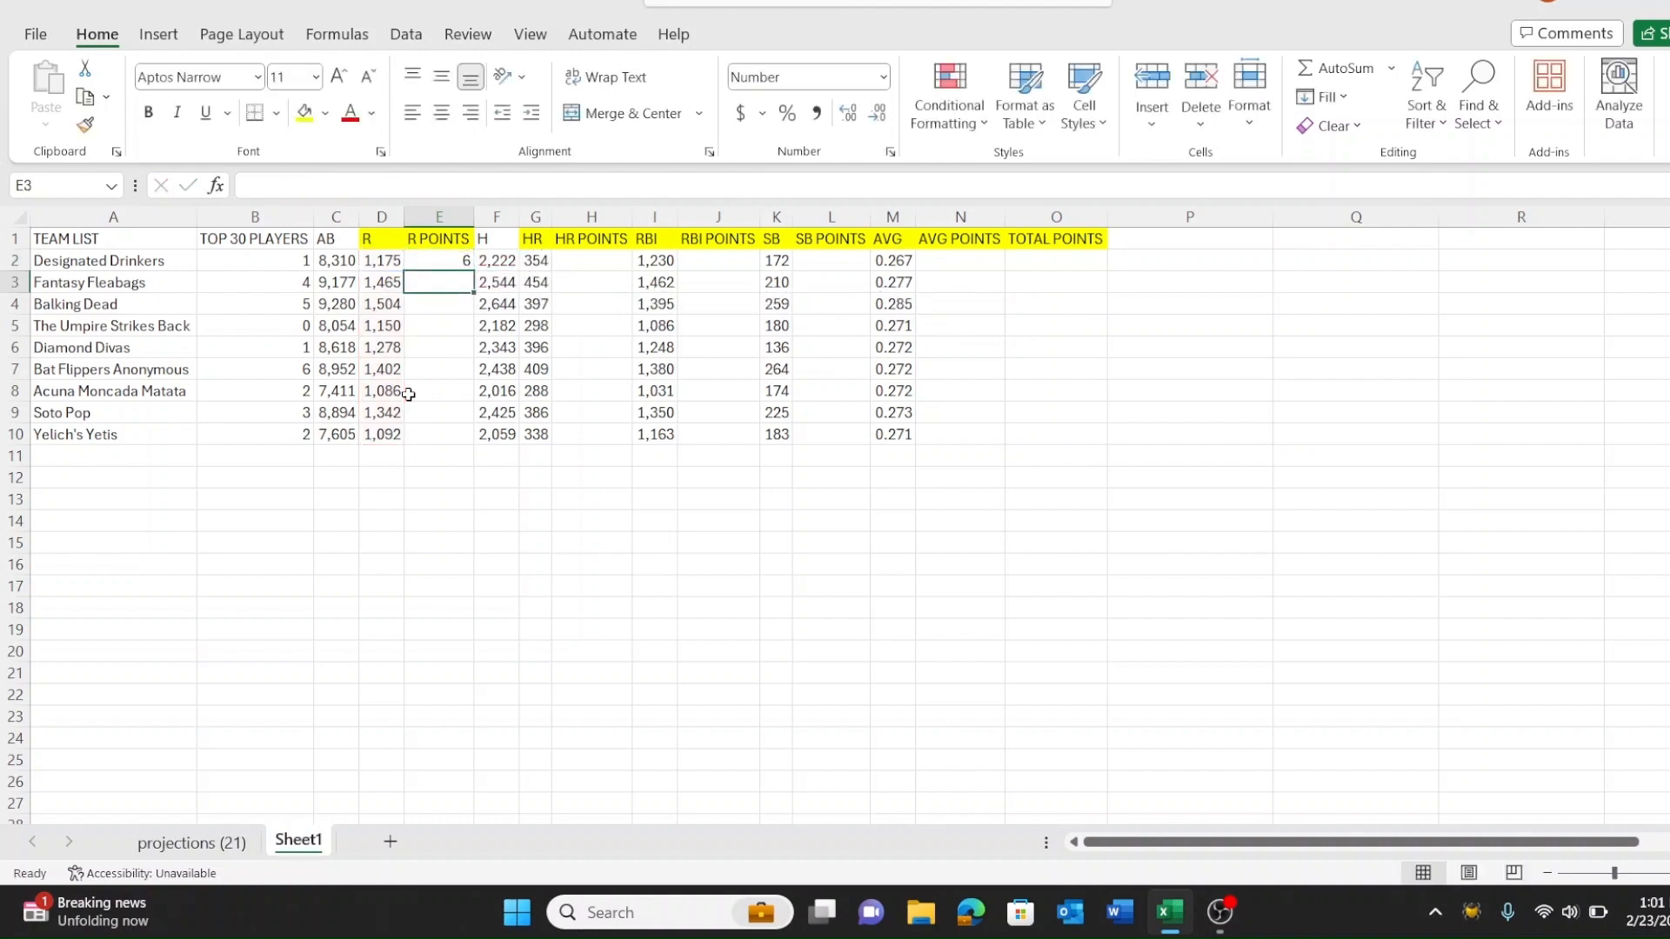
Step: Copy the RANK formula from E2 down to E3:E10
click(435, 430)
click(432, 263)
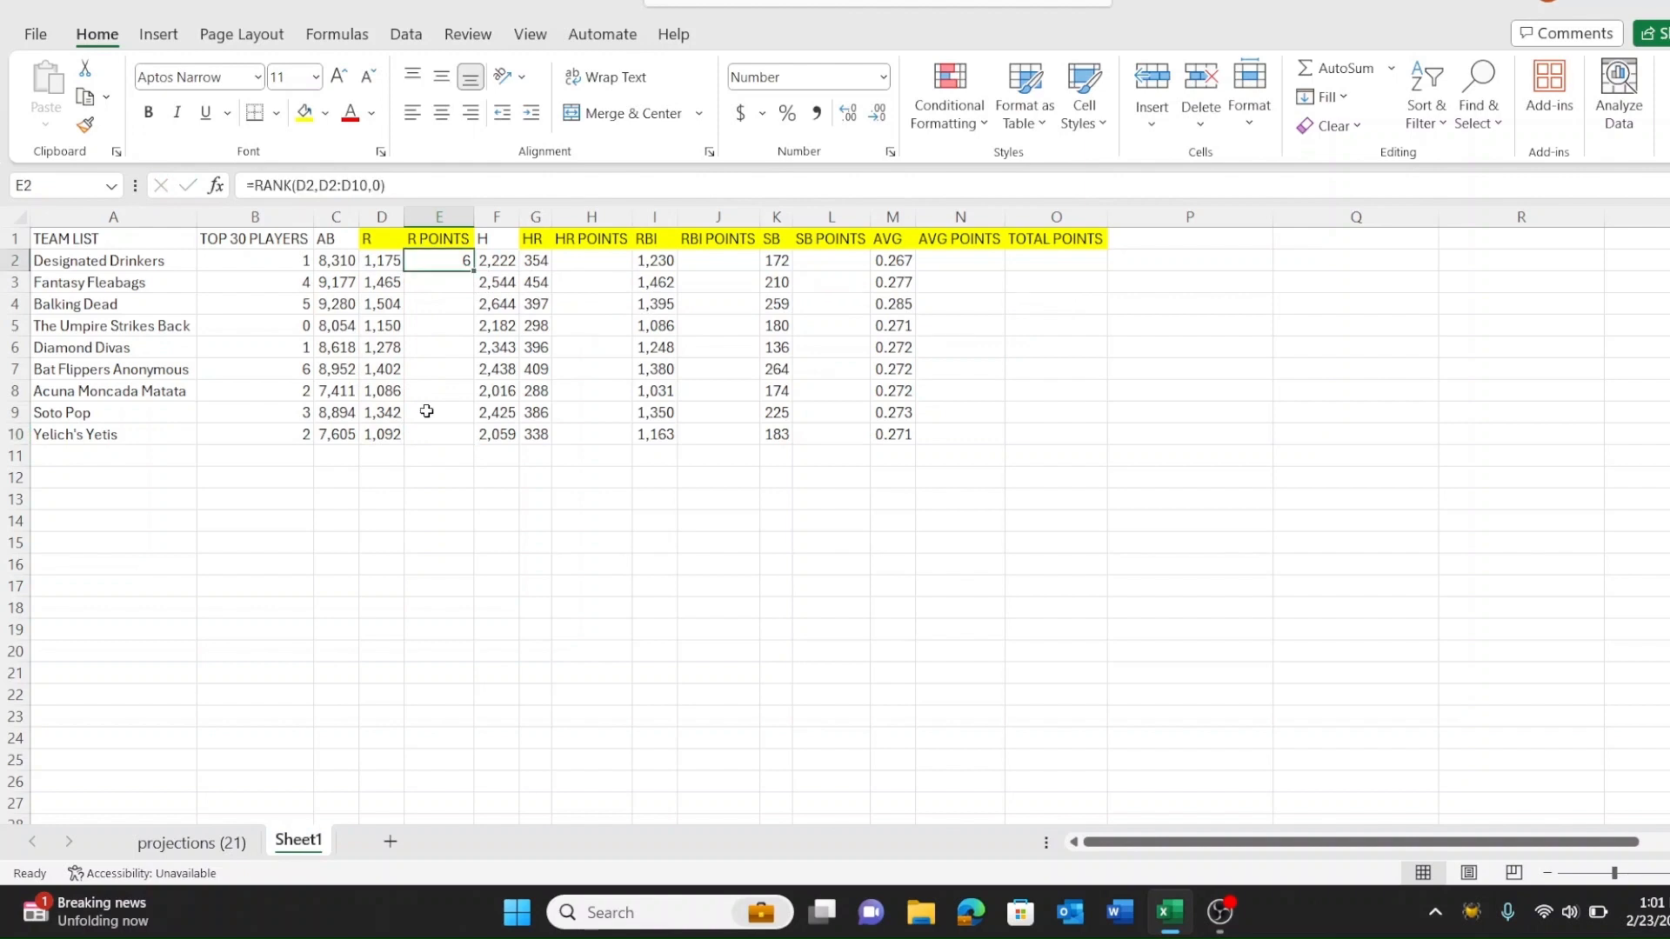
key(ctrl+c)
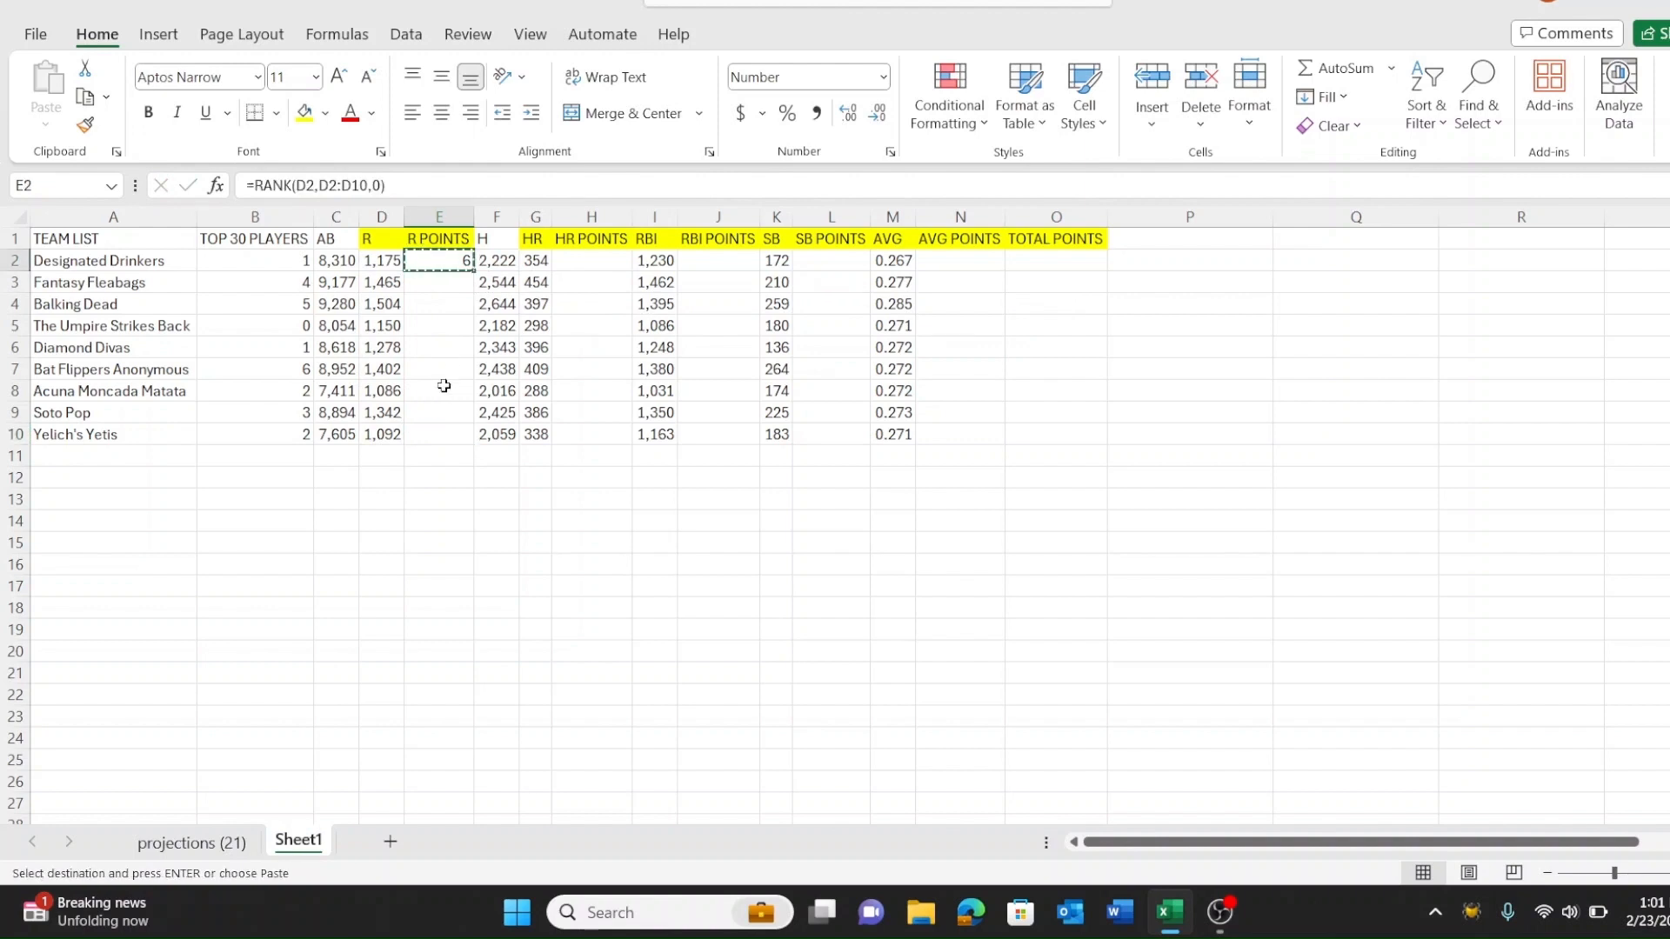
drag(435, 281, 436, 424)
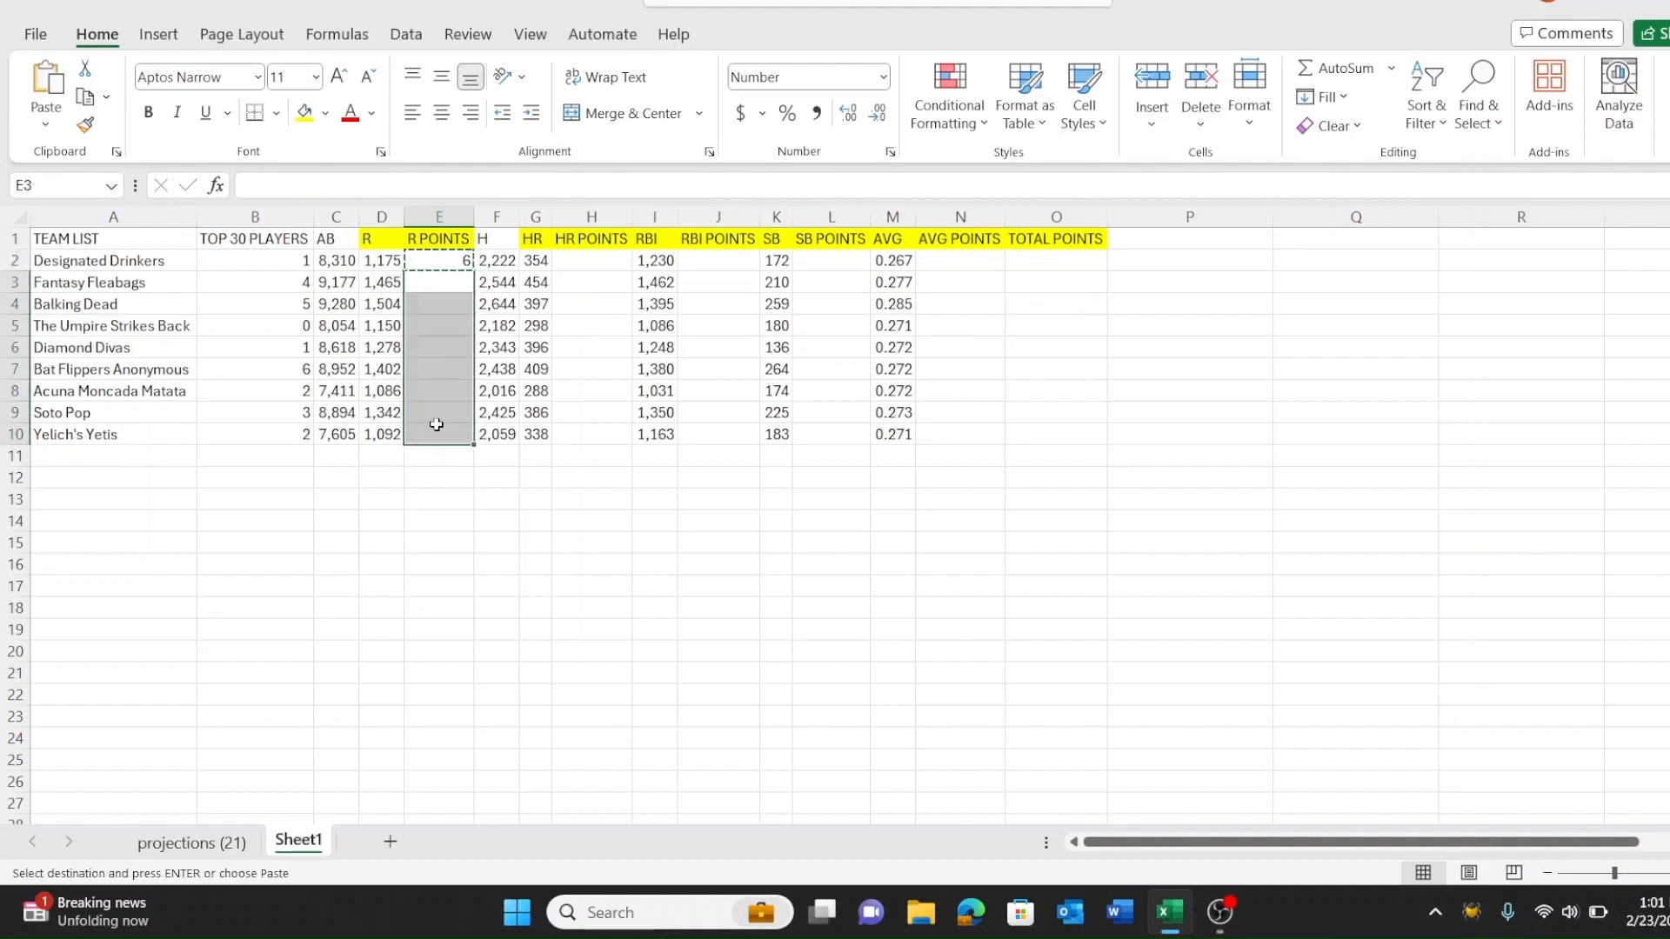
key(ctrl+v)
click(400, 545)
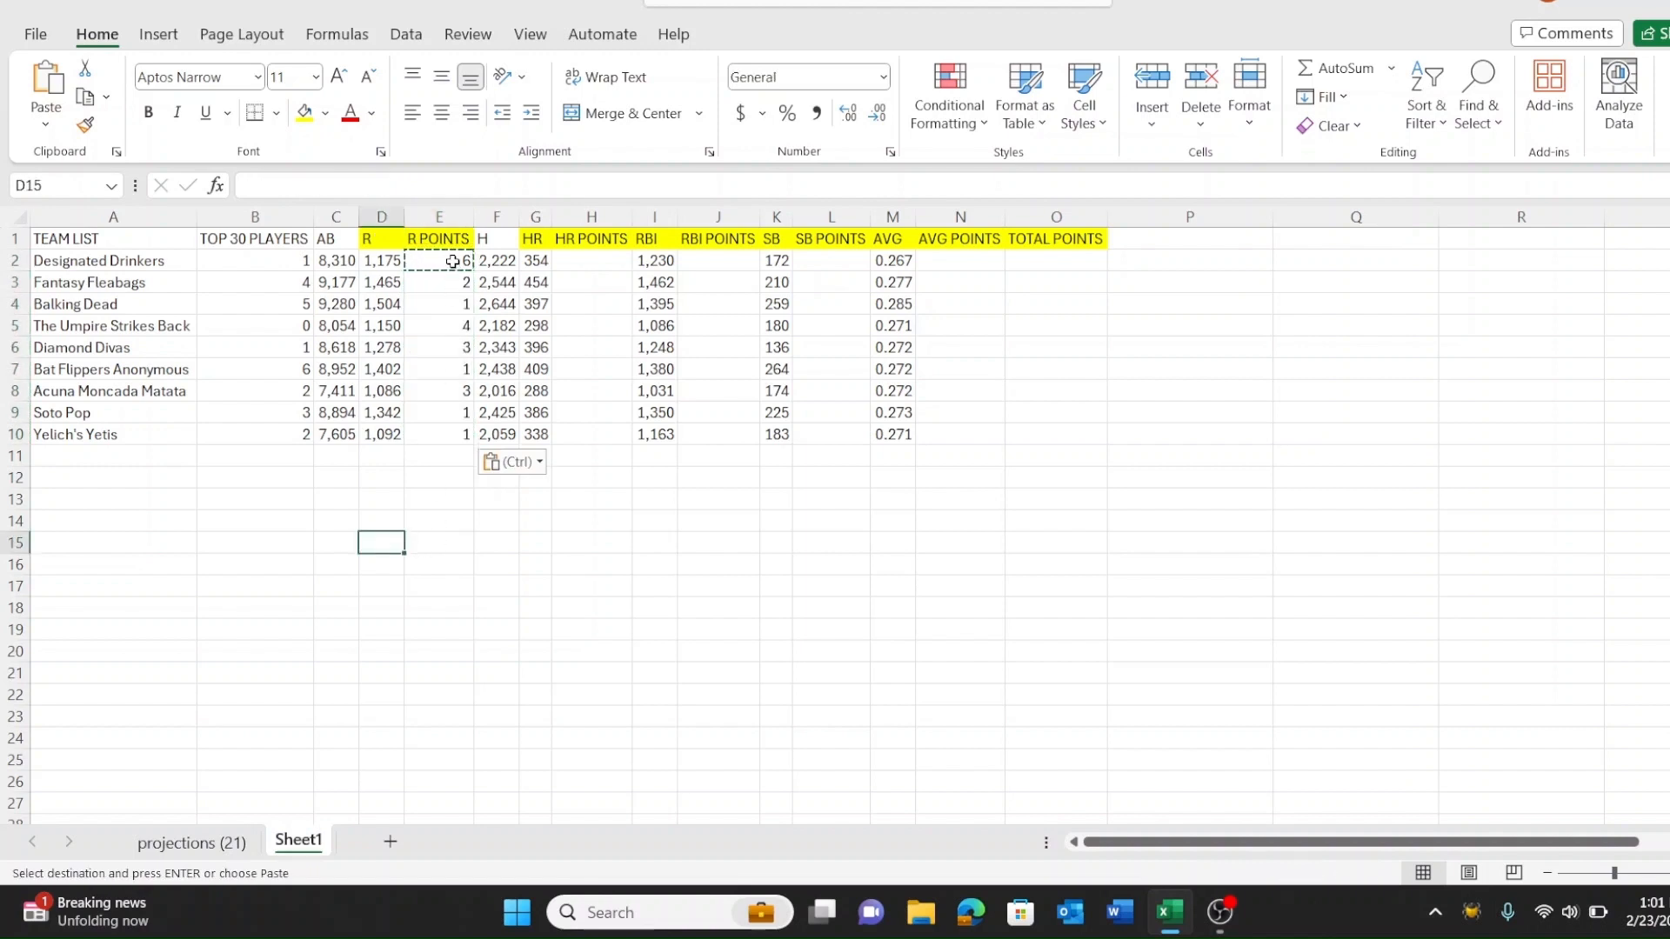
Step: Check the R POINTS ranks and compare the range references in the copied RANK formulas row by row
drag(453, 262, 447, 439)
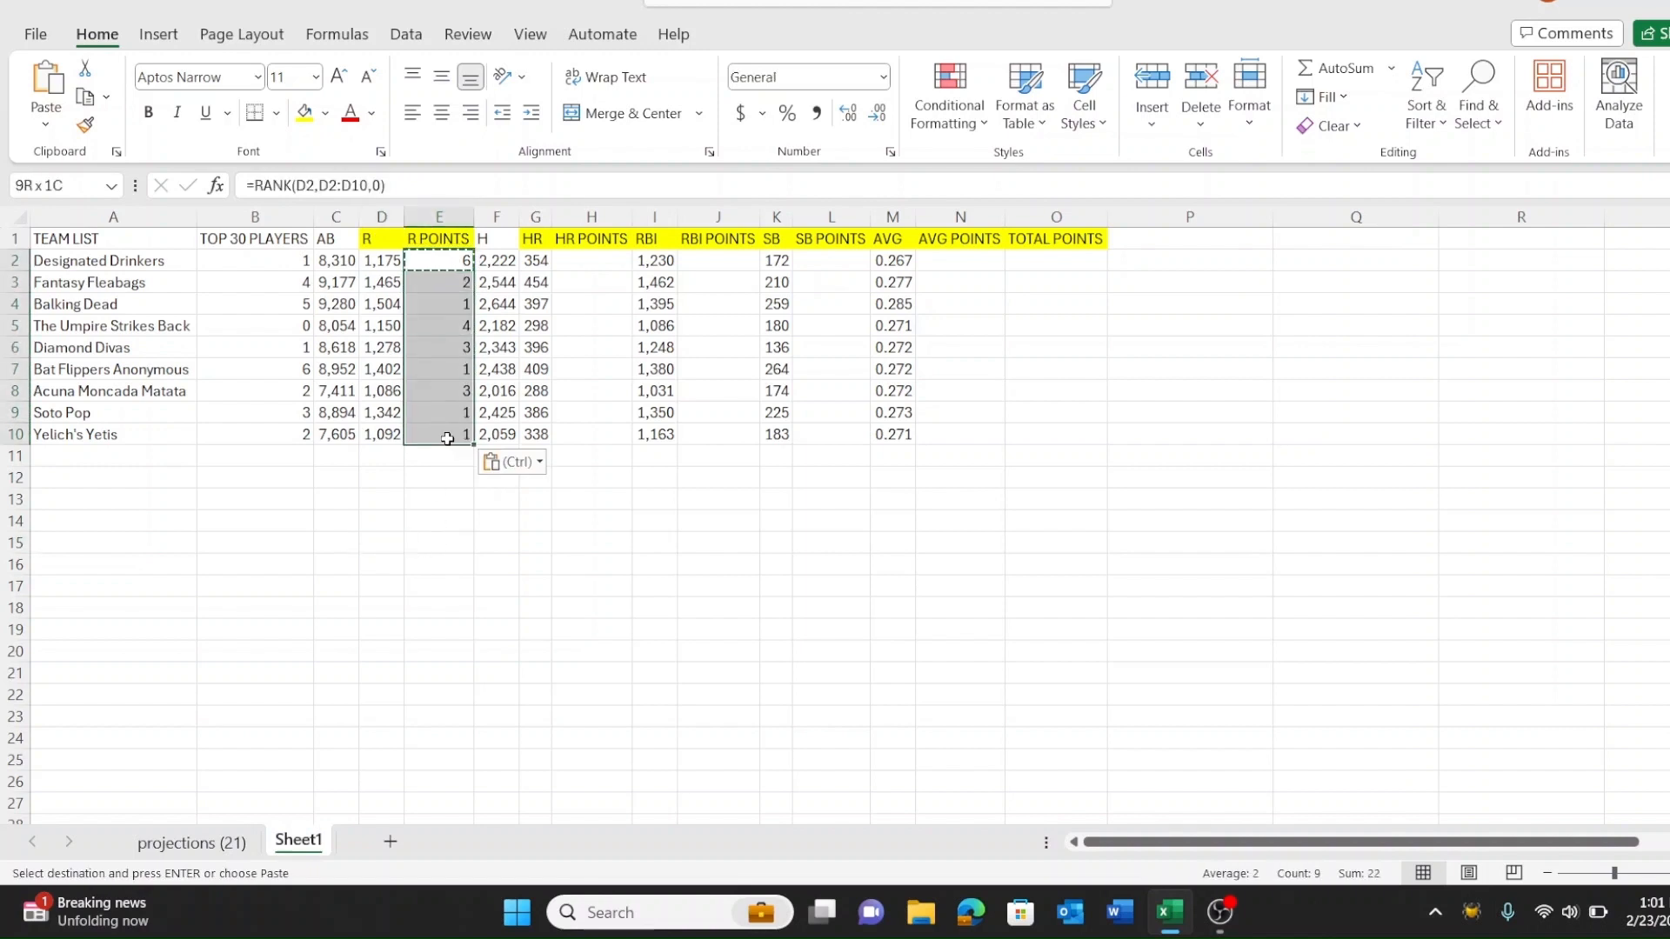
click(436, 481)
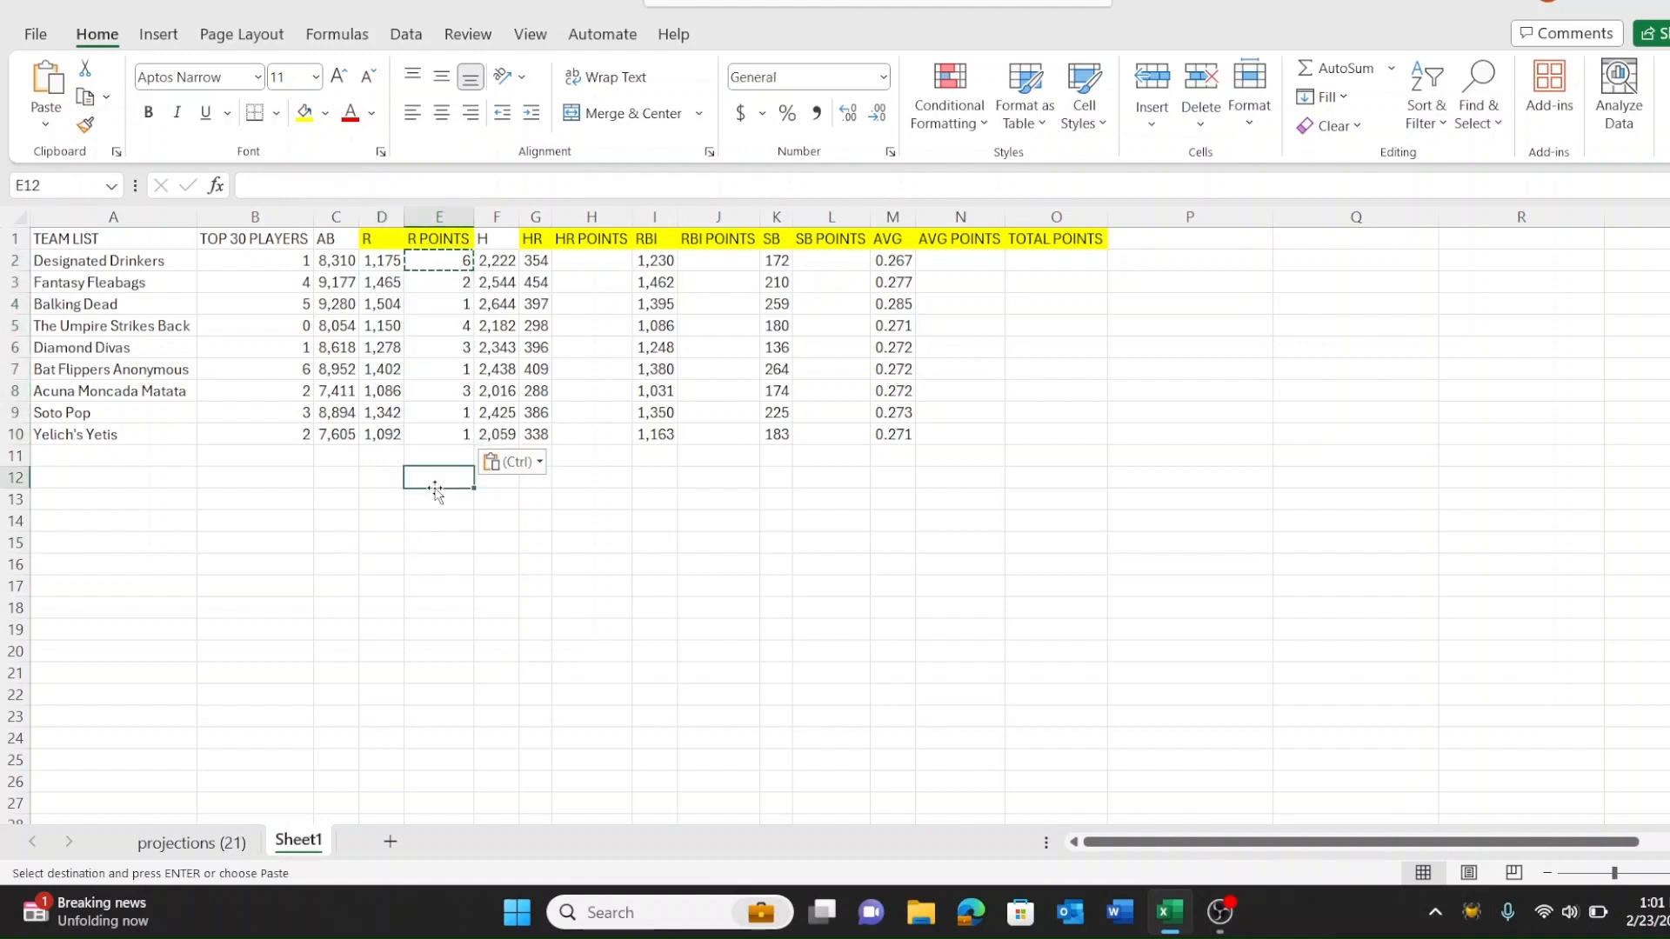
click(444, 264)
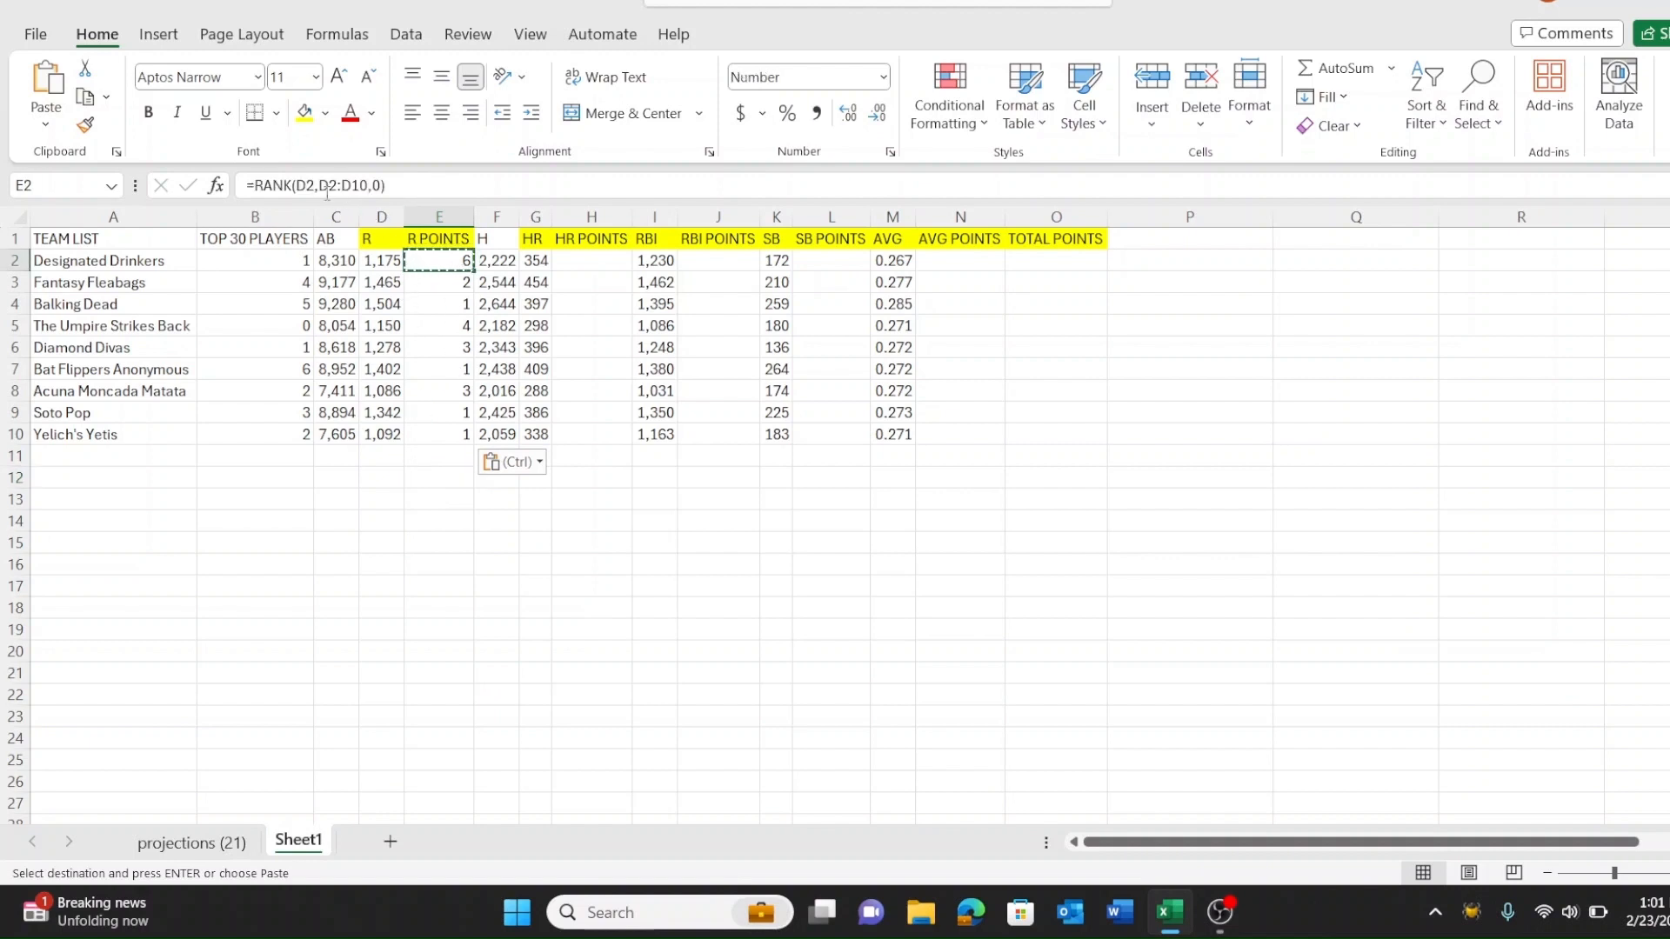
click(454, 284)
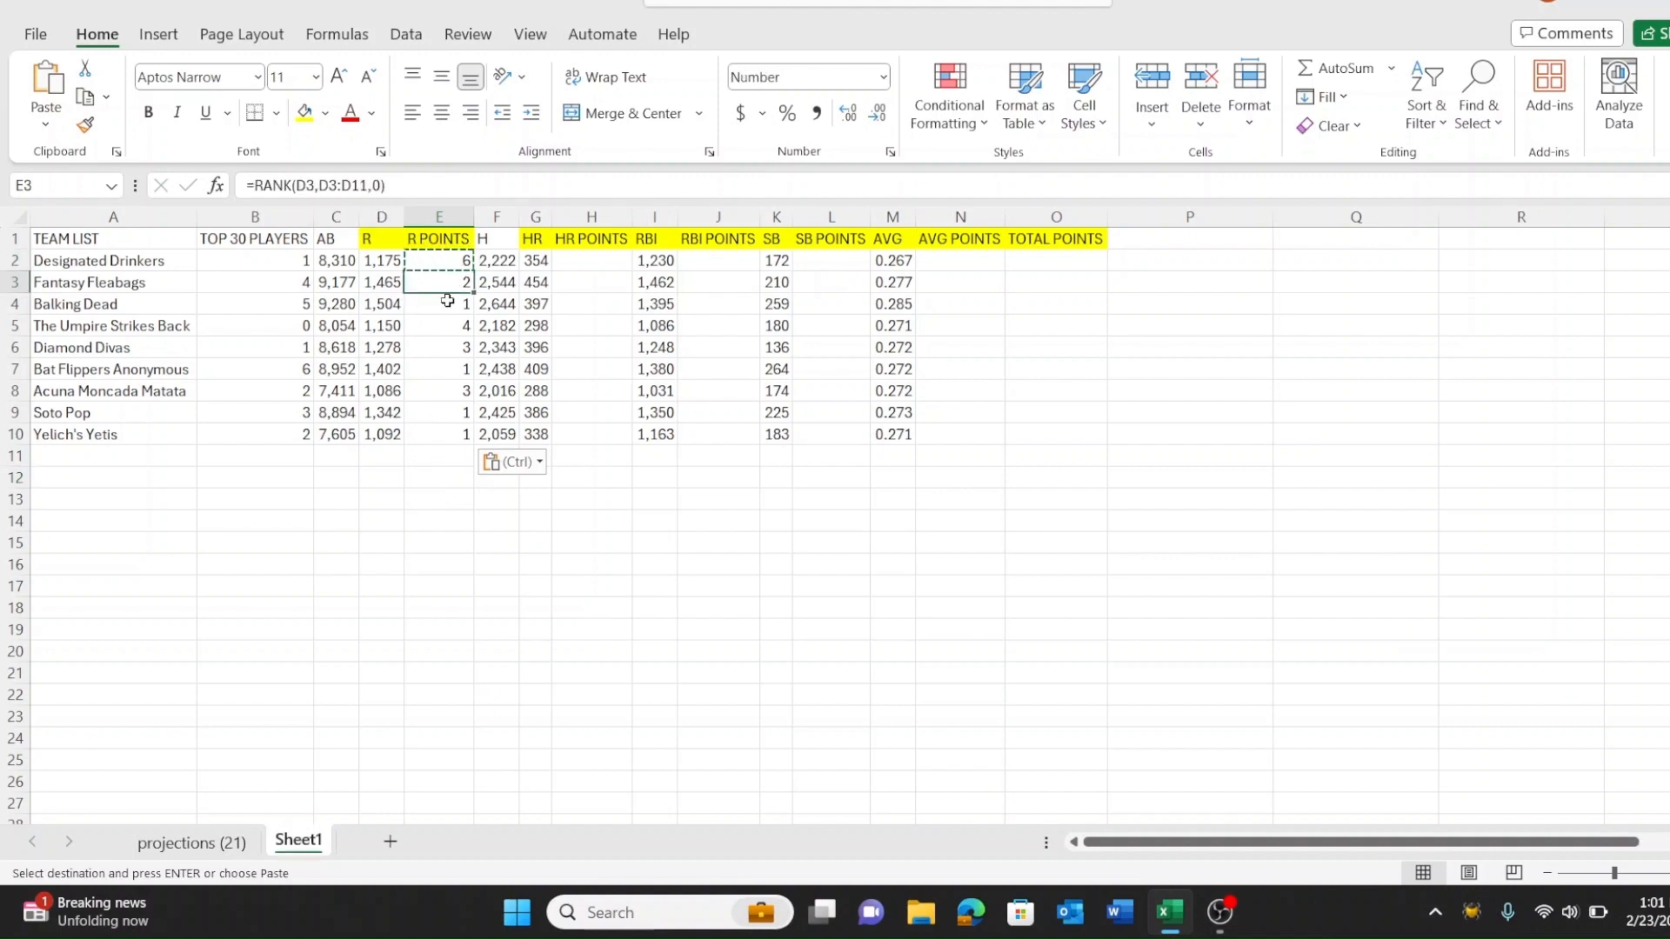
click(444, 309)
click(445, 324)
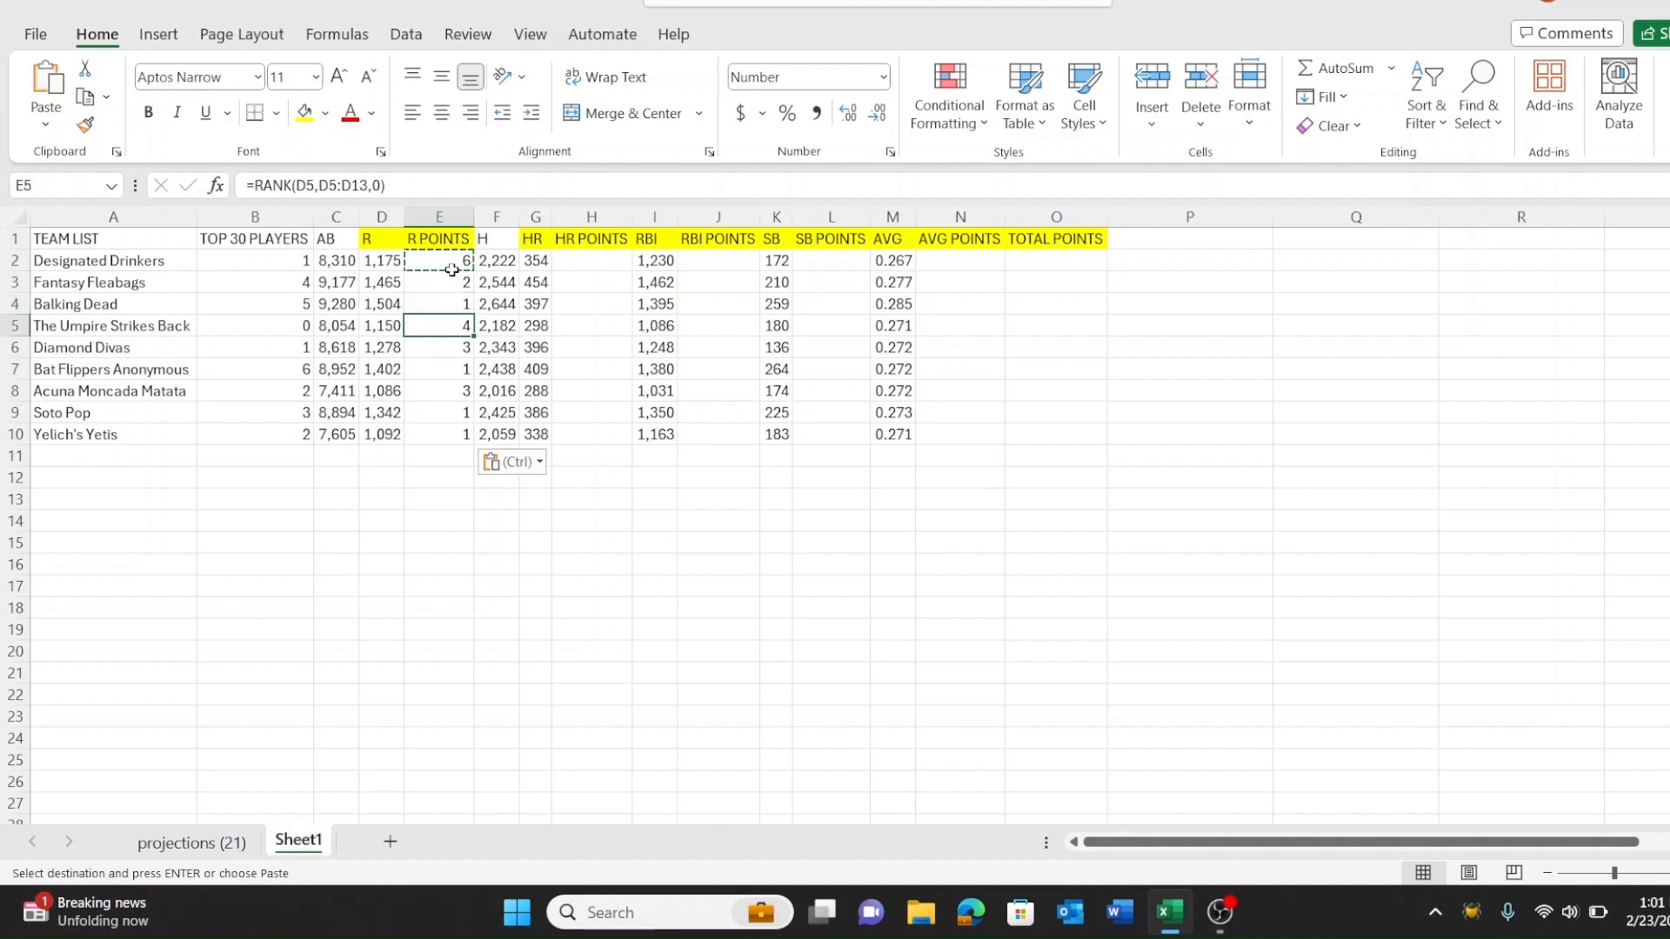
drag(451, 270, 449, 433)
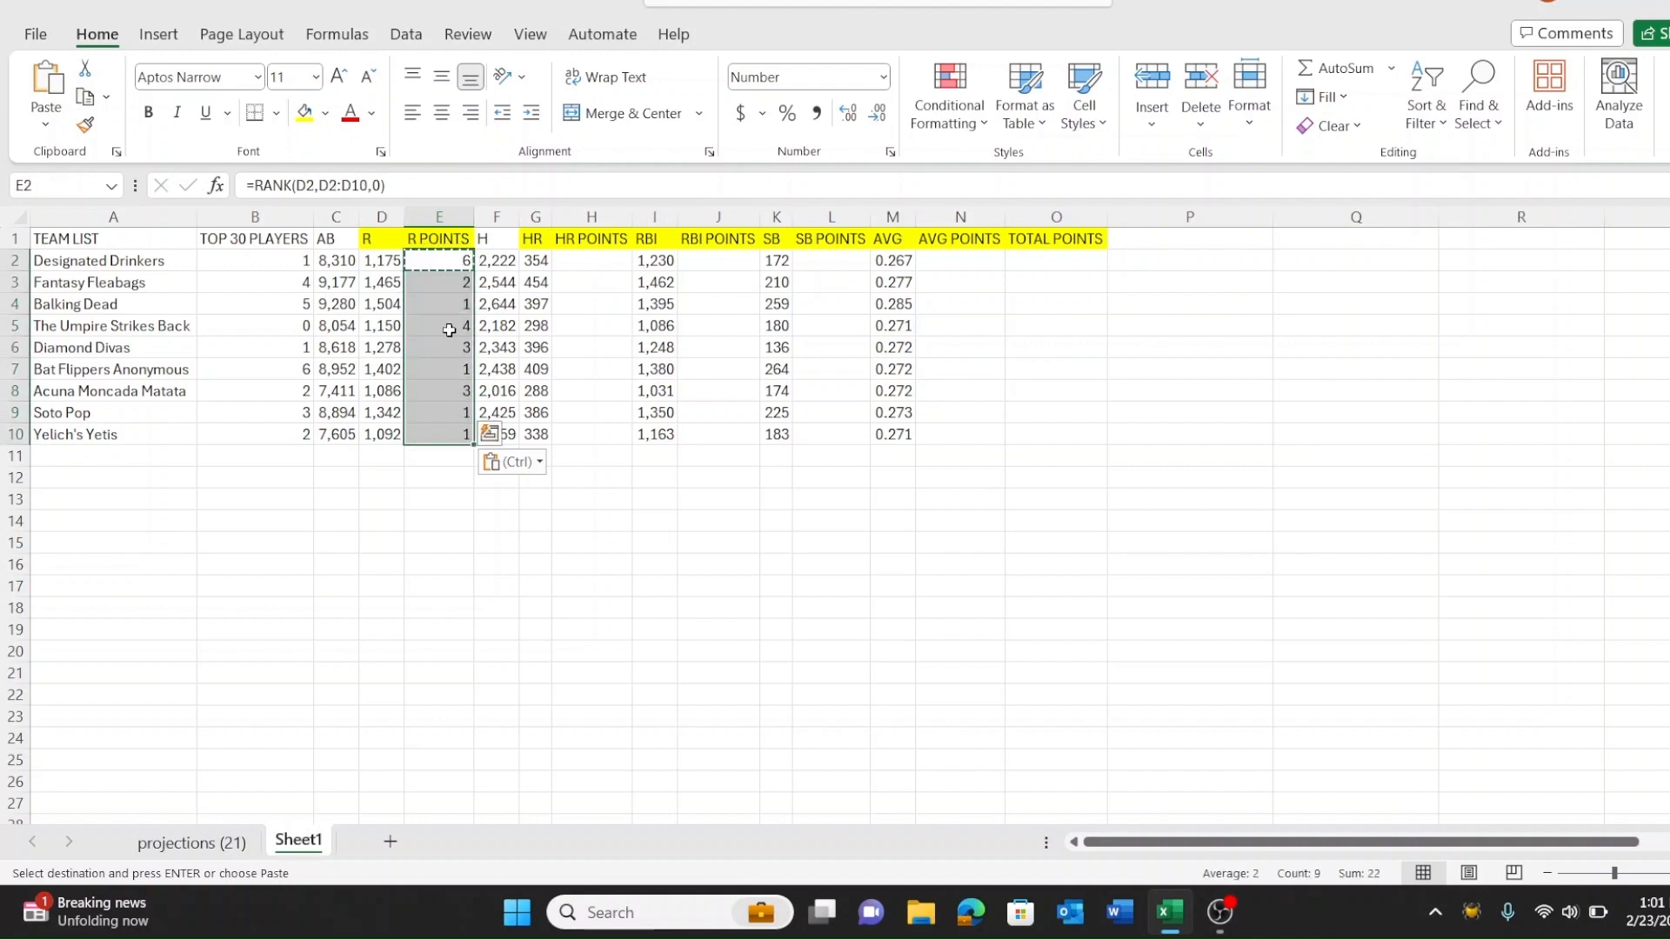
drag(449, 330, 445, 310)
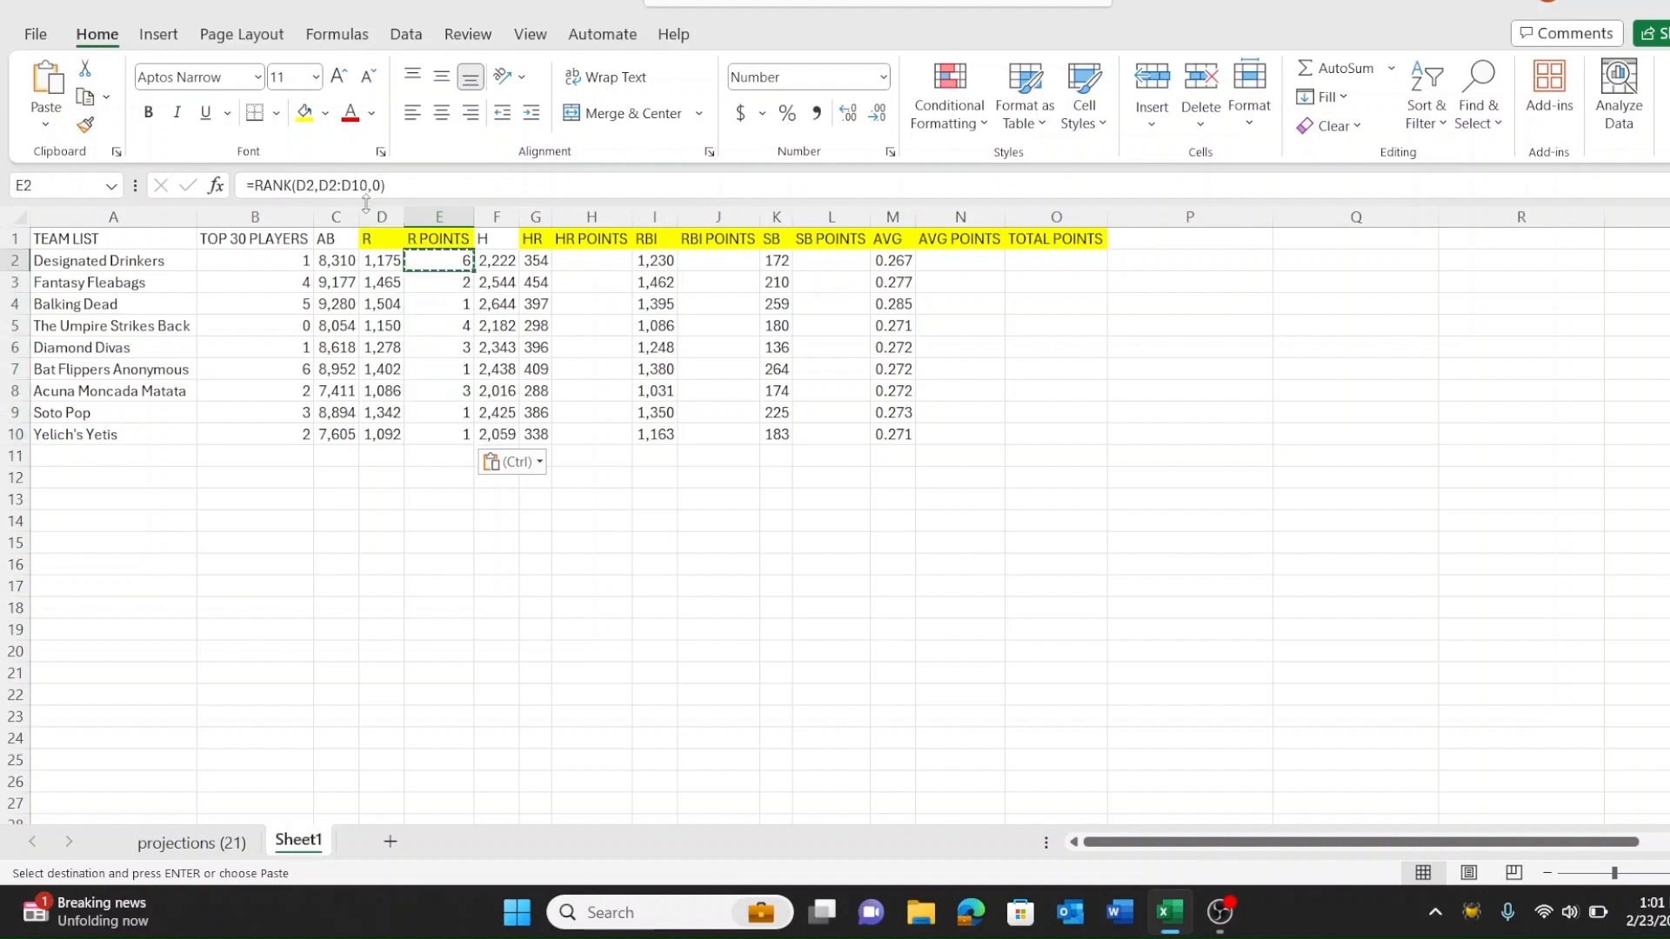
click(447, 280)
click(444, 305)
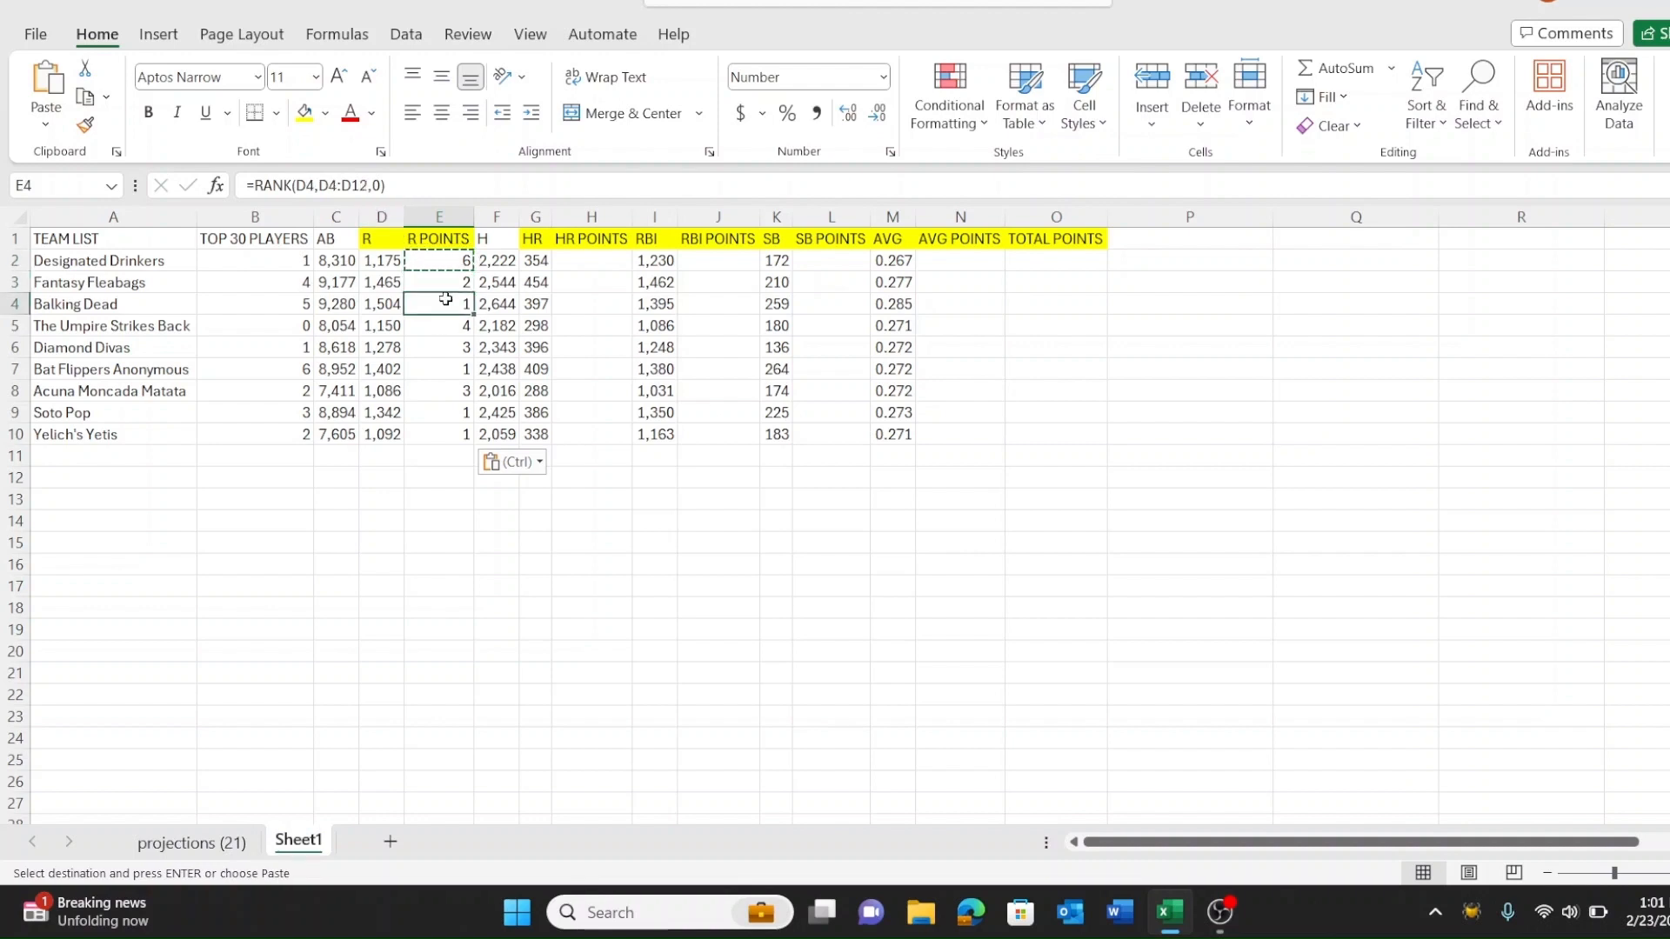
click(451, 326)
click(452, 348)
Step: Lock the ranking range in E2 with absolute references so the formula reads =RANK(D2,$D$2:$D$10,0)
click(468, 260)
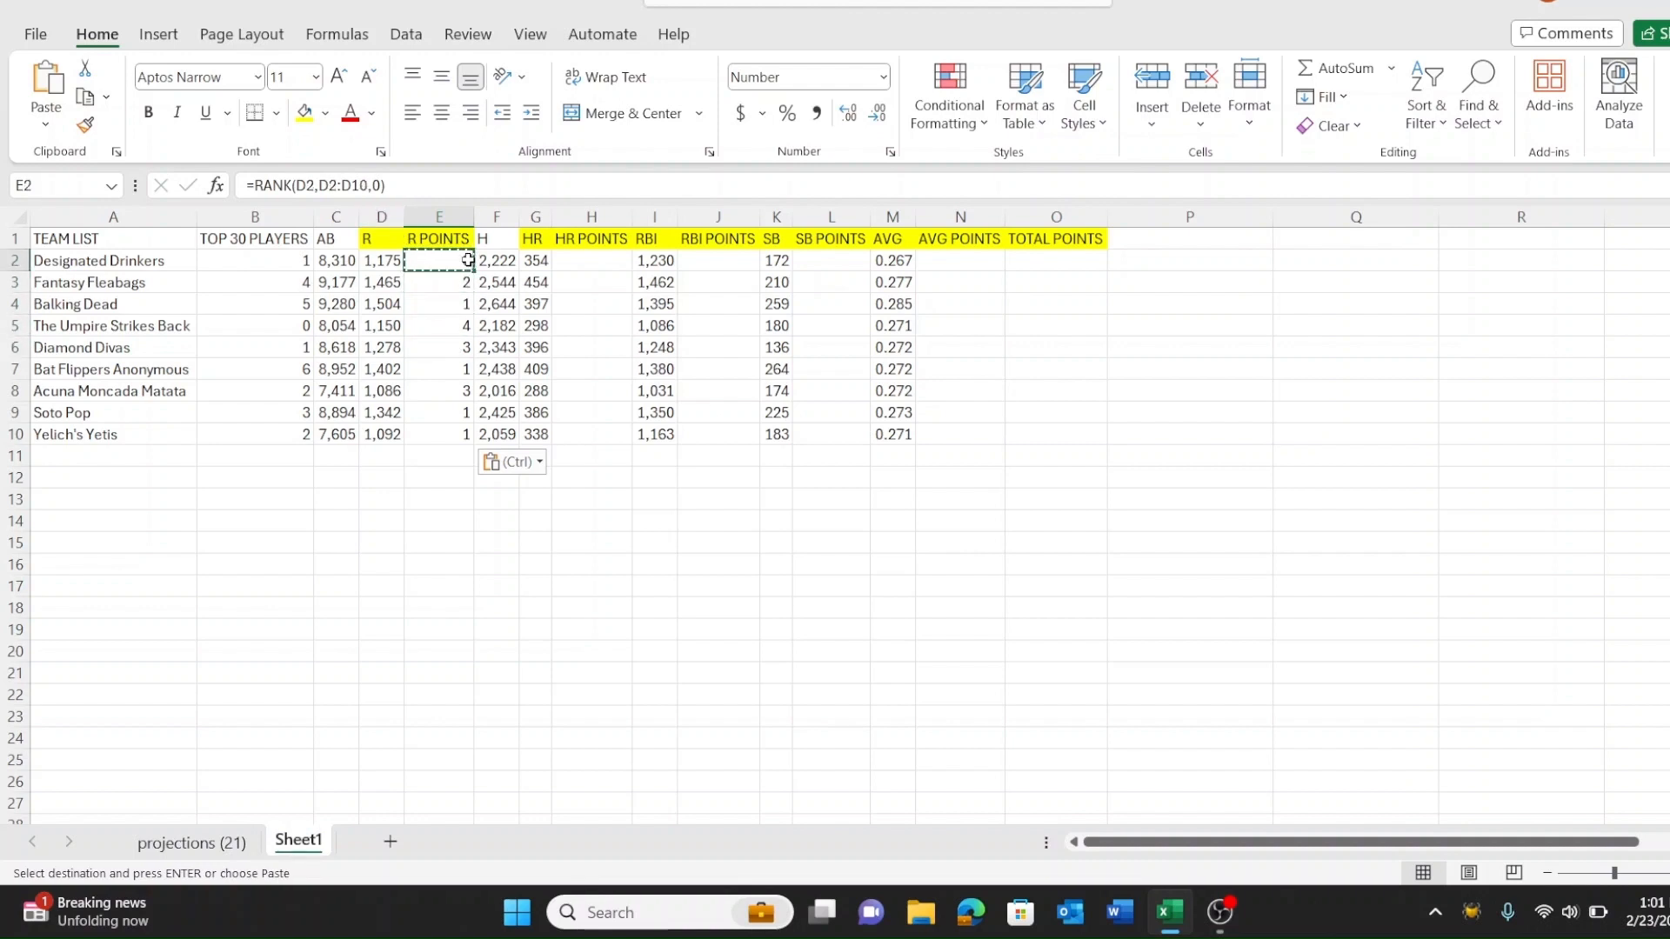
click(345, 185)
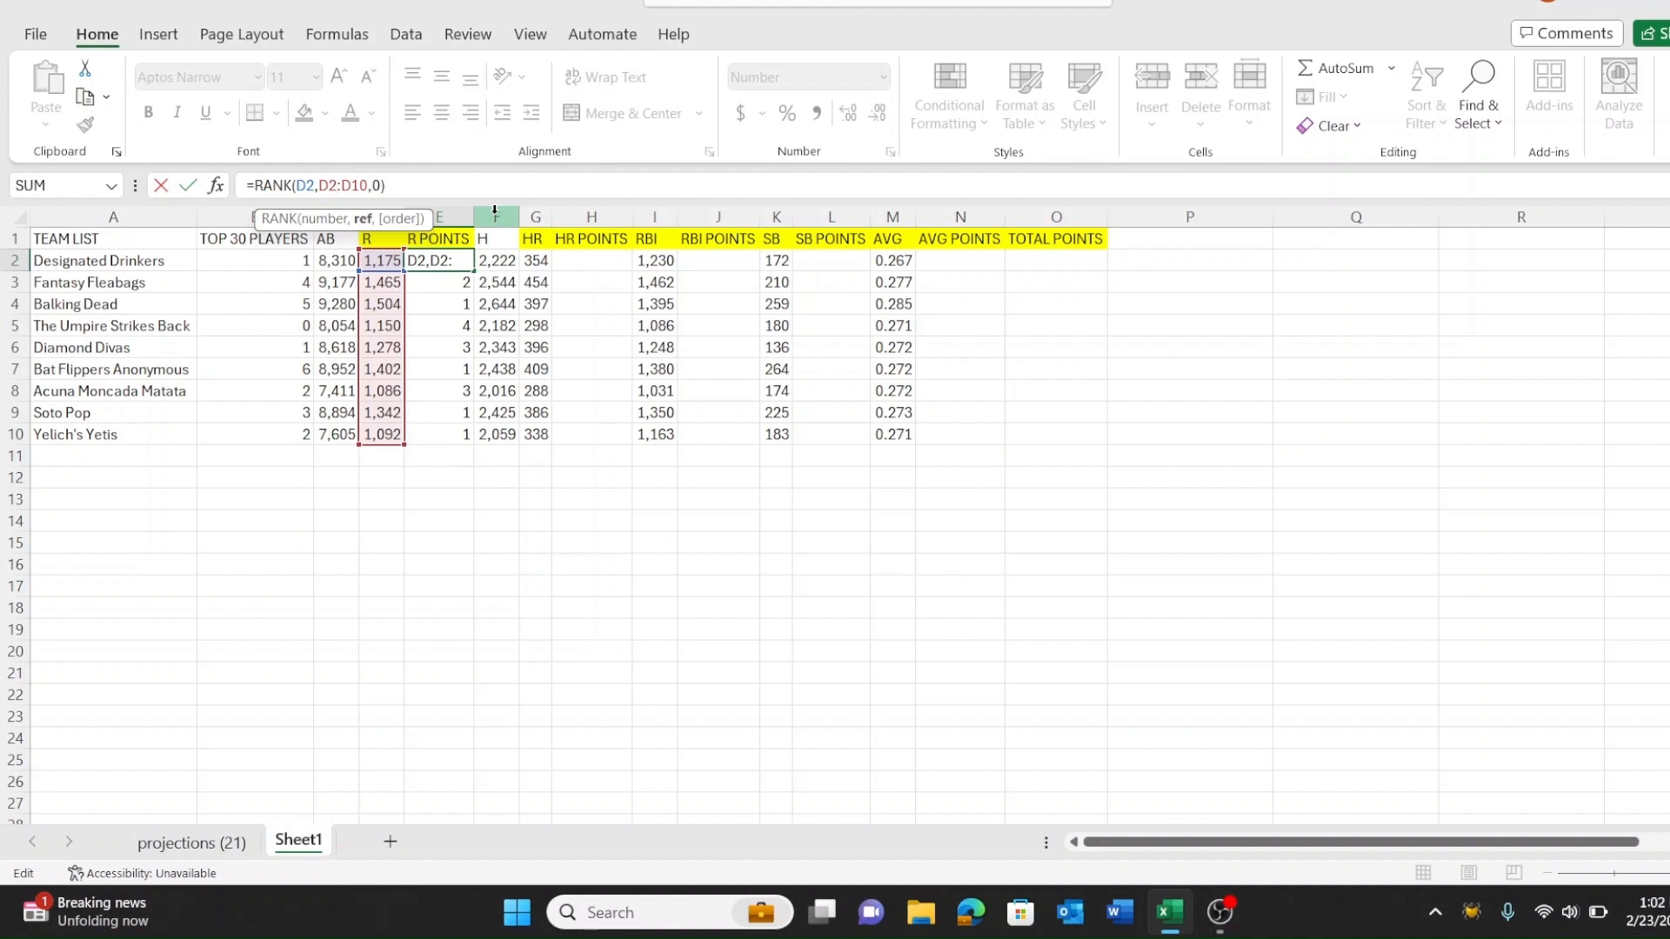
key(F4)
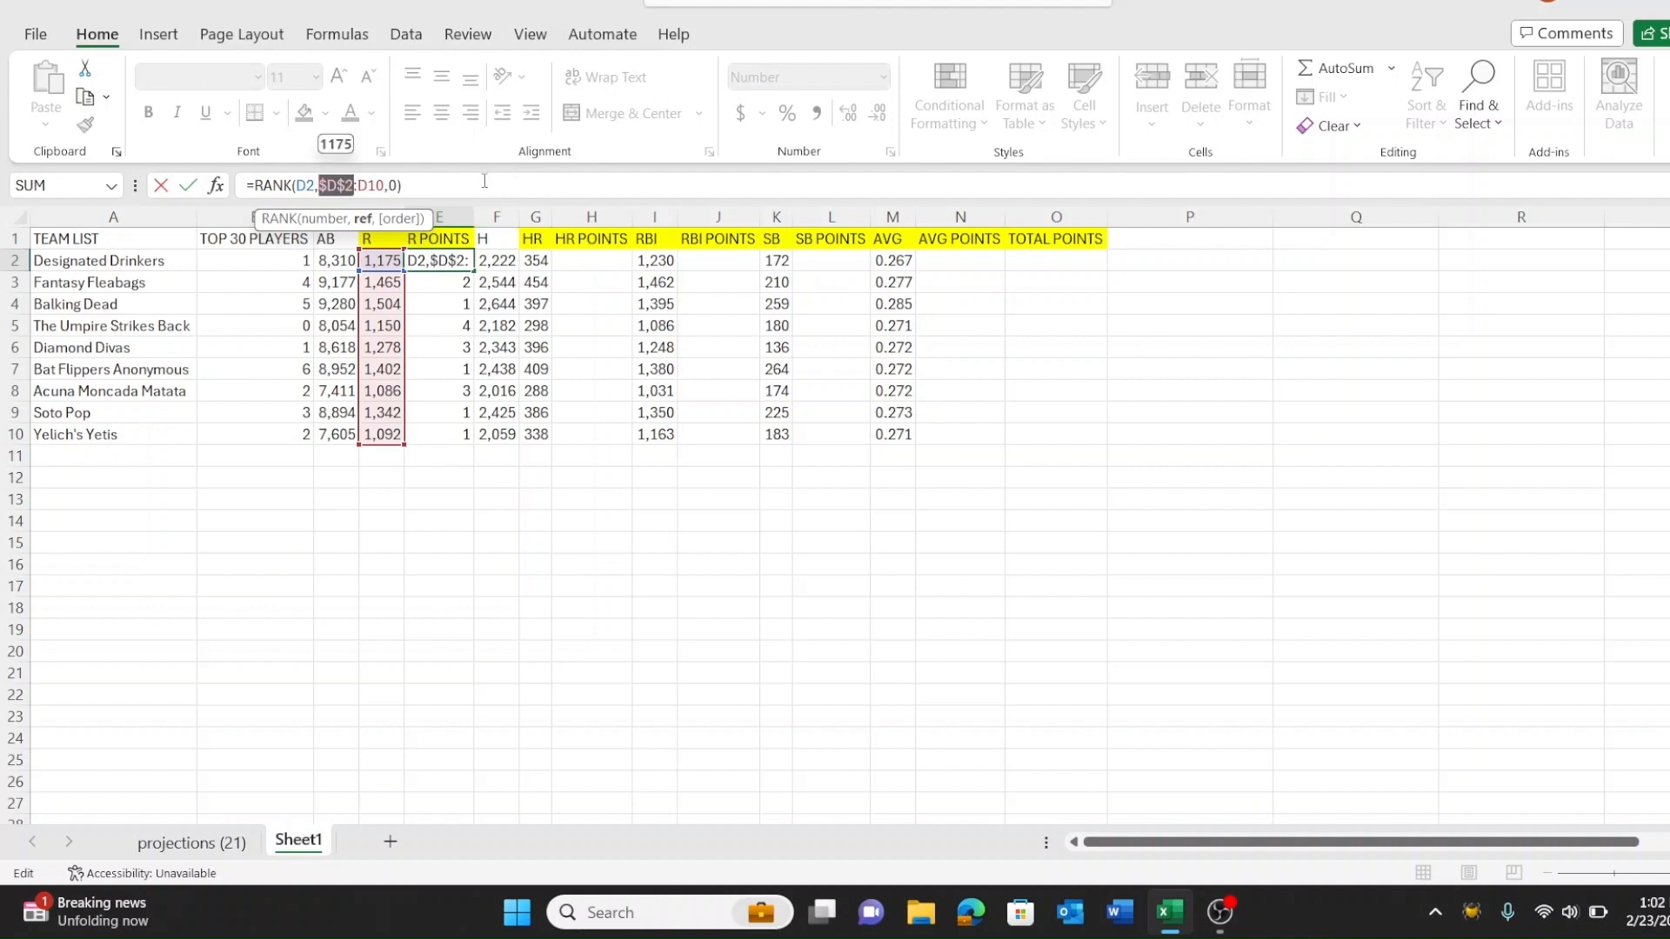
click(477, 181)
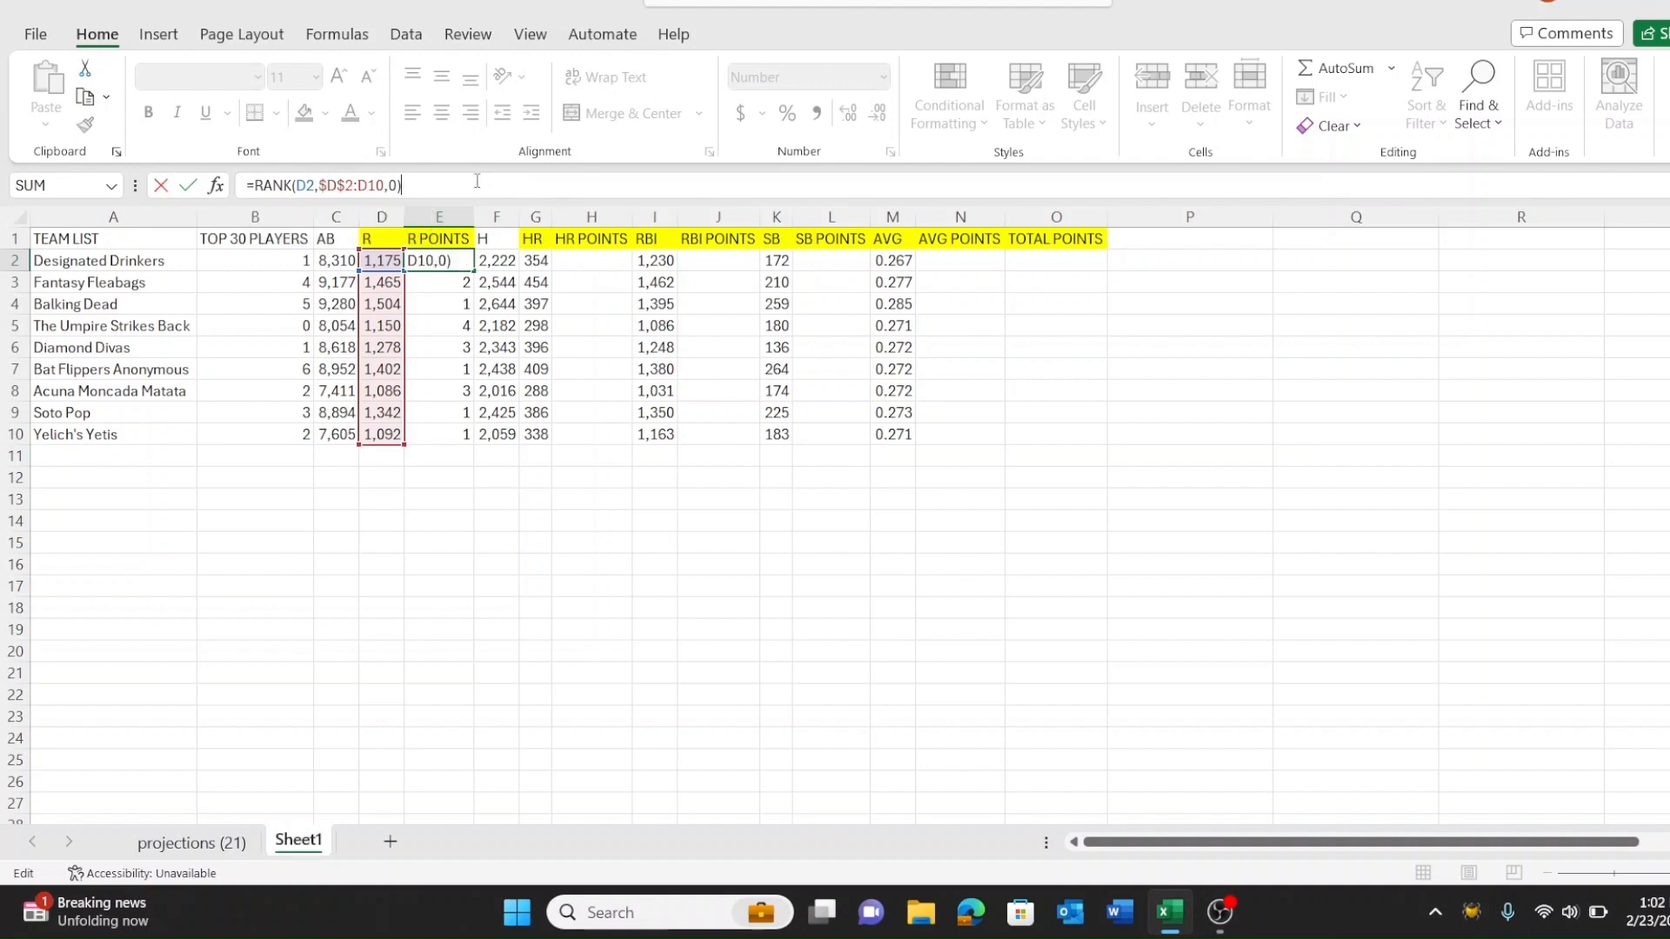
click(386, 186)
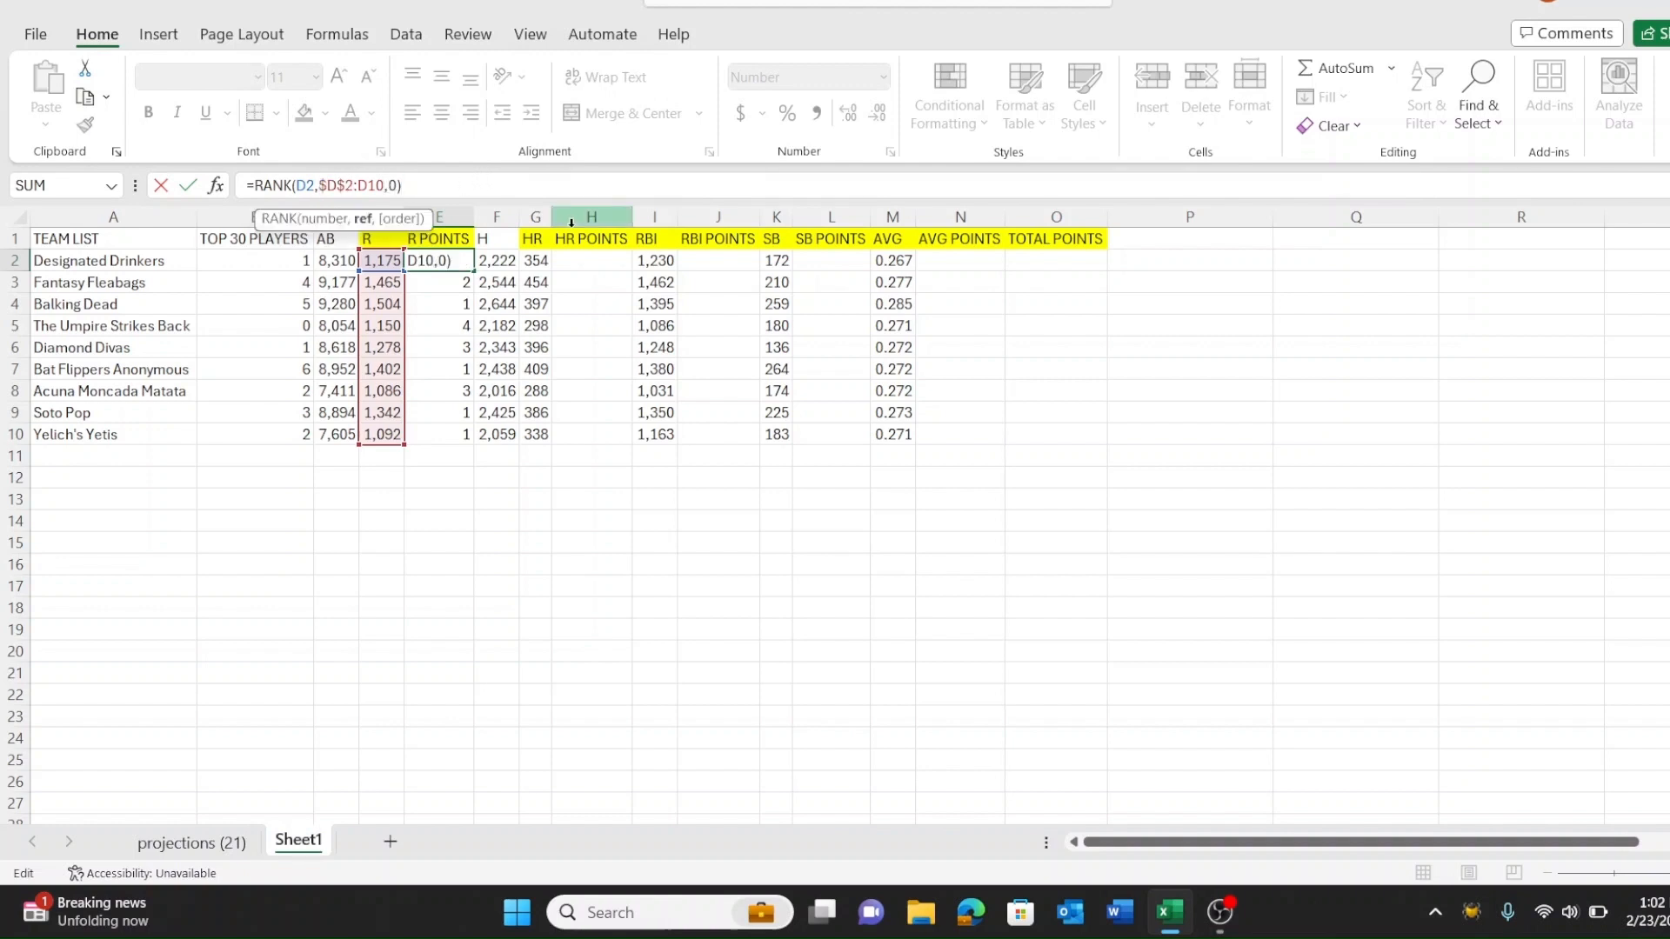
key(F4)
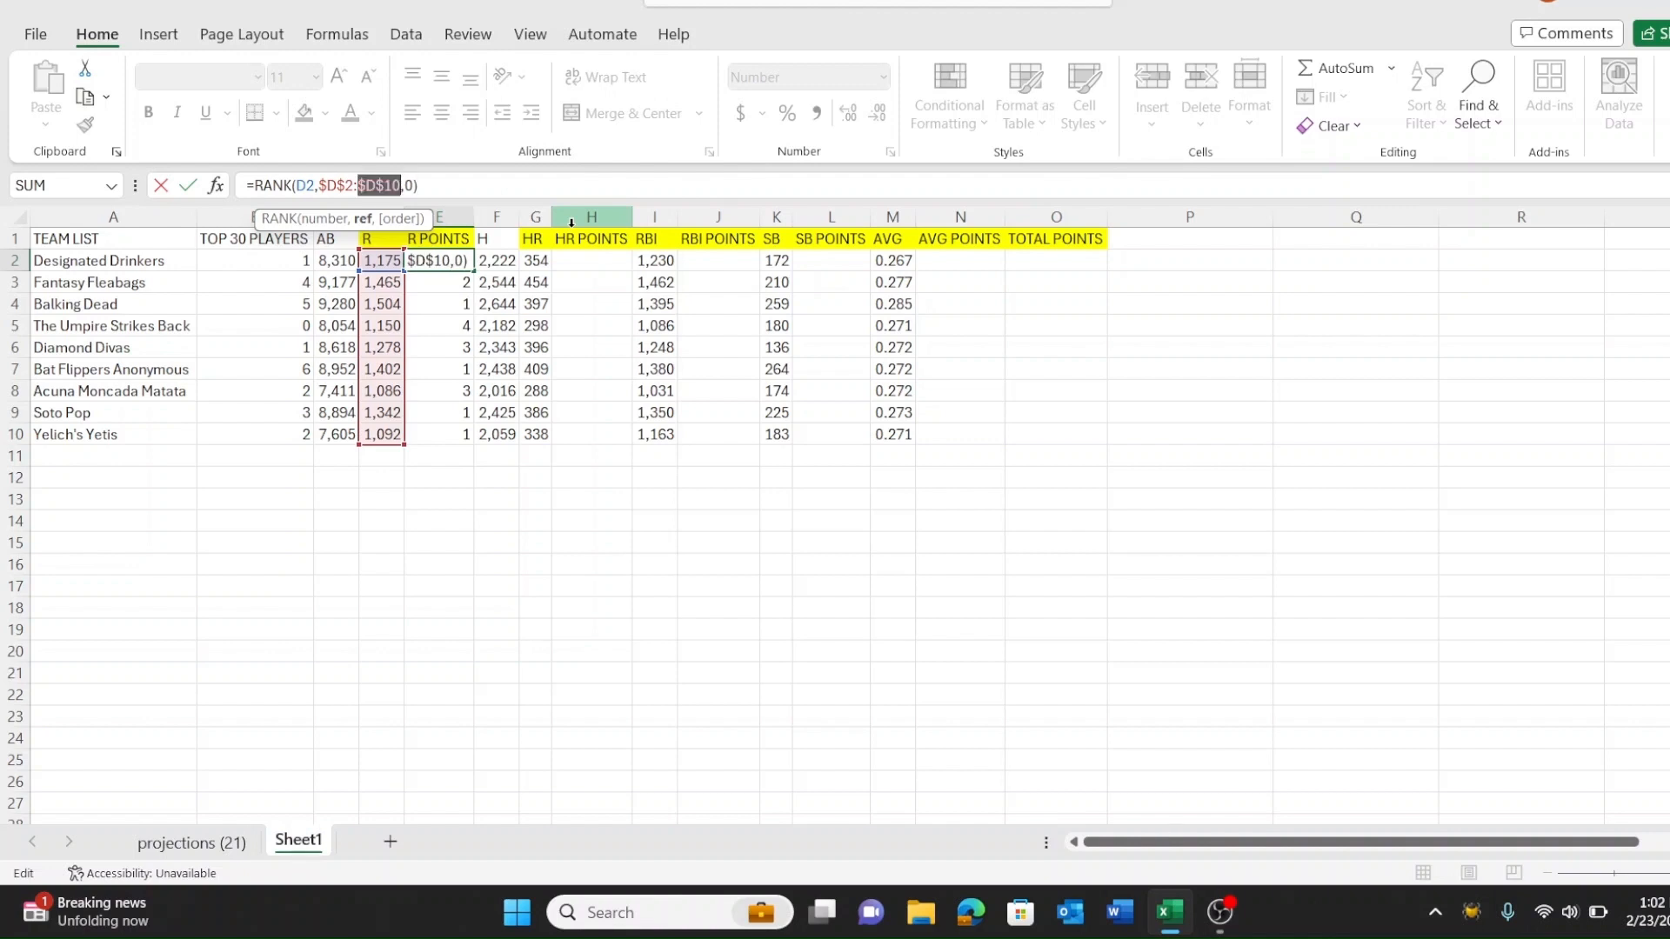
click(454, 183)
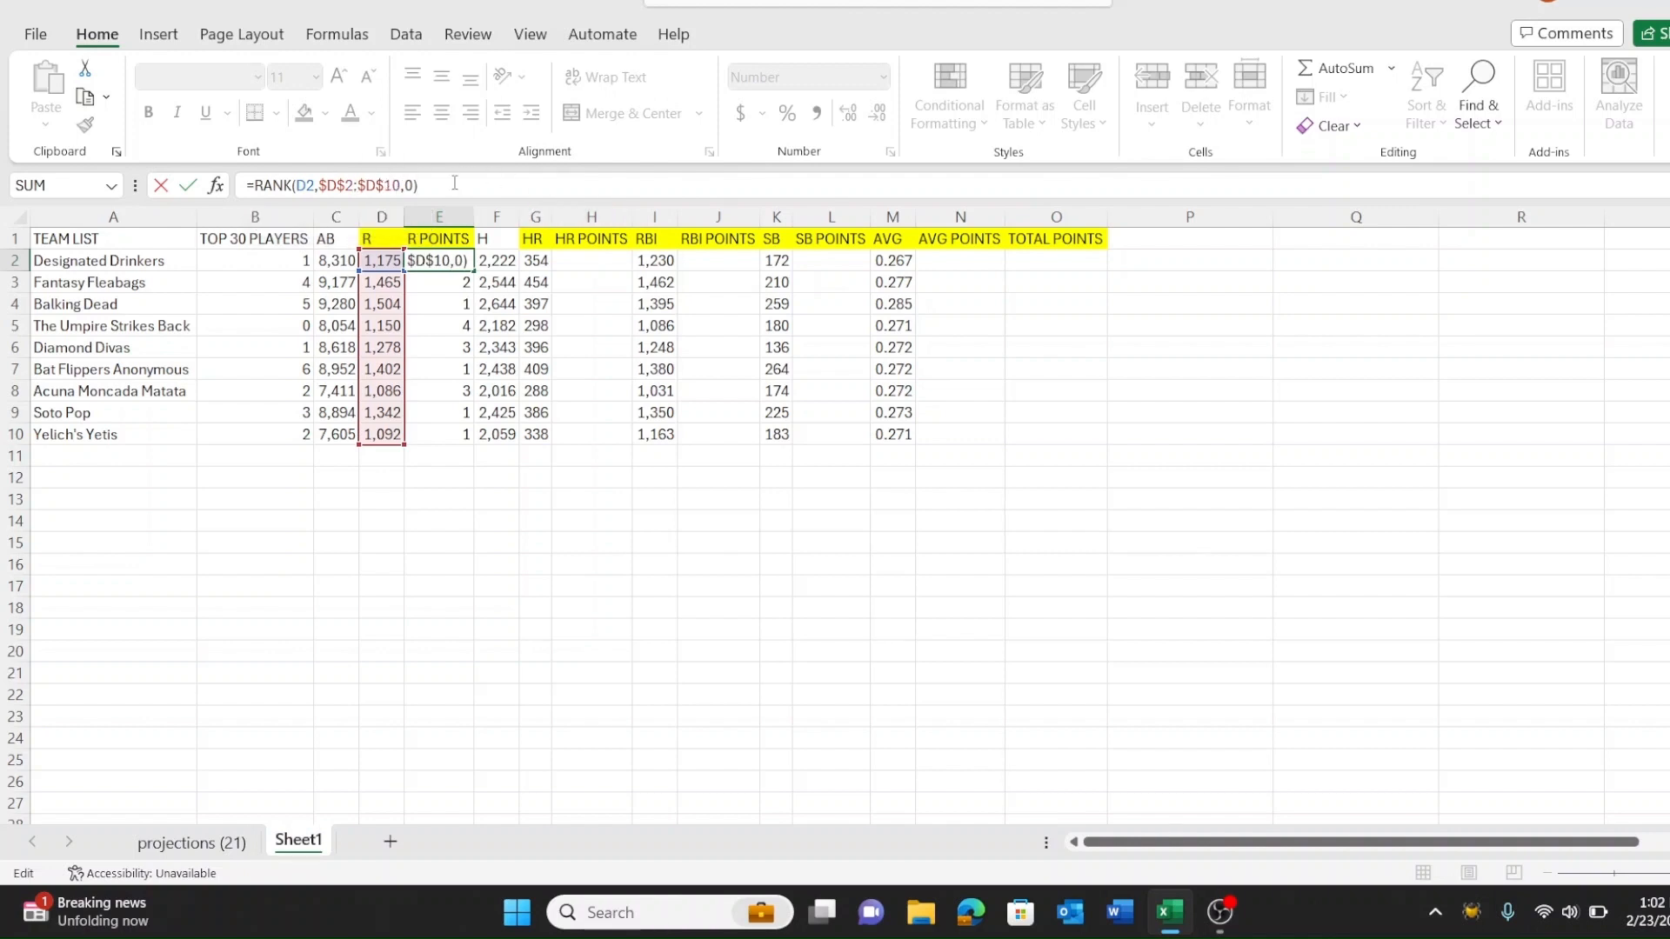
key(ctrl+Return)
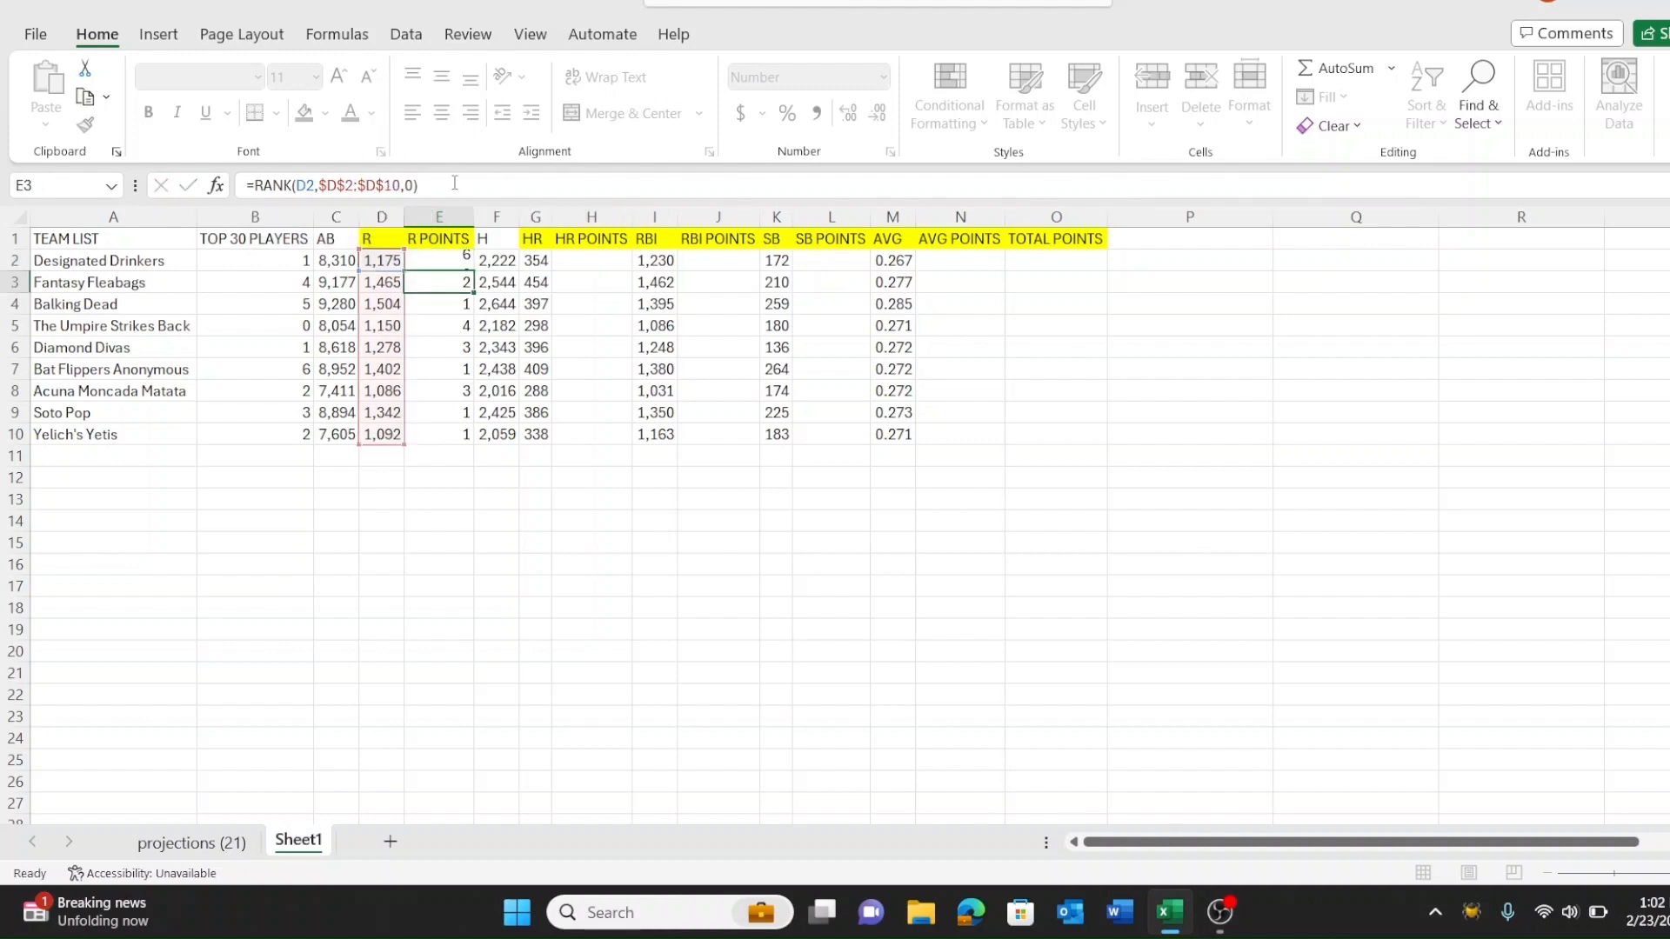
Step: Copy the descending RANK formula with the locked range from E2 down to E3:E10
key(ctrl+c)
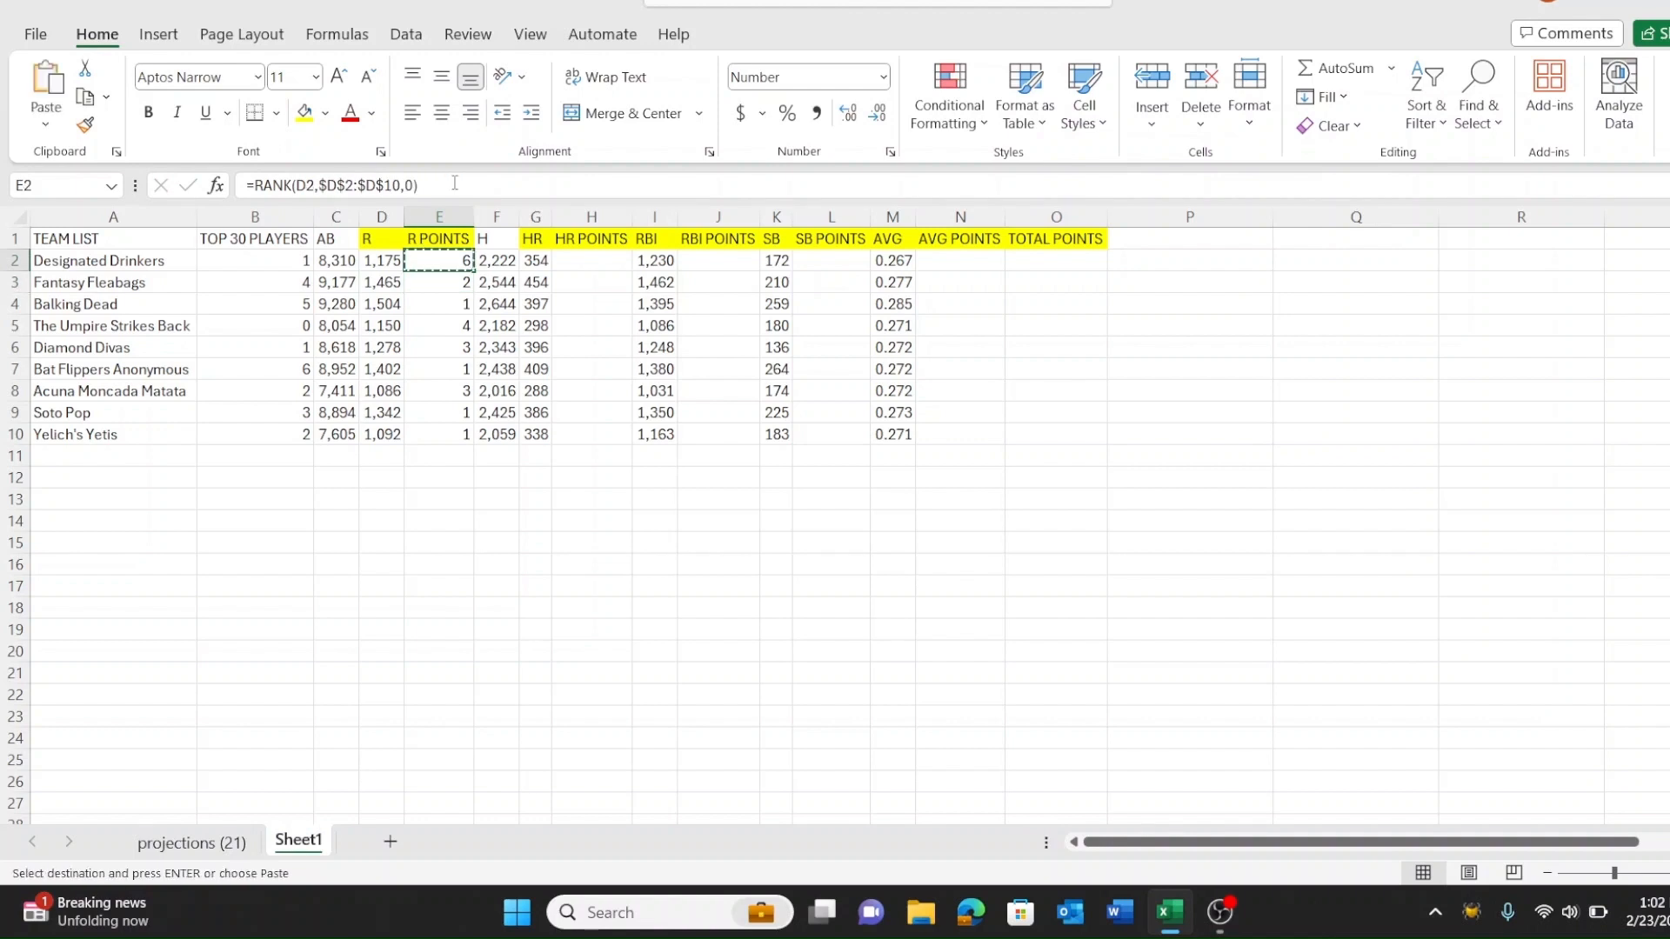
drag(461, 282, 466, 442)
key(ctrl+v)
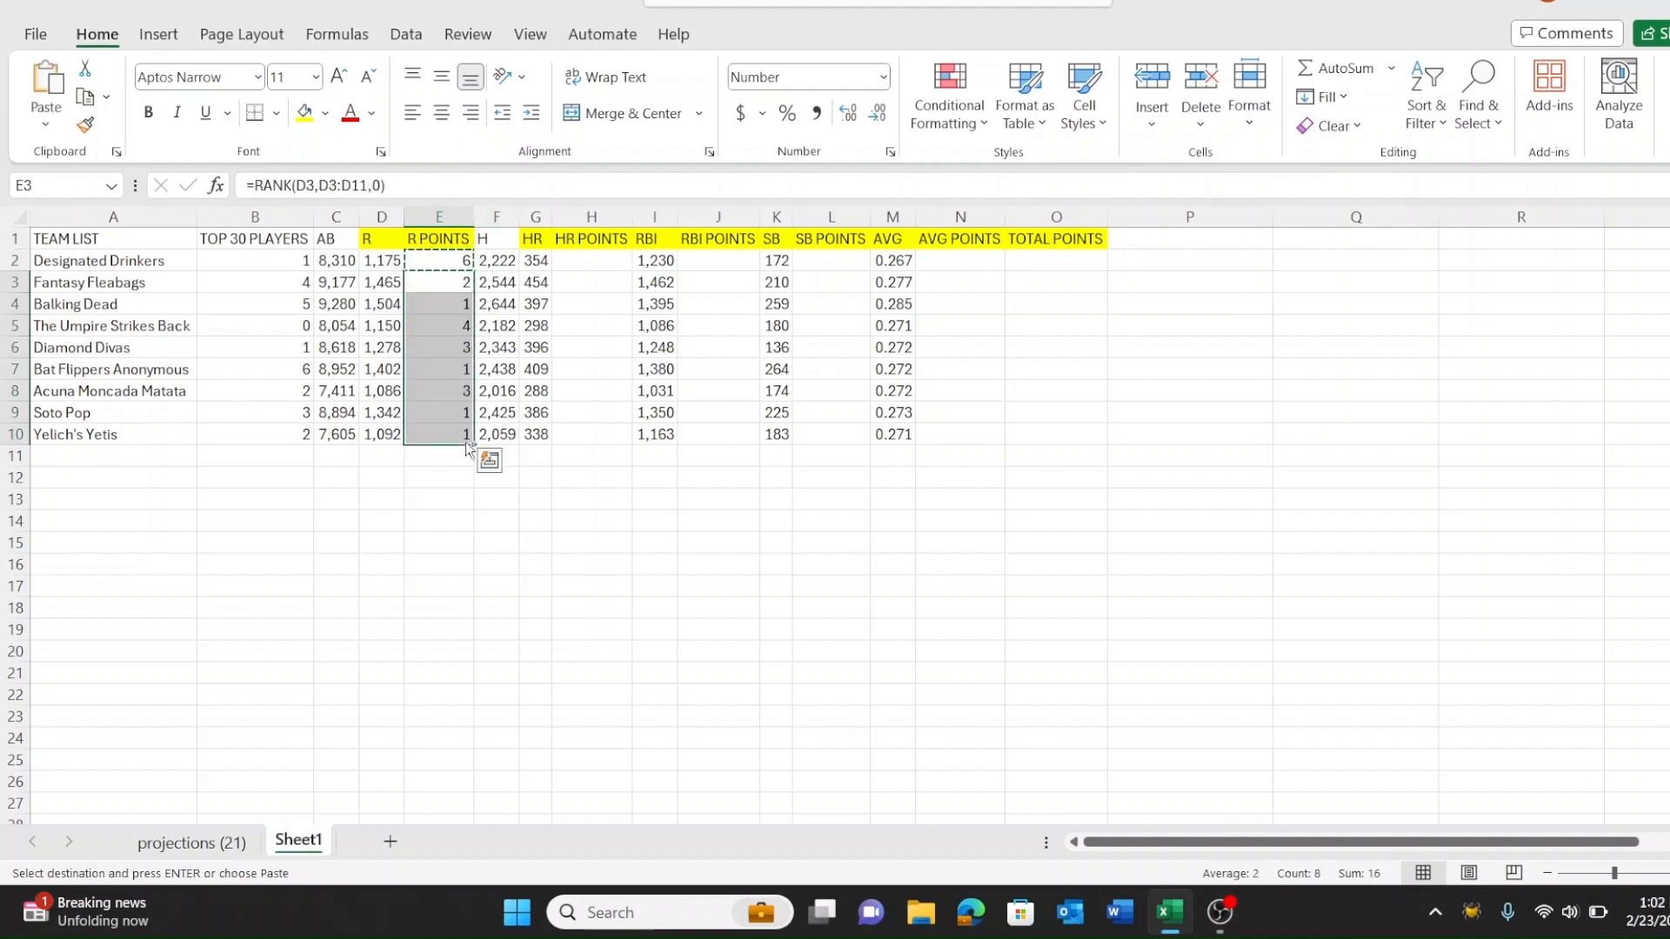
click(485, 585)
Step: Check row by row that the RANK formulas in the R POINTS column keep the fixed range, and compare the ranks with the runs
click(457, 263)
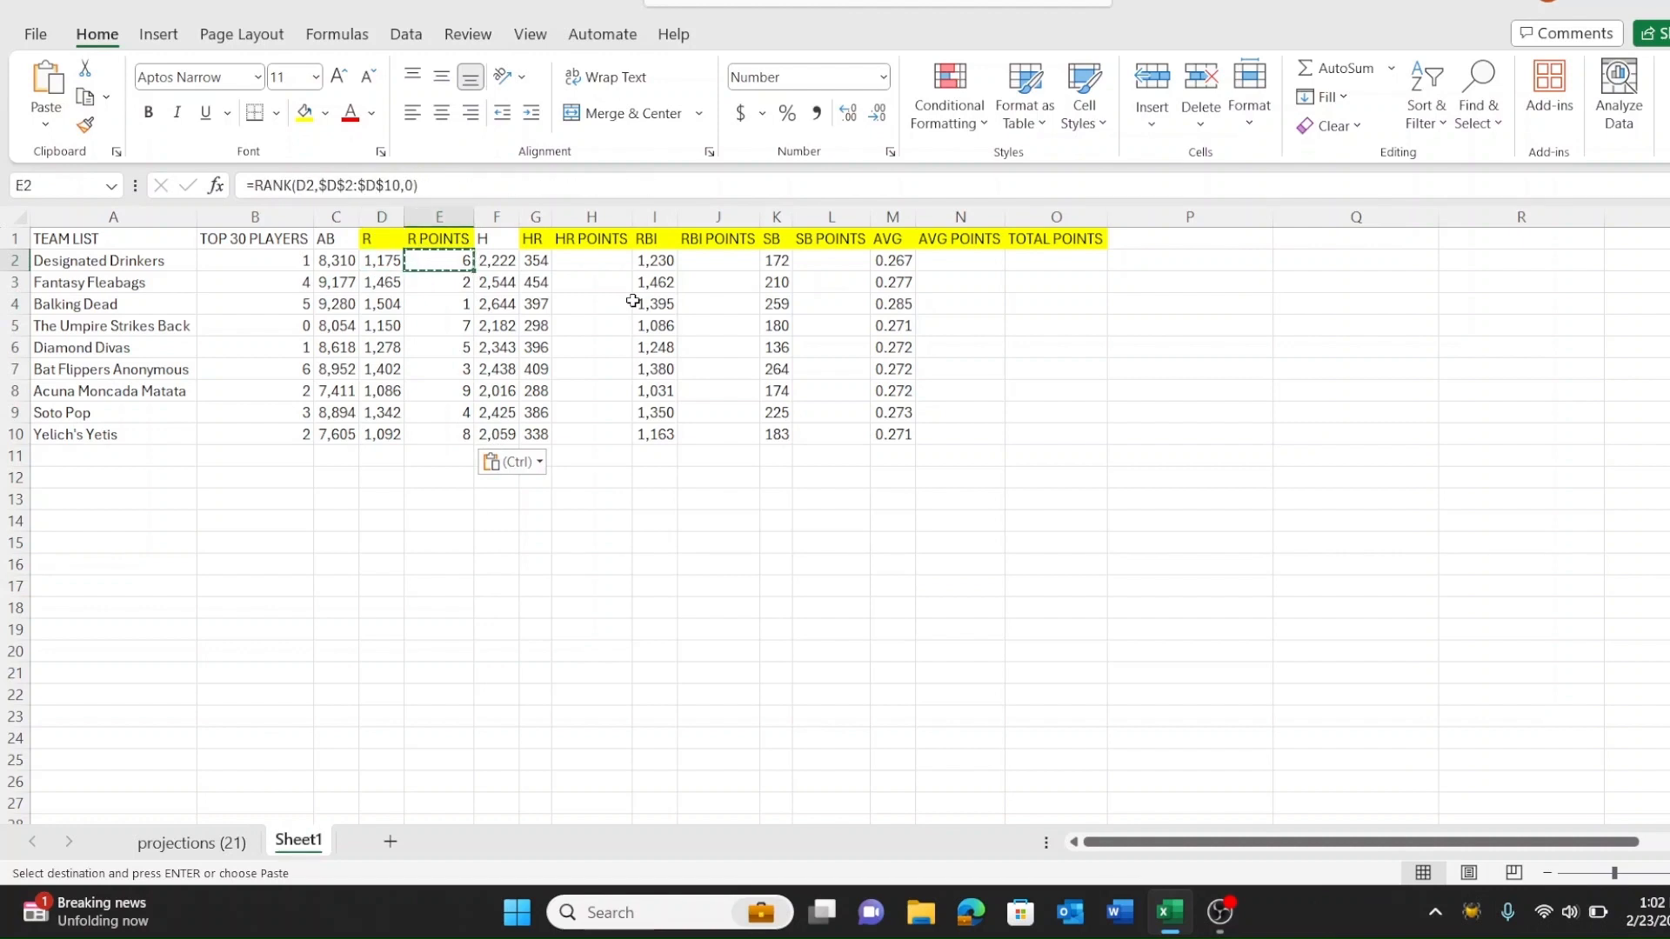
key(Down)
key(Down)
key(Down)
key(Down)
key(Down)
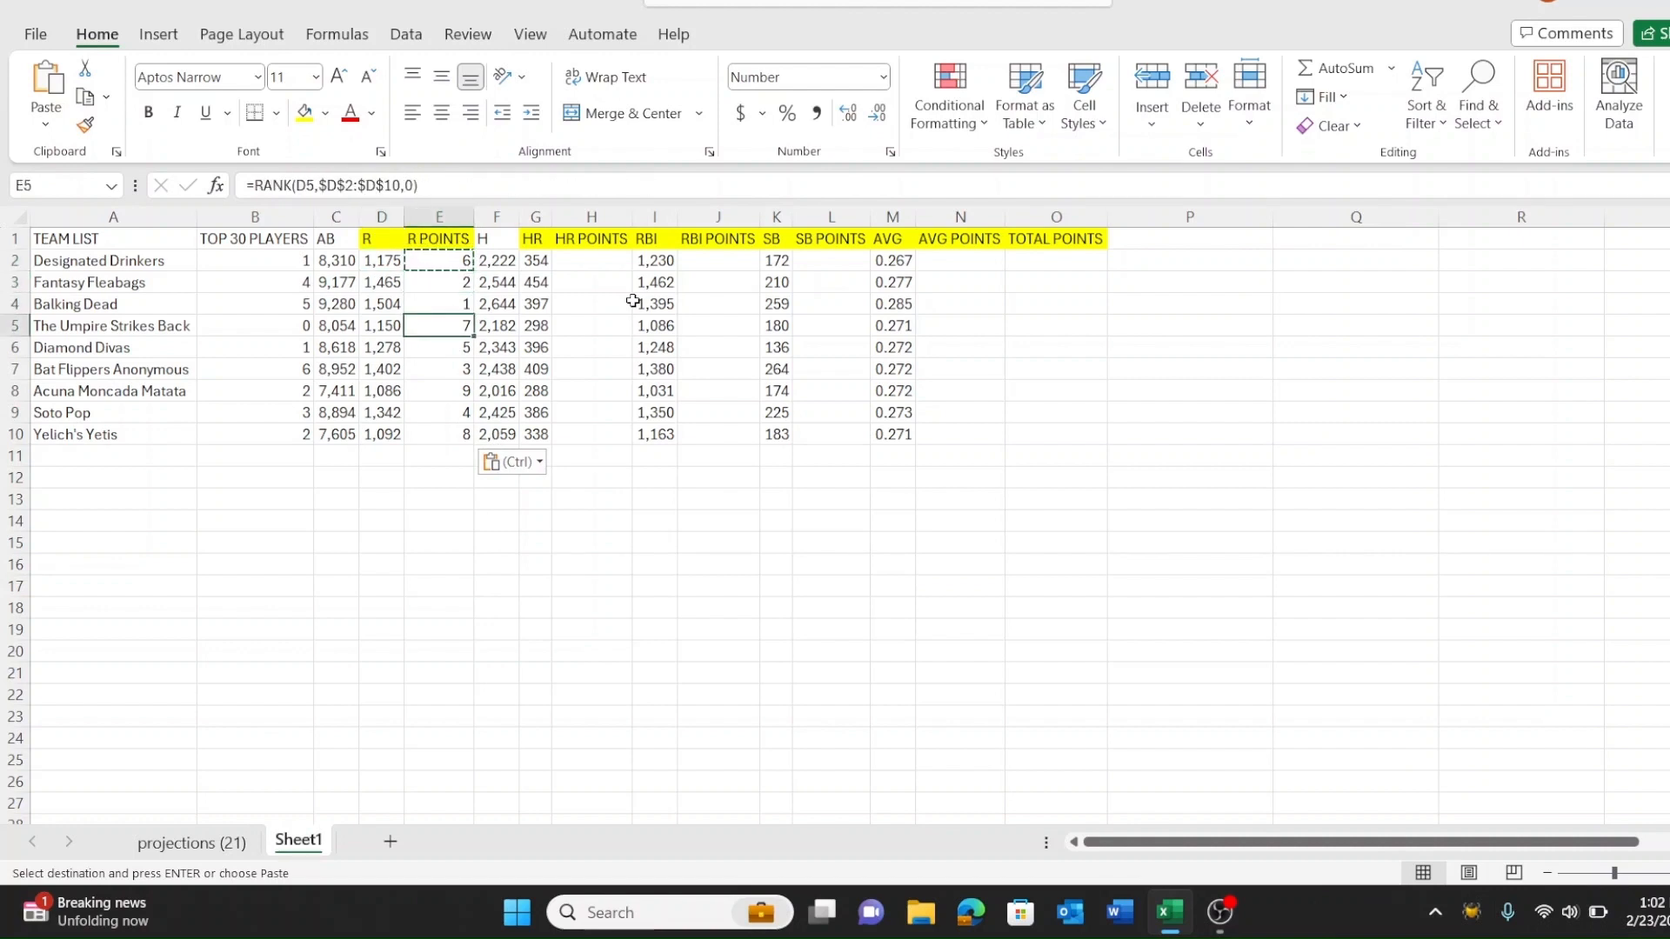
key(Down)
key(Down)
key(Down)
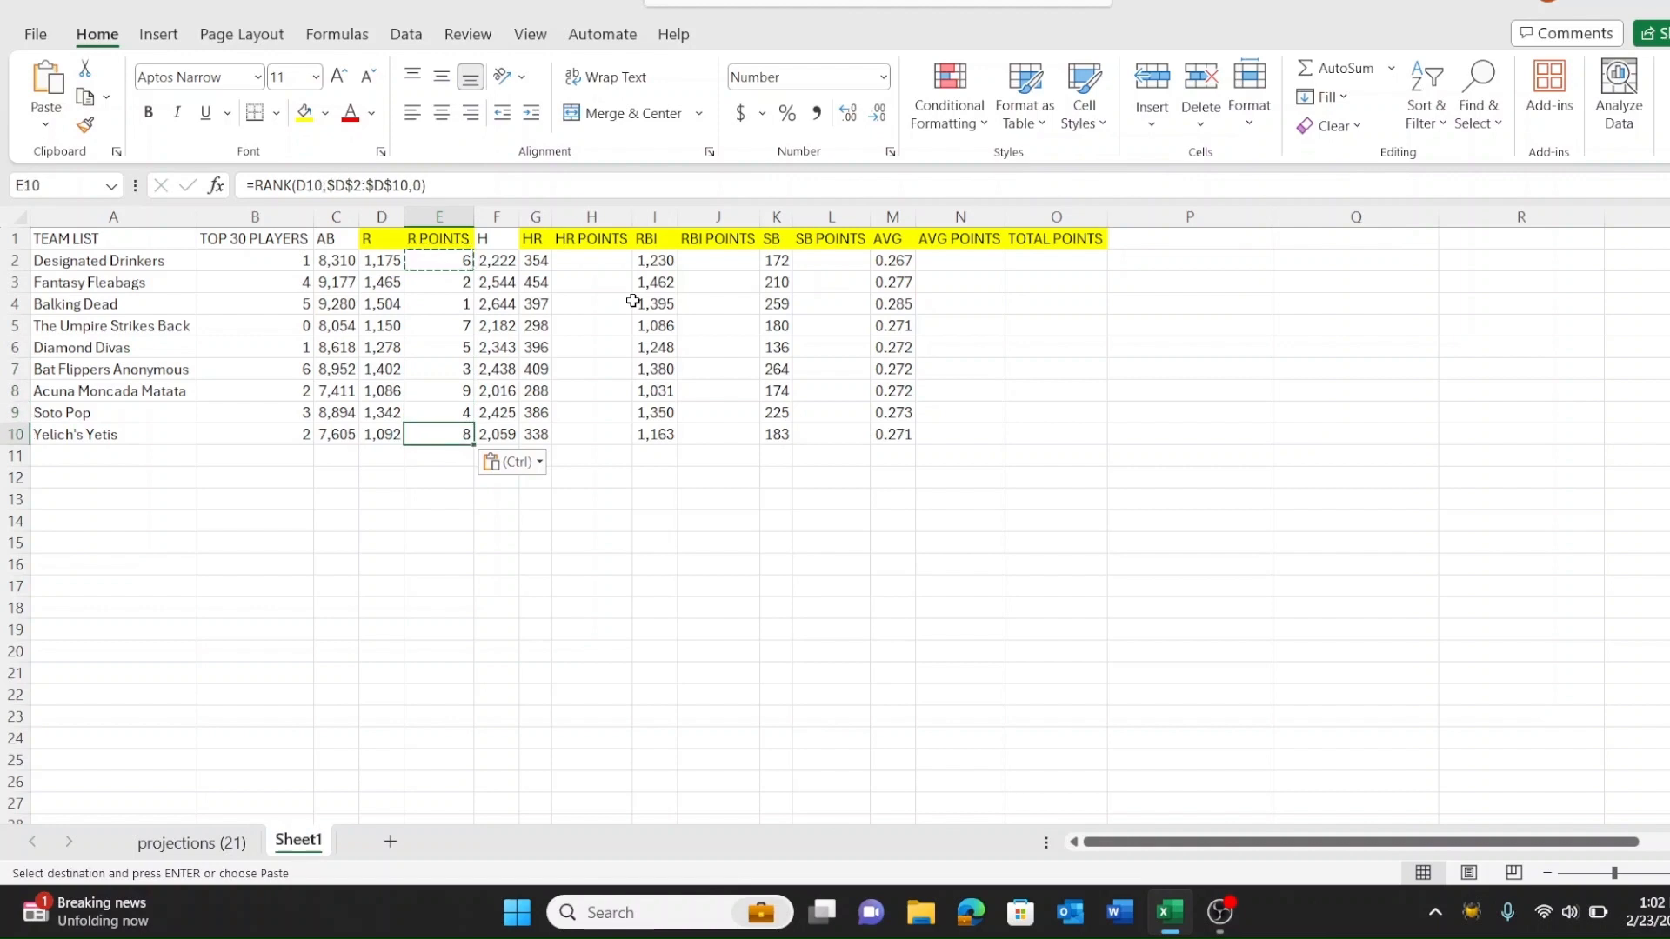
key(Escape)
drag(512, 181, 254, 186)
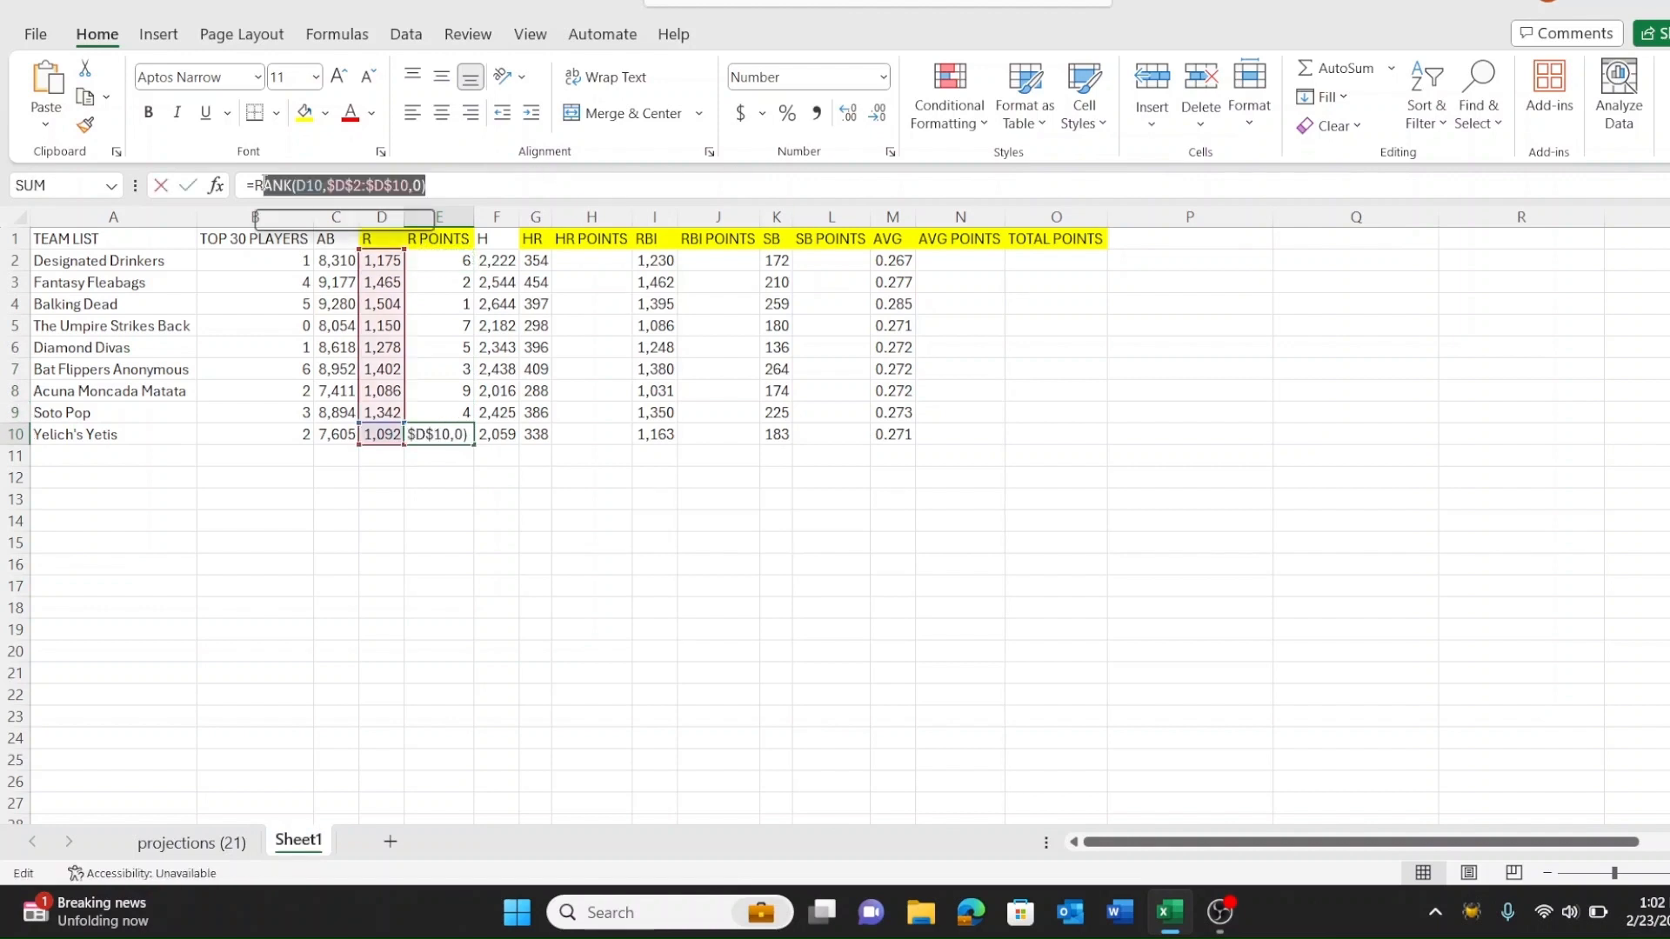
key(Escape)
click(388, 303)
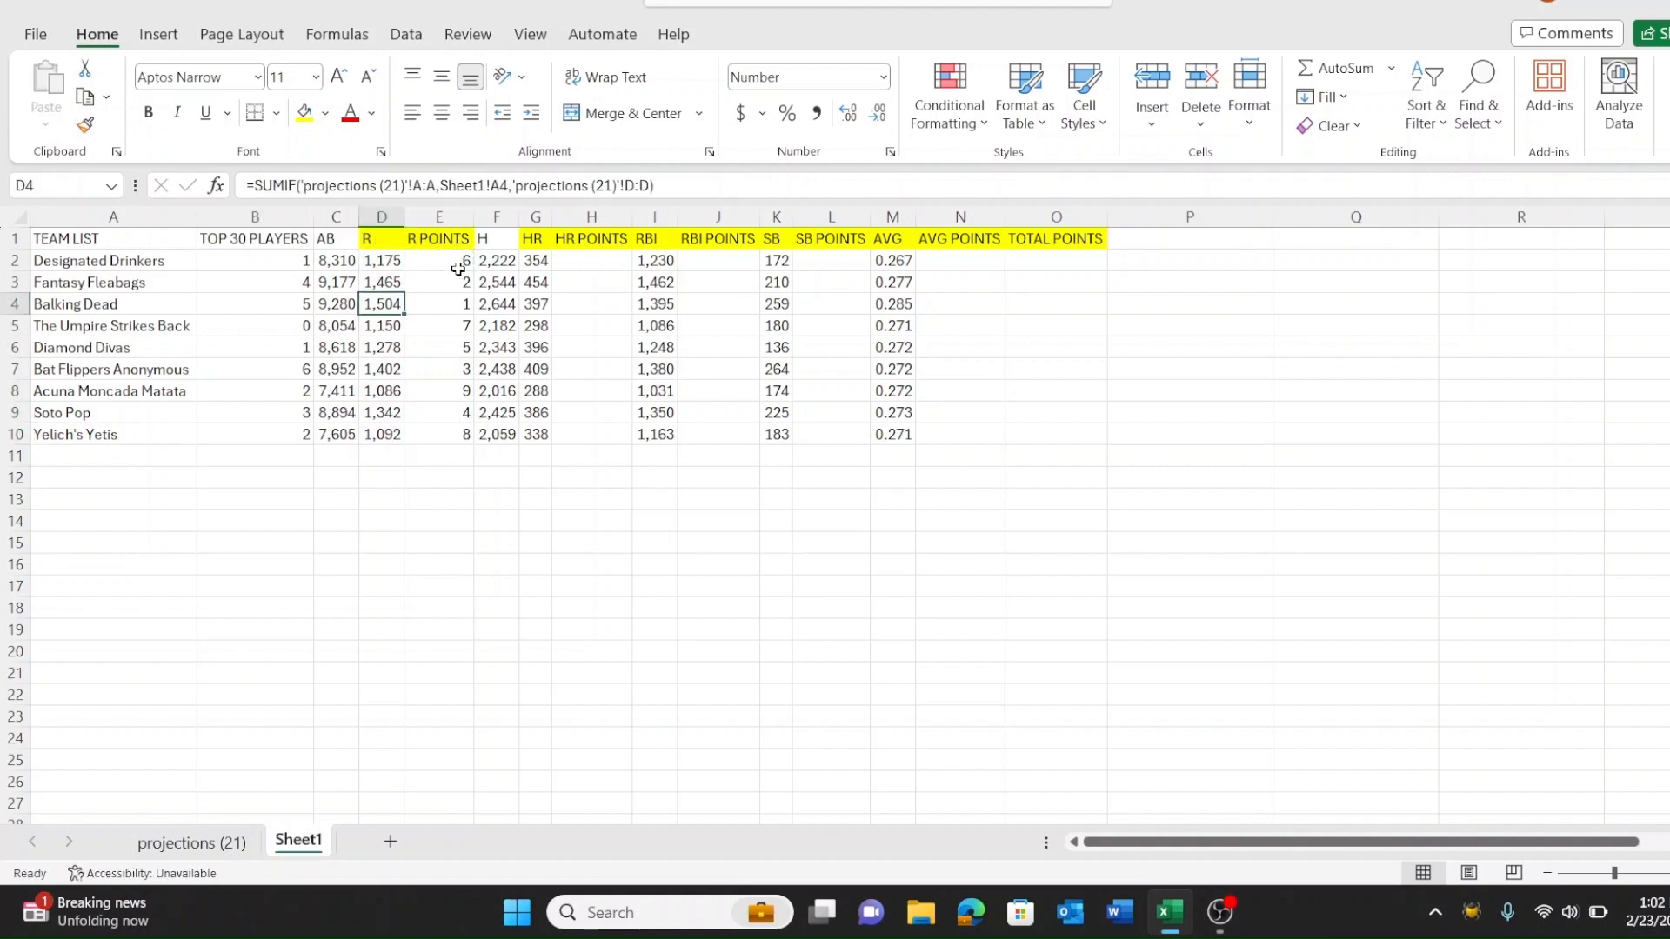
Step: Switch the ranking in E2 to ascending order with the formula =RANK(D2,$D$2:$D$10,1)
click(457, 266)
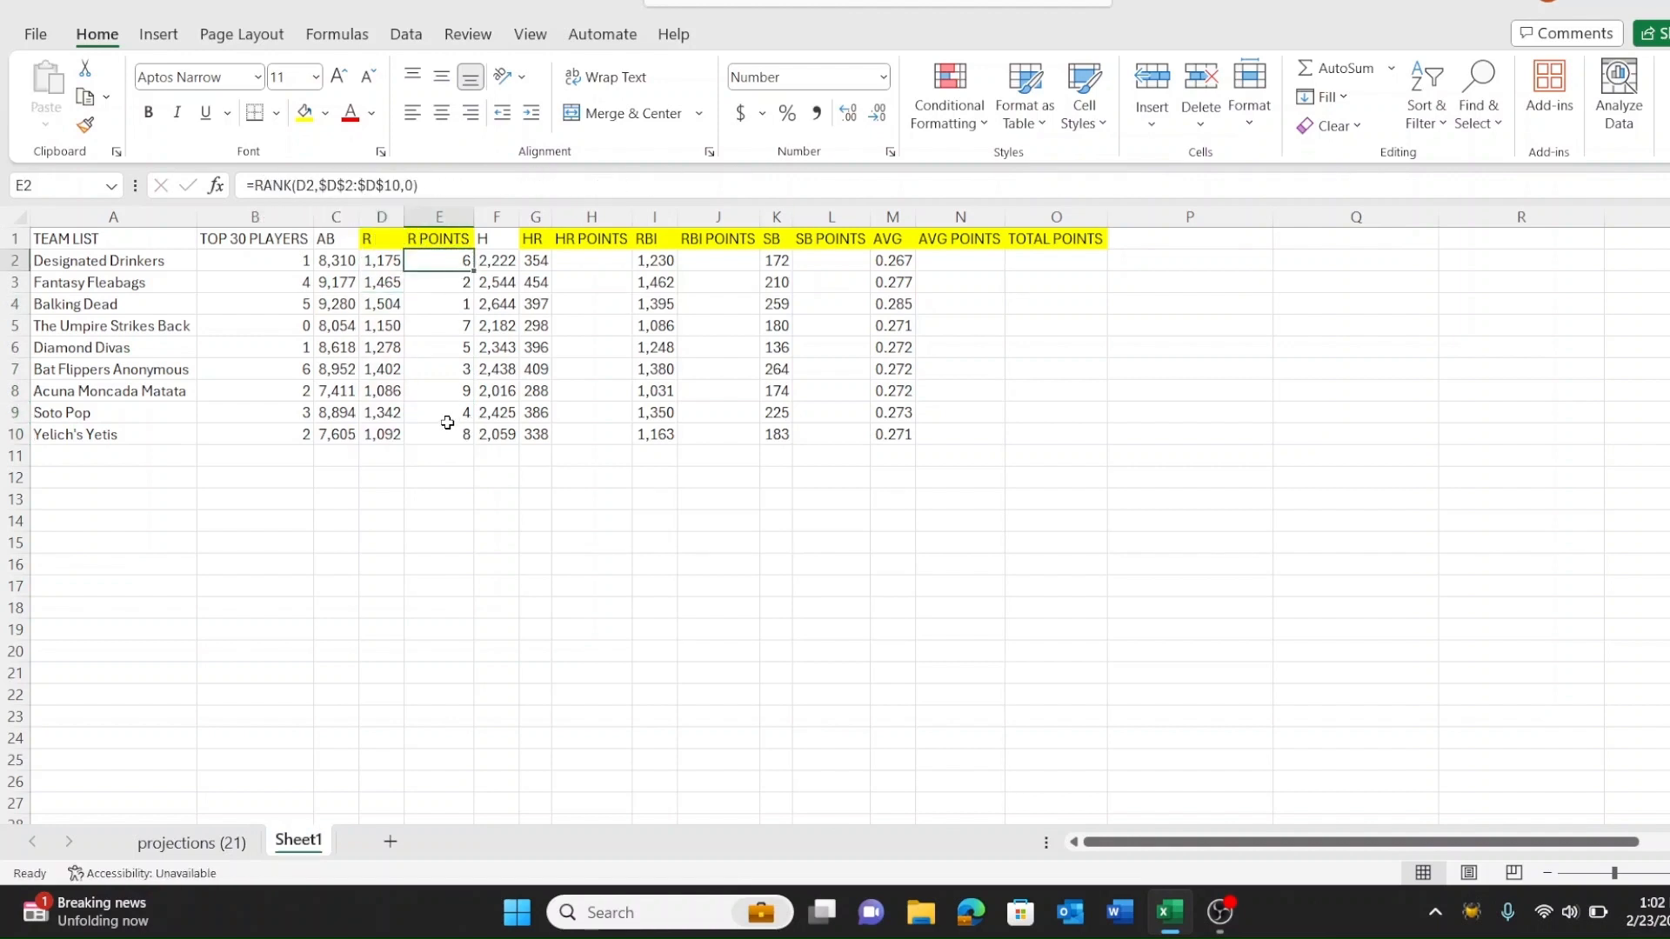
click(415, 185)
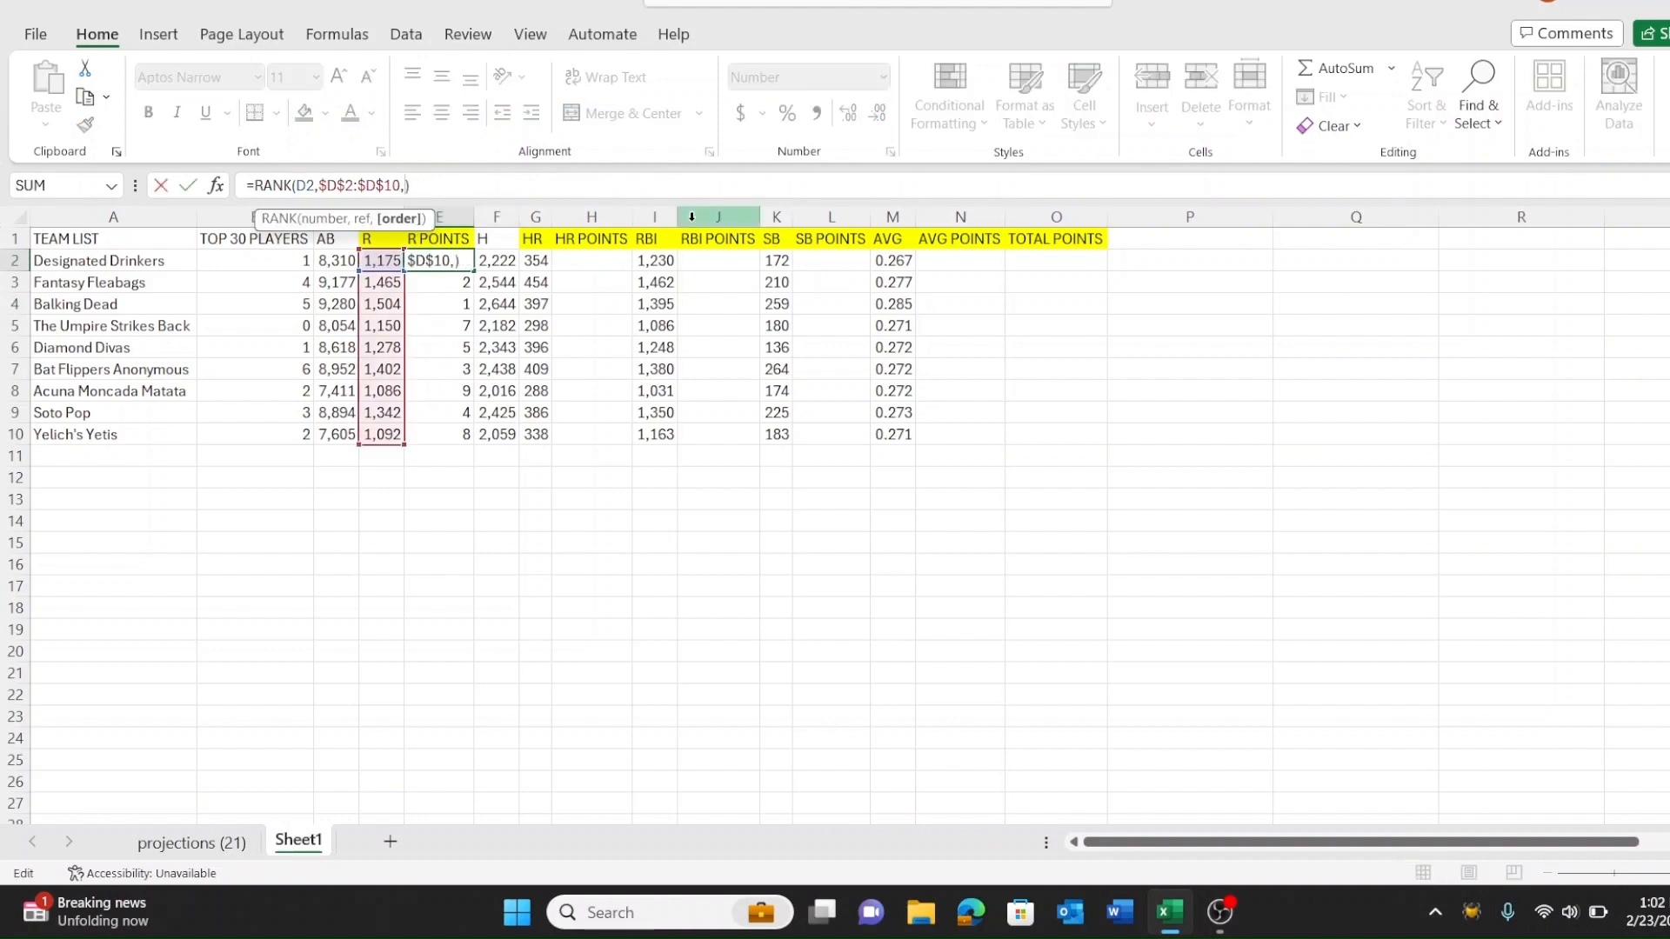
text(1)
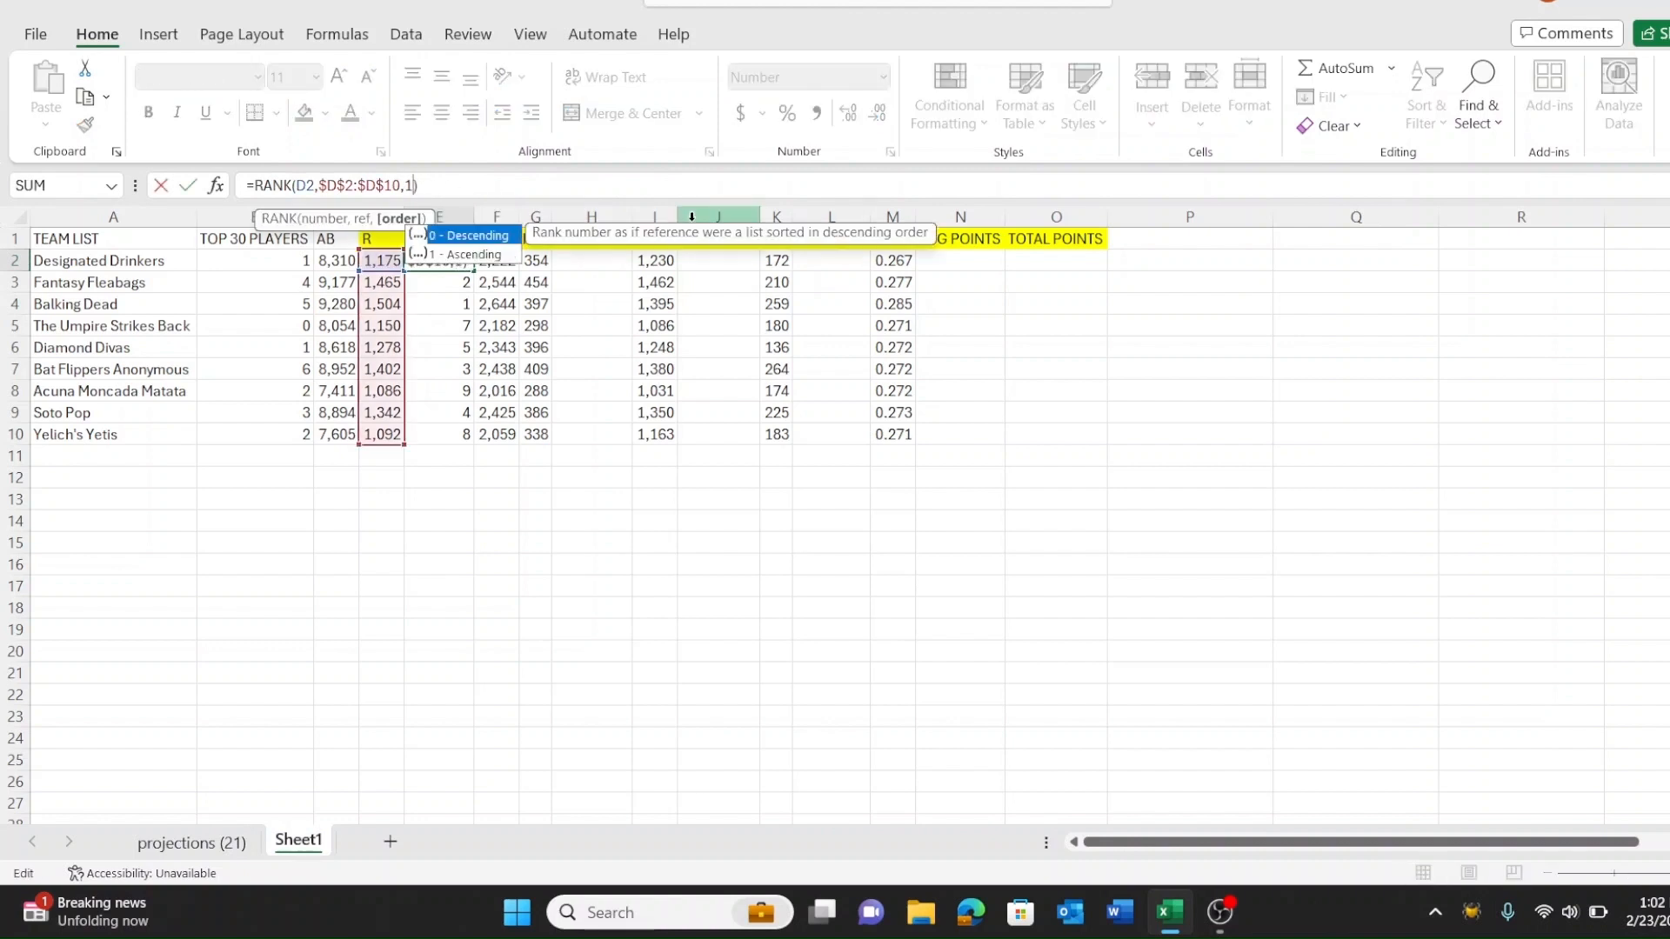
key(Return)
key(Up)
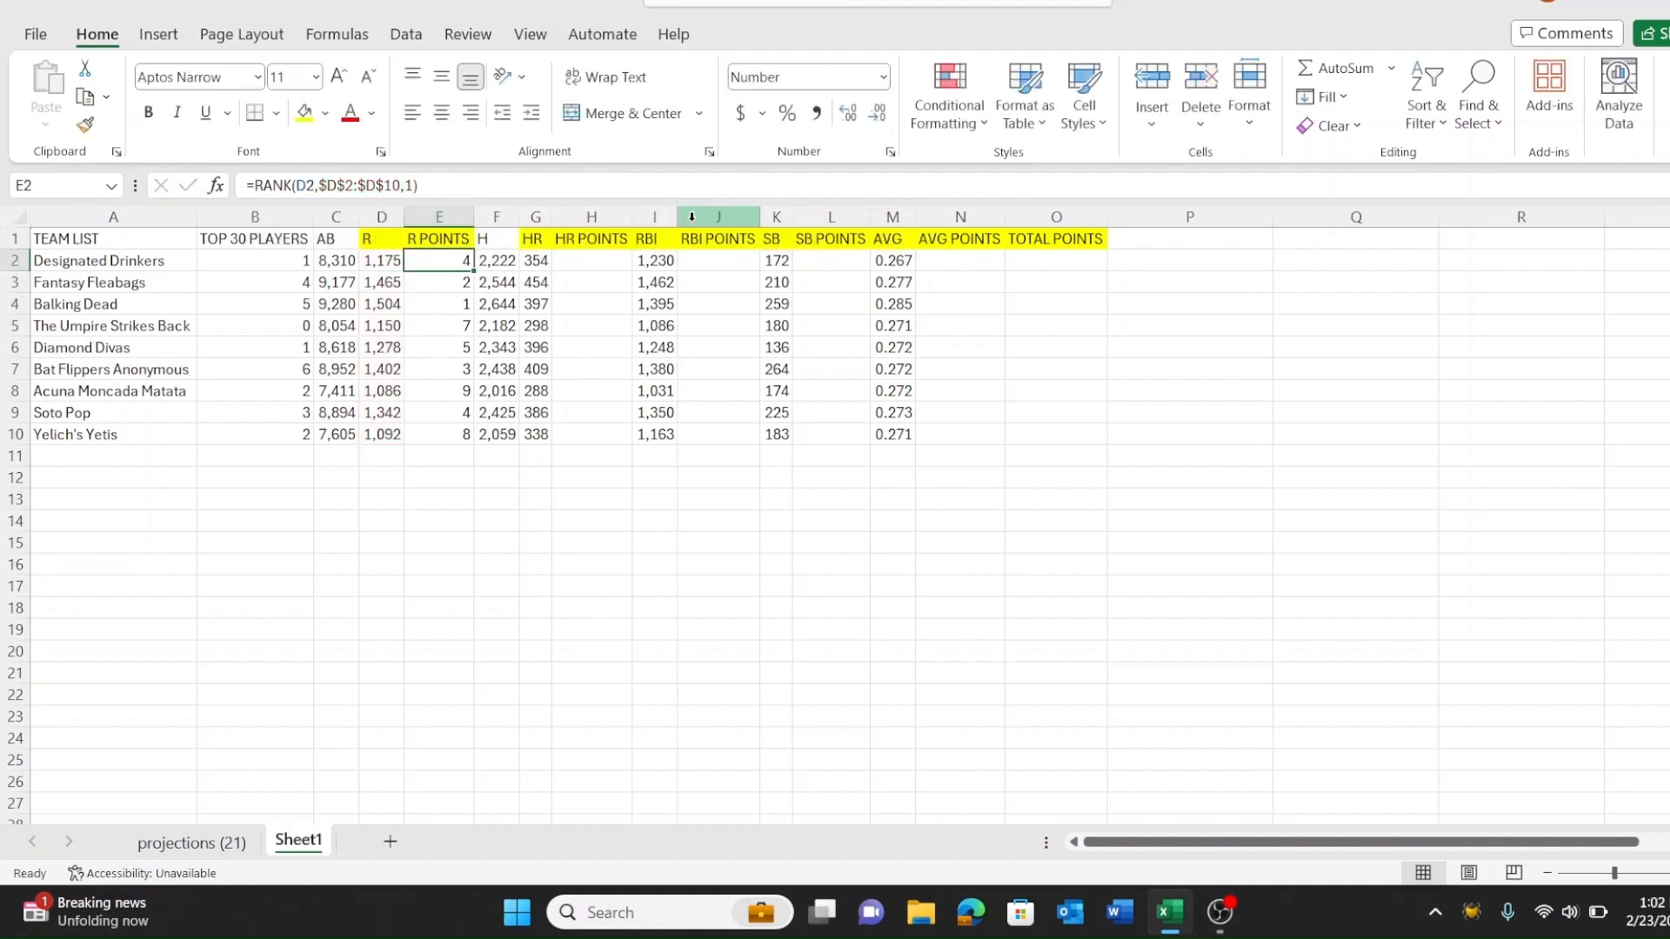
Step: Copy the ascending RANK formula from E2 down to E3:E10
key(ctrl+c)
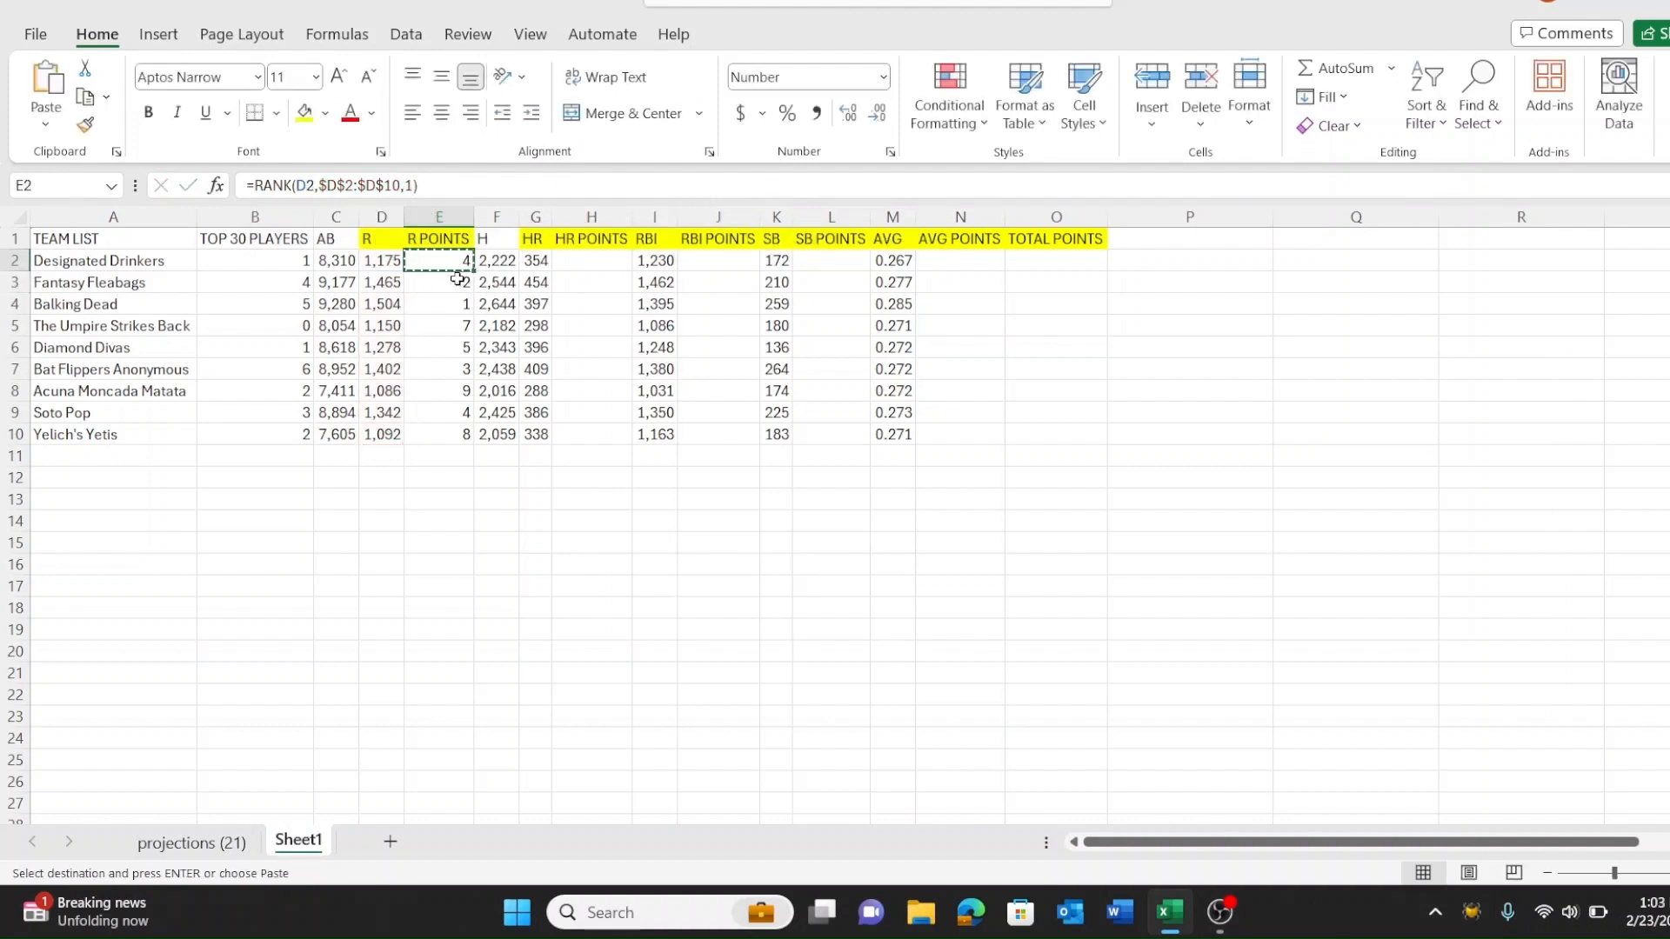
drag(450, 281, 449, 435)
key(ctrl+v)
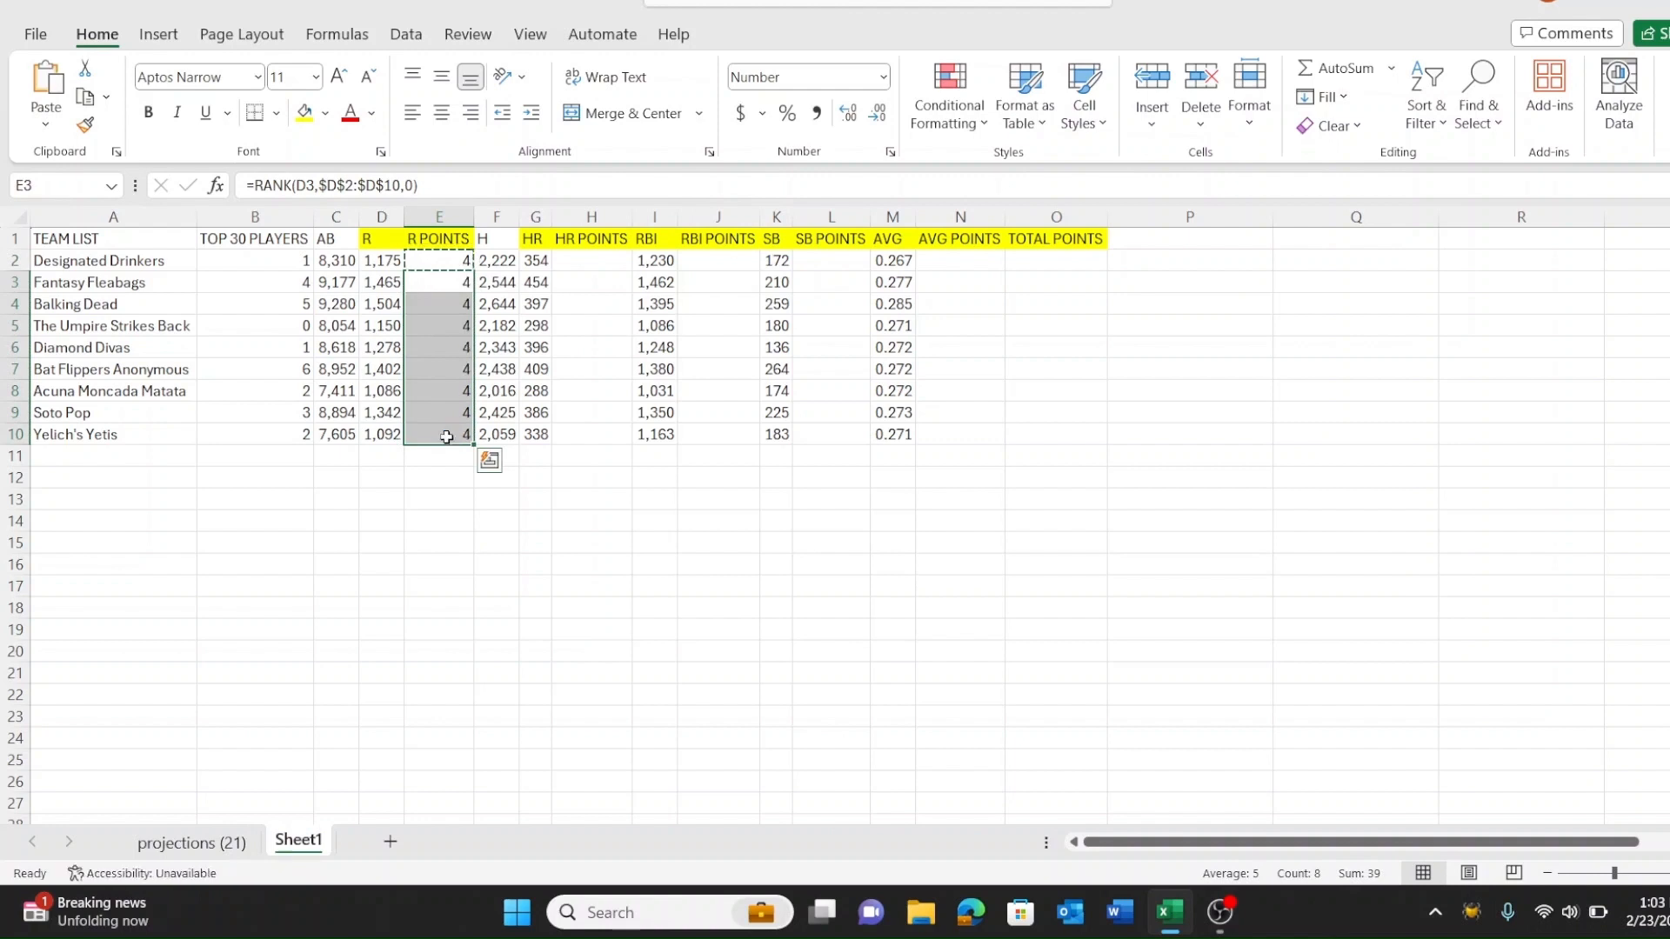
click(448, 543)
Step: Compare the R POINTS with the run totals for Balking Dead and Acuna Moncada Matata
click(447, 309)
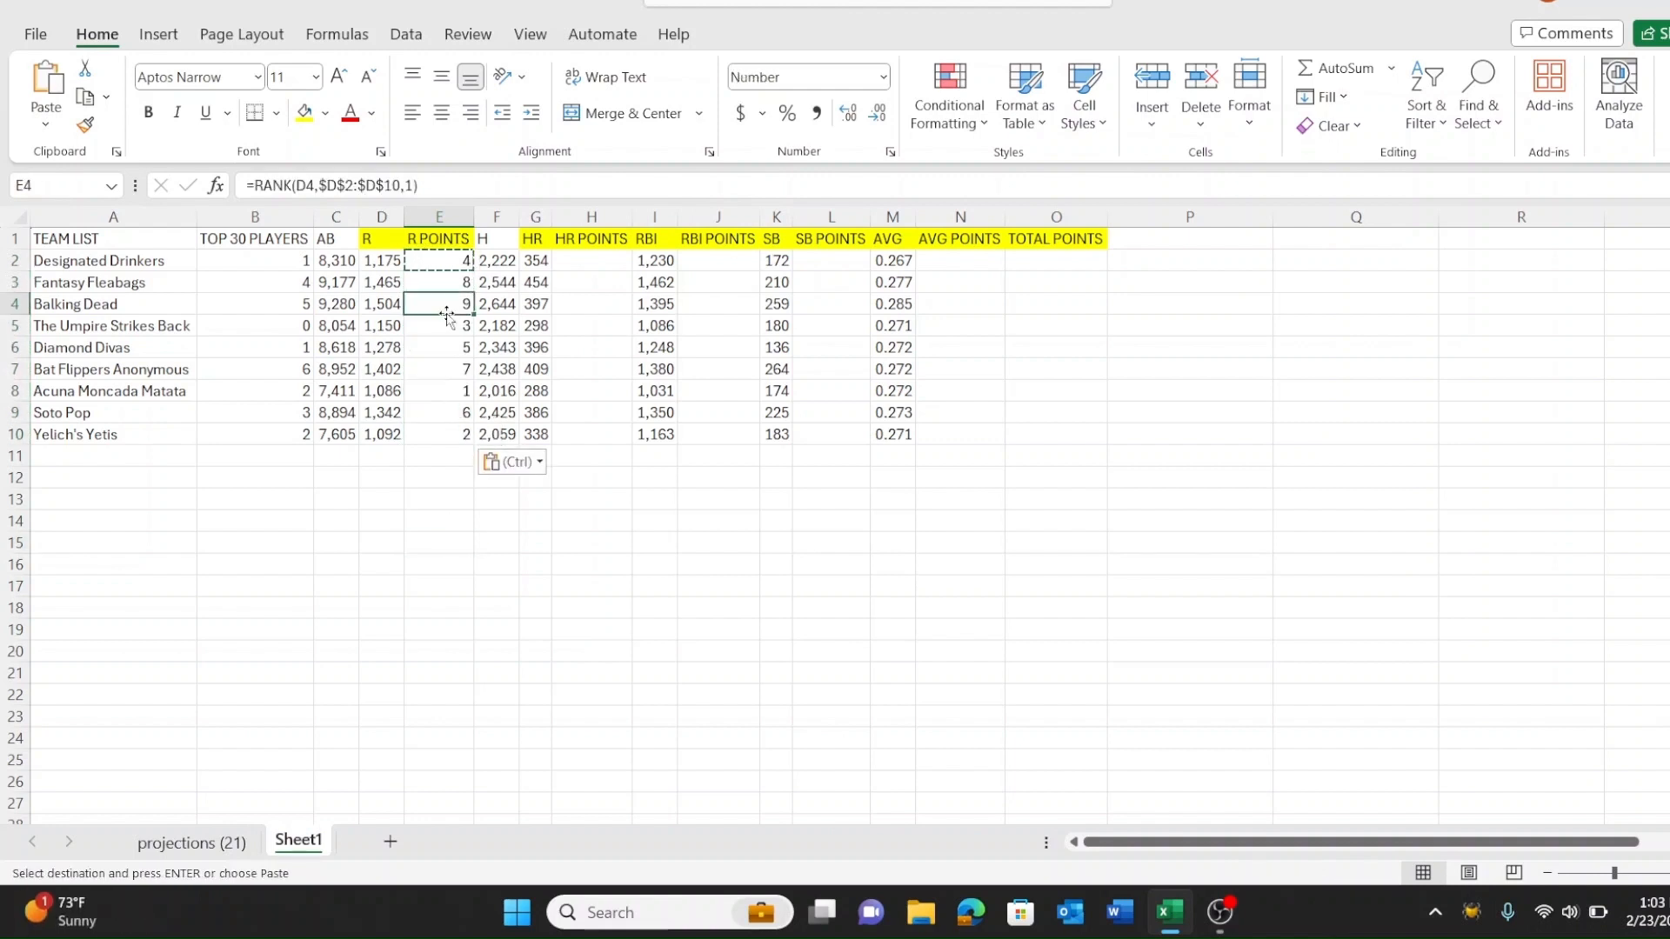
click(385, 302)
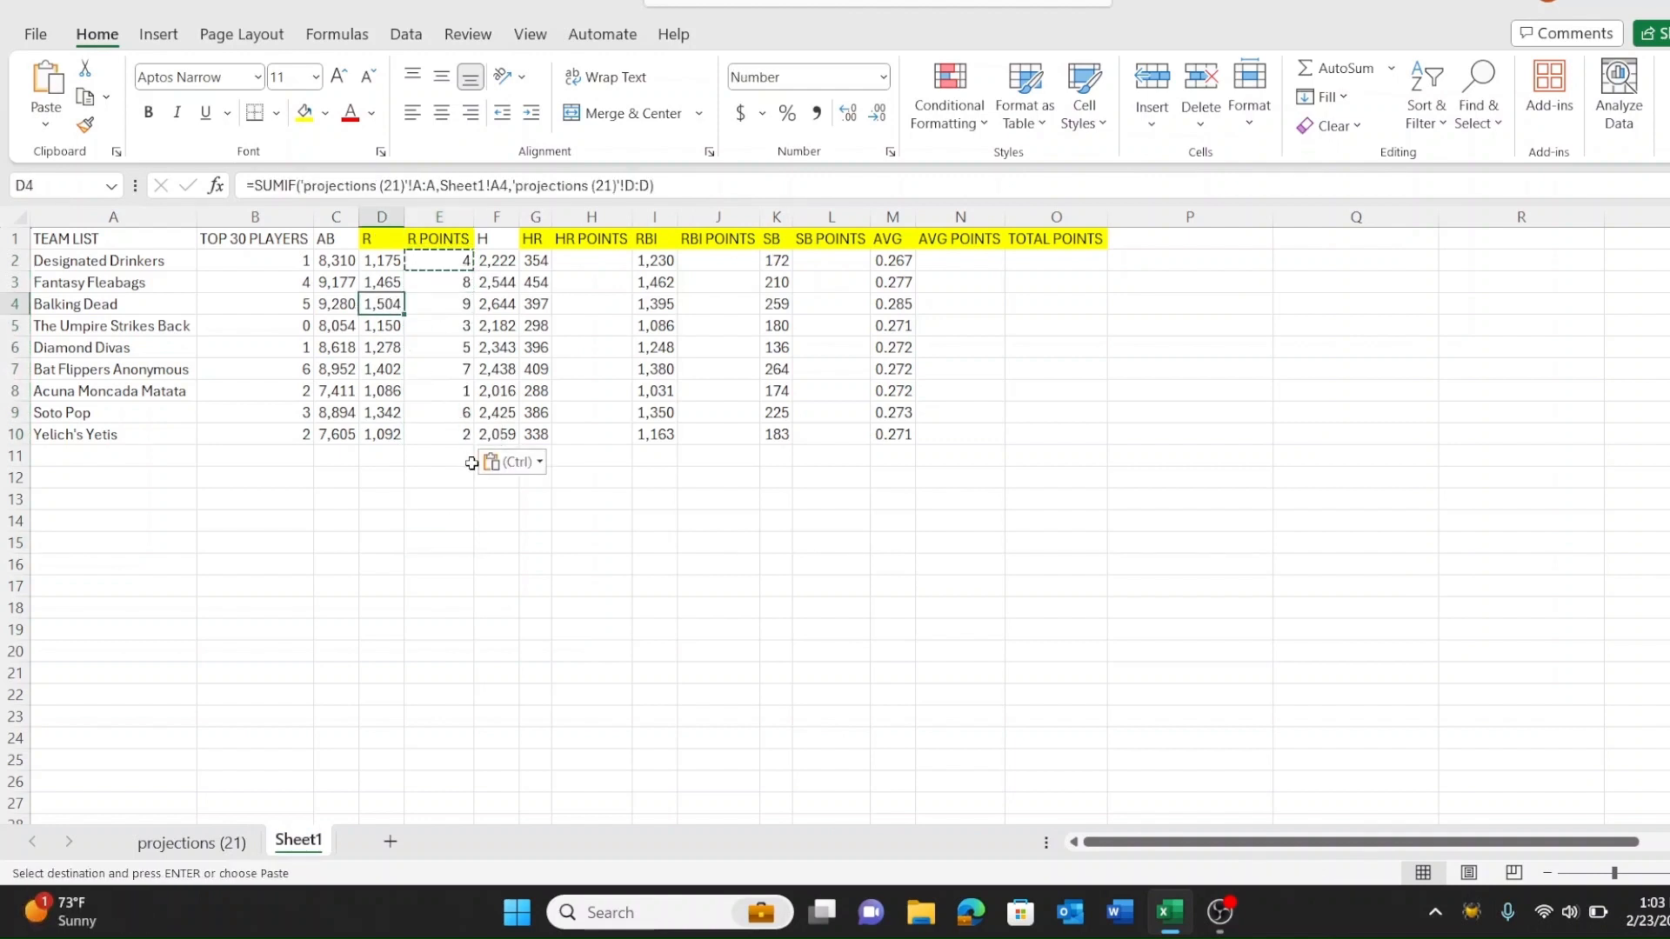
click(423, 302)
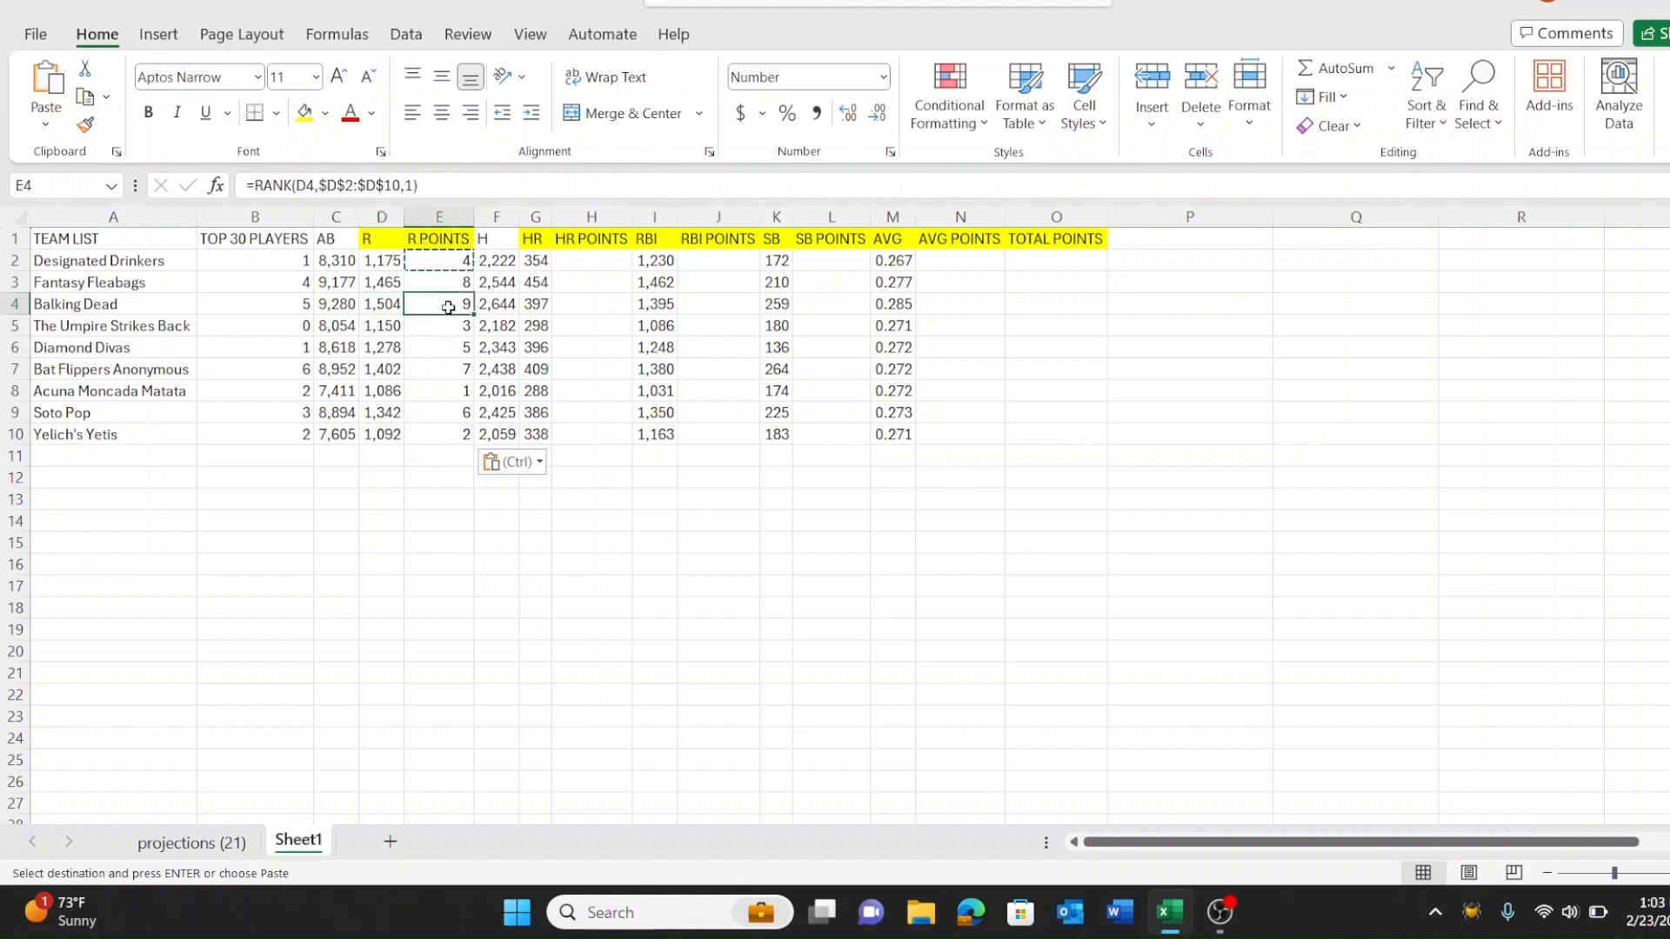
click(383, 305)
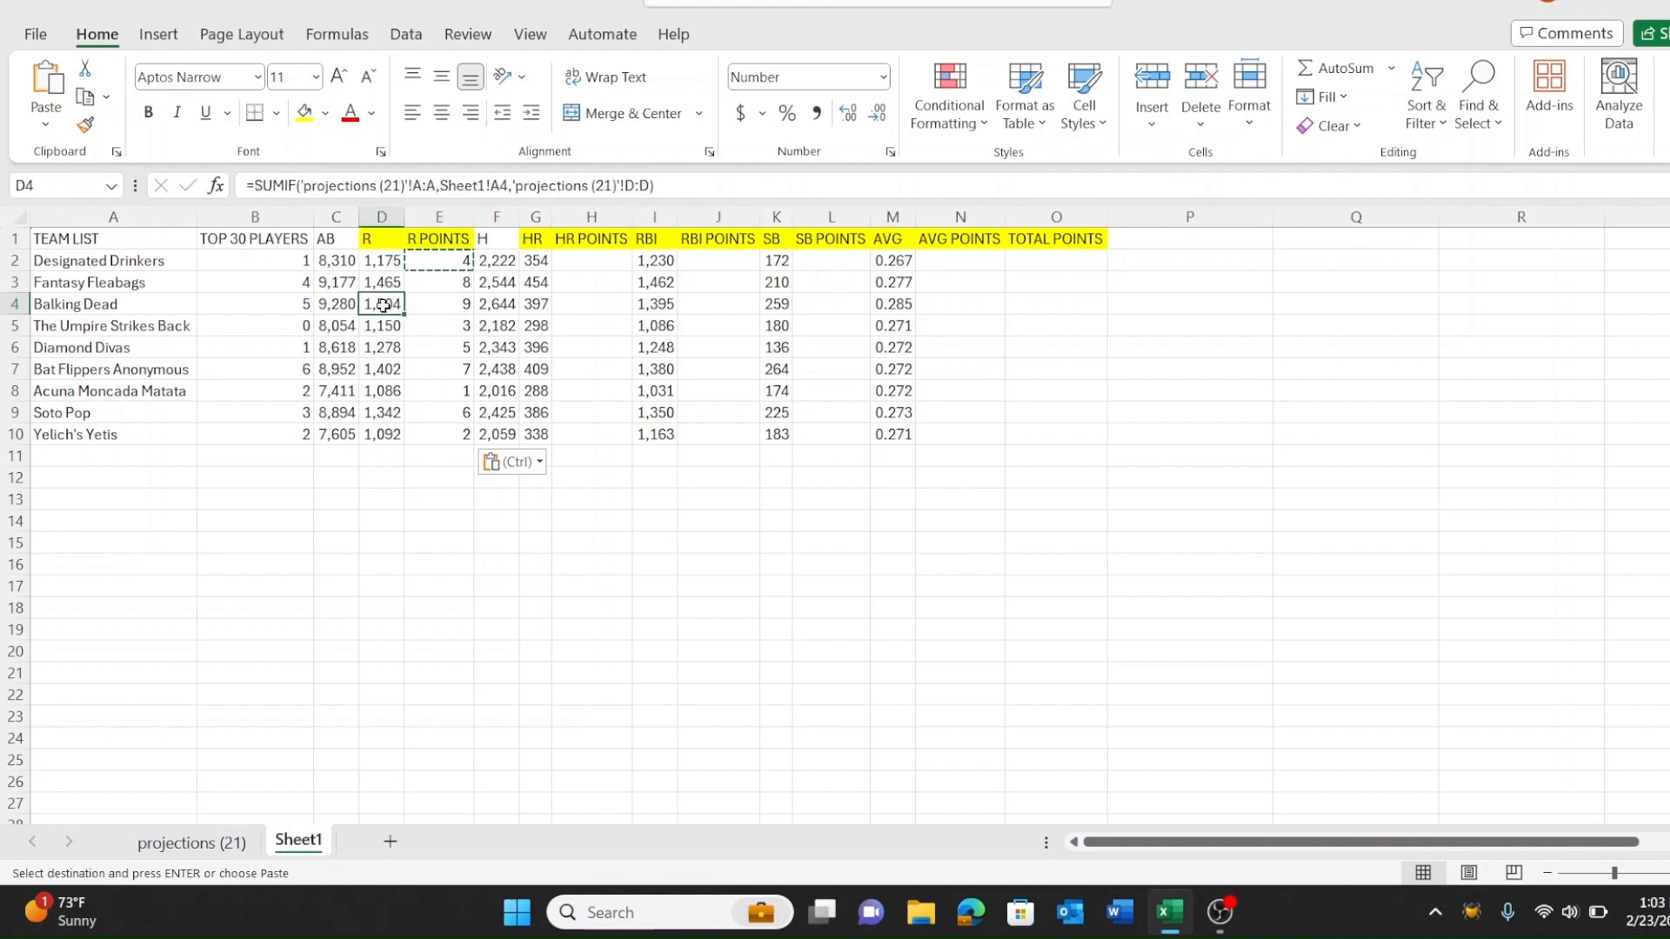
click(461, 383)
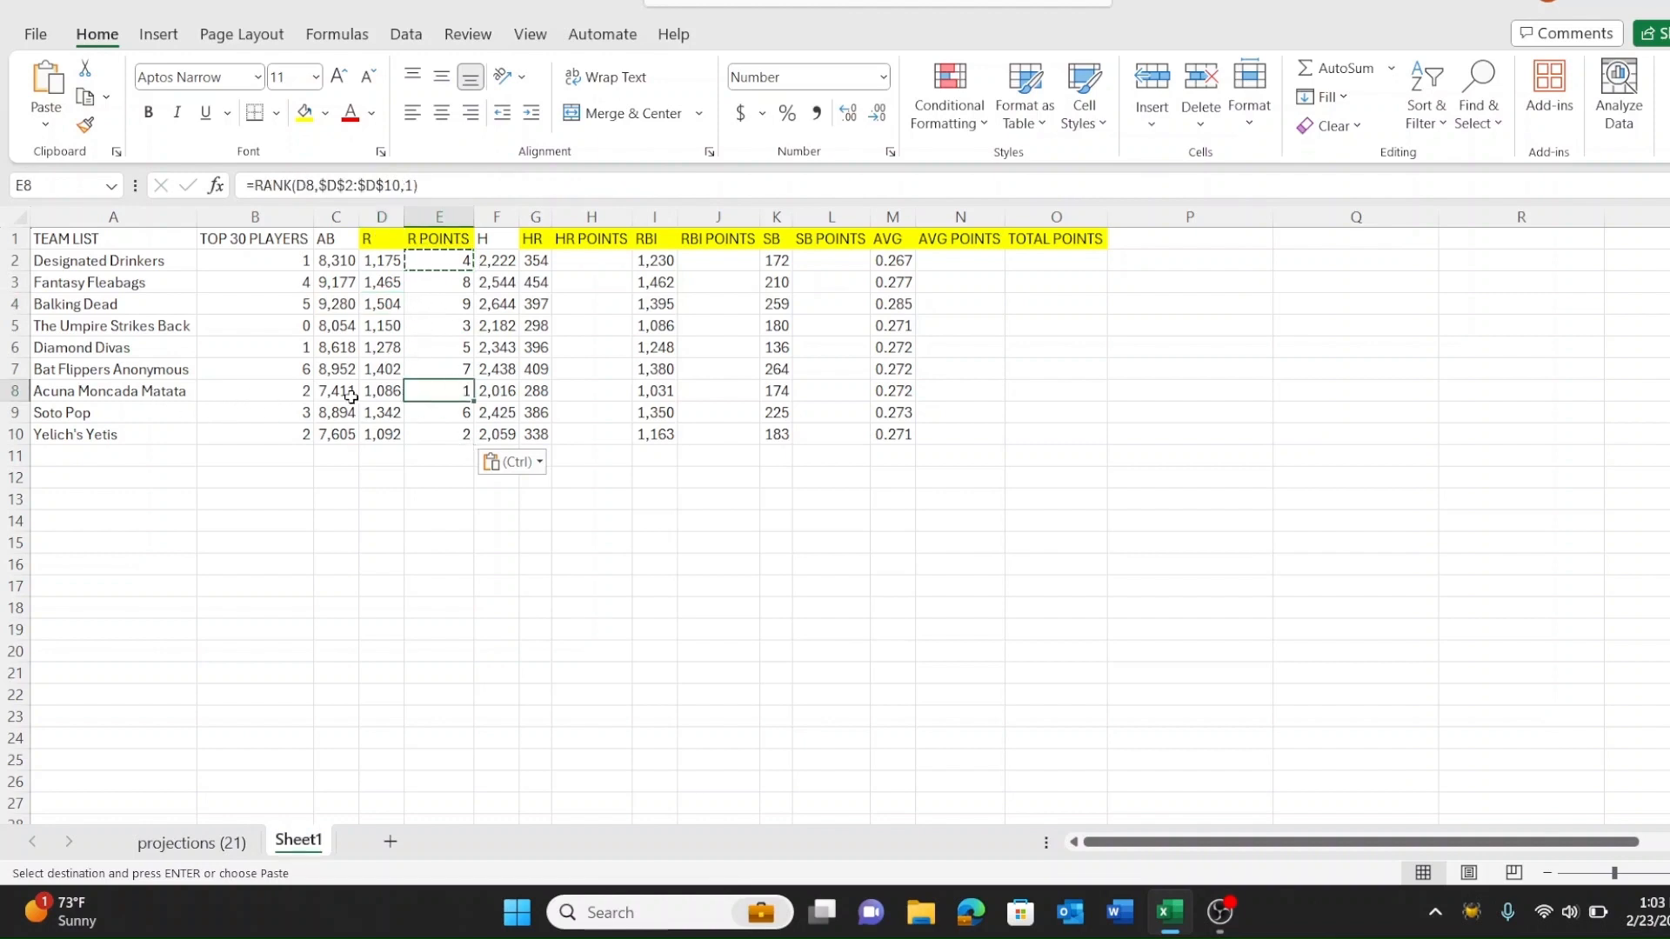
click(384, 390)
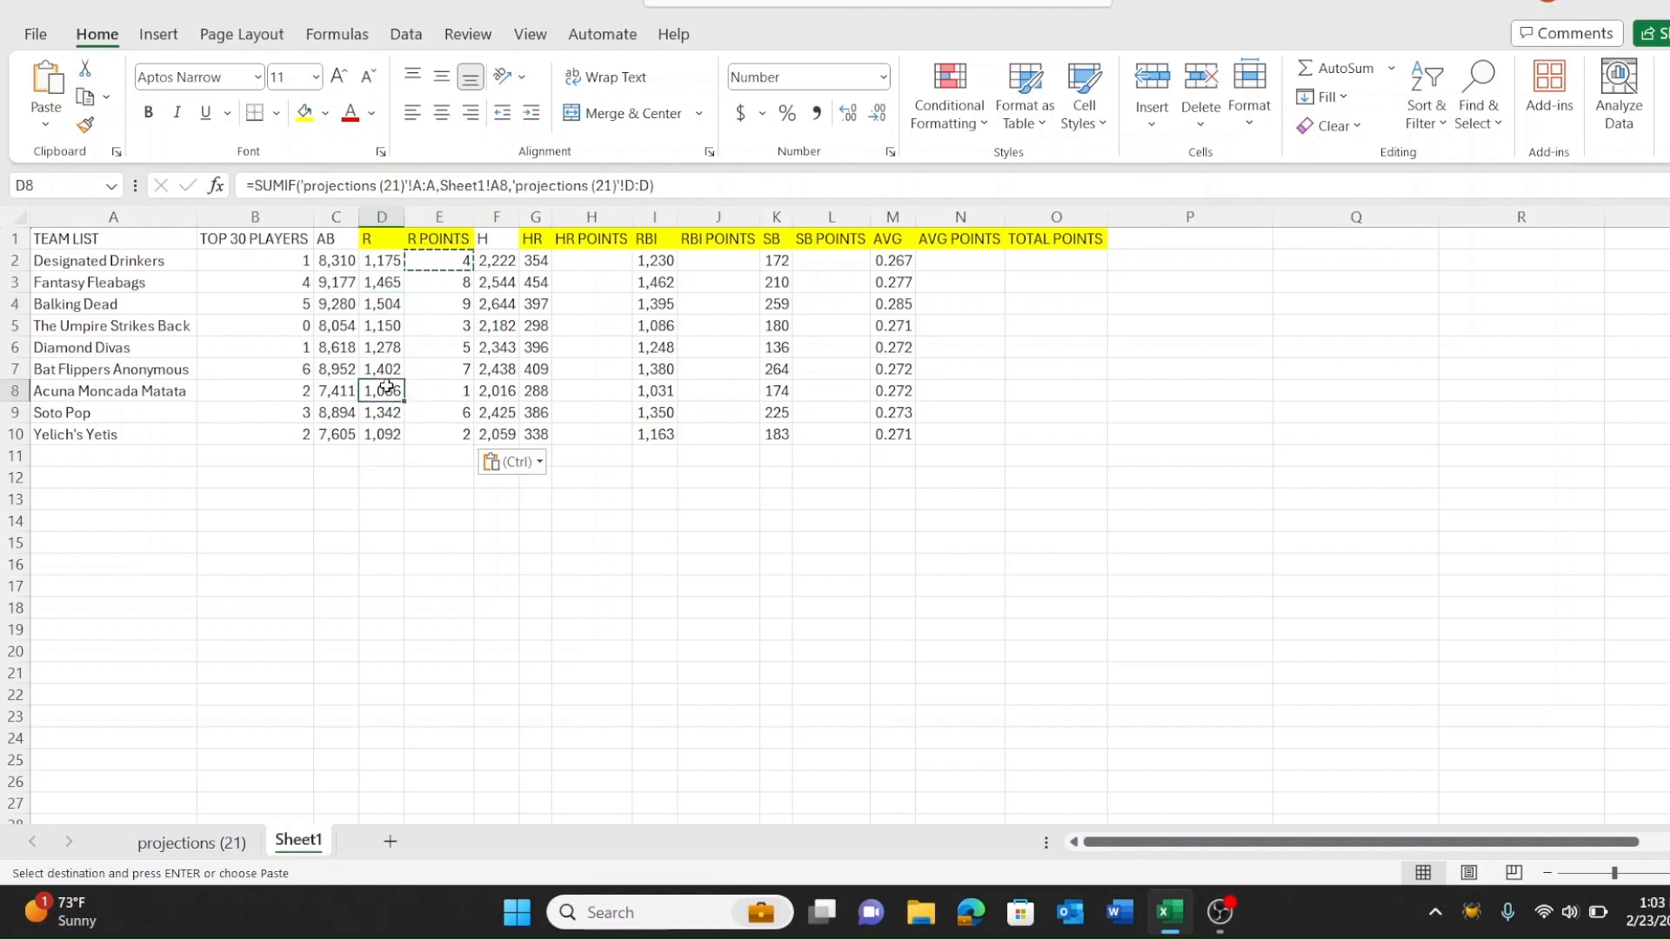
click(448, 397)
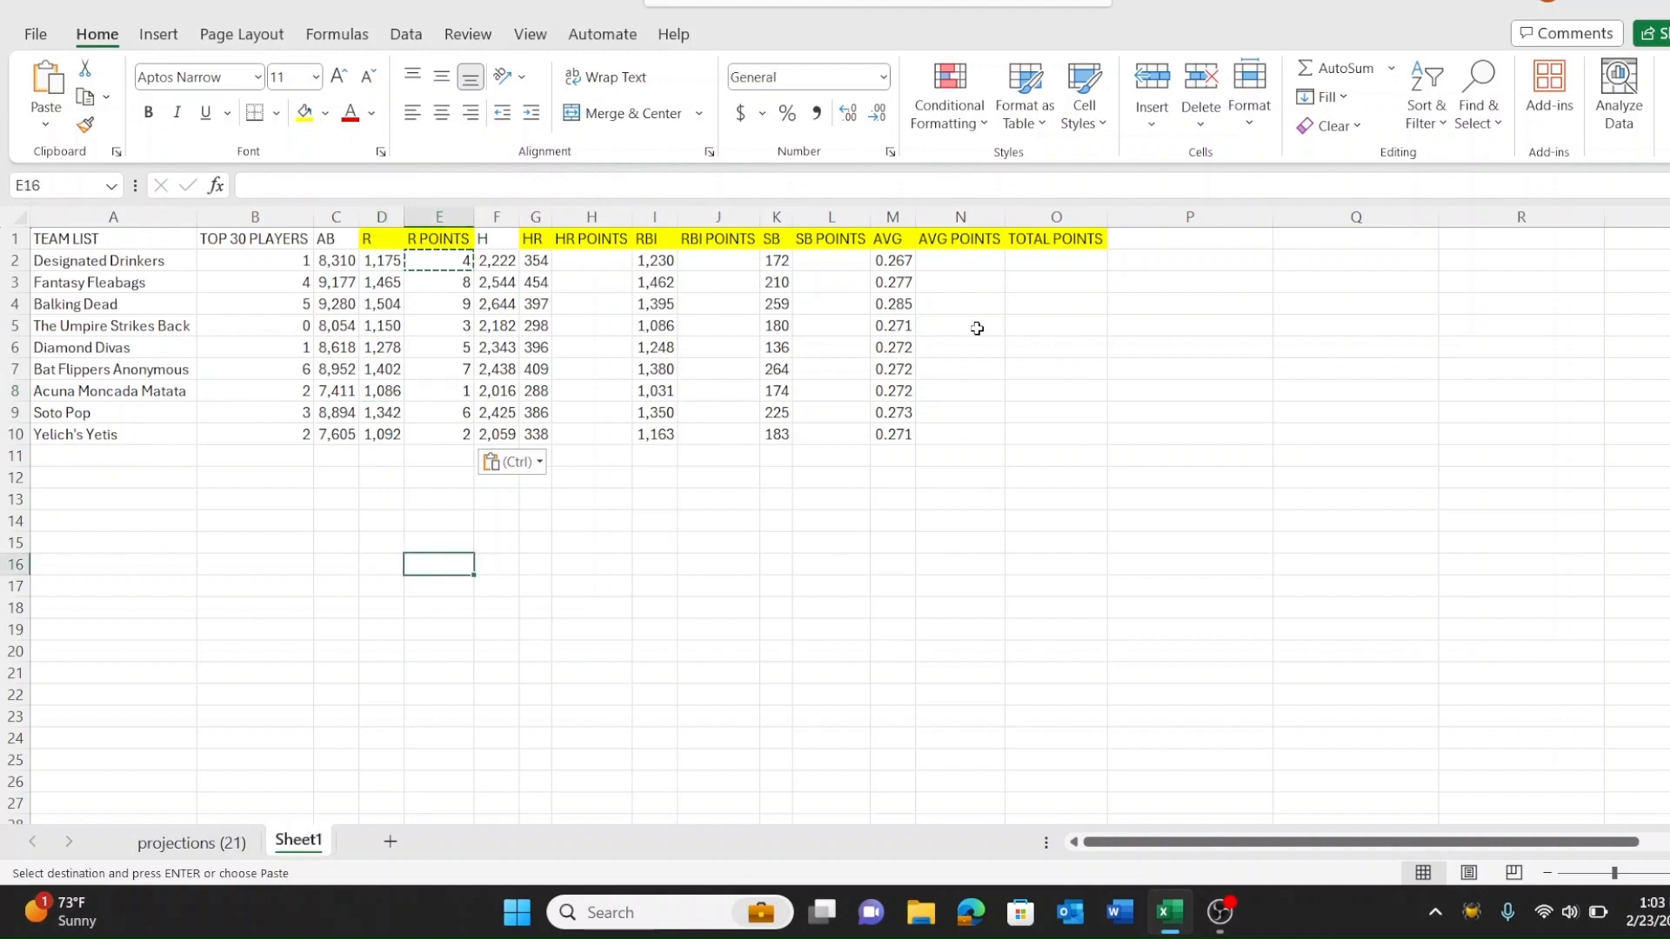
Step: Total Designated Drinkers' category points in O2 with the formula =E2+H2+J2+L2+N2
click(1042, 259)
text(=)
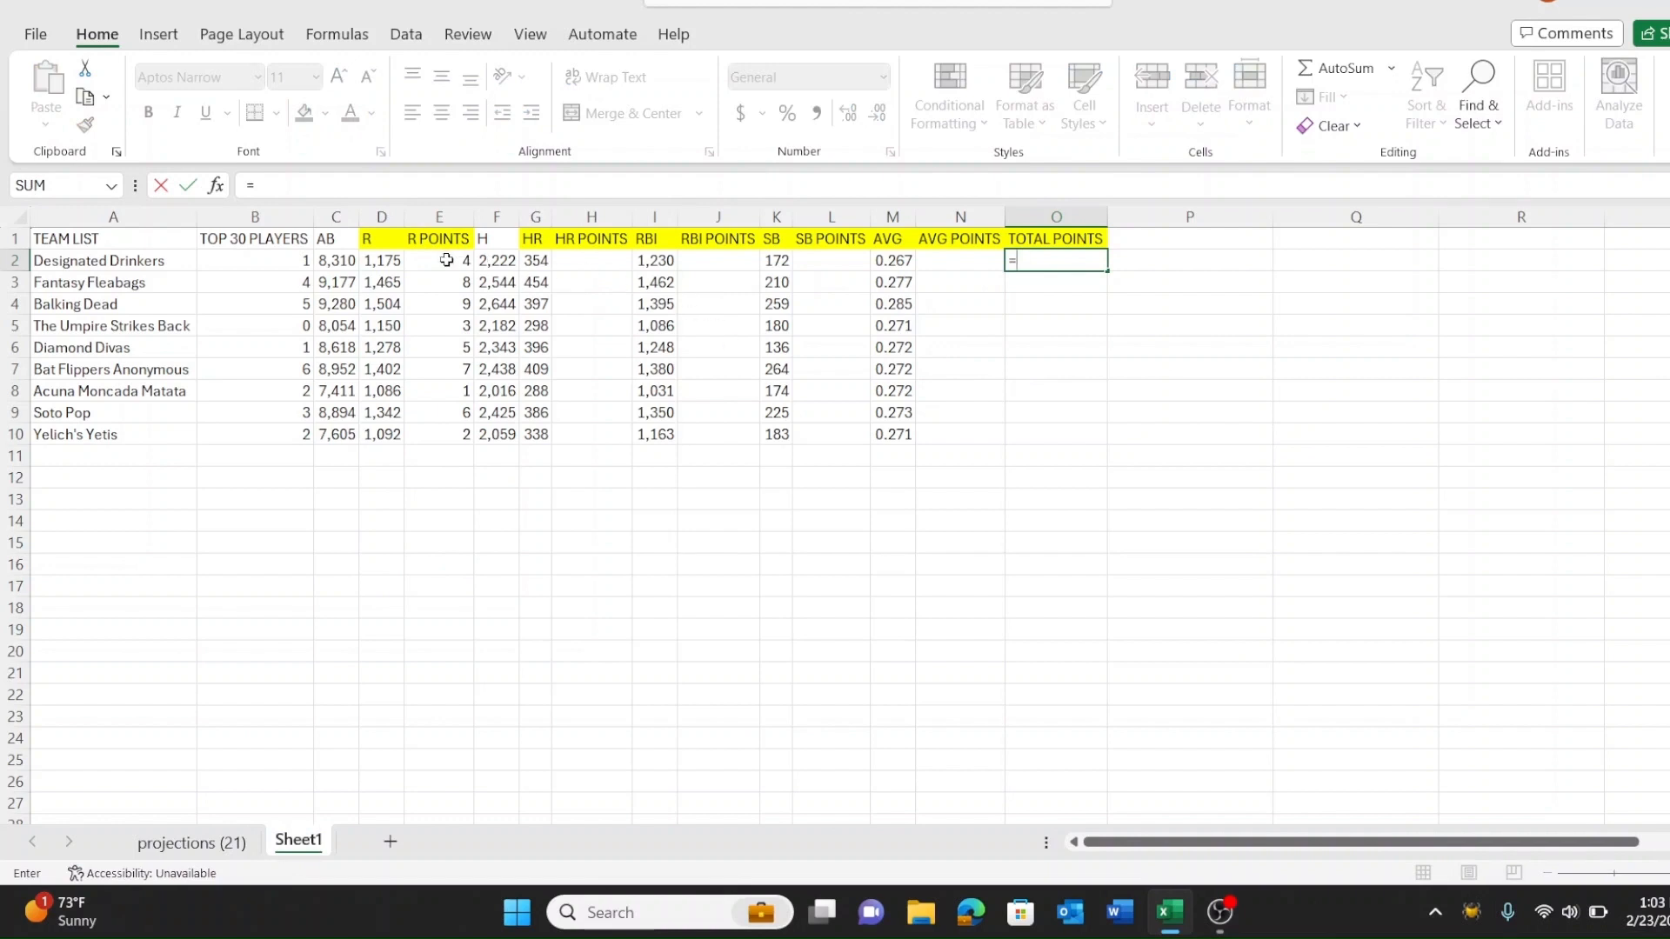
click(447, 260)
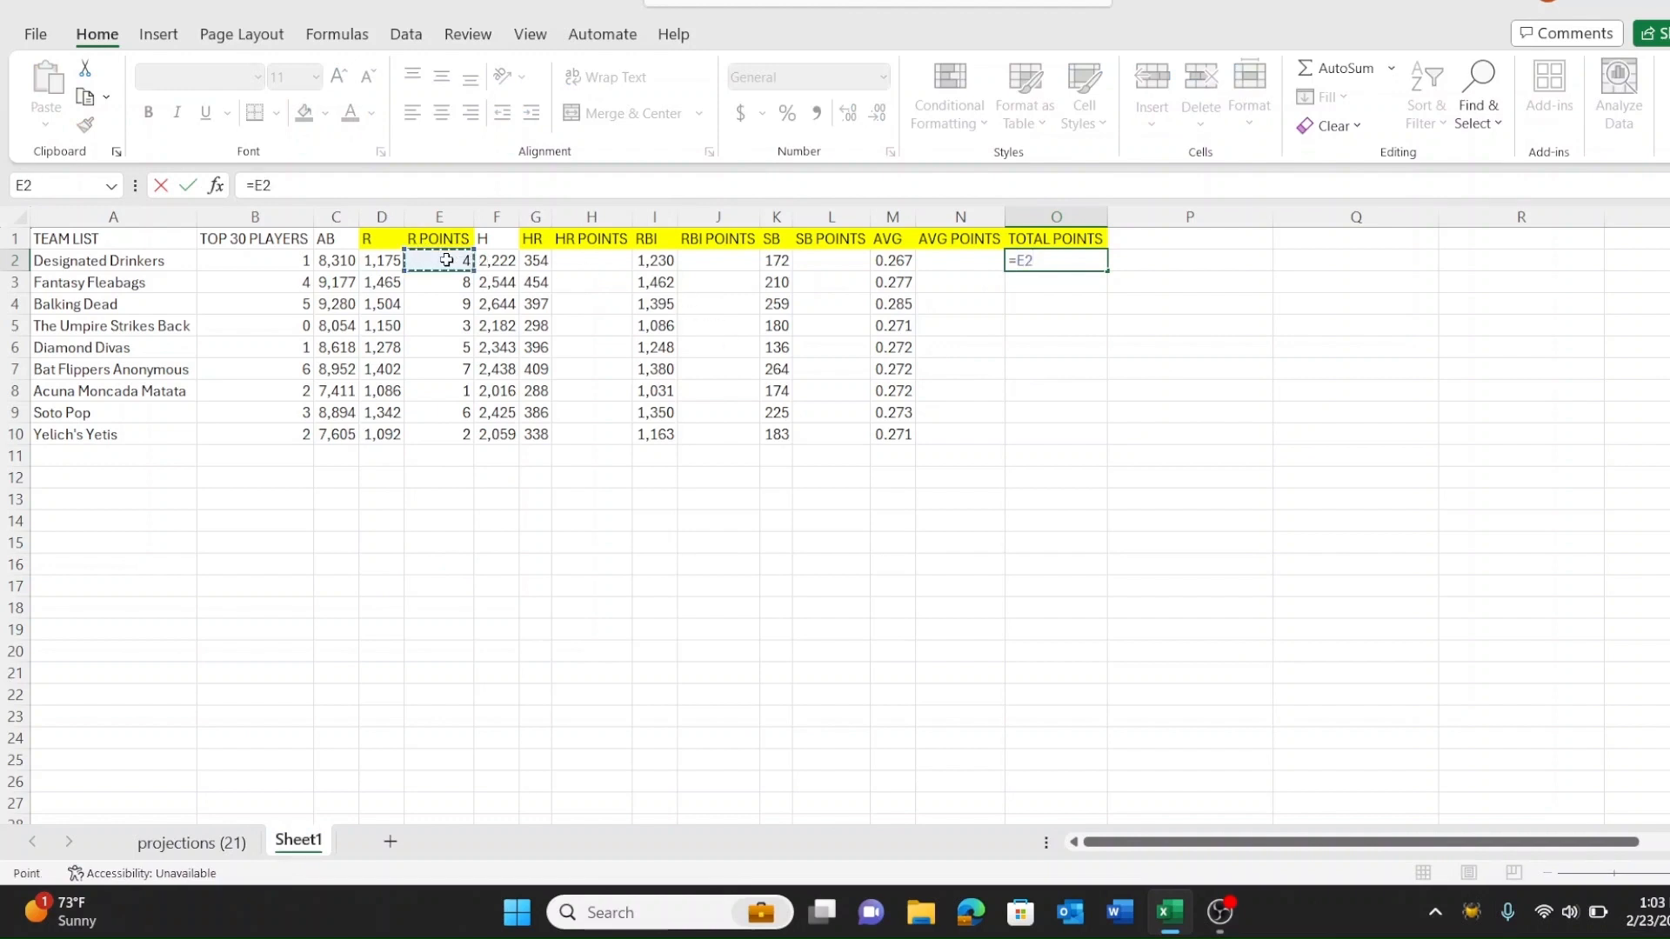
text(+)
click(584, 264)
text(+)
click(726, 261)
text(+)
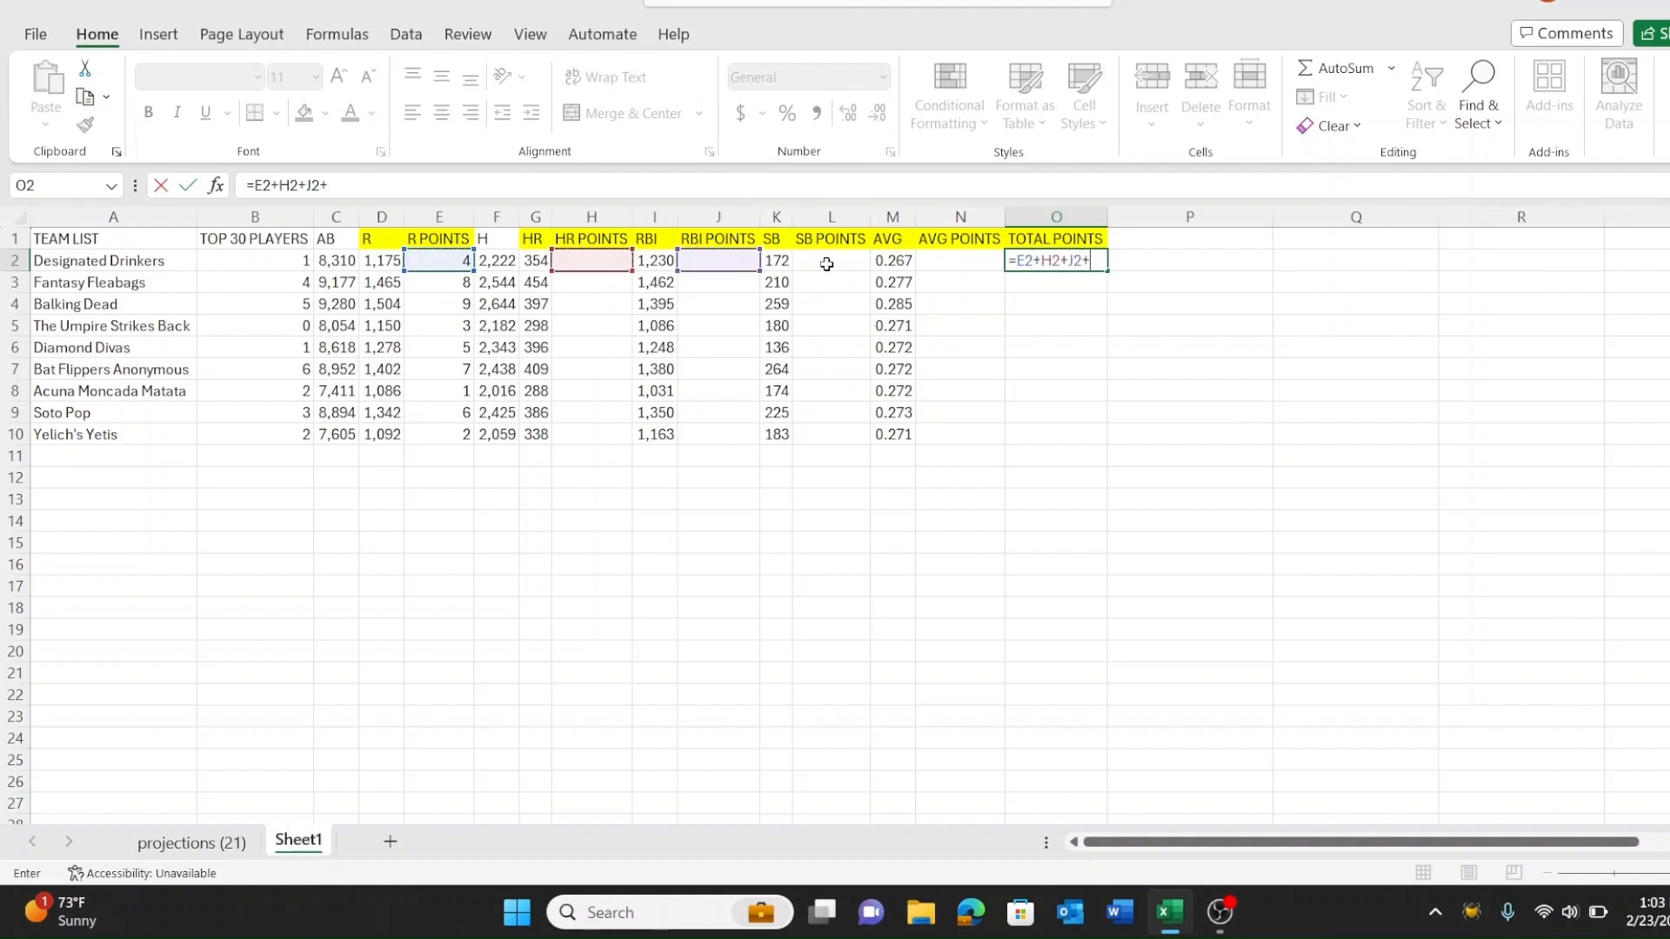
click(828, 261)
text(+)
click(957, 262)
key(Return)
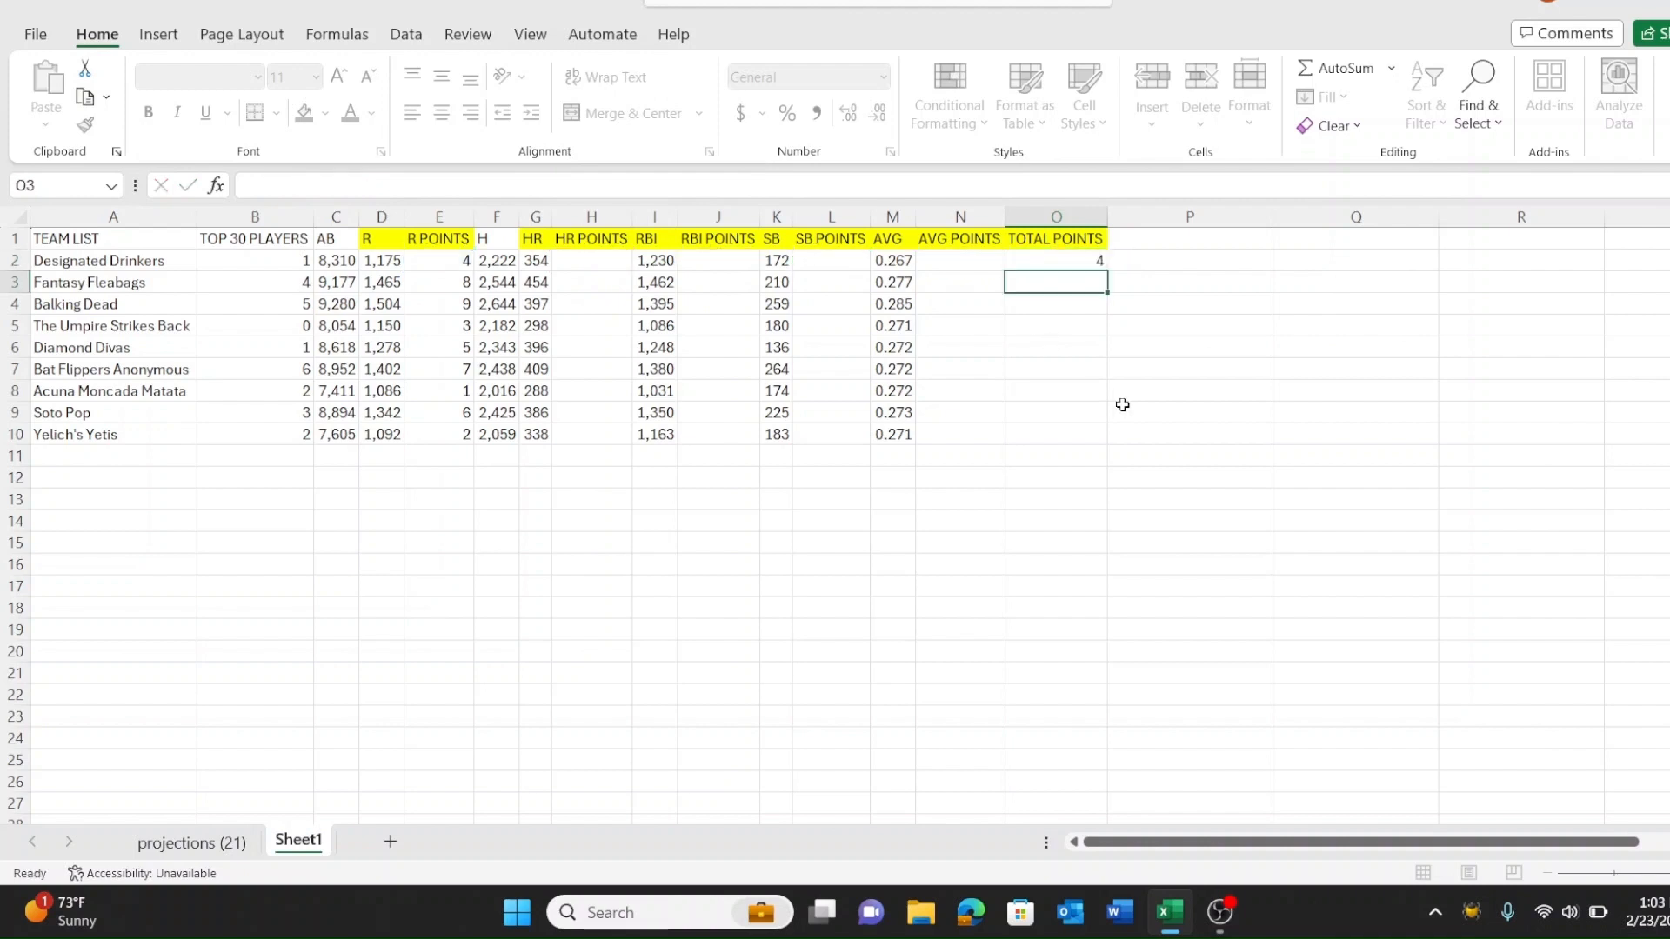
Step: Copy the TOTAL POINTS formula from O2 down to O3:O10
key(Up)
key(Up)
key(Down)
key(ctrl+c)
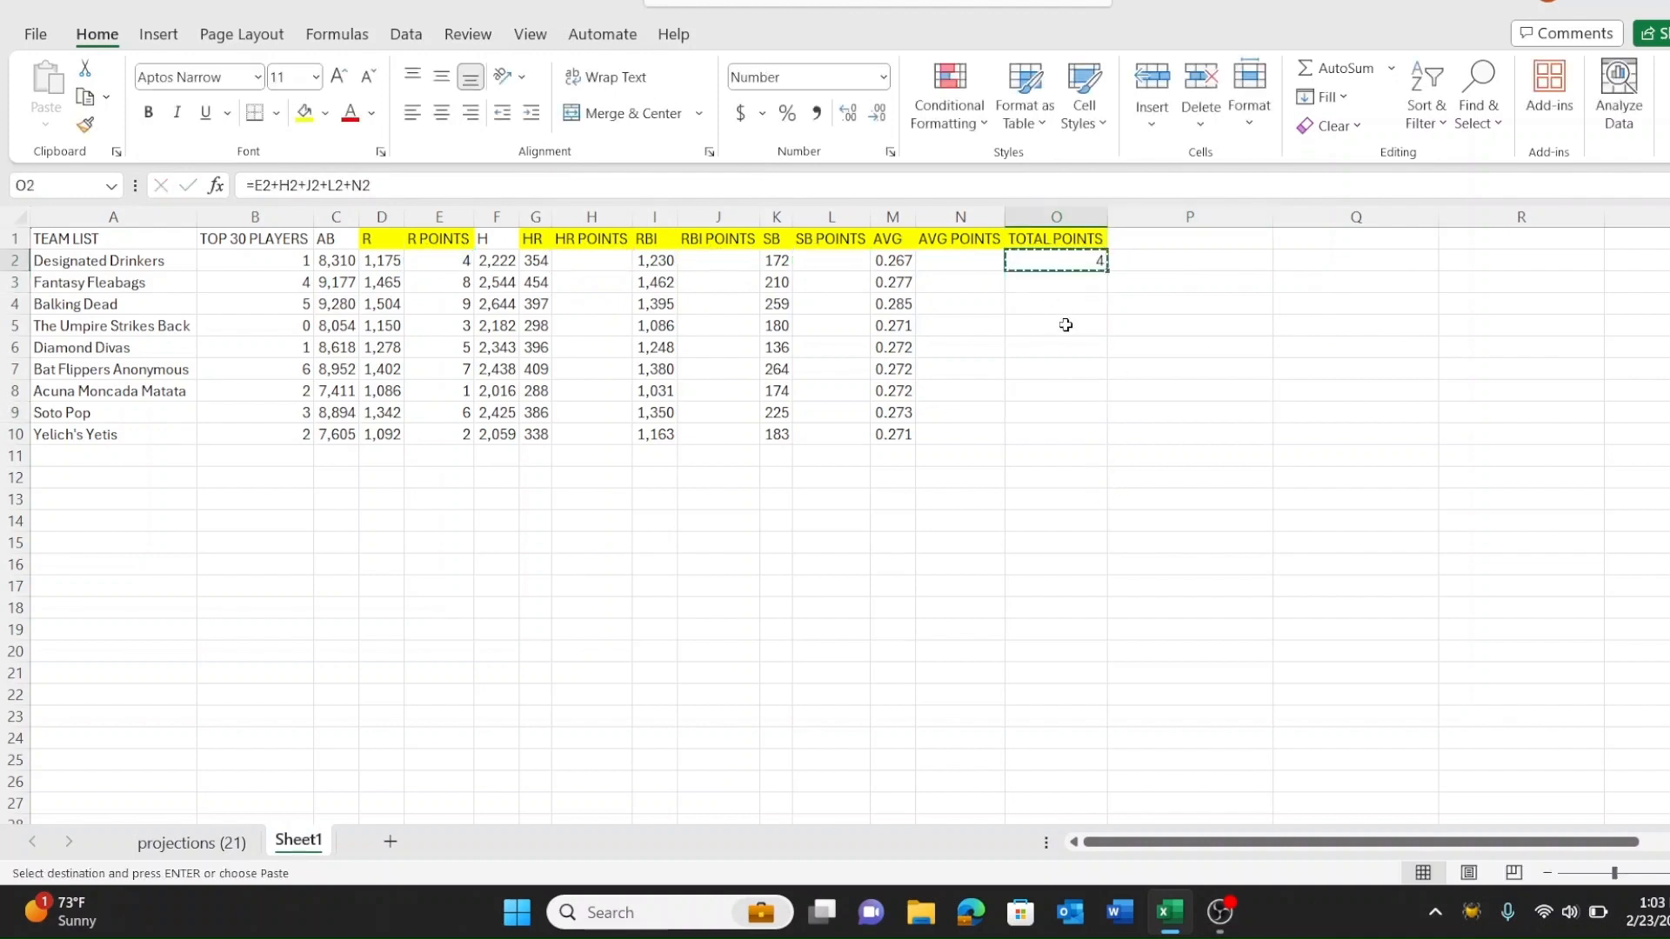
drag(1049, 276, 1060, 425)
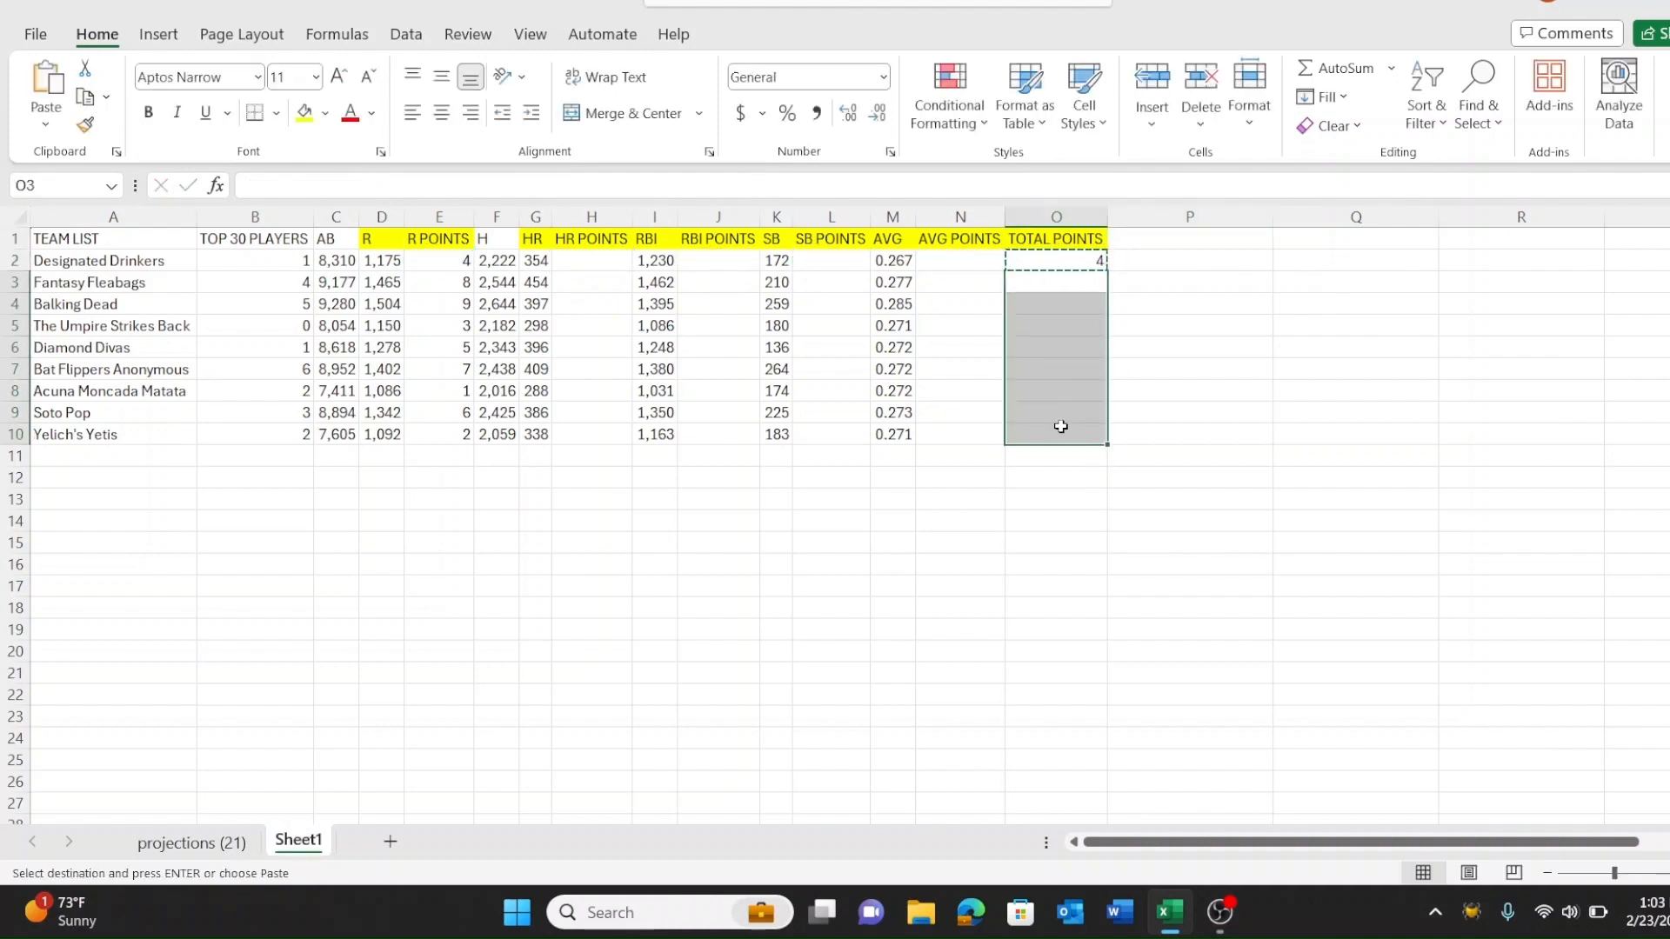
key(ctrl+v)
click(1040, 313)
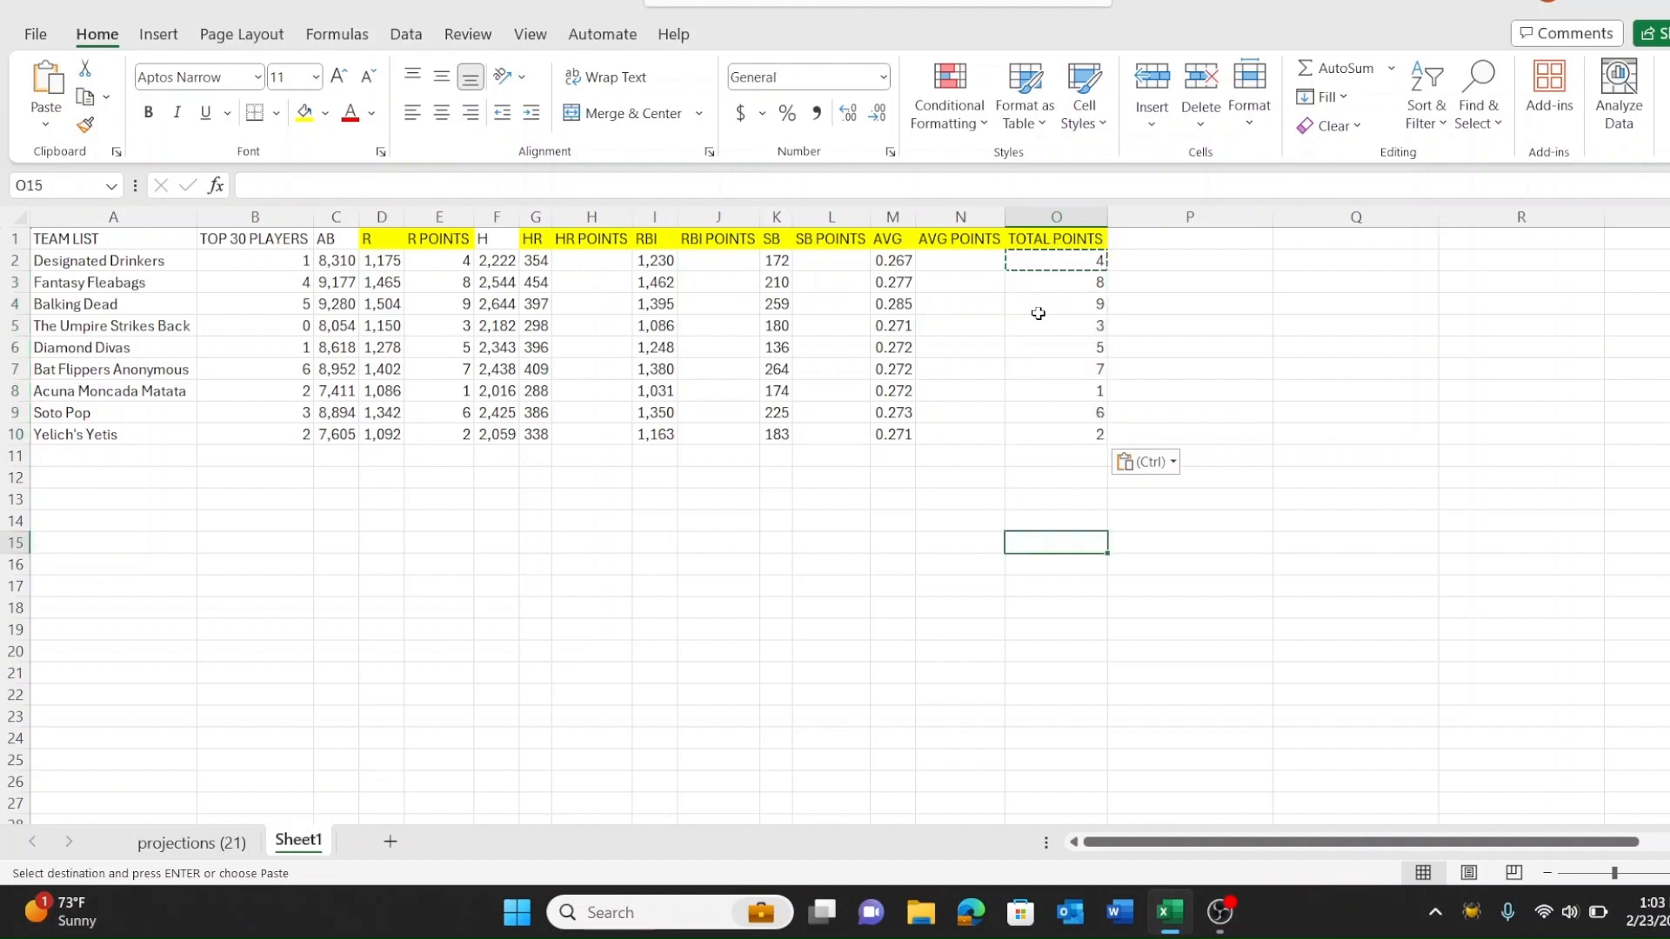
drag(1062, 261, 1075, 436)
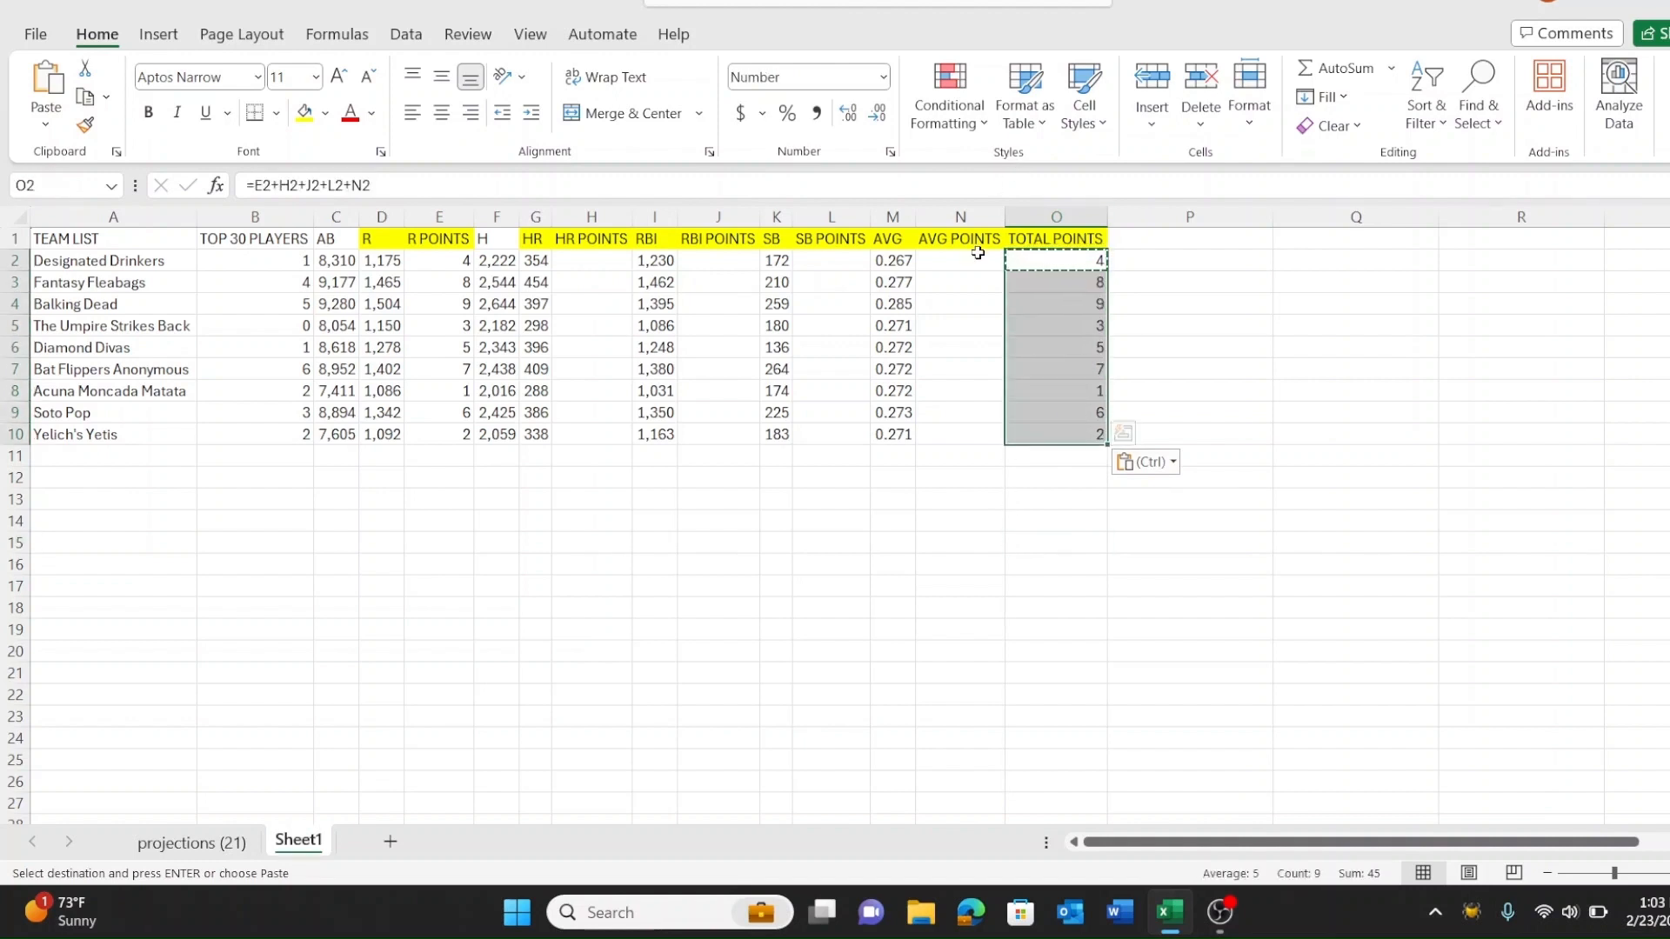
click(981, 130)
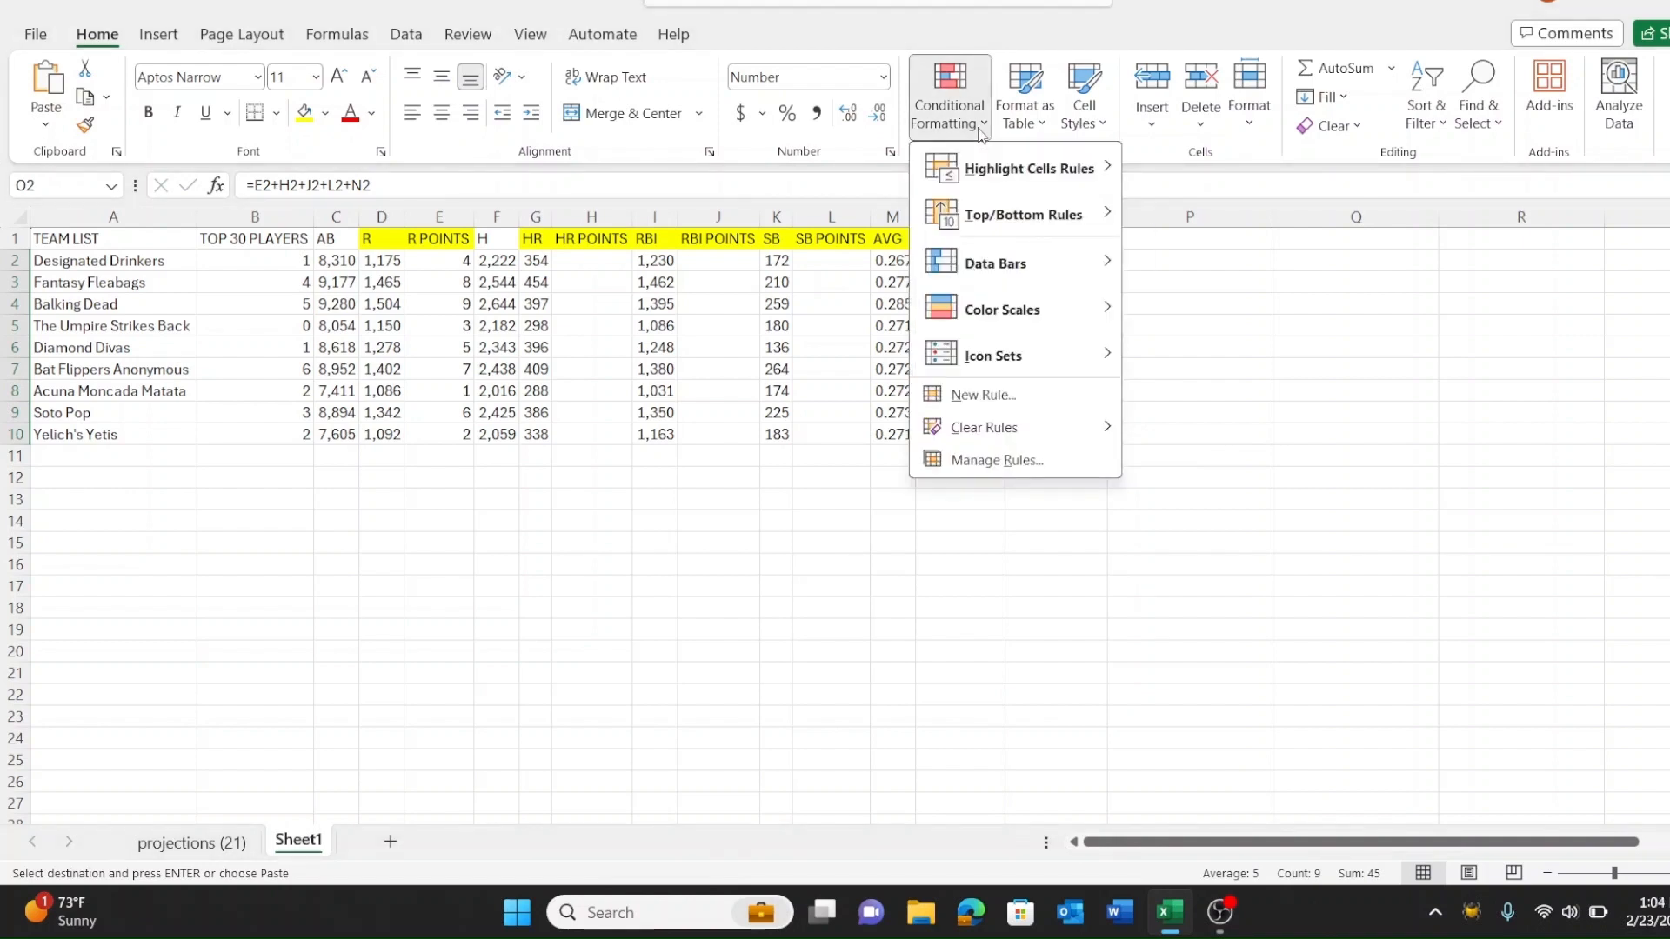
click(1296, 342)
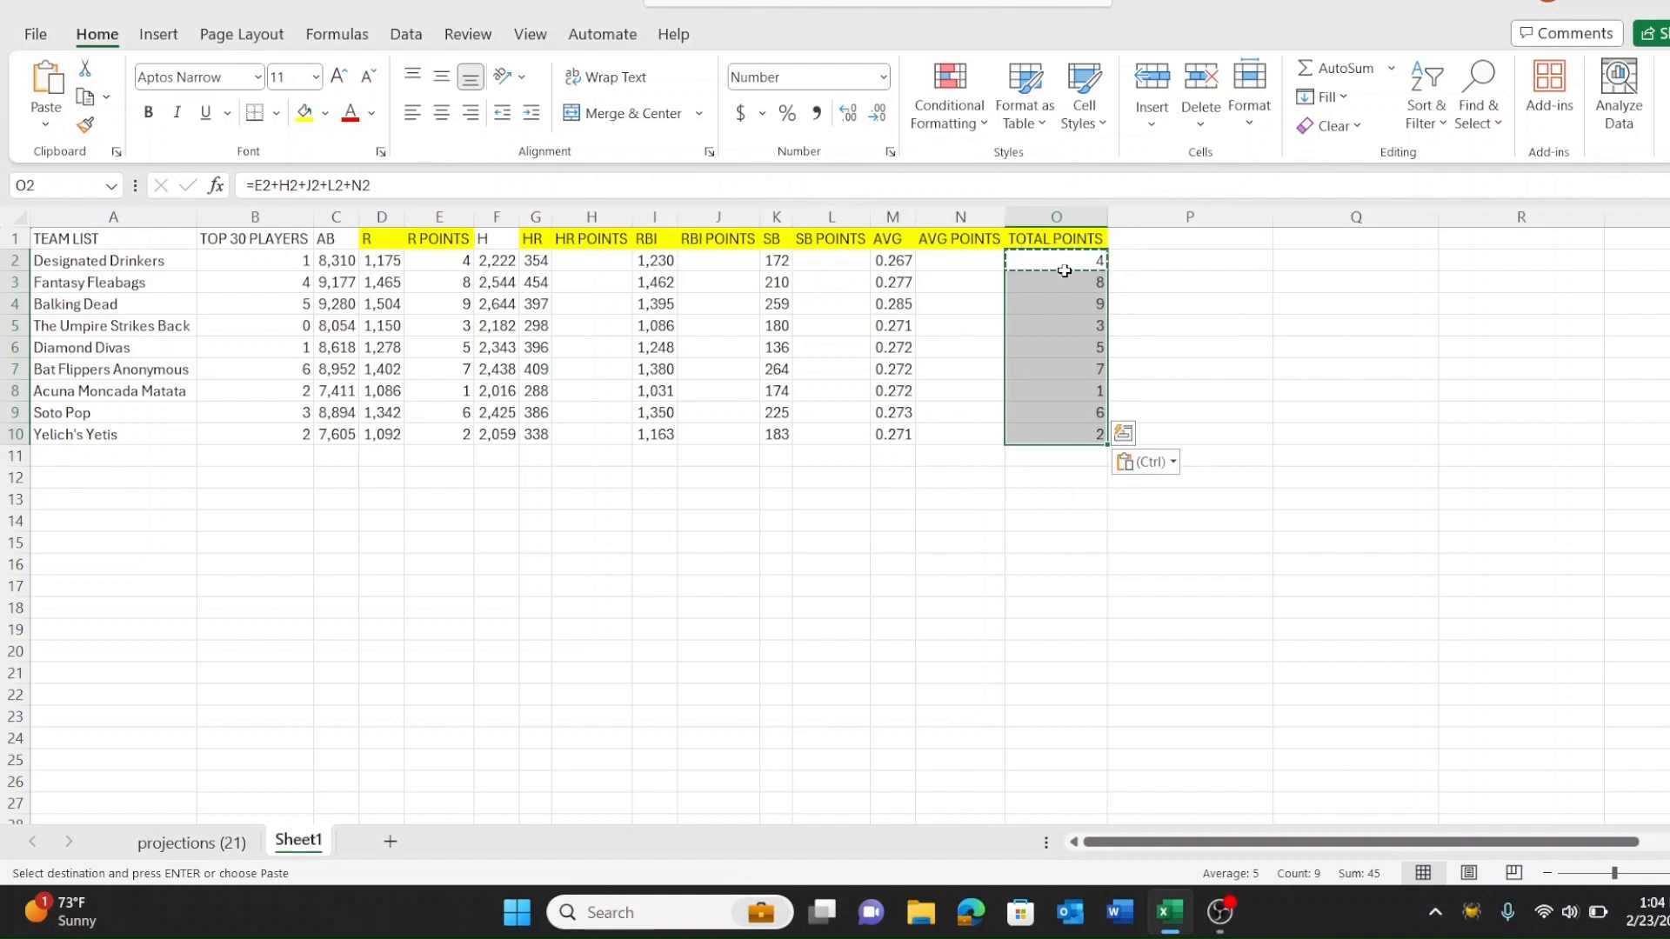
Step: Highlight the top 1 value in TOTAL POINTS O2:O10 with Green Fill with Dark Green Text using conditional formatting
click(1048, 262)
drag(1065, 339, 1070, 435)
click(950, 105)
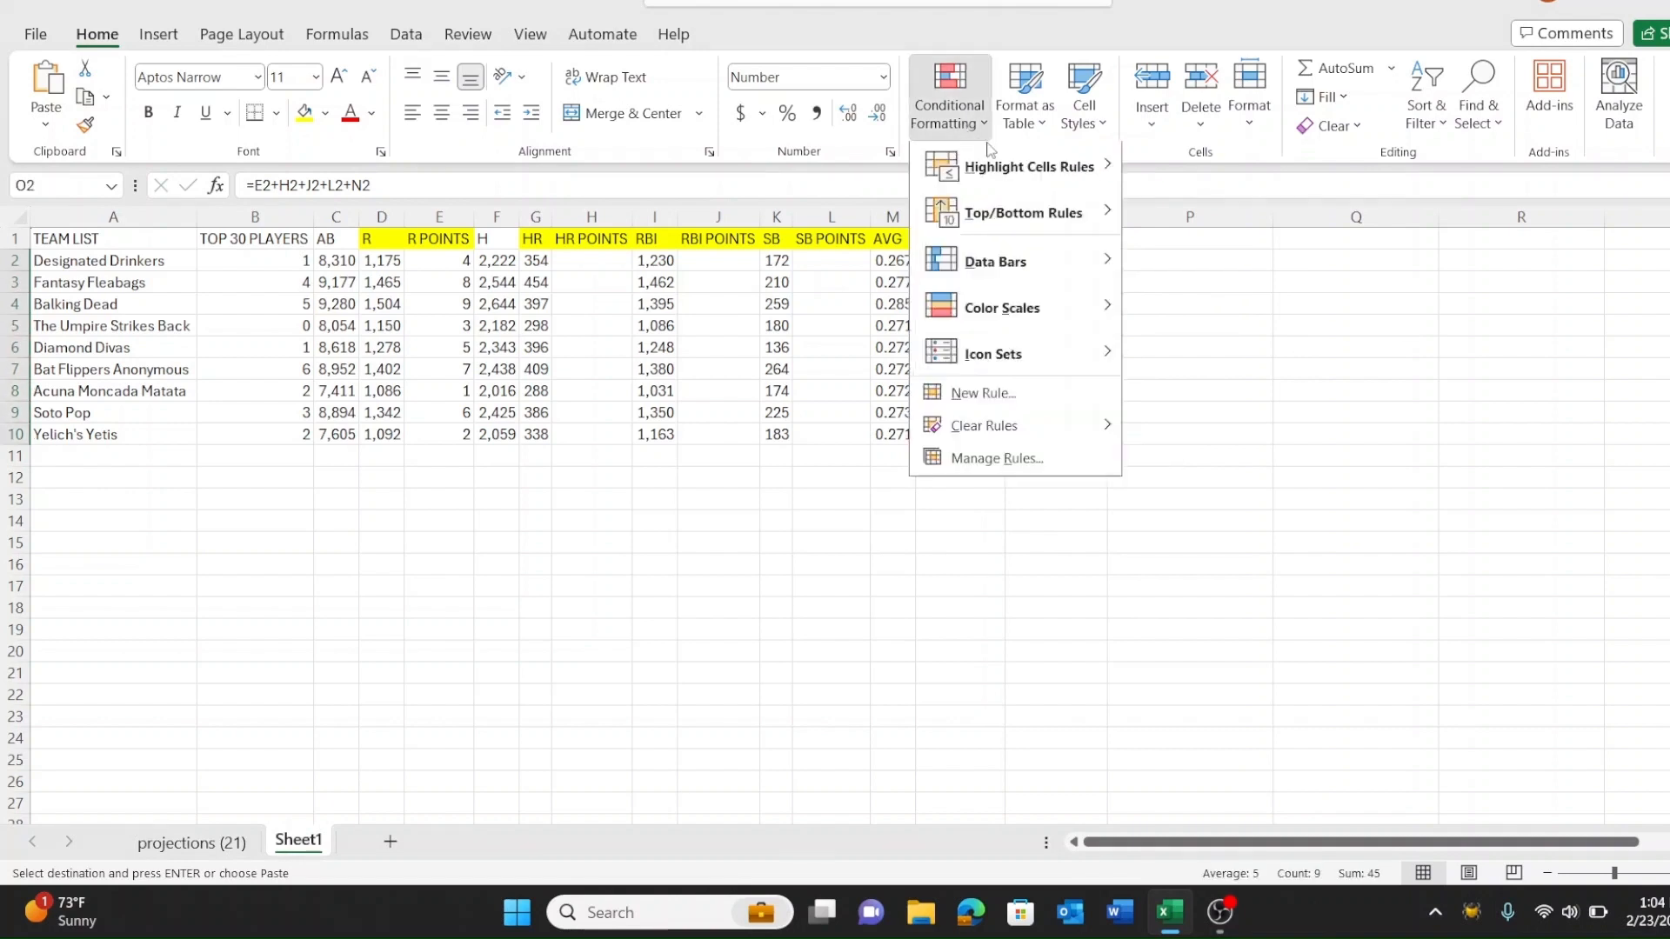
mouse_move(1046, 169)
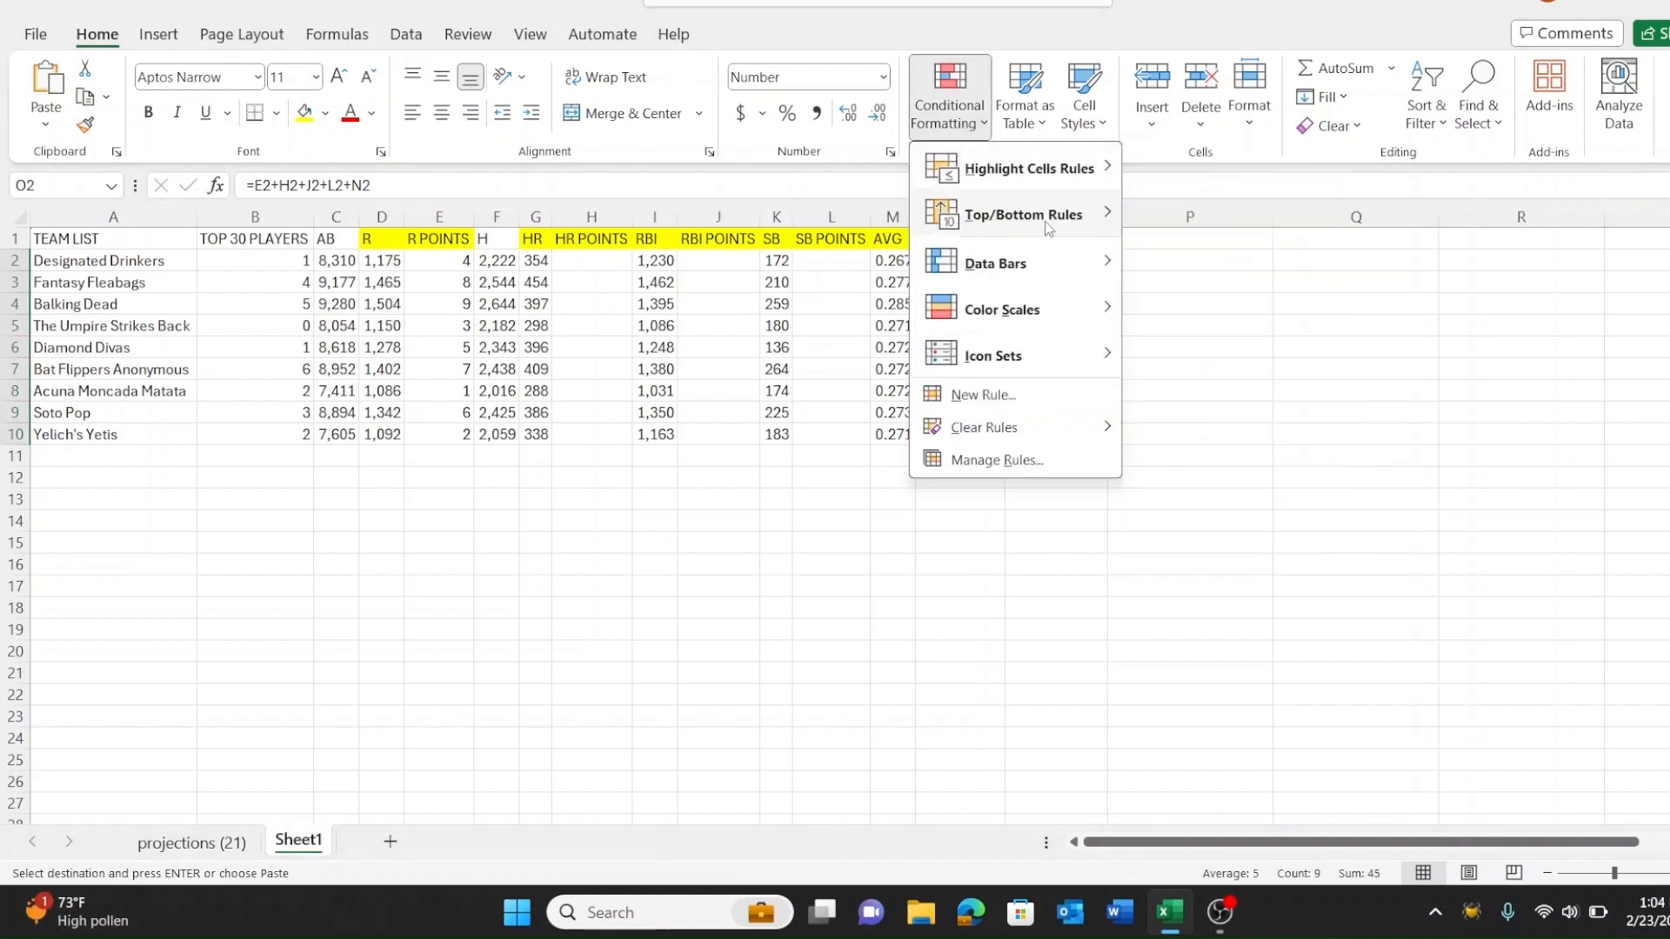
mouse_move(1046, 221)
click(1225, 218)
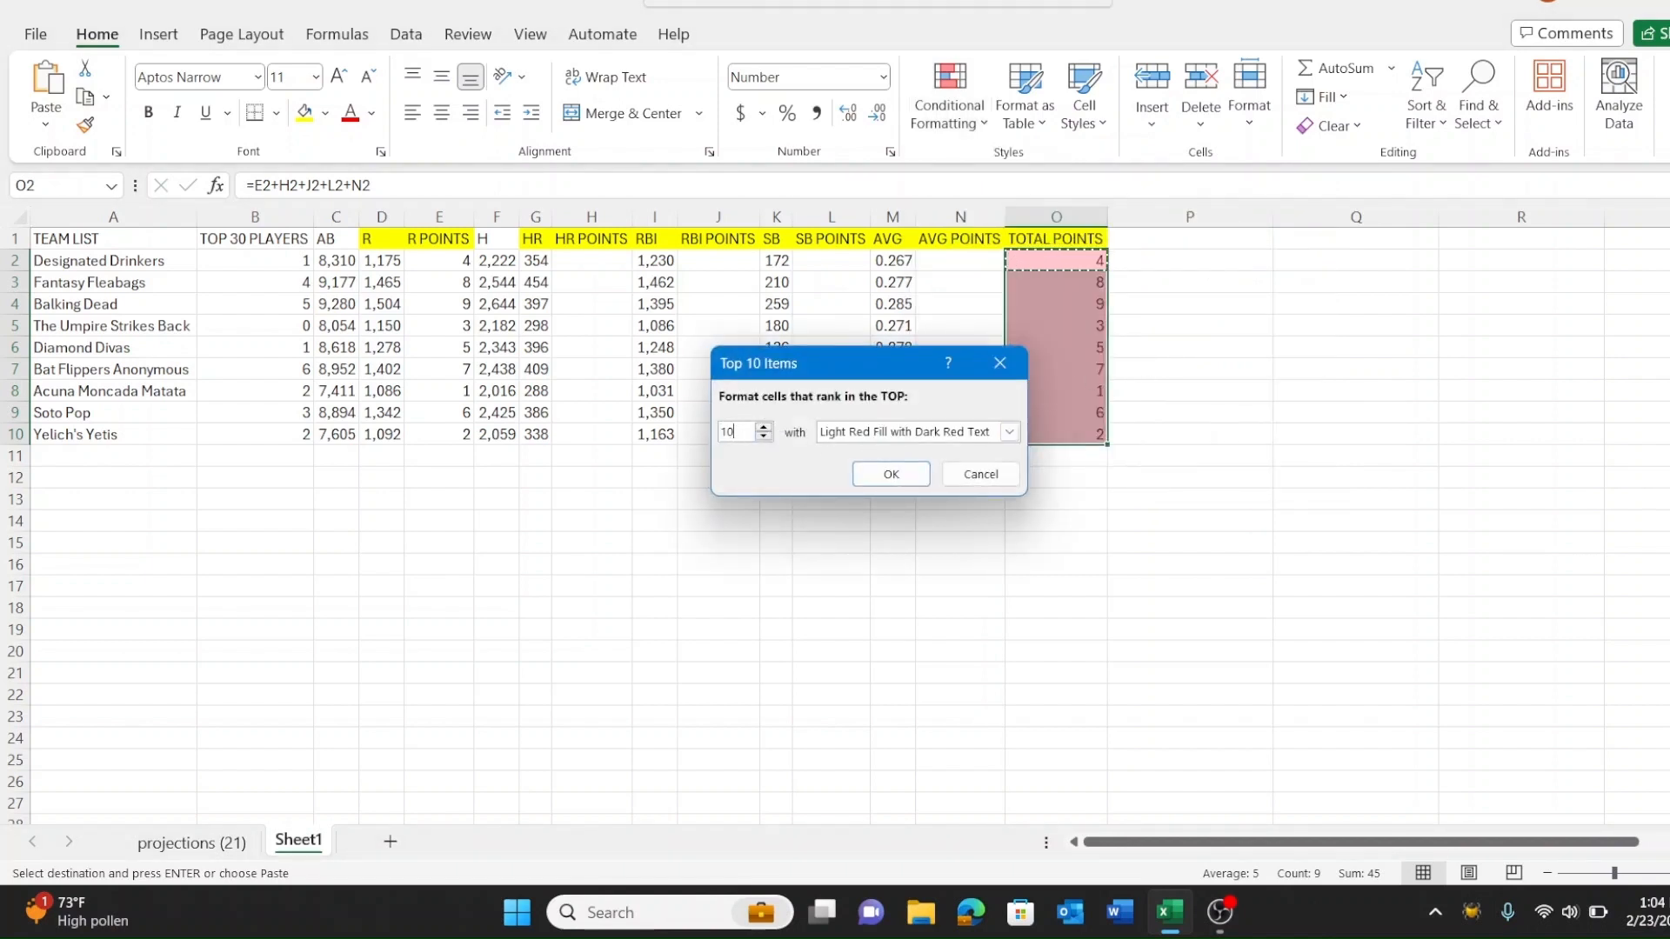
key(BackSpace)
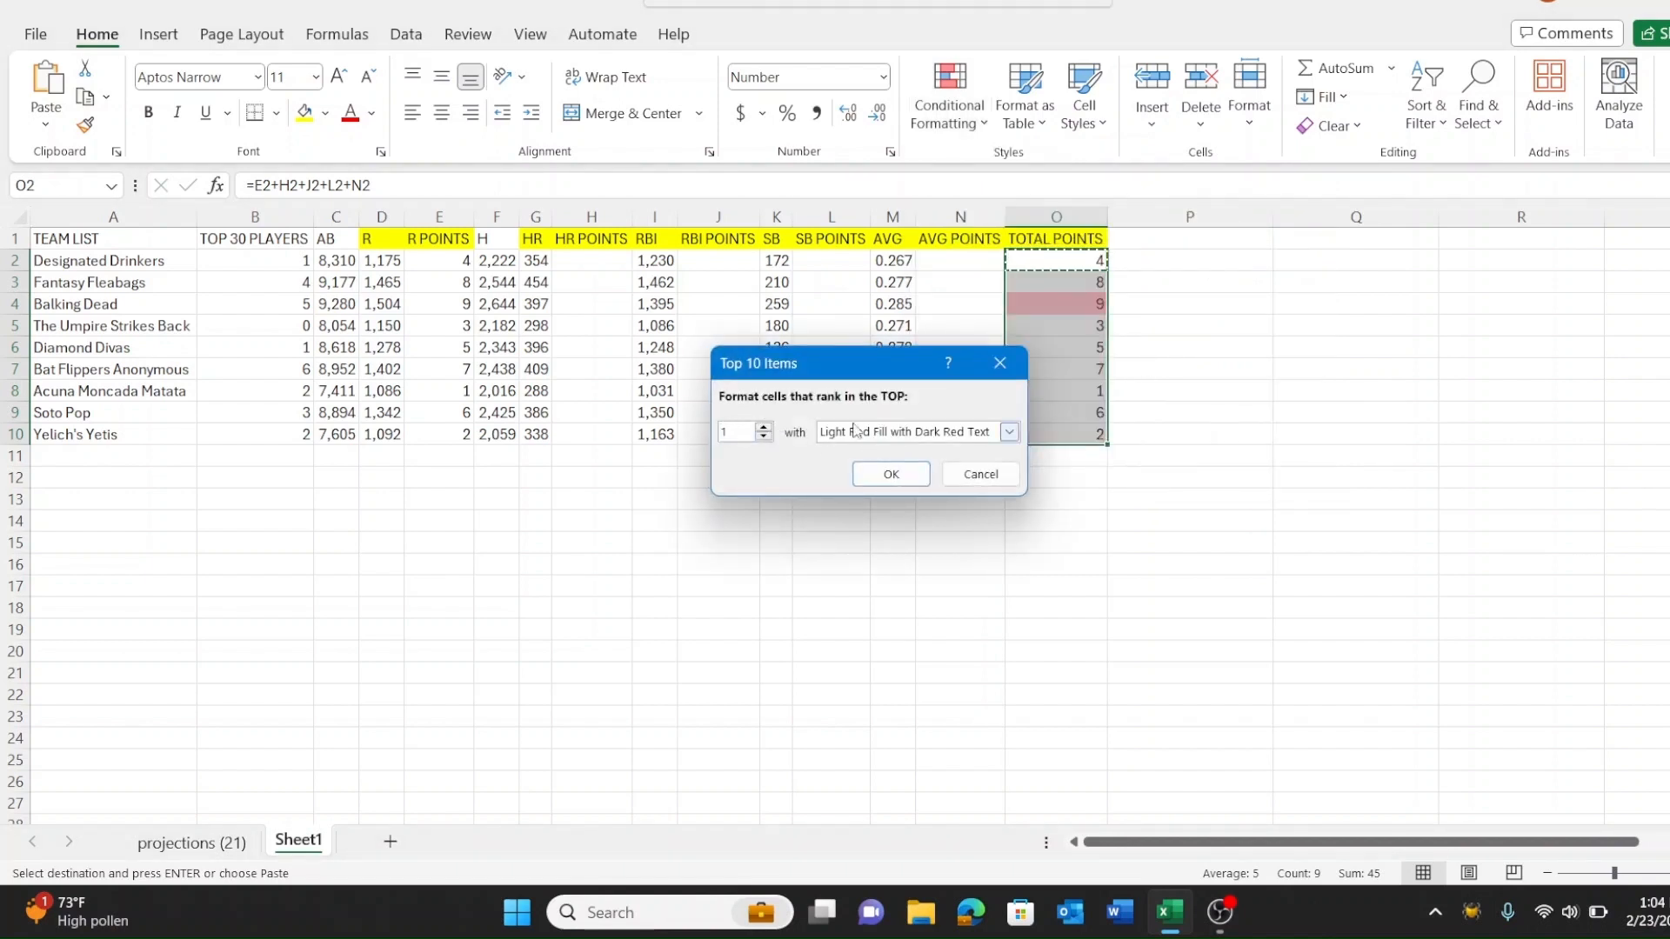
click(1008, 433)
click(928, 488)
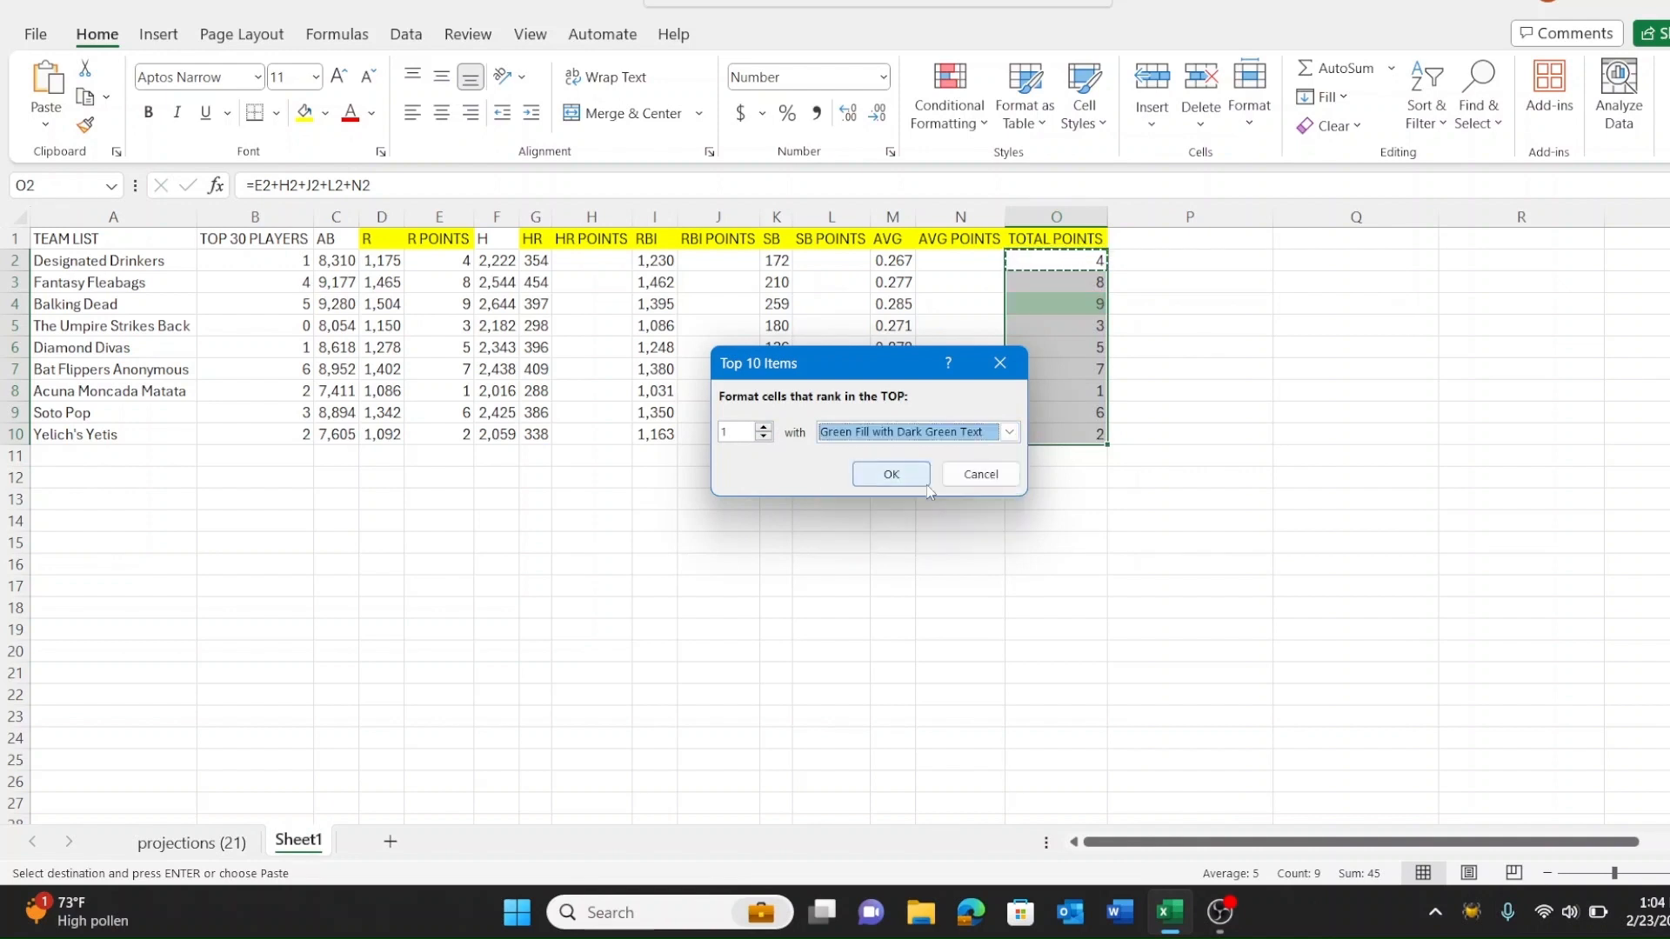
key(Return)
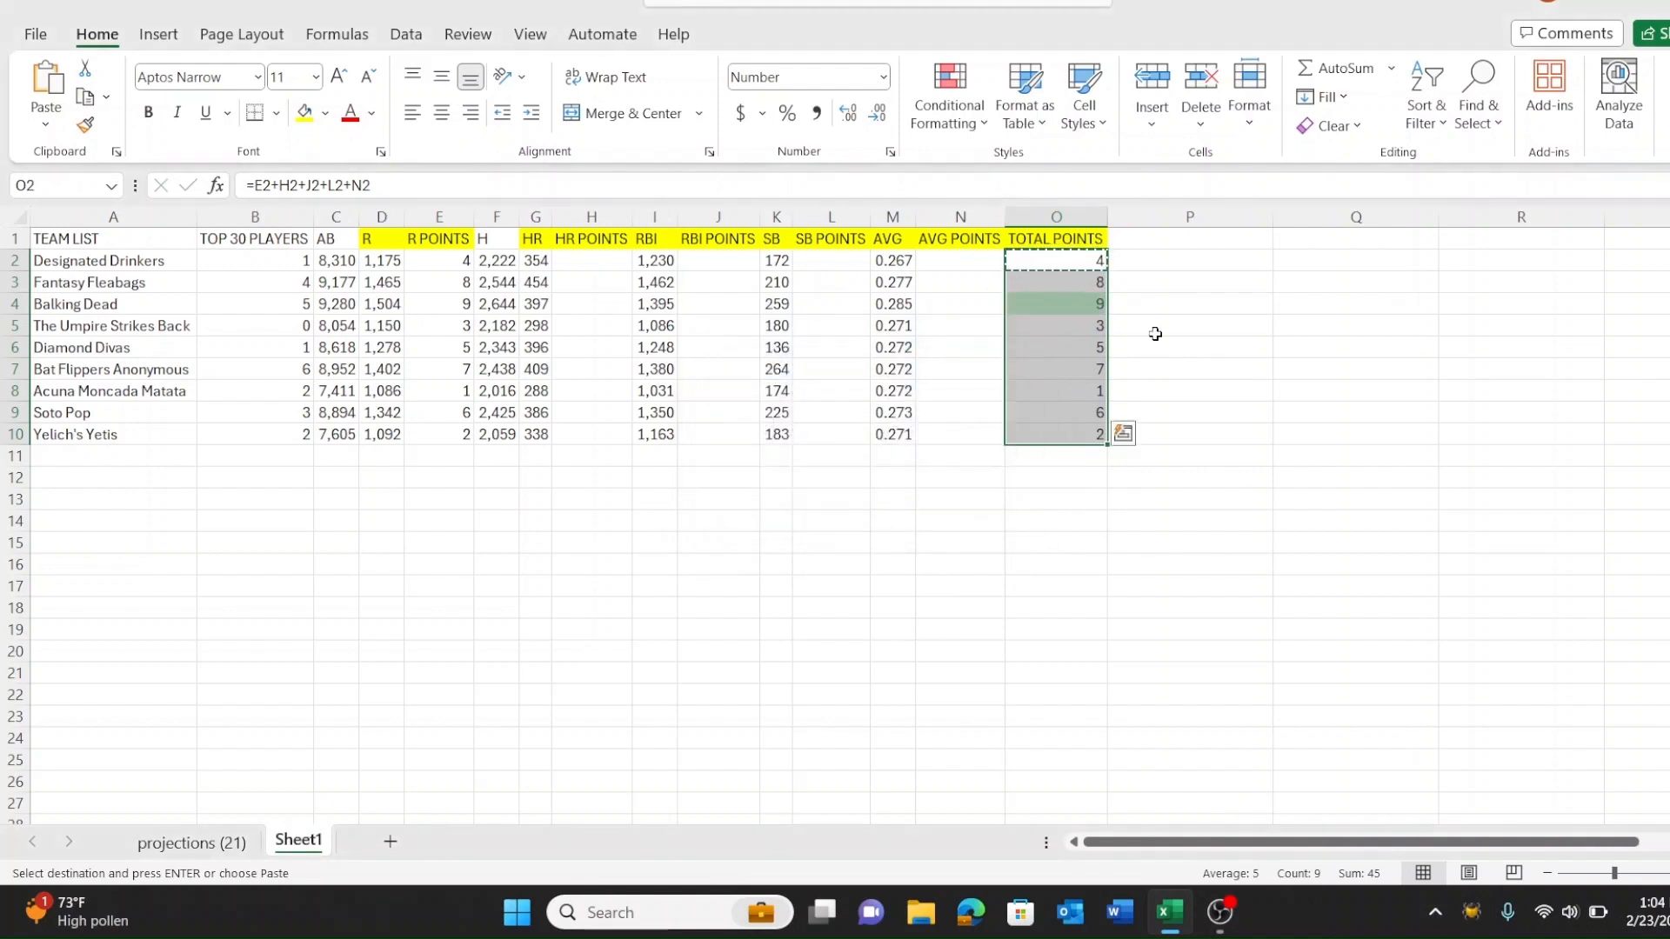
Step: Highlight the bottom 1 value in TOTAL POINTS O2:O10 with Light Red Fill with Dark Red Text
click(949, 109)
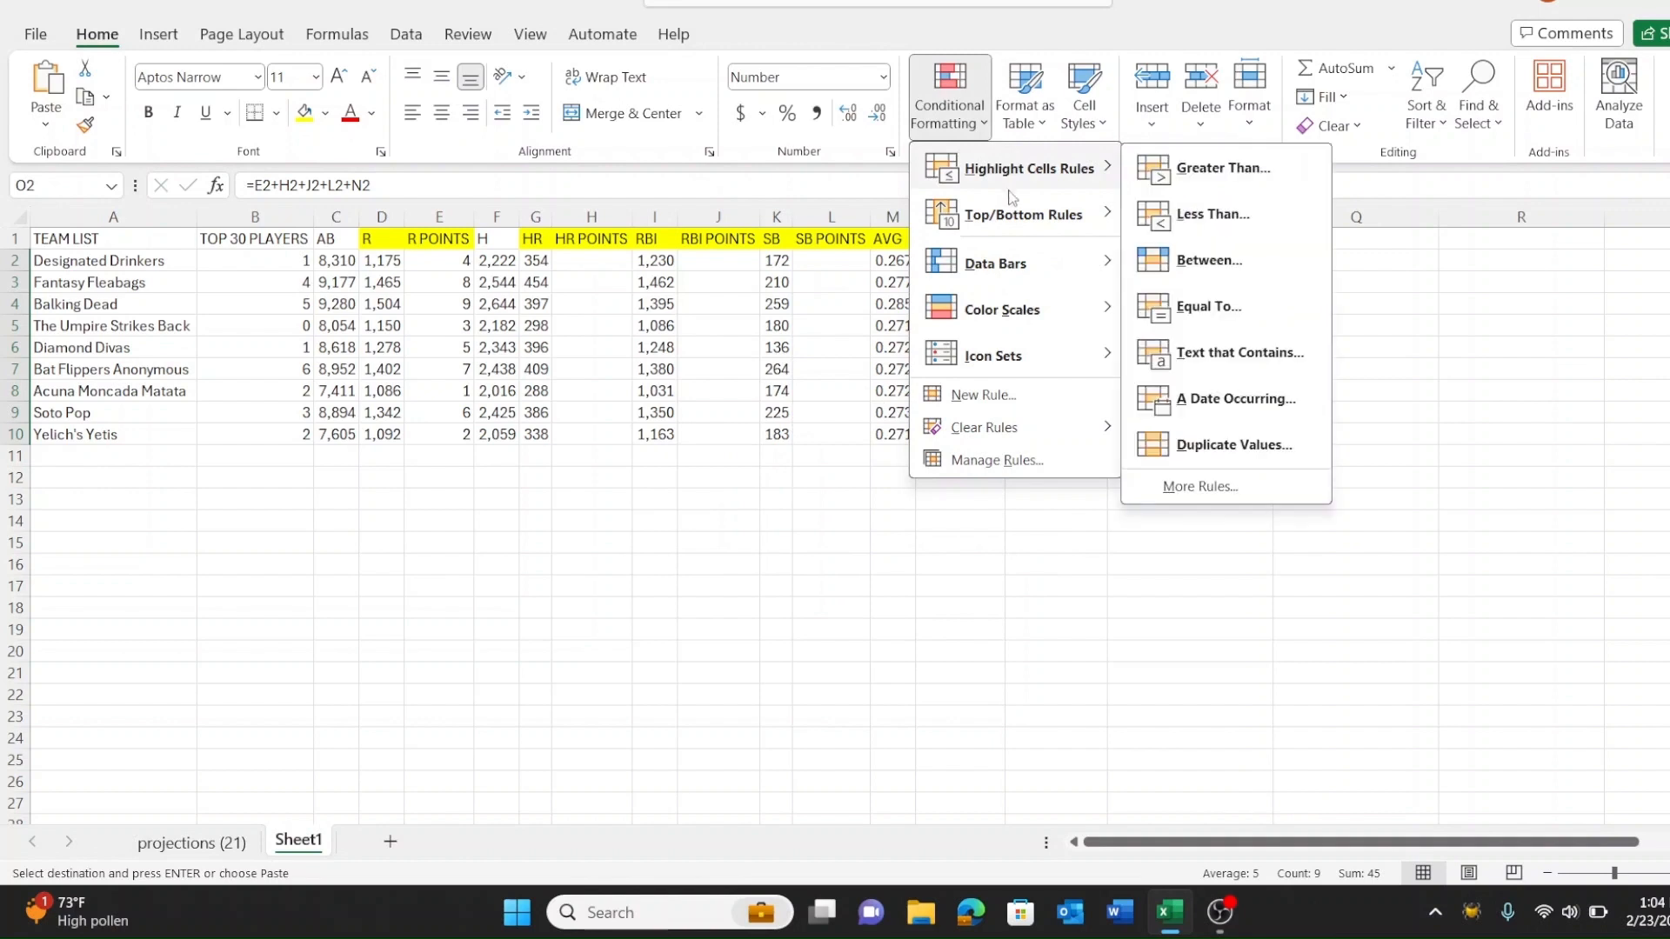
mouse_move(1029, 211)
click(1224, 306)
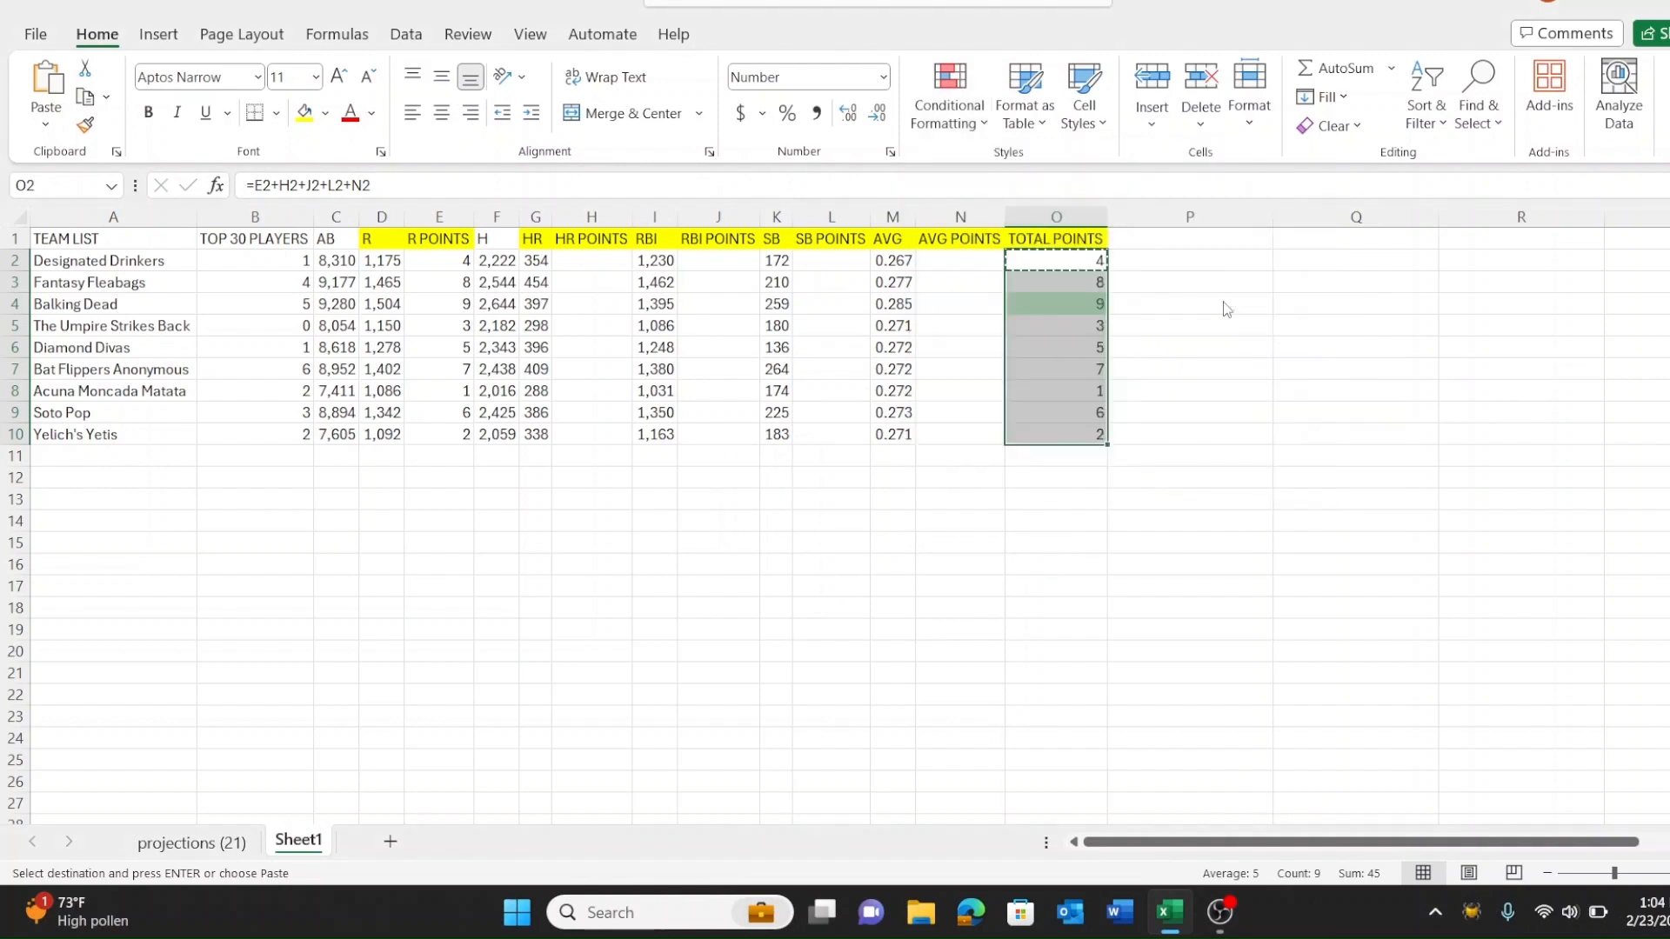
click(739, 432)
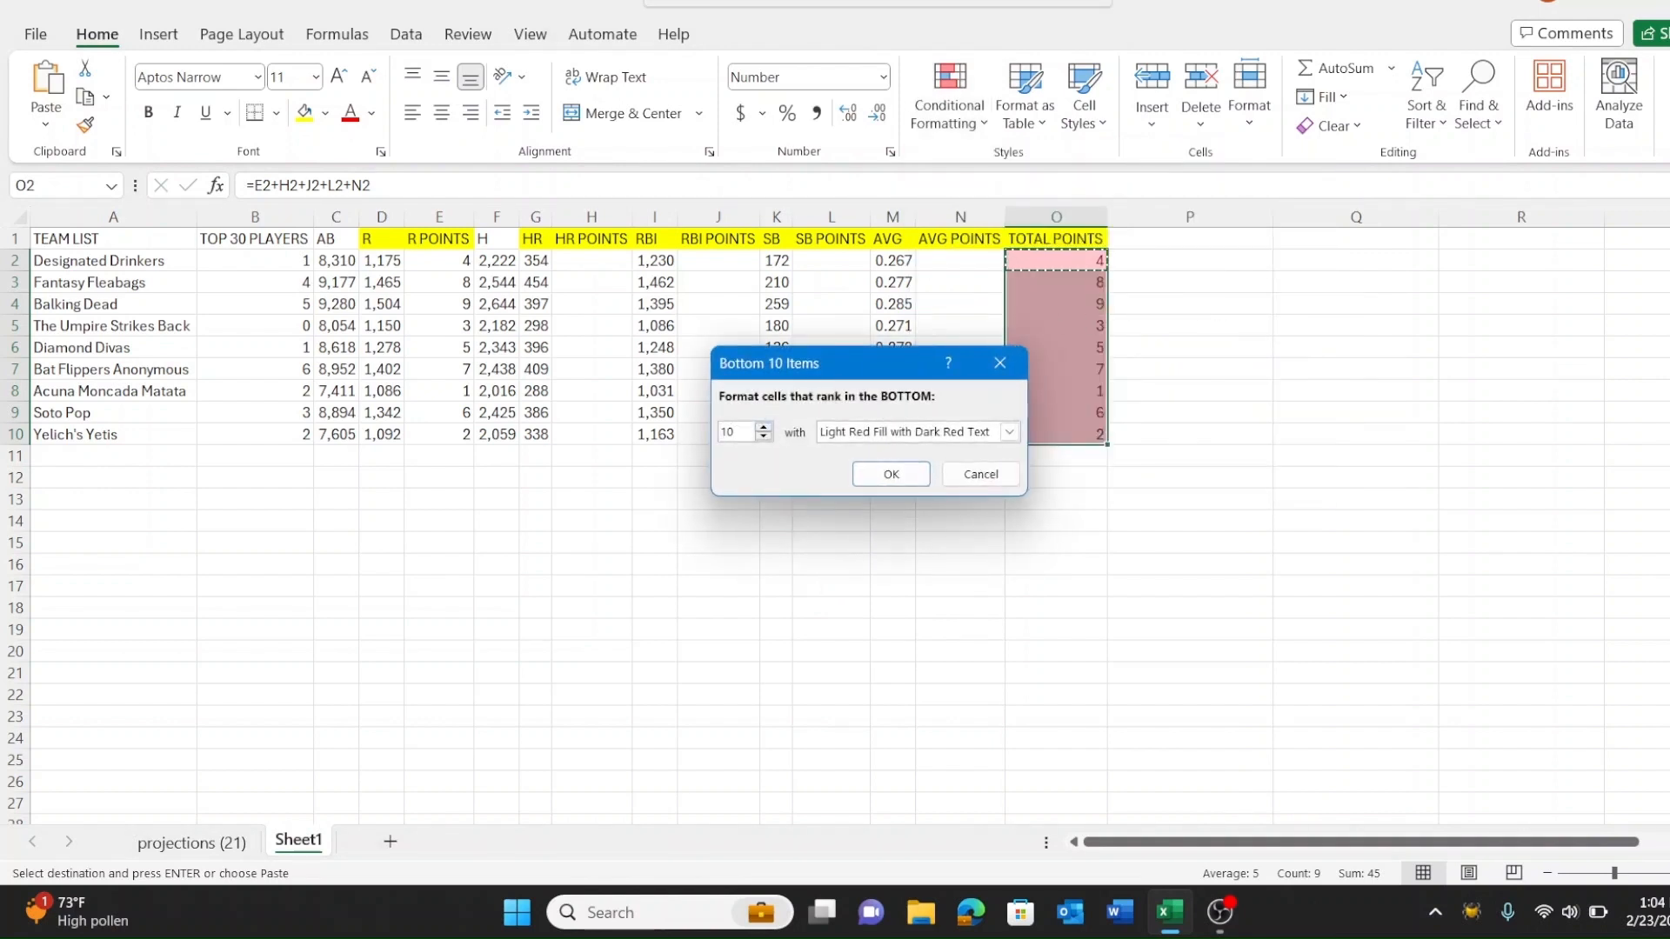
key(BackSpace)
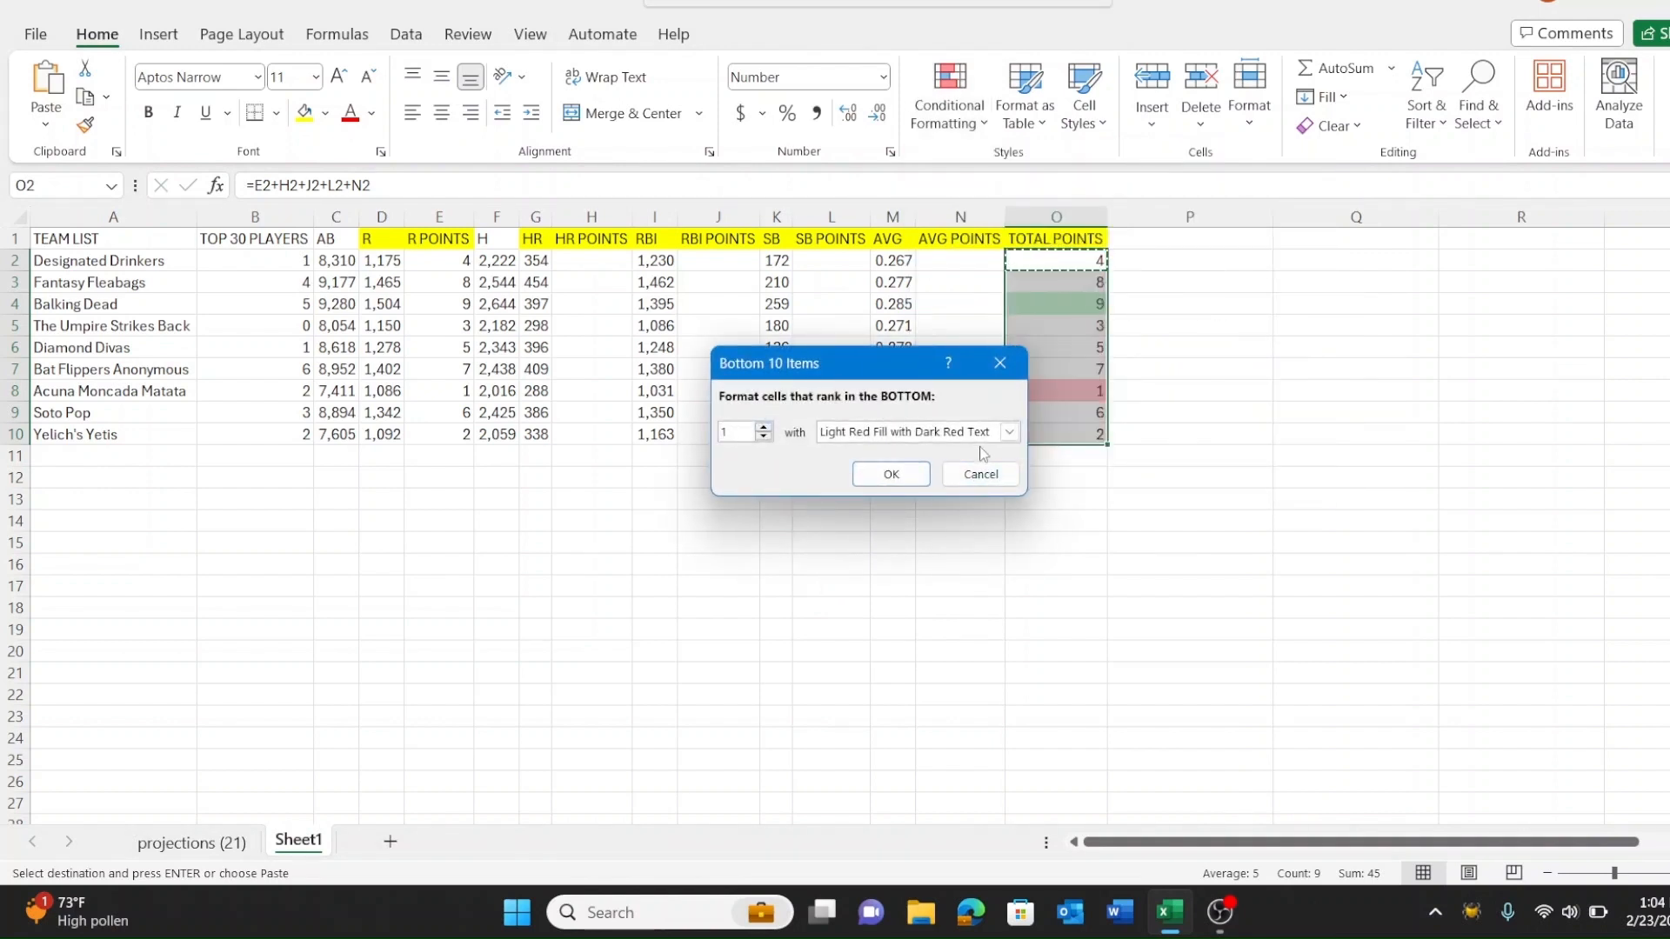
click(891, 474)
click(893, 564)
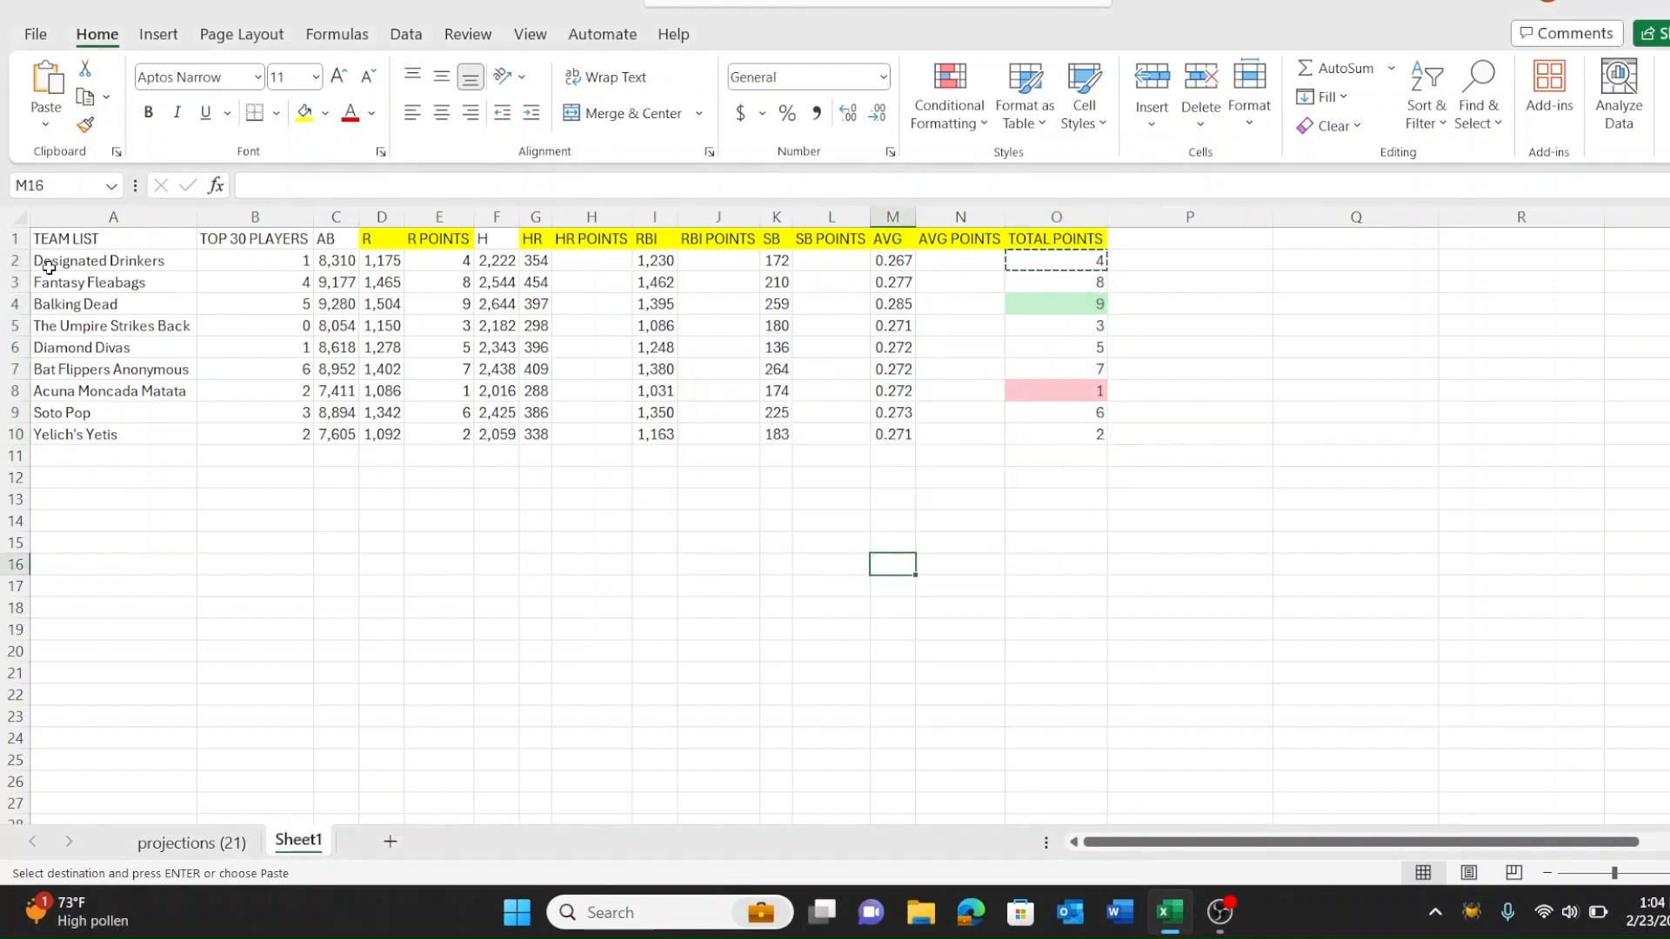
Step: Start a RANK formula in H2 for HR POINTS, ranking G2 against the range G2:G10
click(593, 263)
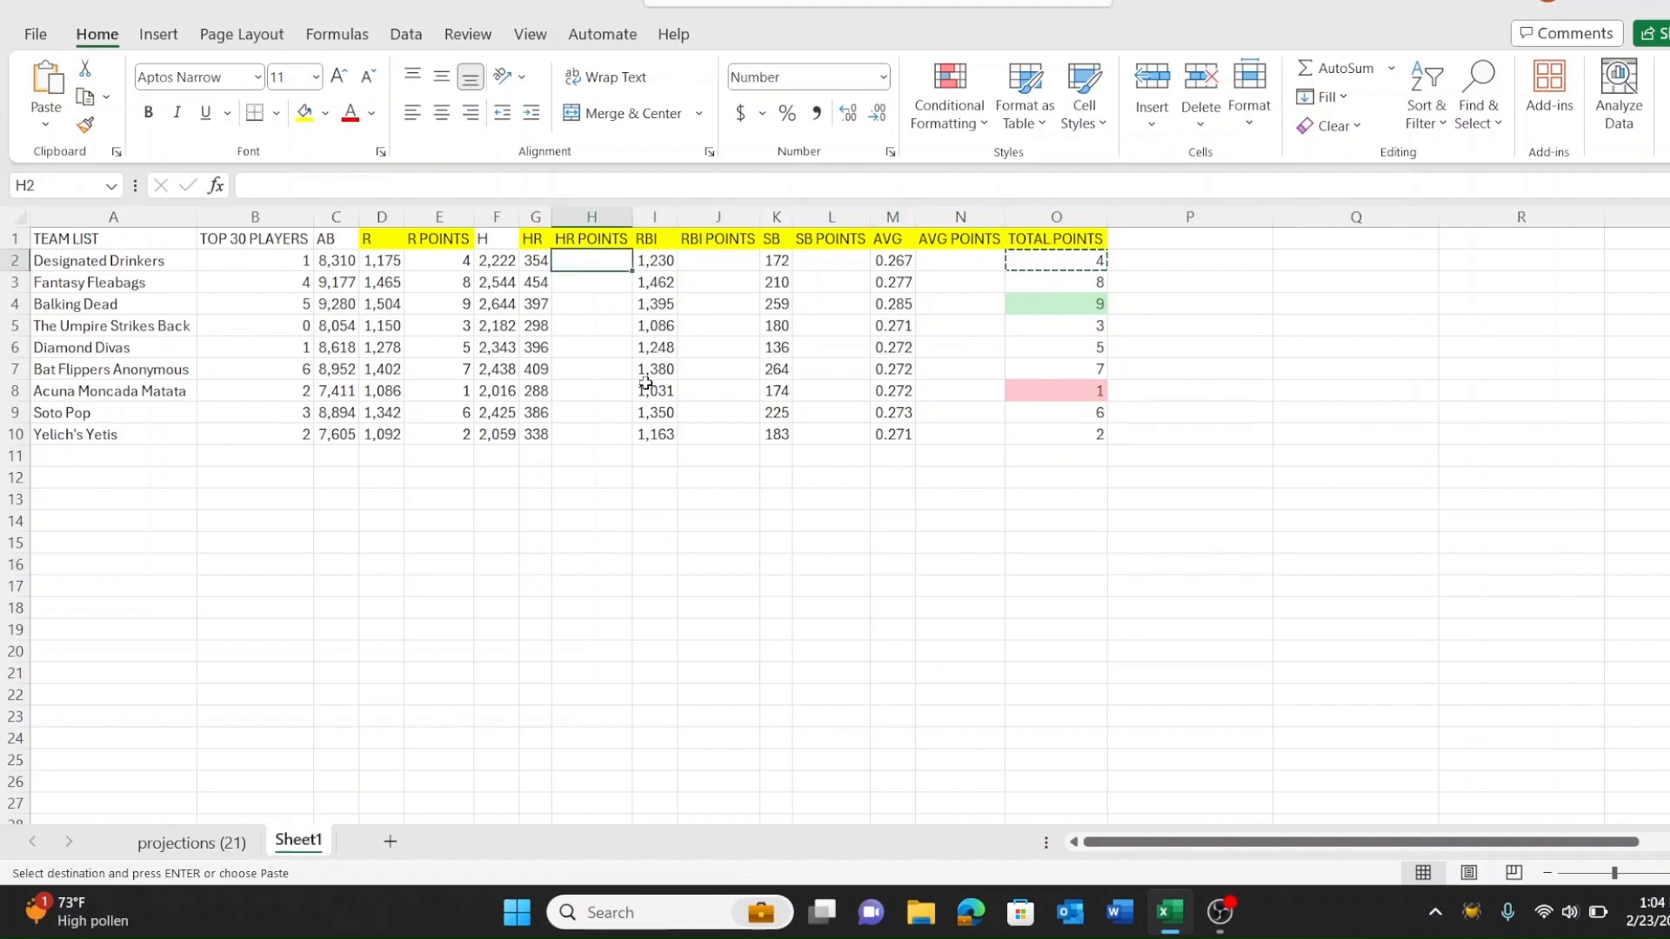
click(449, 262)
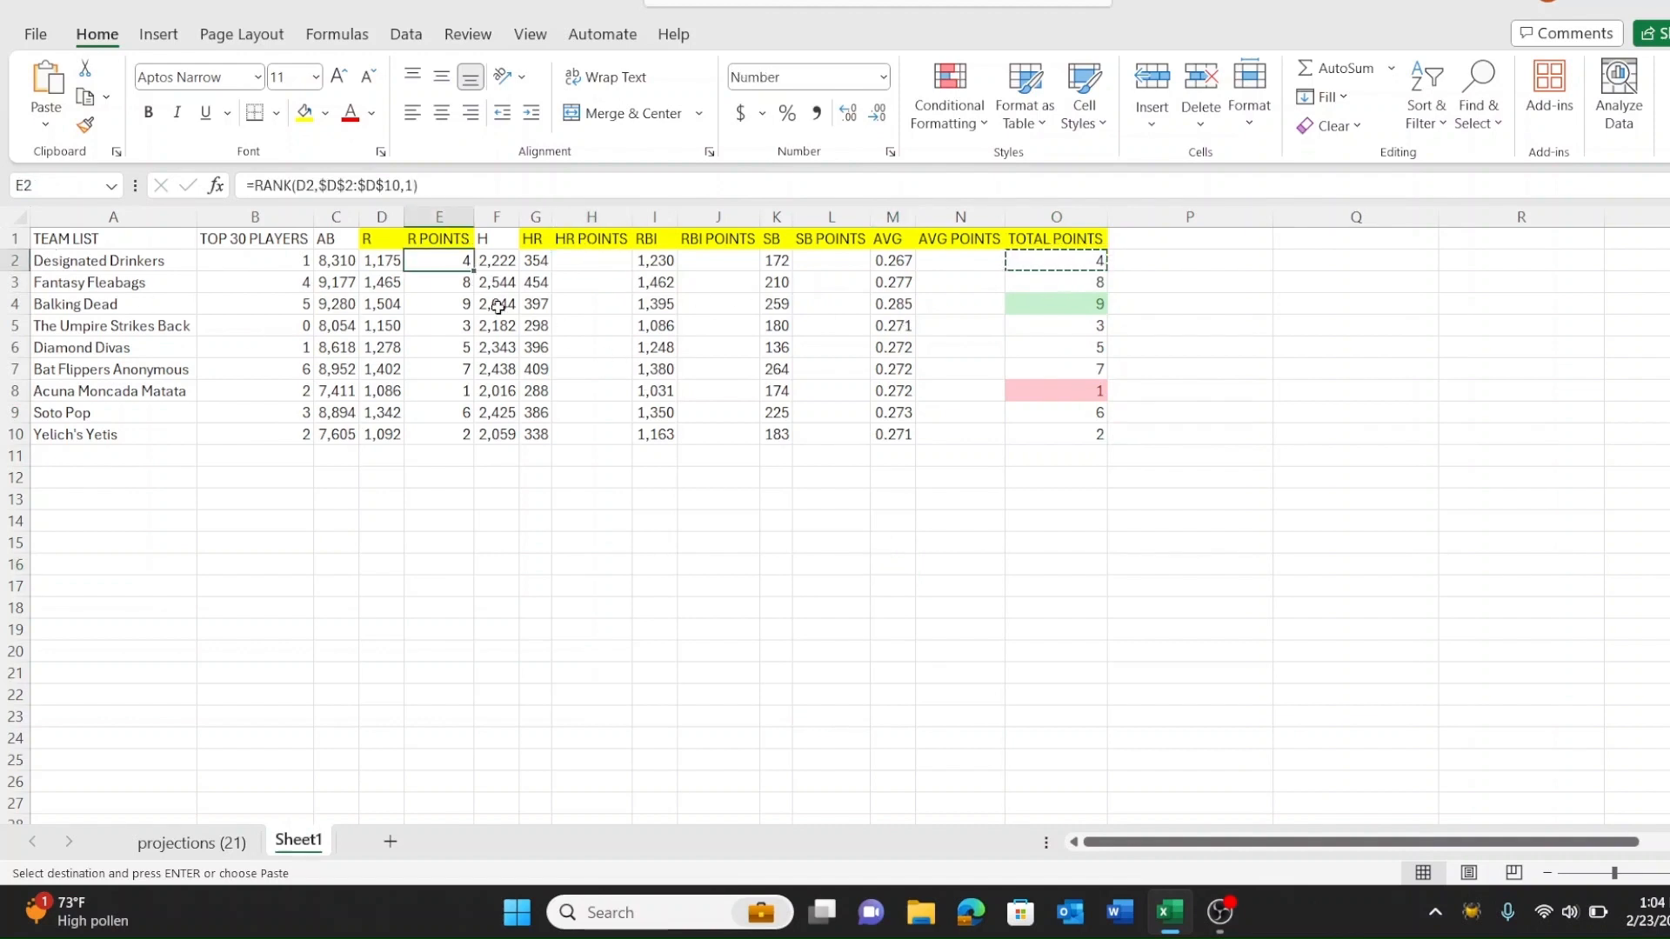
click(581, 258)
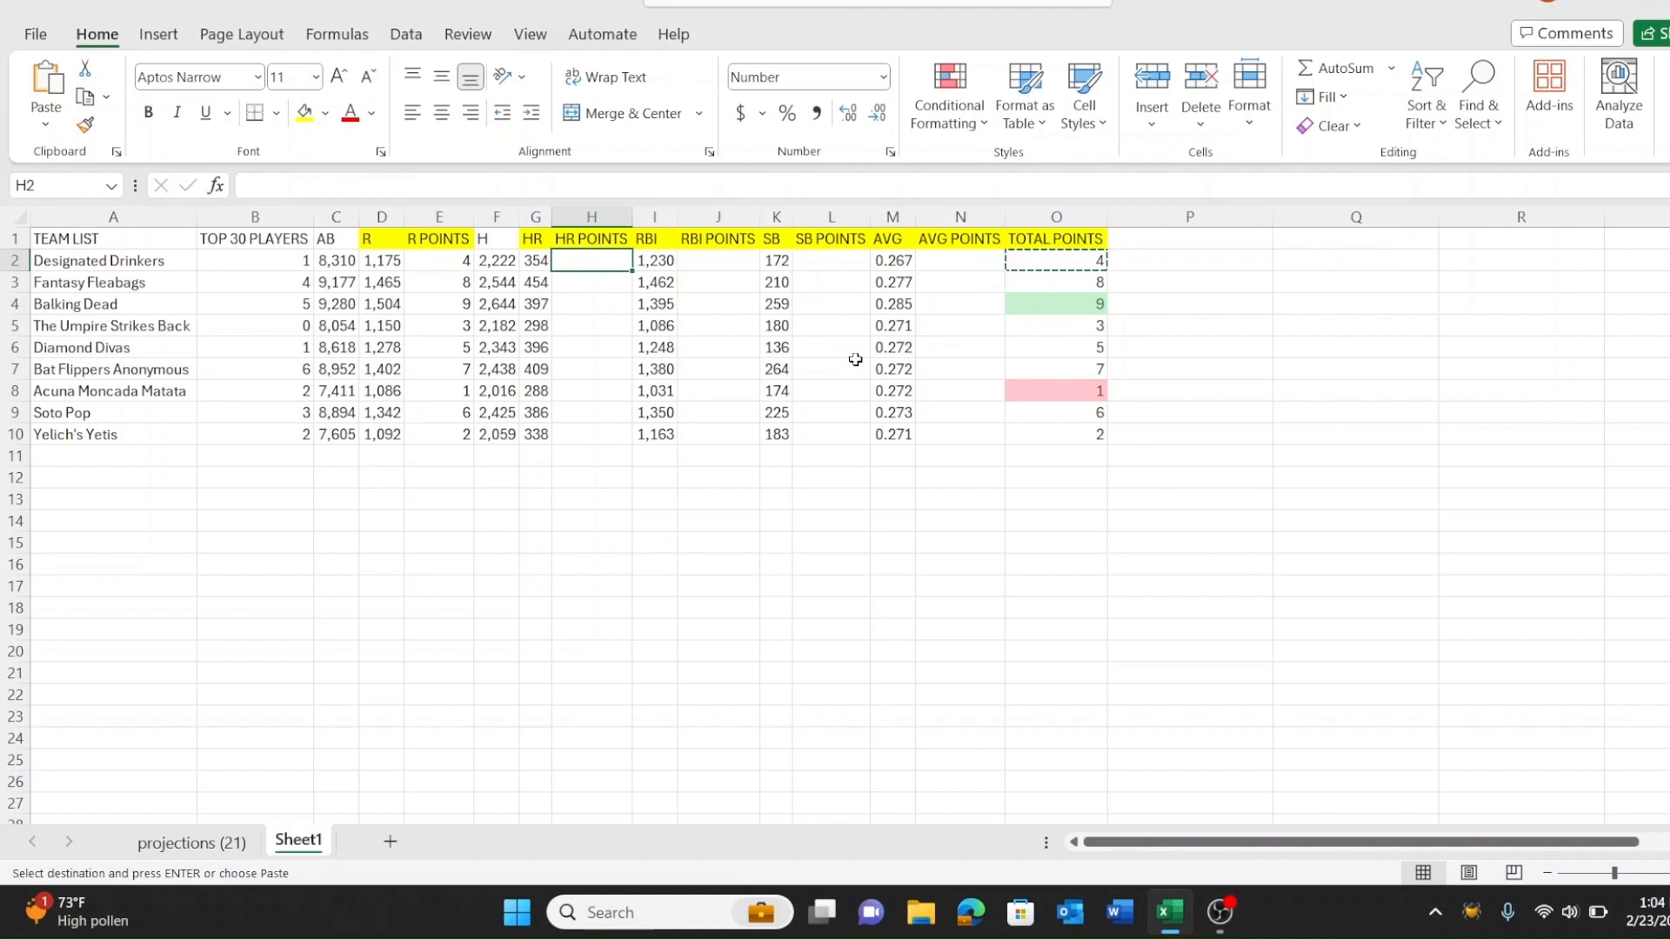
text(=RANK()
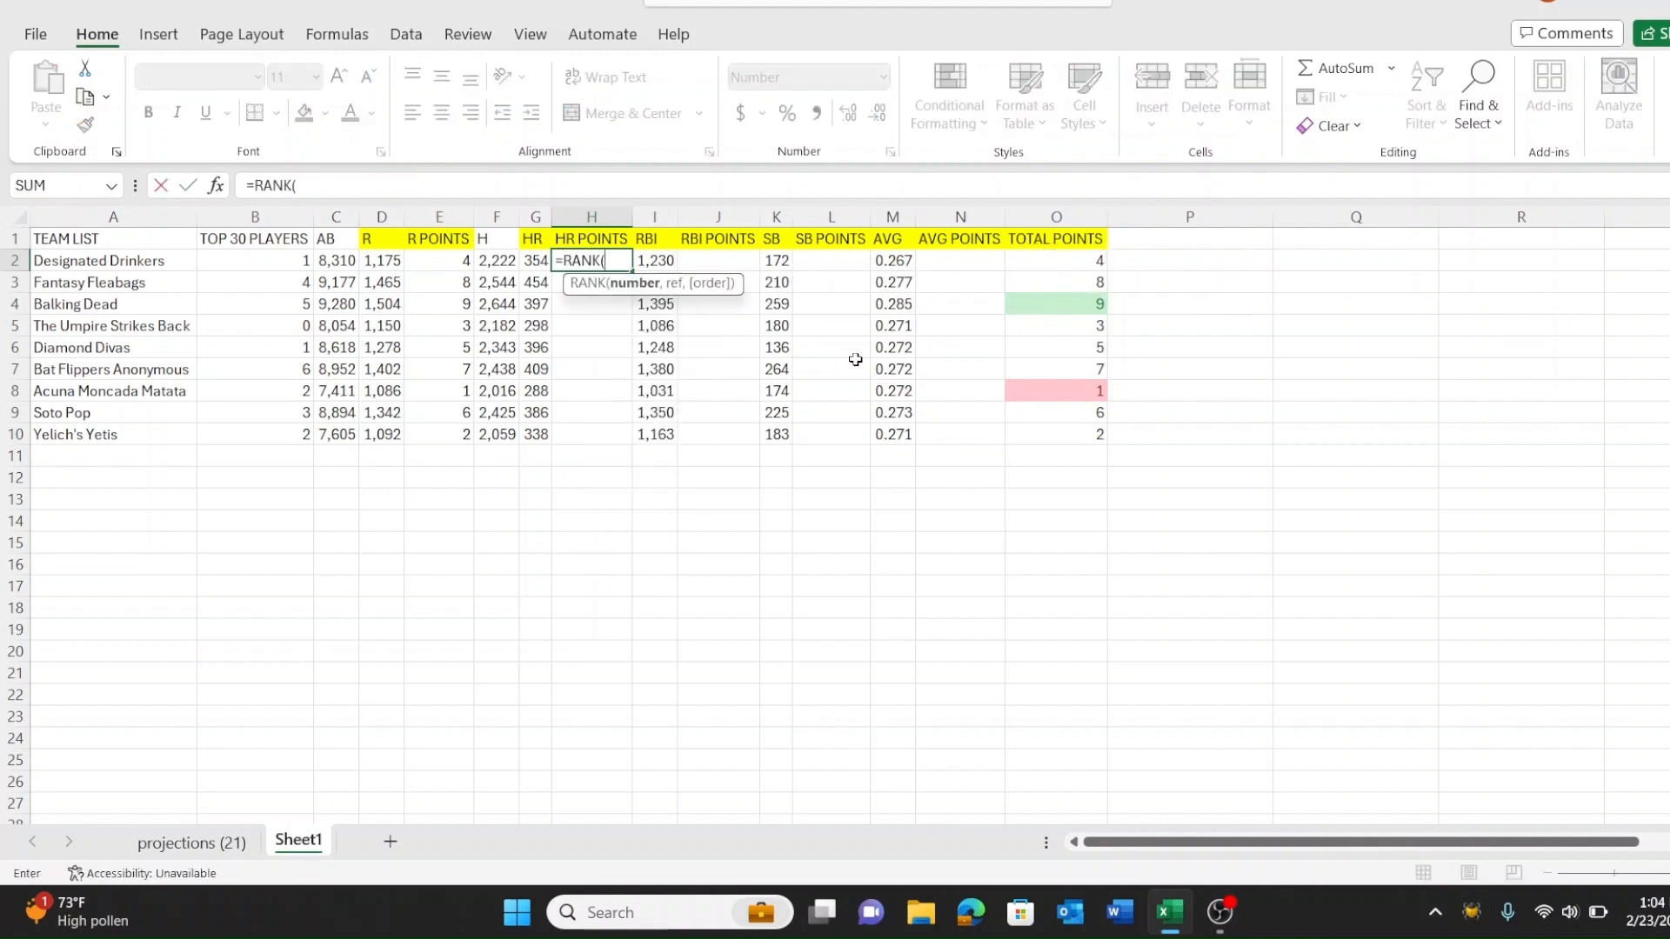
click(532, 260)
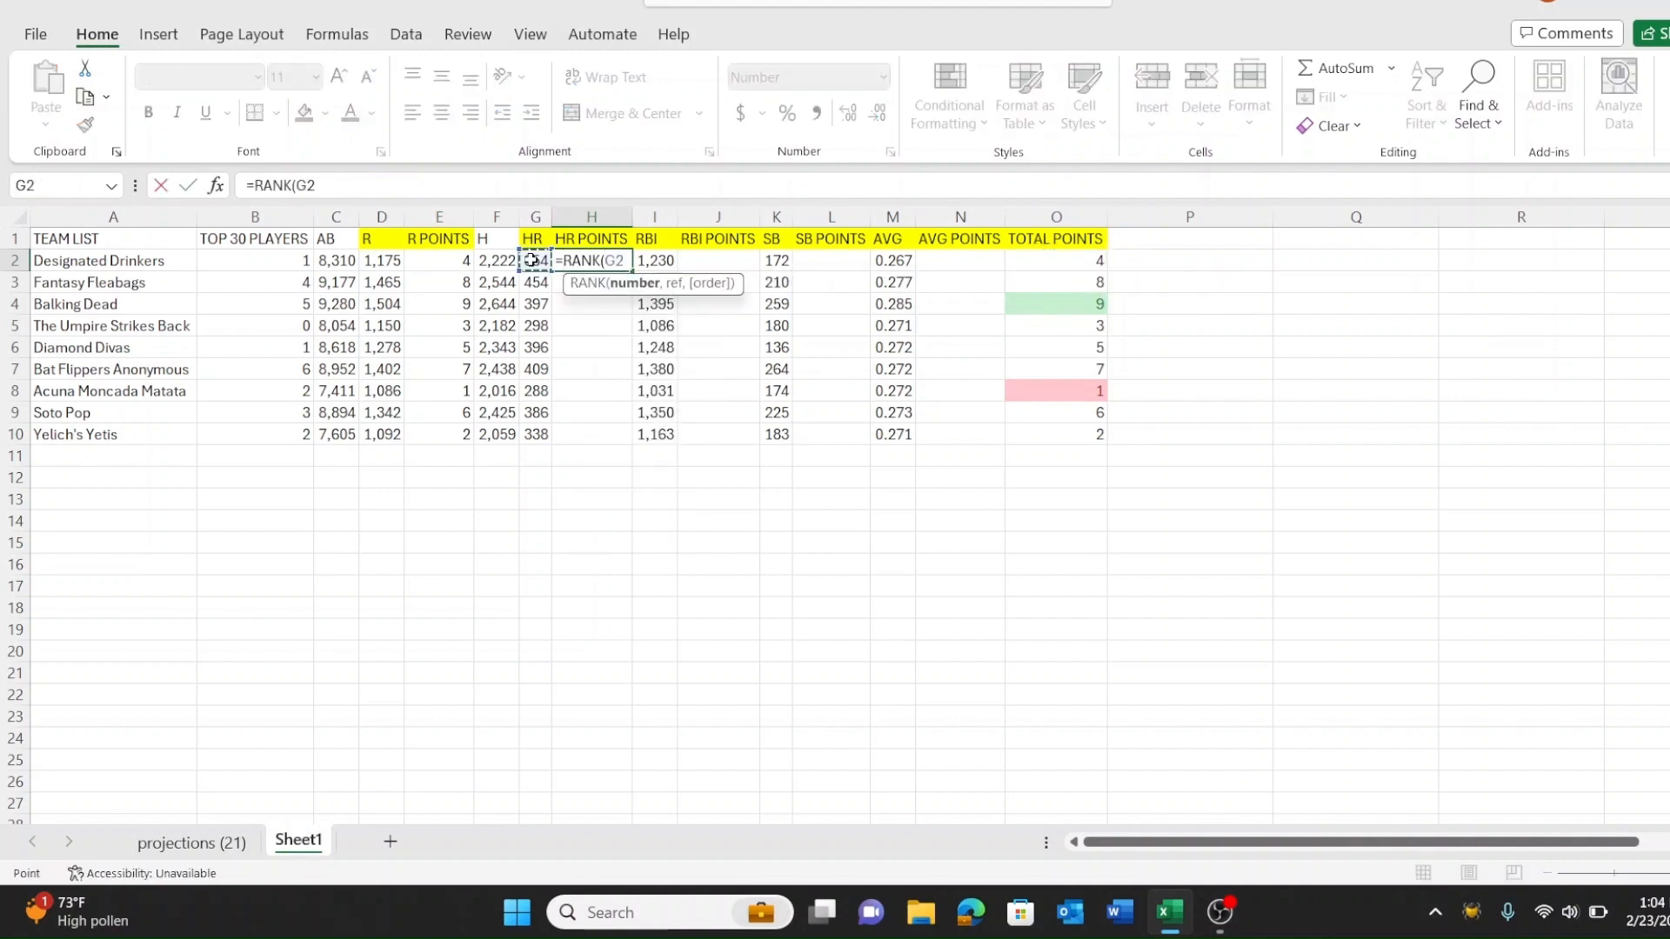
text(,)
drag(532, 260, 541, 447)
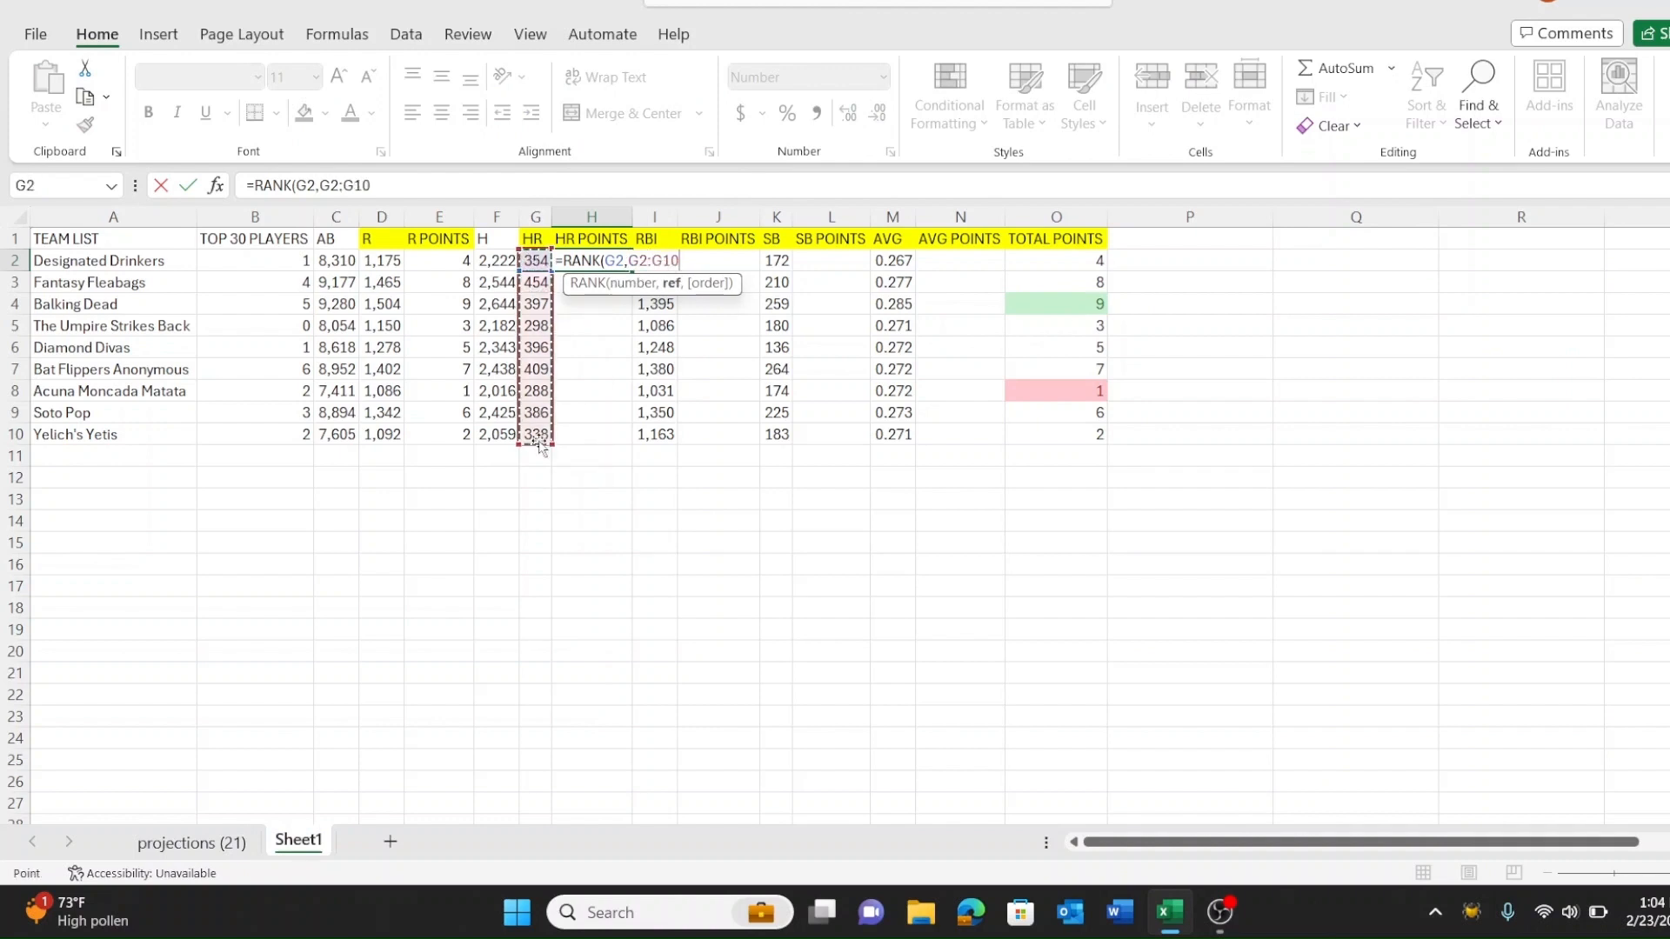
Step: Make the HR range absolute and complete H2 in ascending order as =RANK(G2,$G$2:$G$10,1)
click(341, 187)
key(F4)
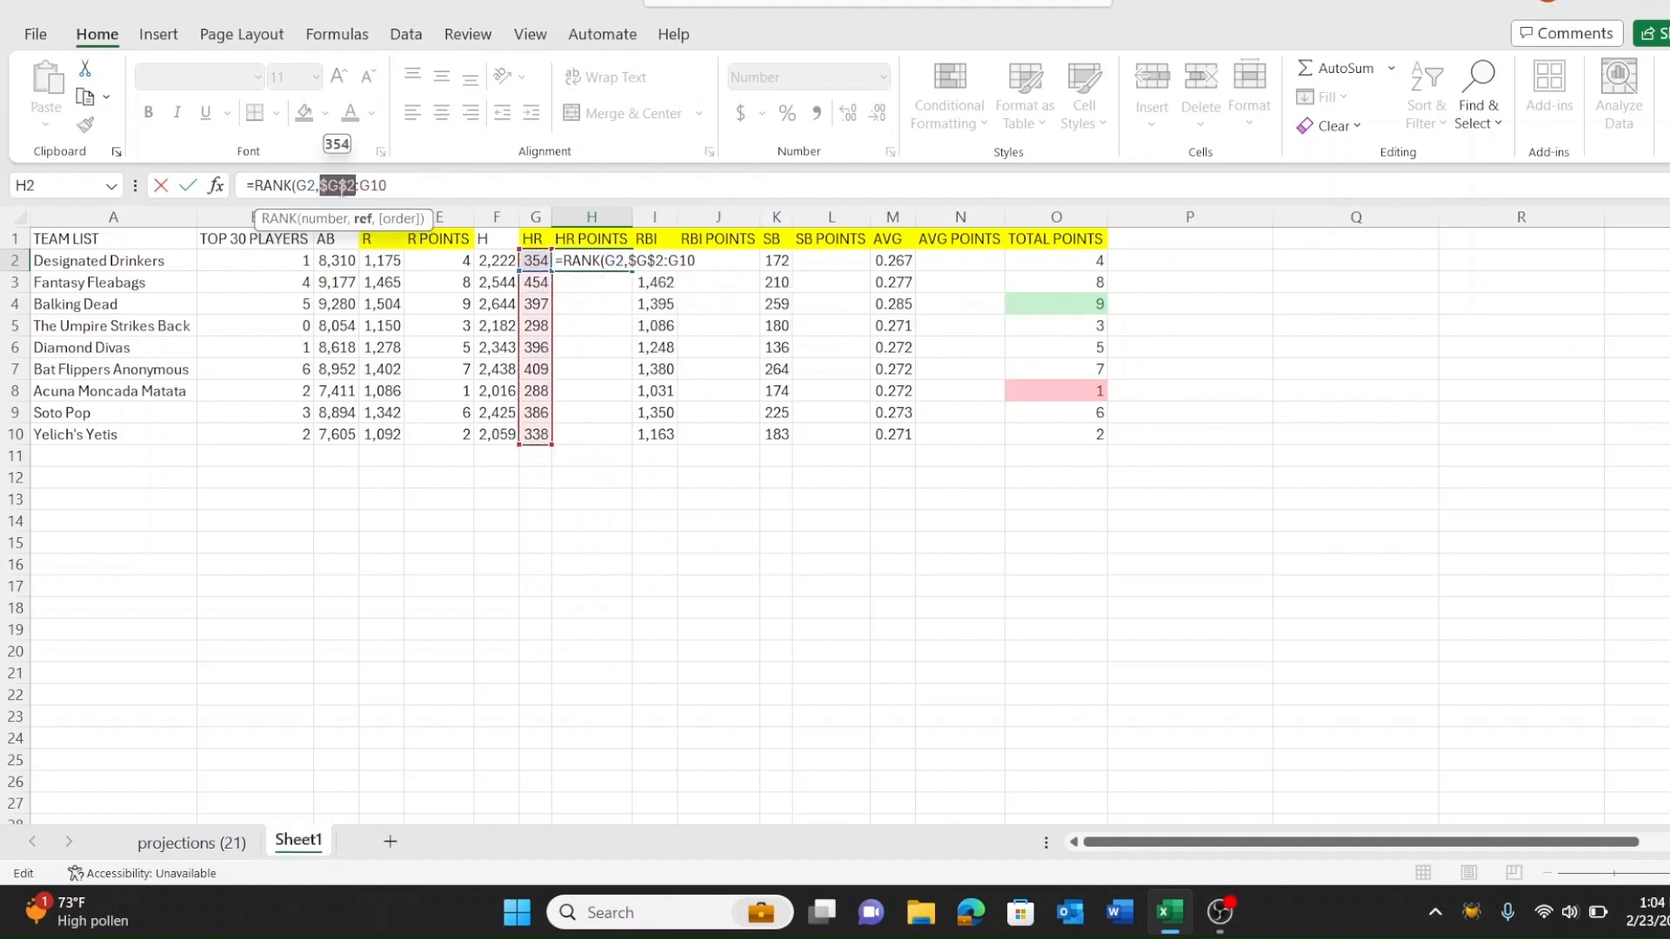
click(401, 184)
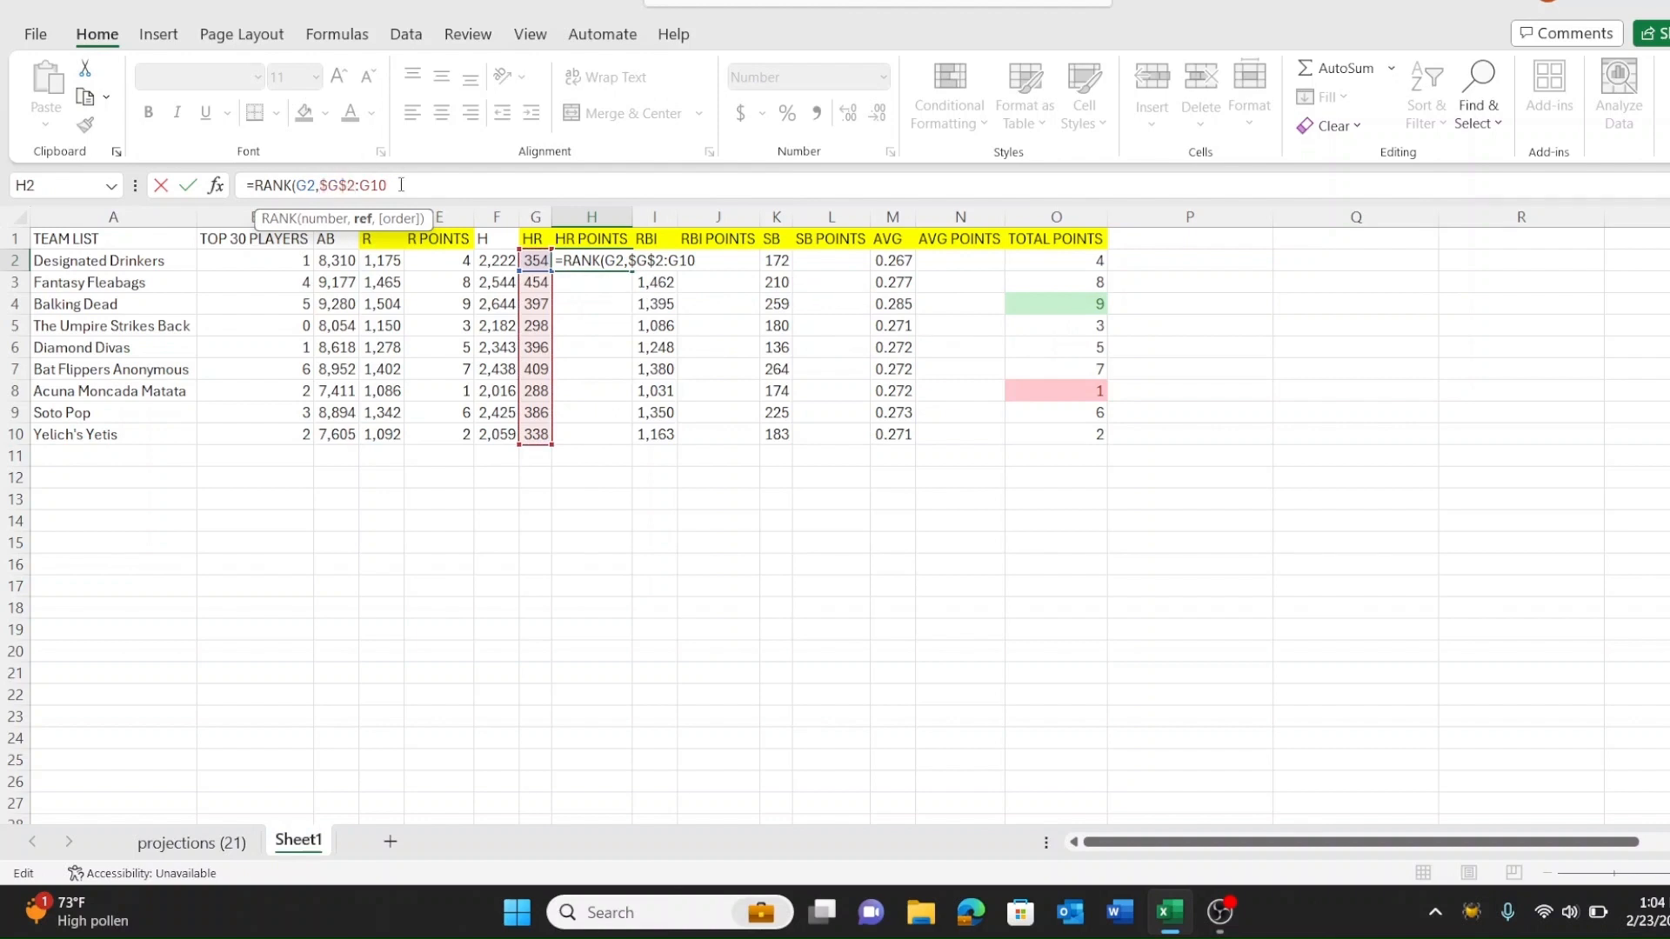
key(F4)
text(,)
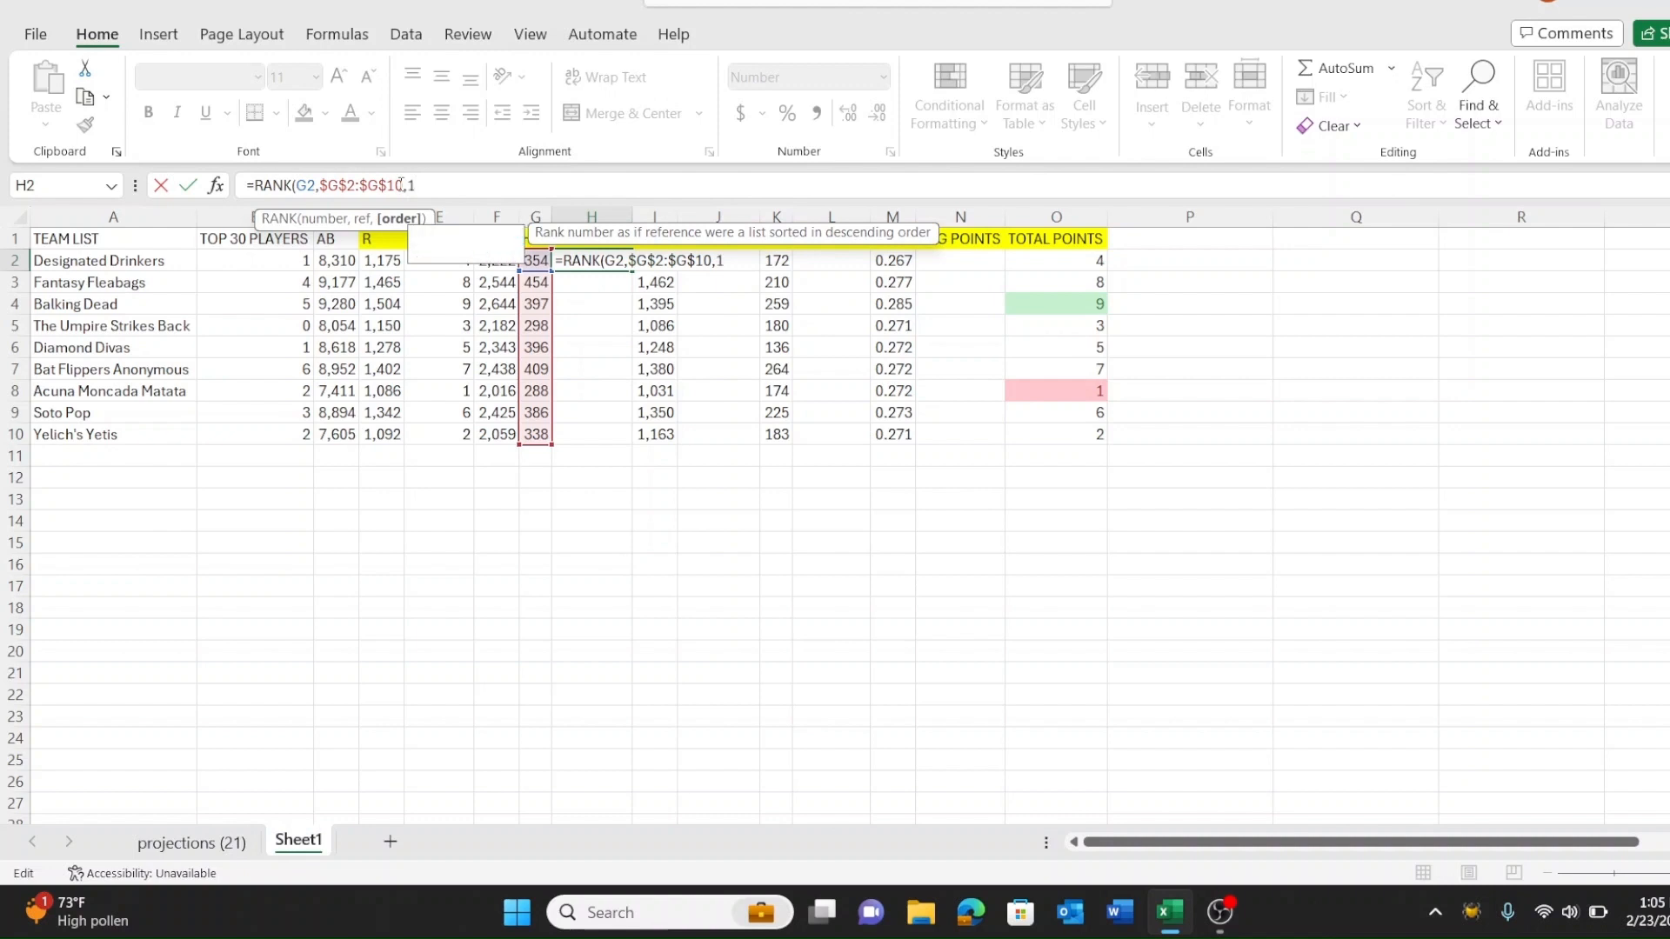
text(1))
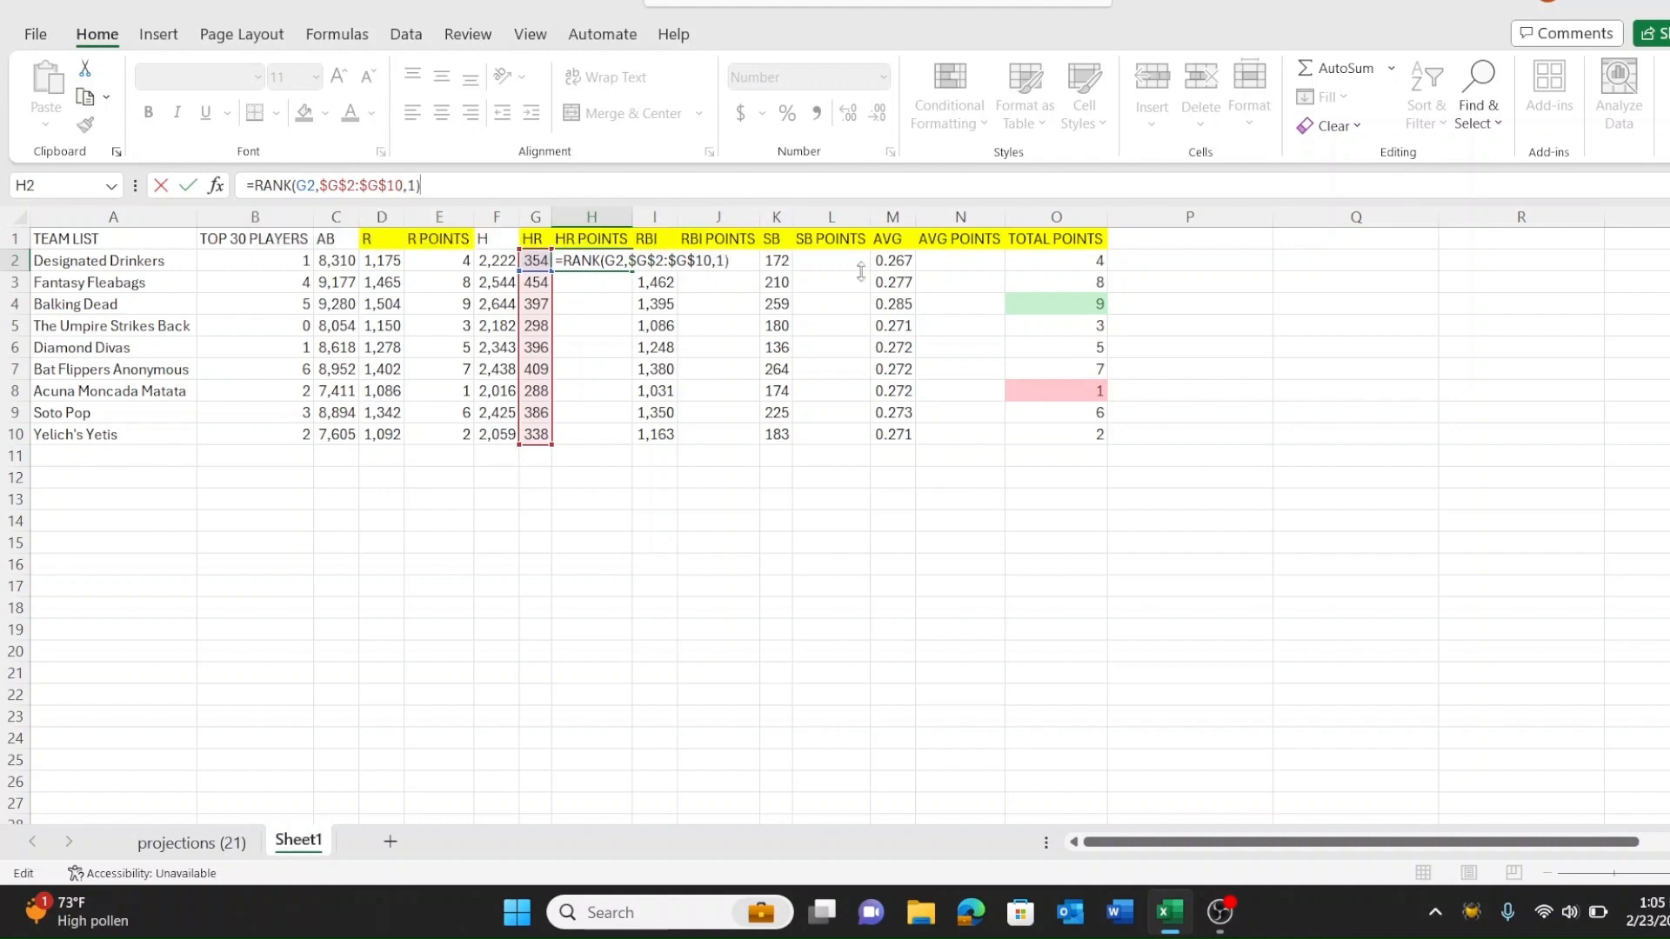
key(Tab)
key(Left)
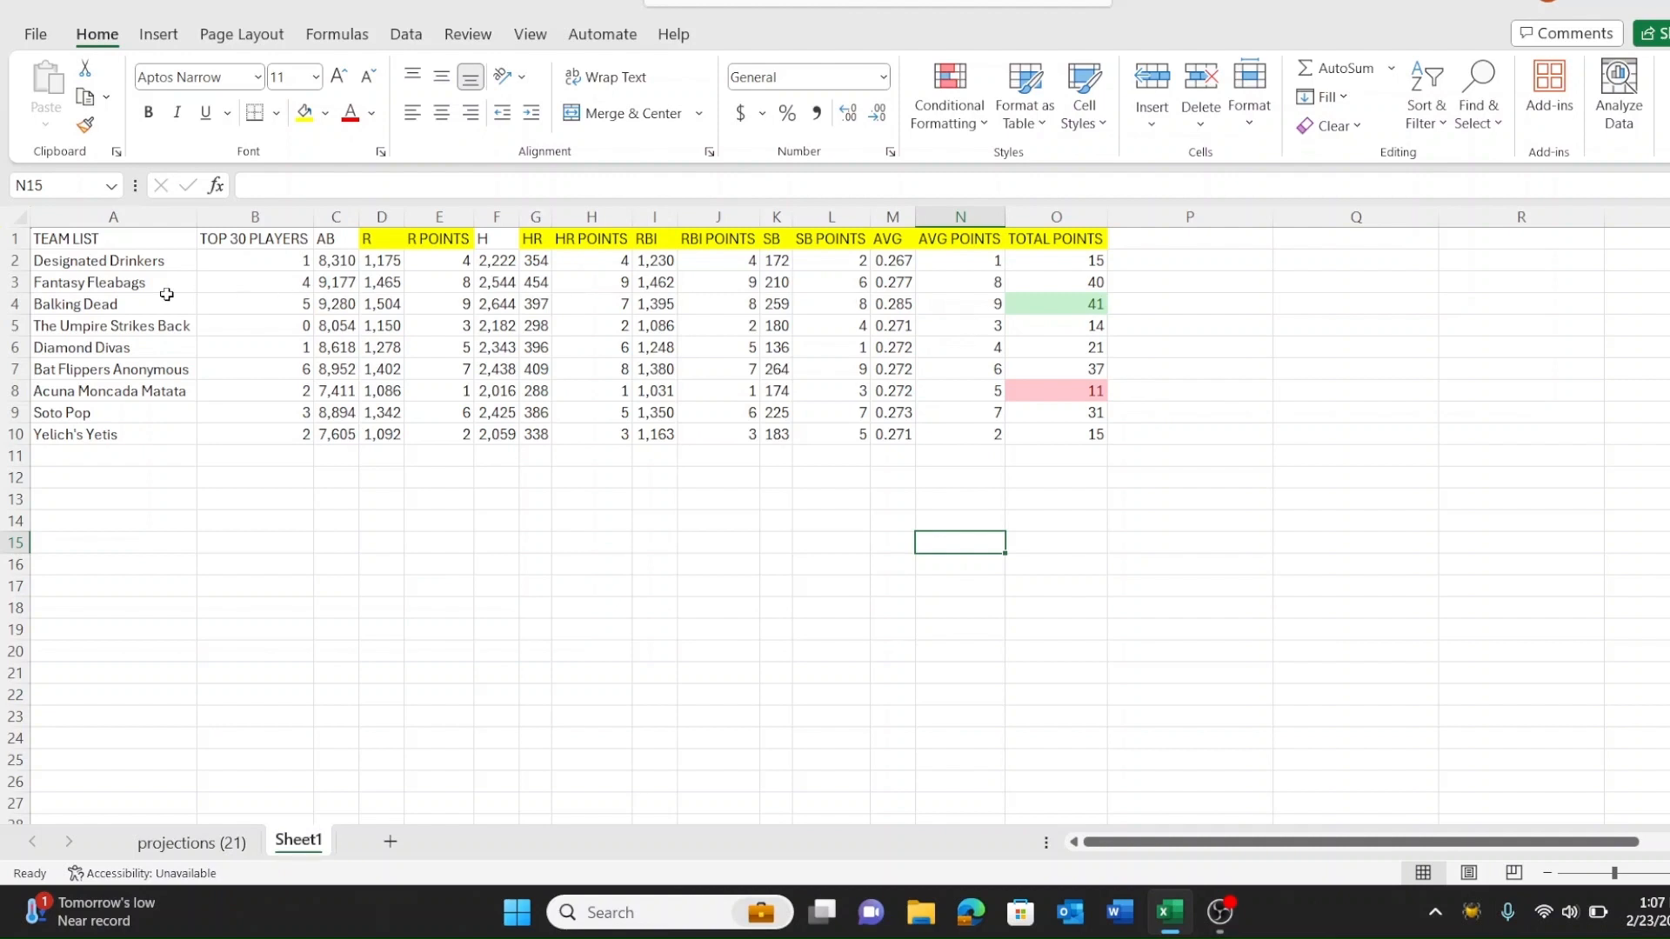
Step: Compare the category points and TOTAL POINTS in the Balking Dead and Fantasy Fleabags rows
click(15, 304)
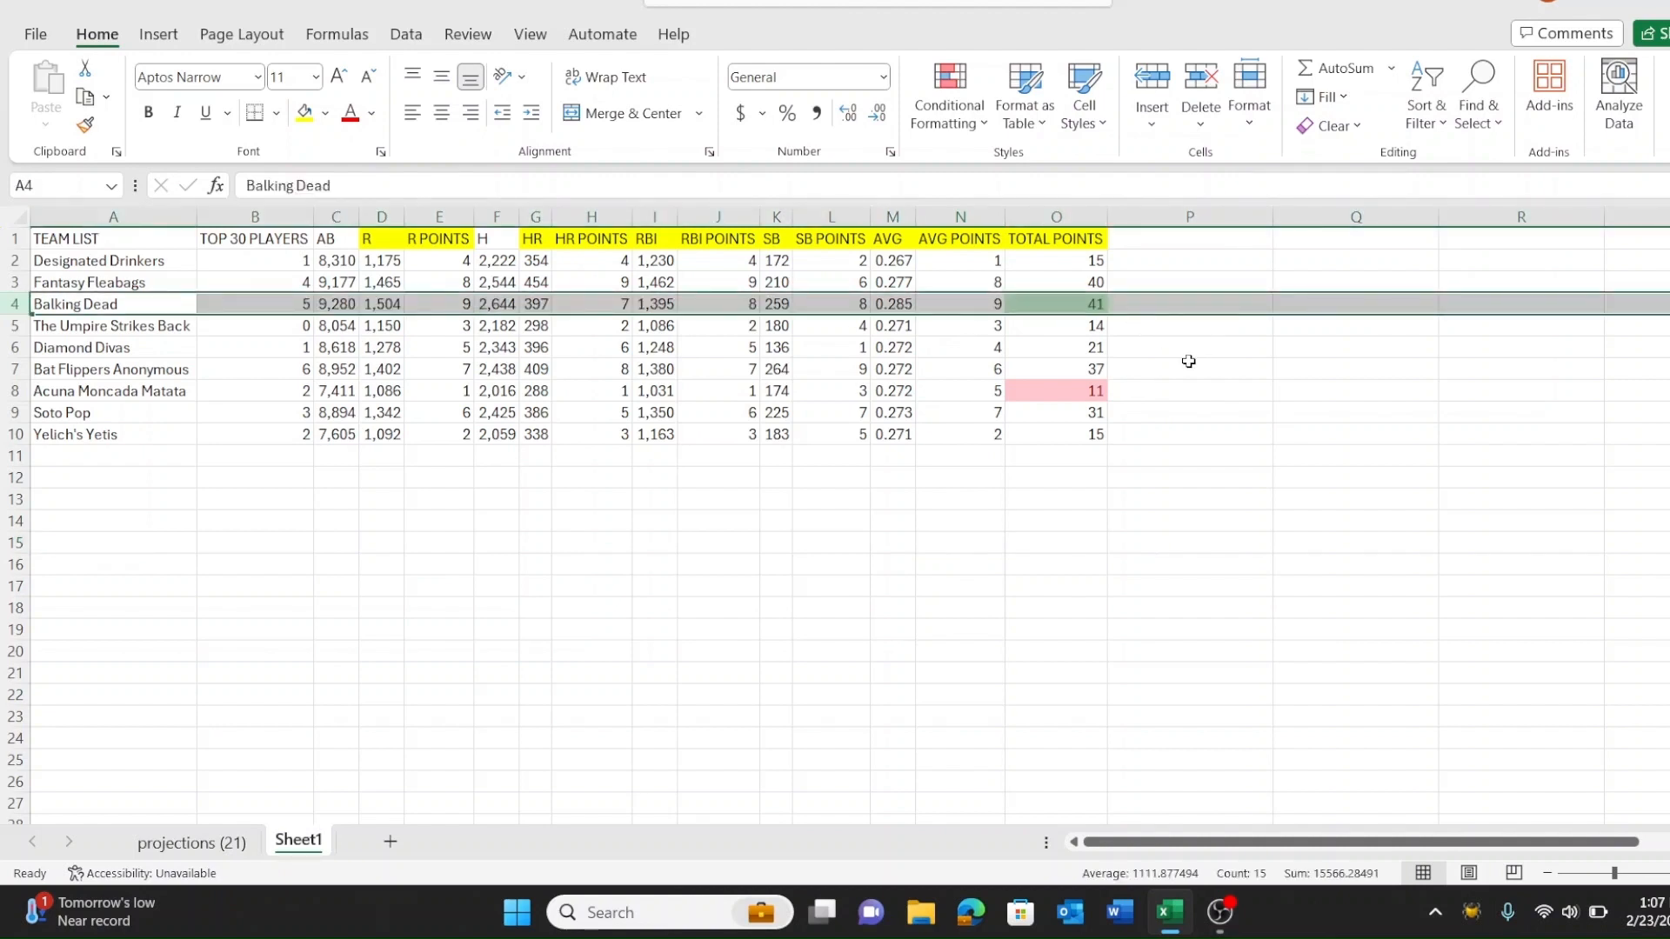
click(122, 283)
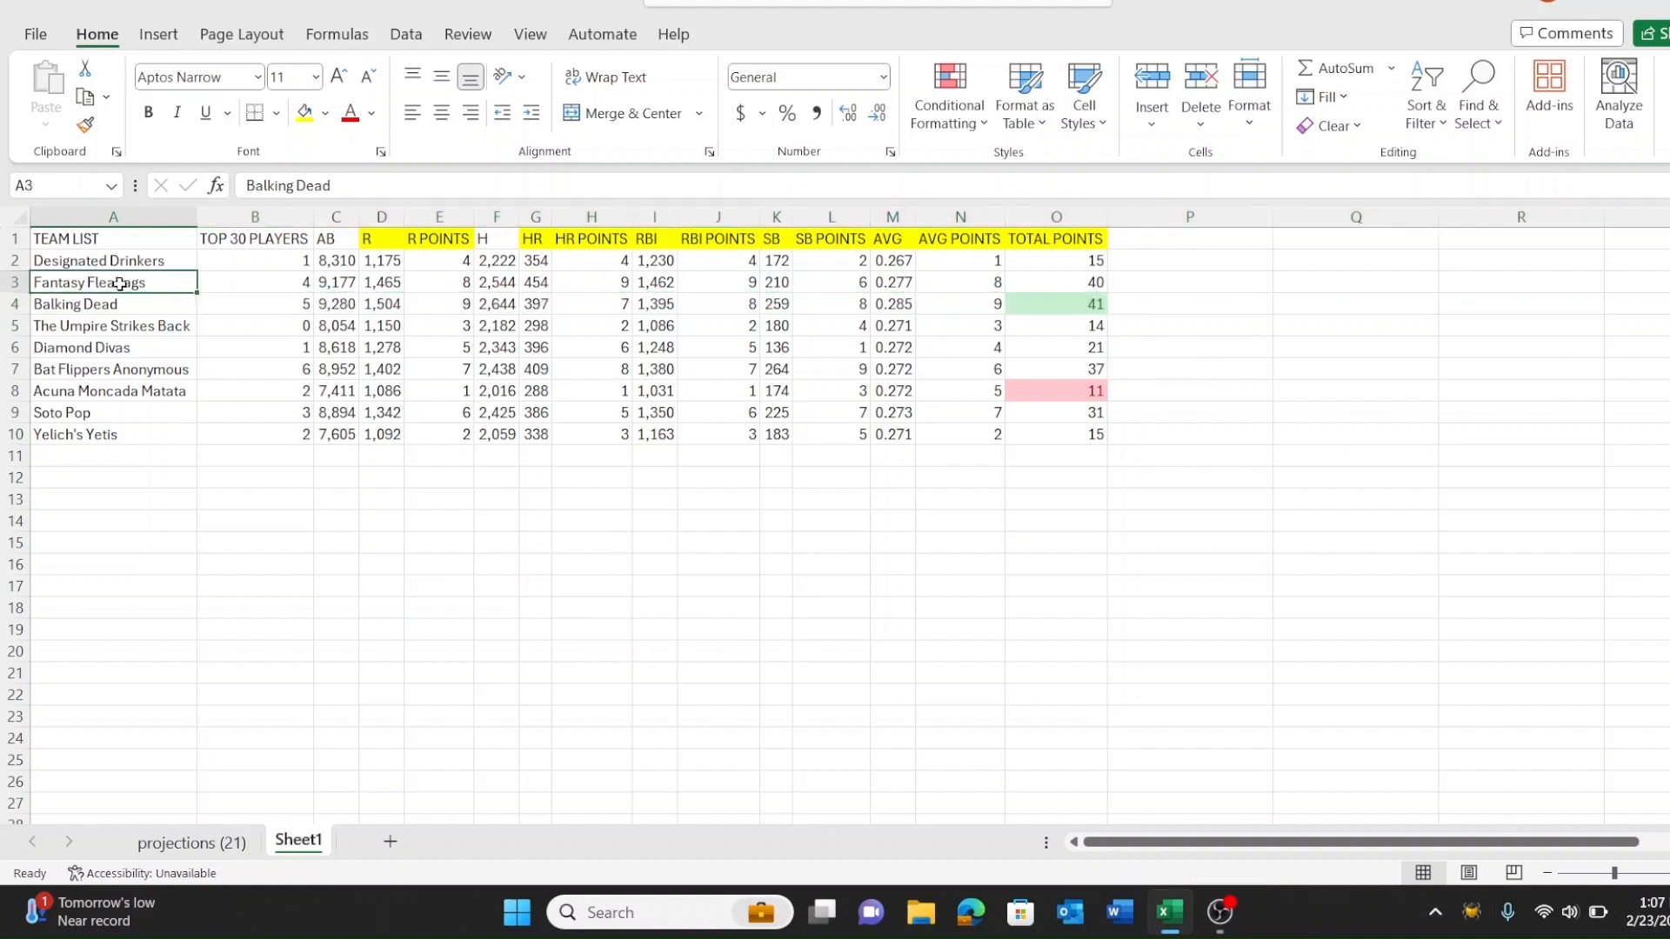
click(6, 282)
click(1176, 347)
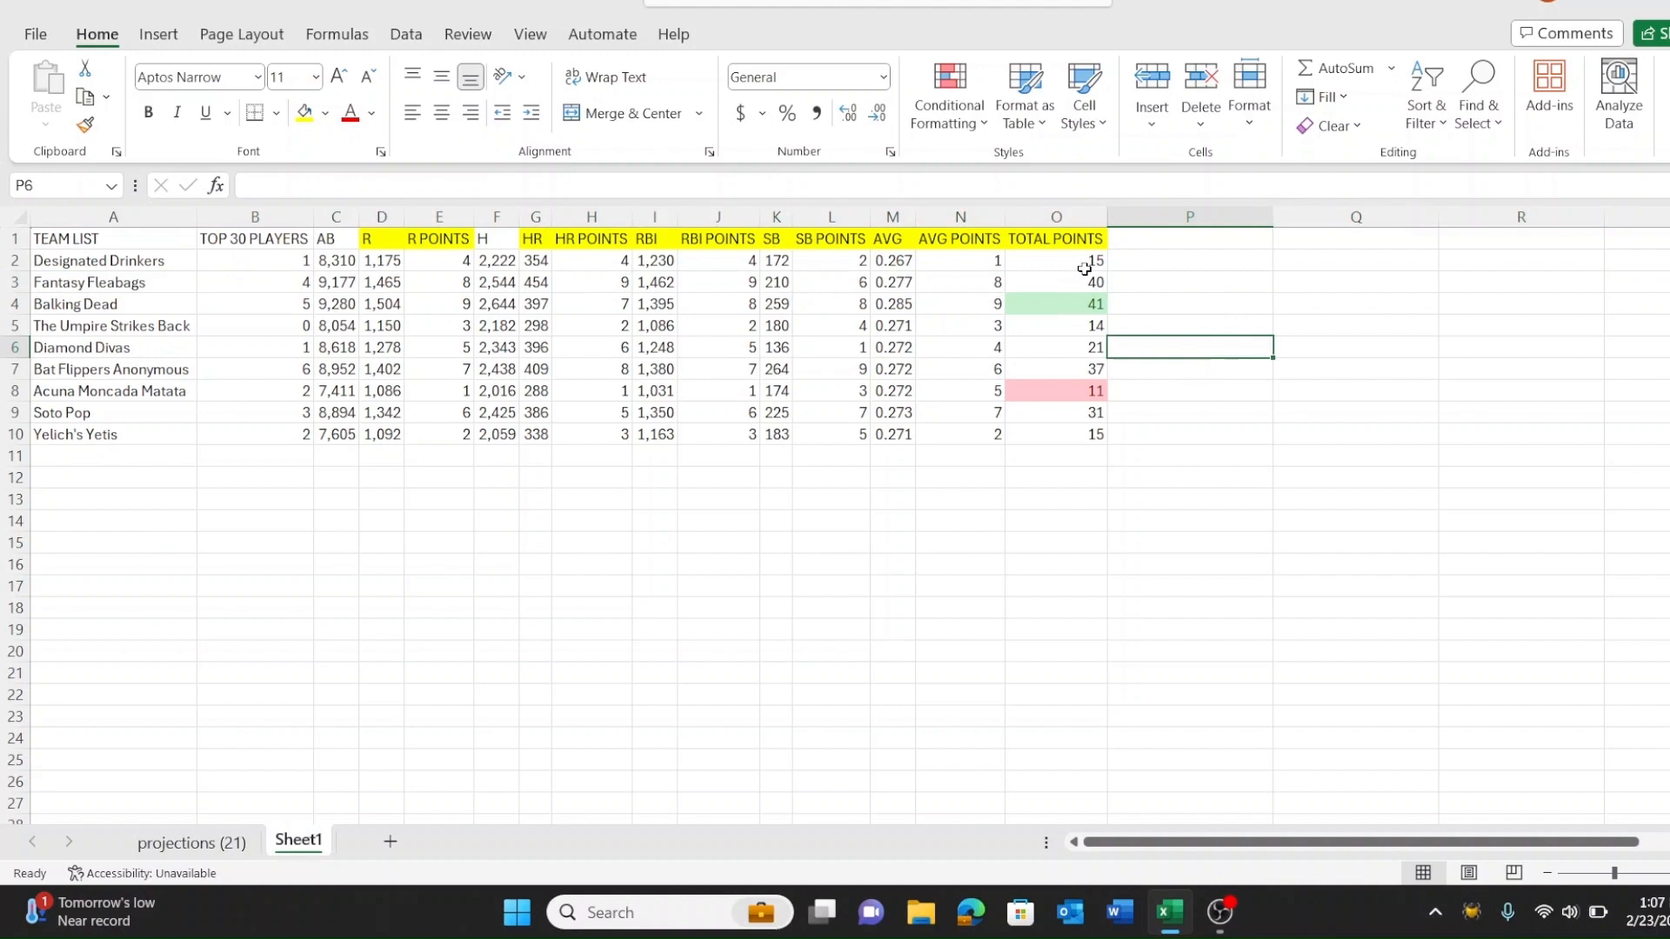
Step: Apply All Borders to the whole team summary table A1:O10
drag(1061, 240, 74, 433)
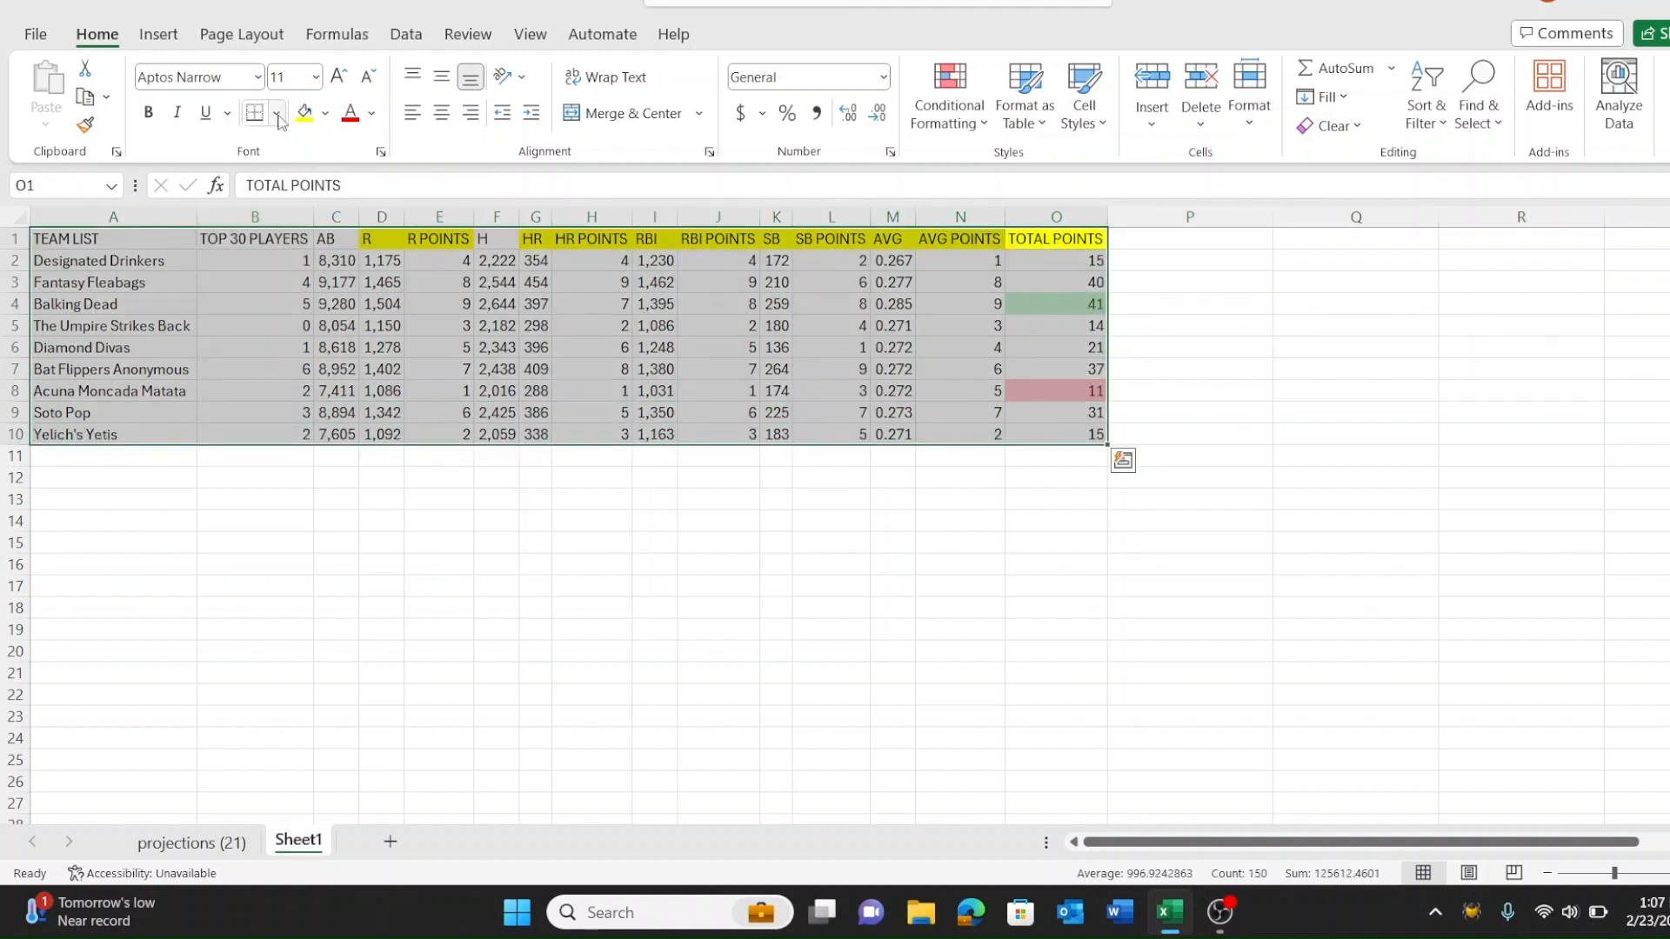
click(277, 114)
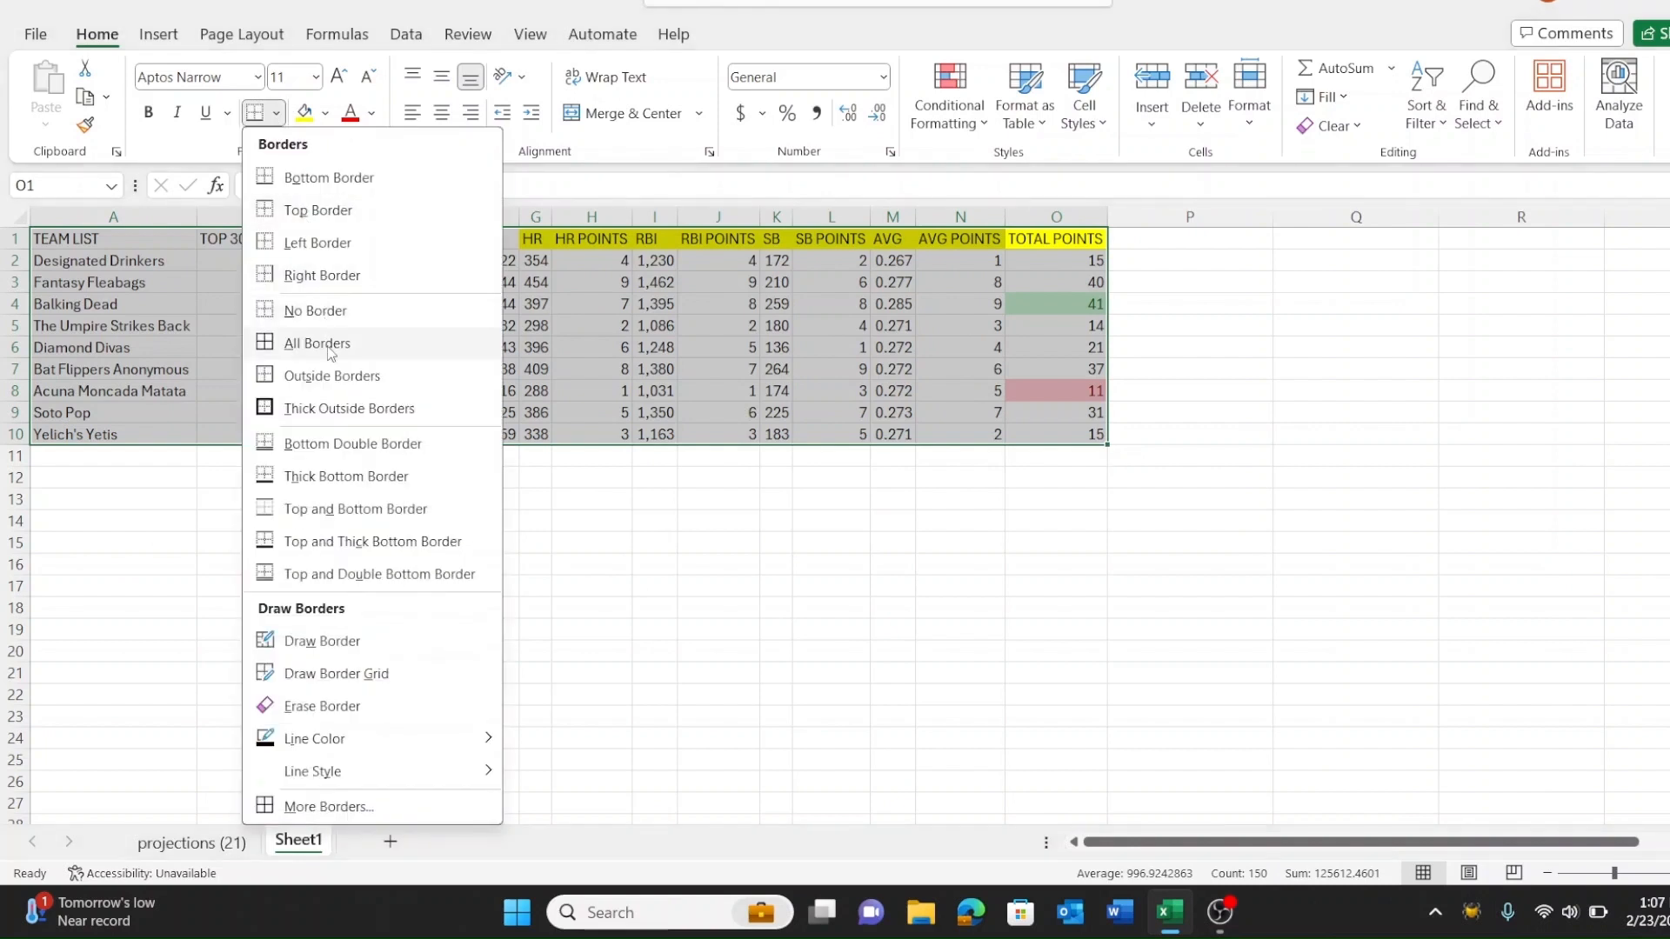
click(331, 344)
click(383, 520)
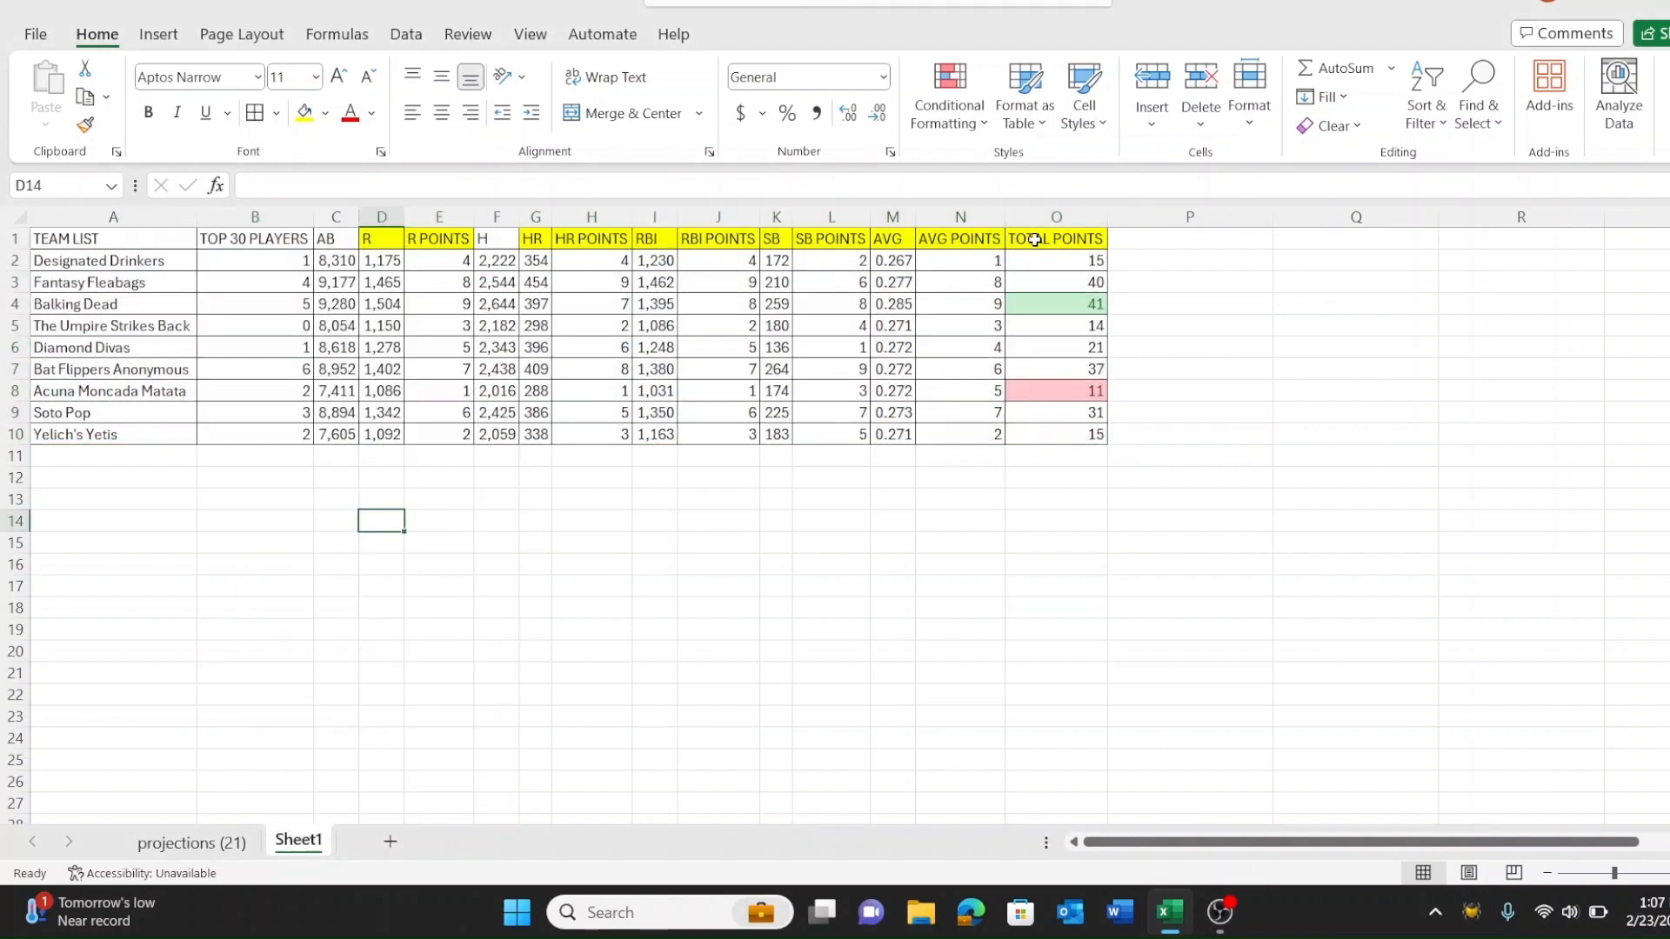
Step: Bold the header row A1:O1 and fit the column widths to the bold headings
click(1044, 240)
drag(855, 240, 95, 233)
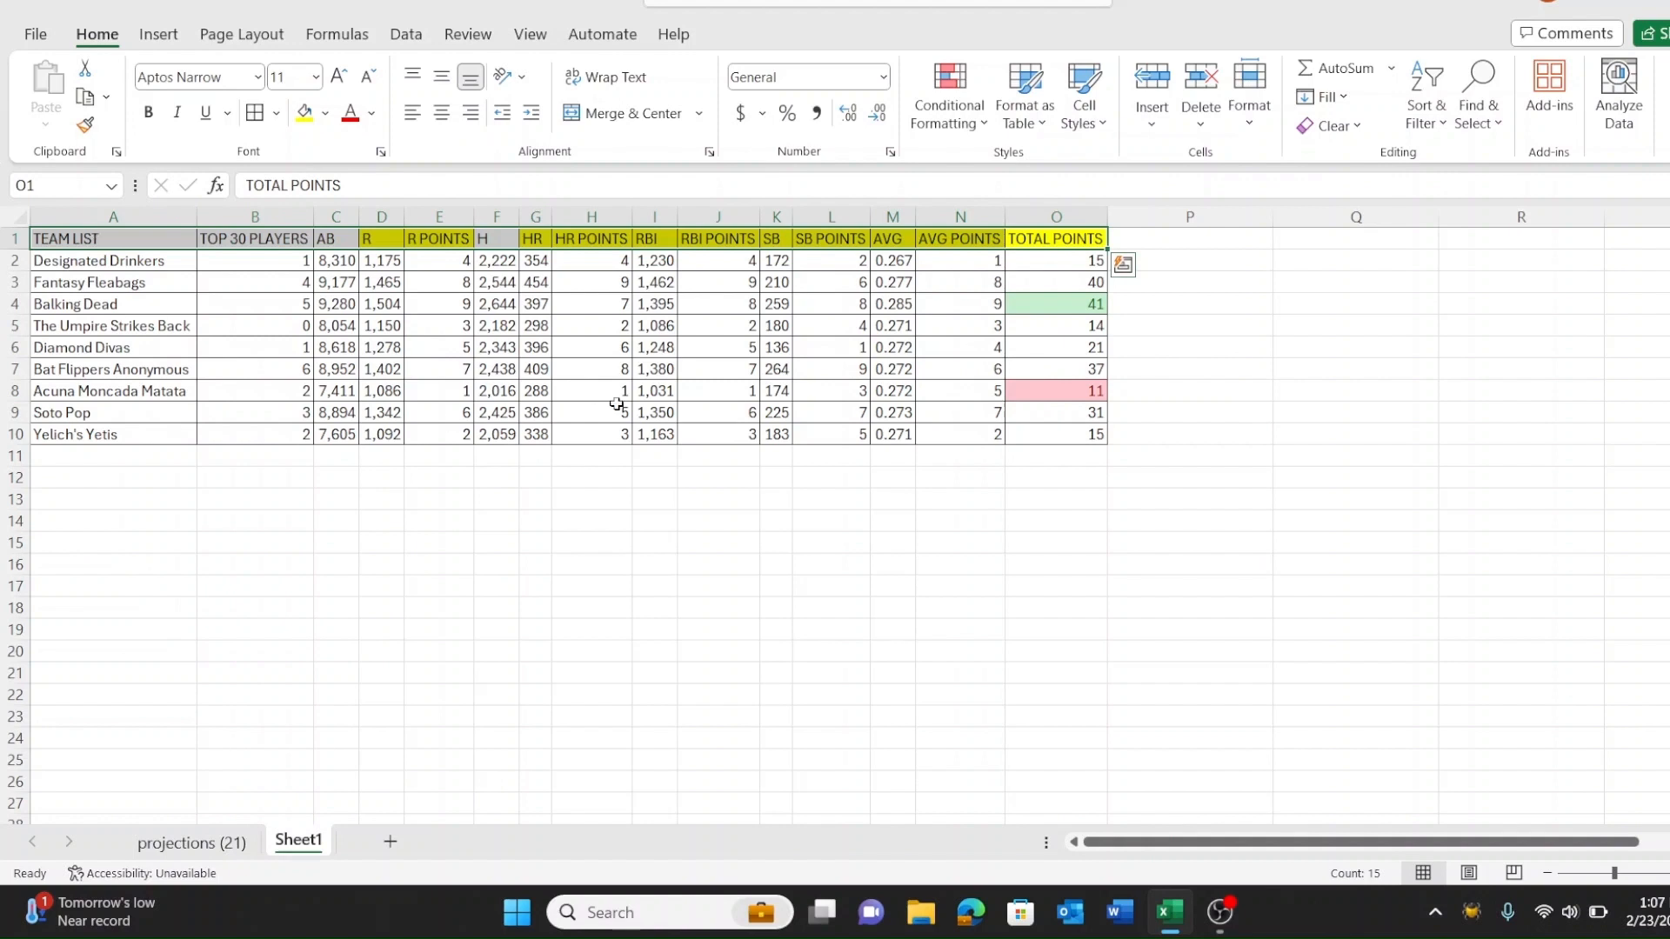
key(ctrl+b)
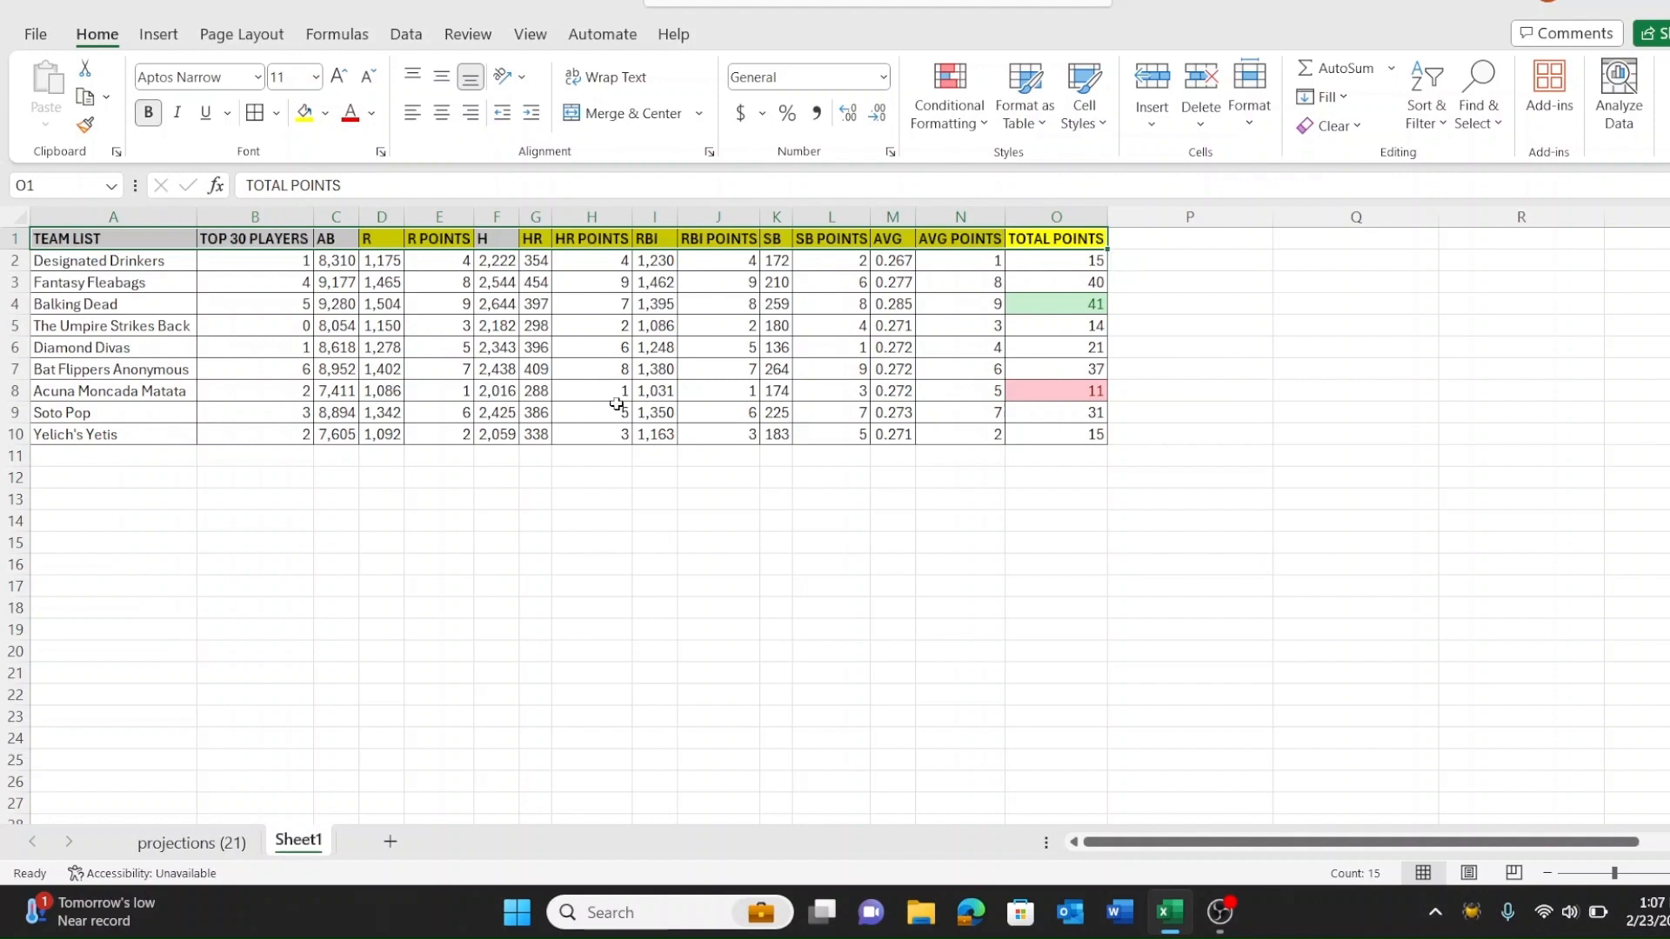
key(ctrl+q)
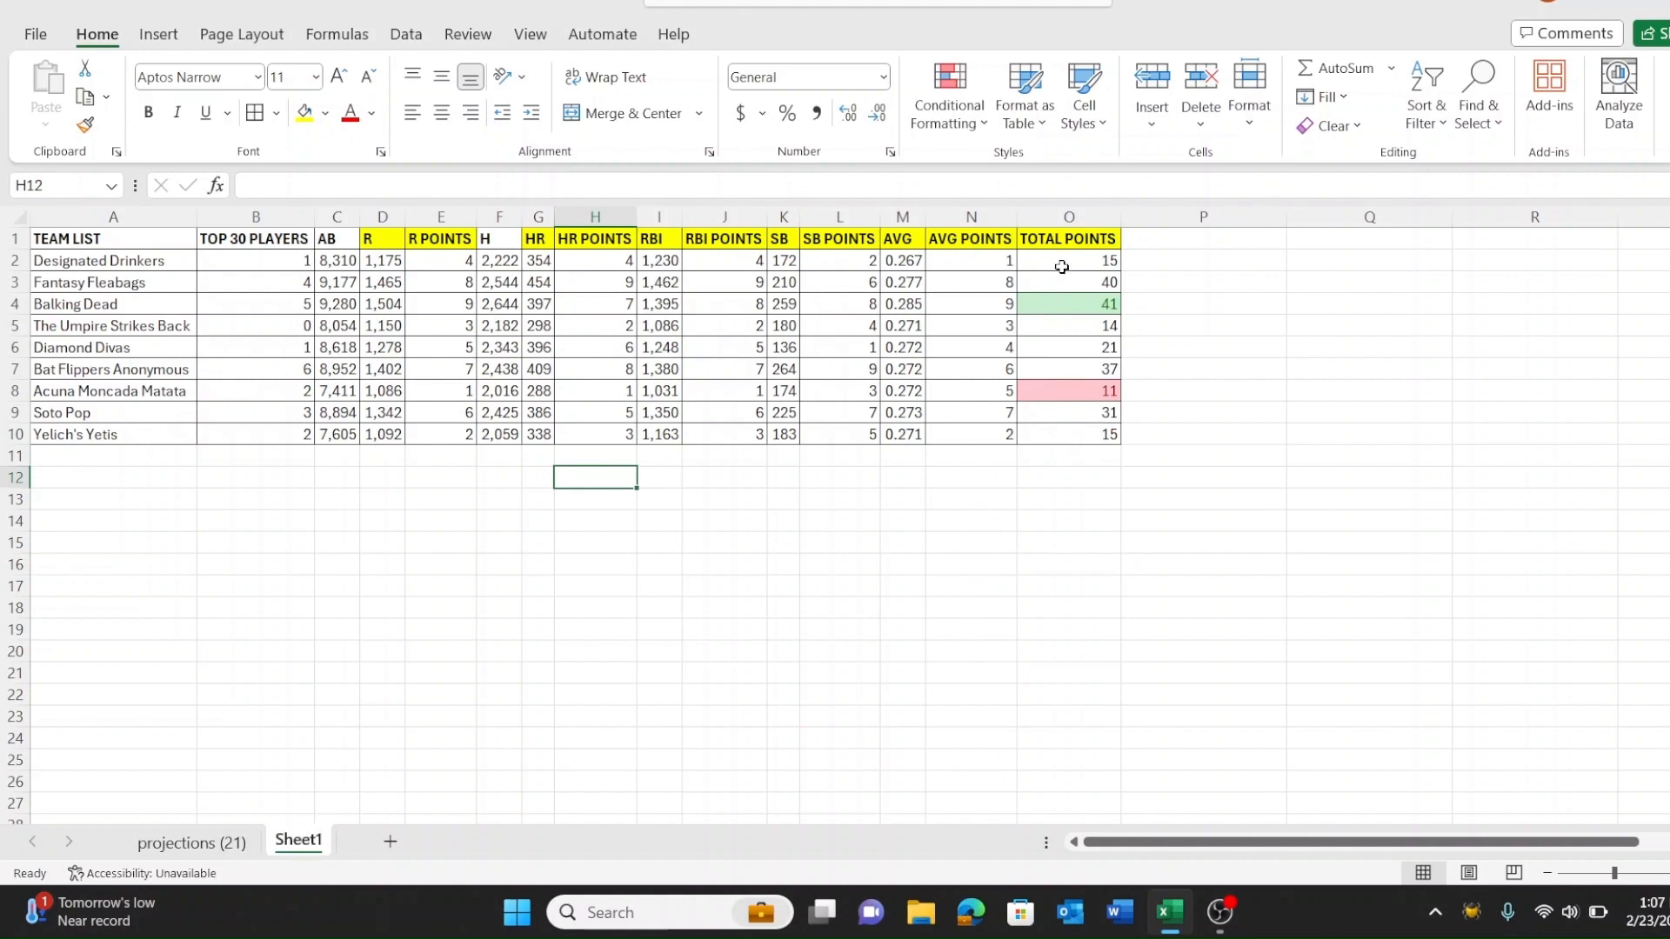
Step: Bold the whole TOTAL POINTS column O1:O10, header and values
click(1069, 237)
drag(1068, 311, 1084, 439)
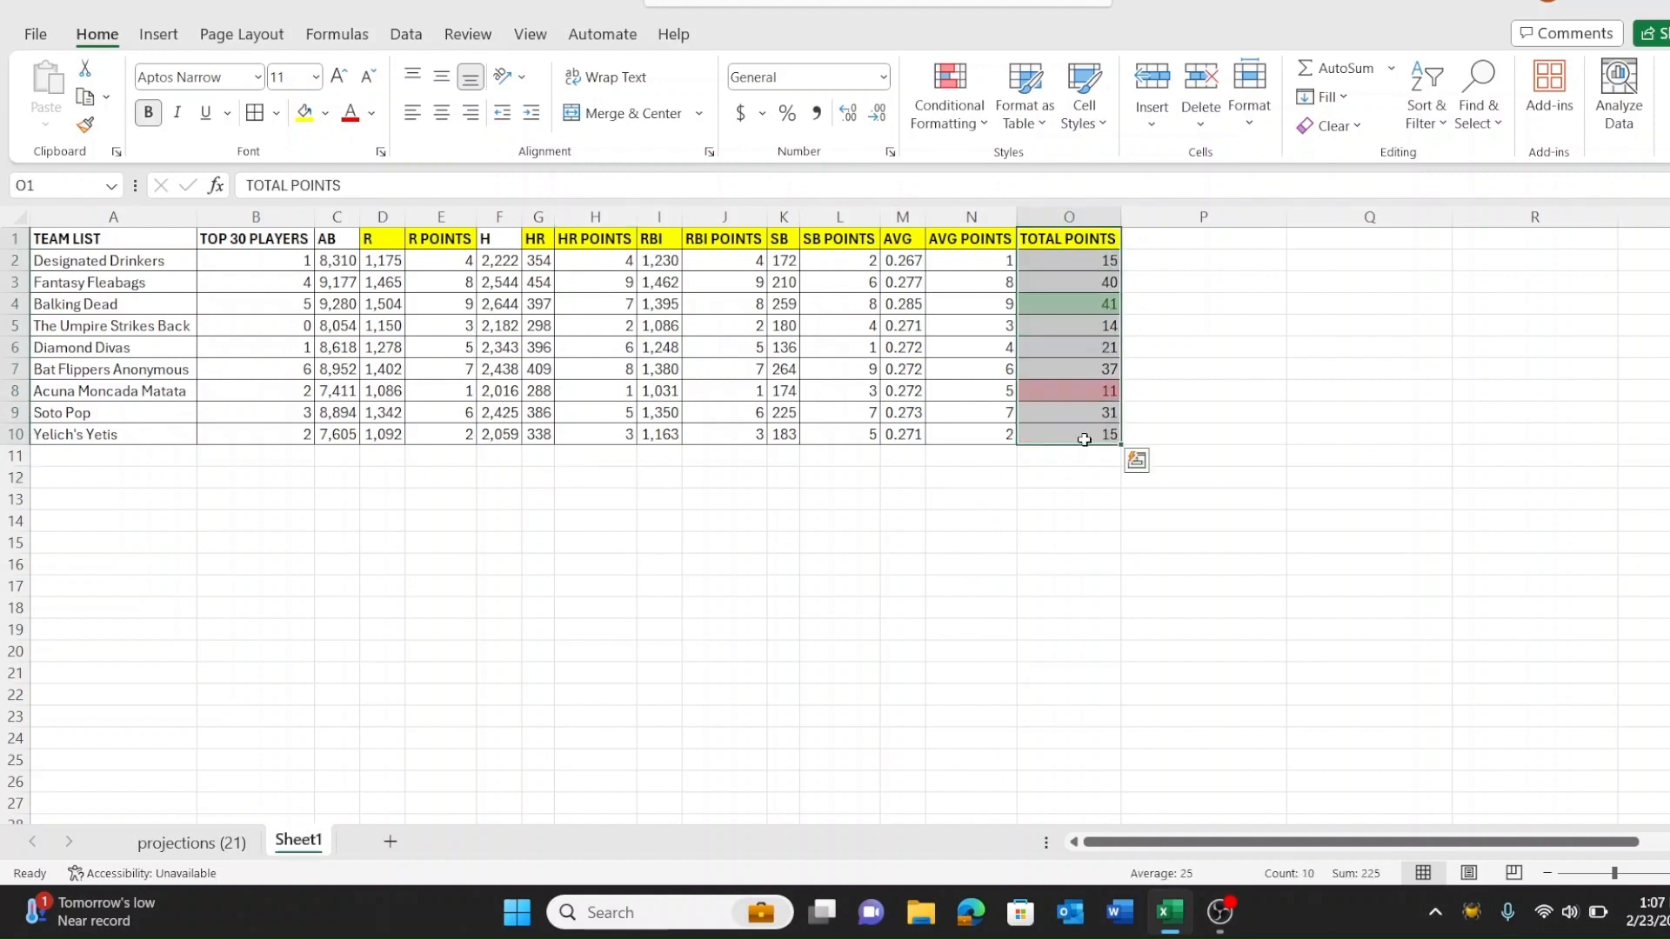
key(ctrl+b)
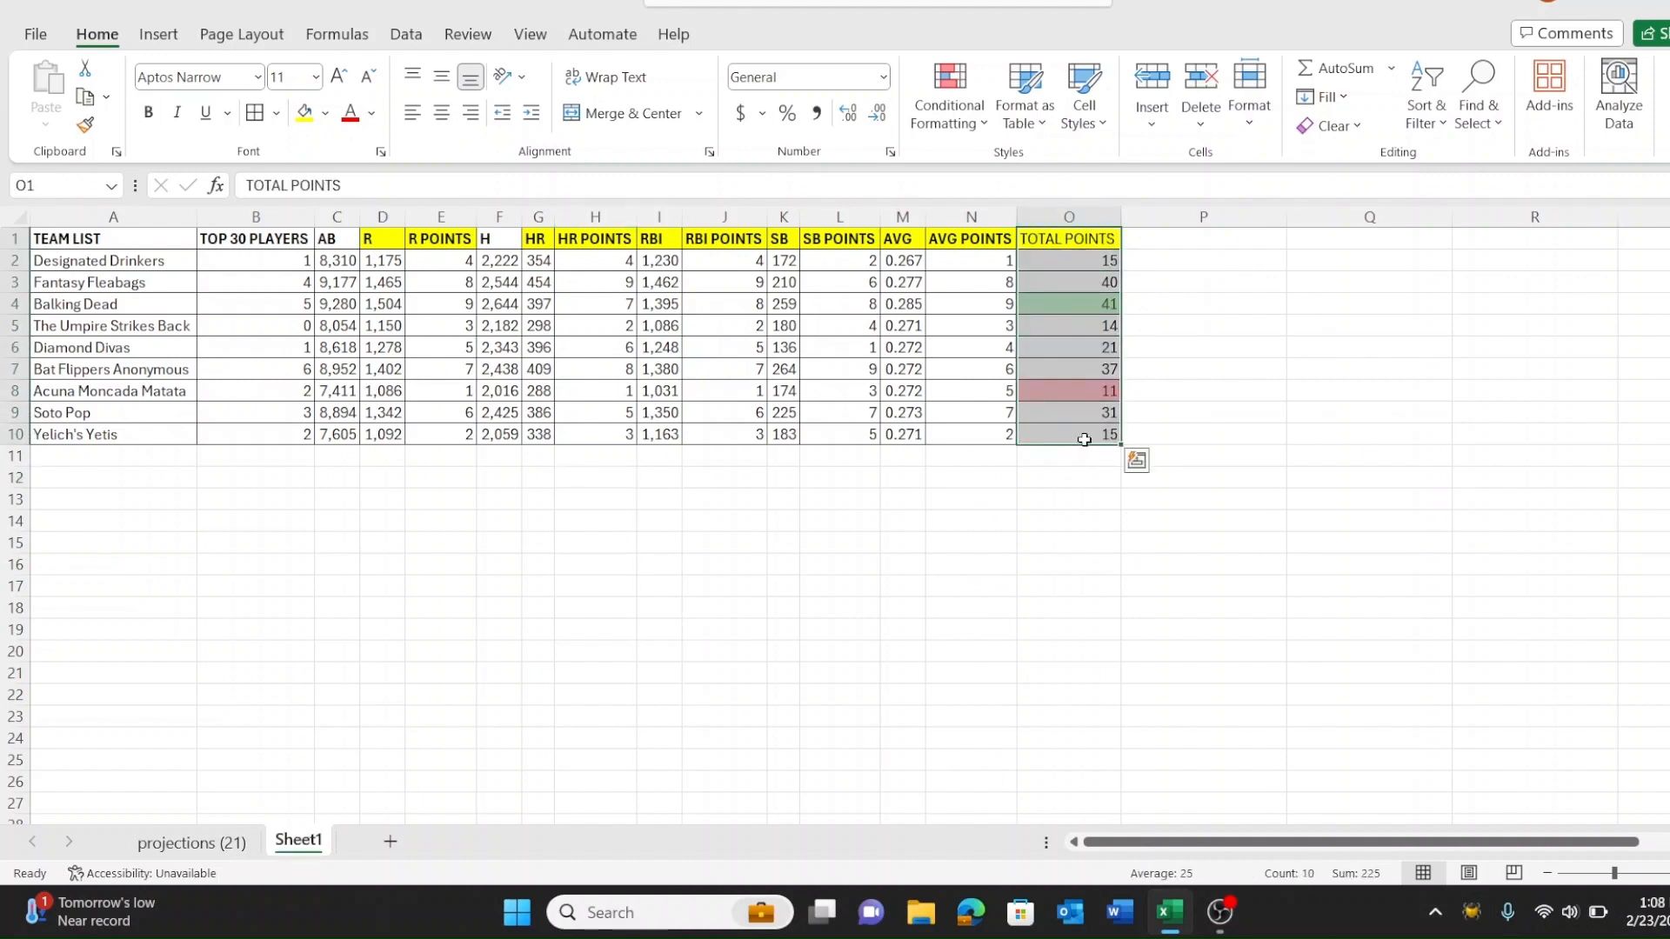
key(ctrl+b)
click(1063, 497)
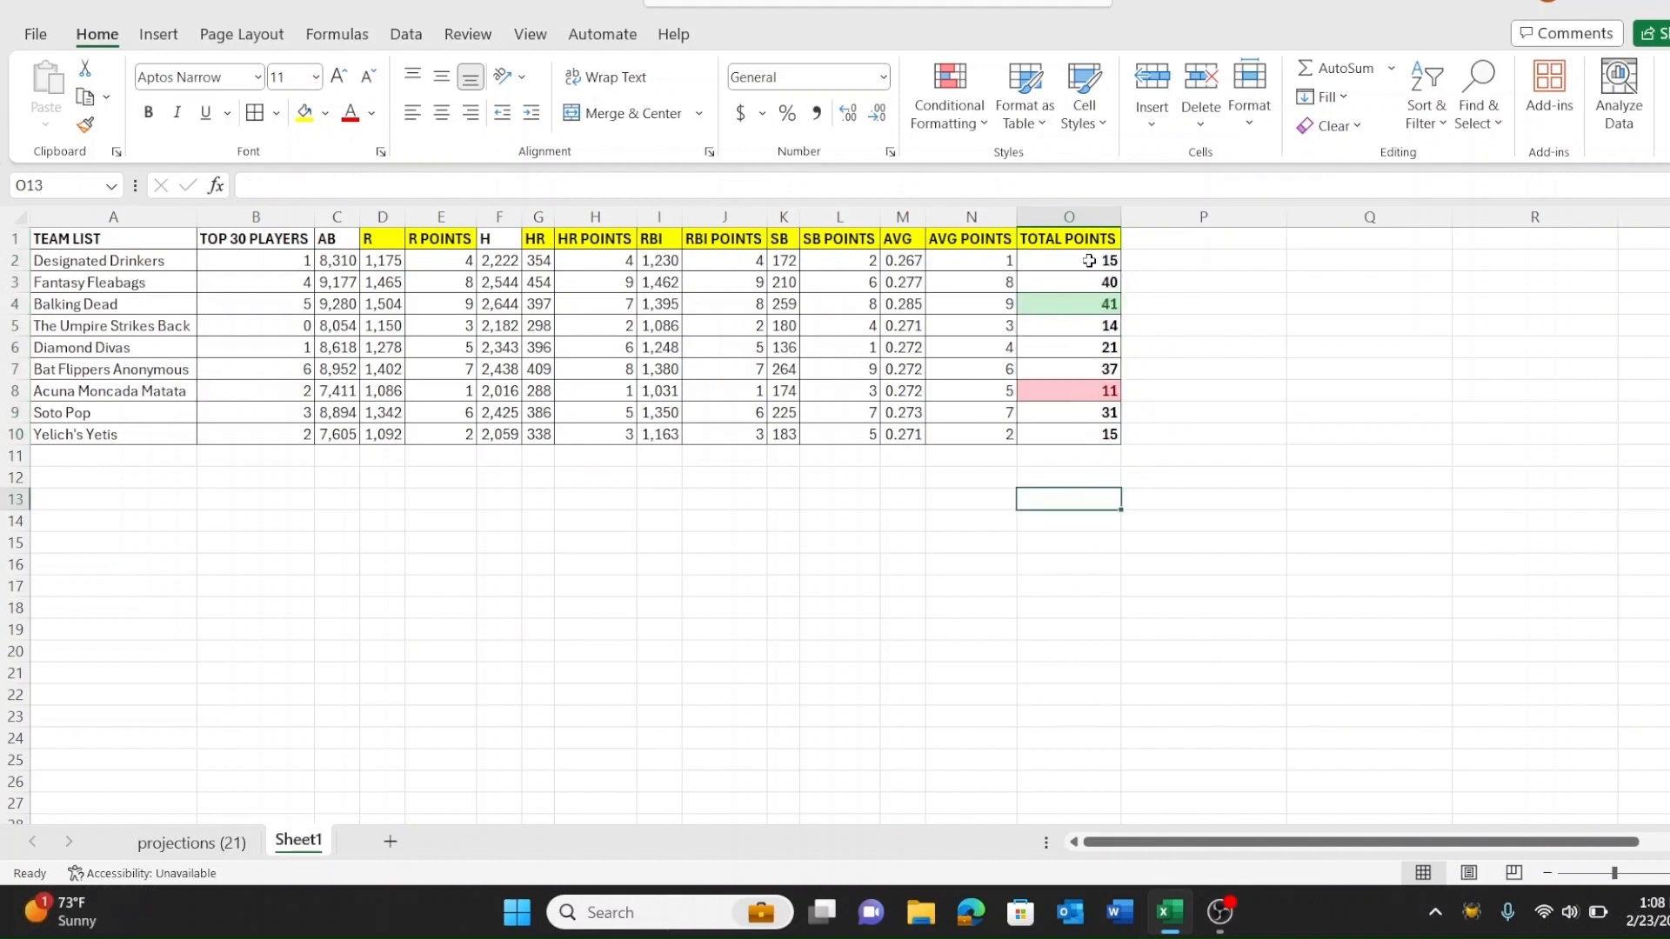
Step: Copy the TOTAL POINTS value formatting with Format Painter onto the R, HR, RBI, SB and AVG POINTS values
drag(1089, 261, 1085, 431)
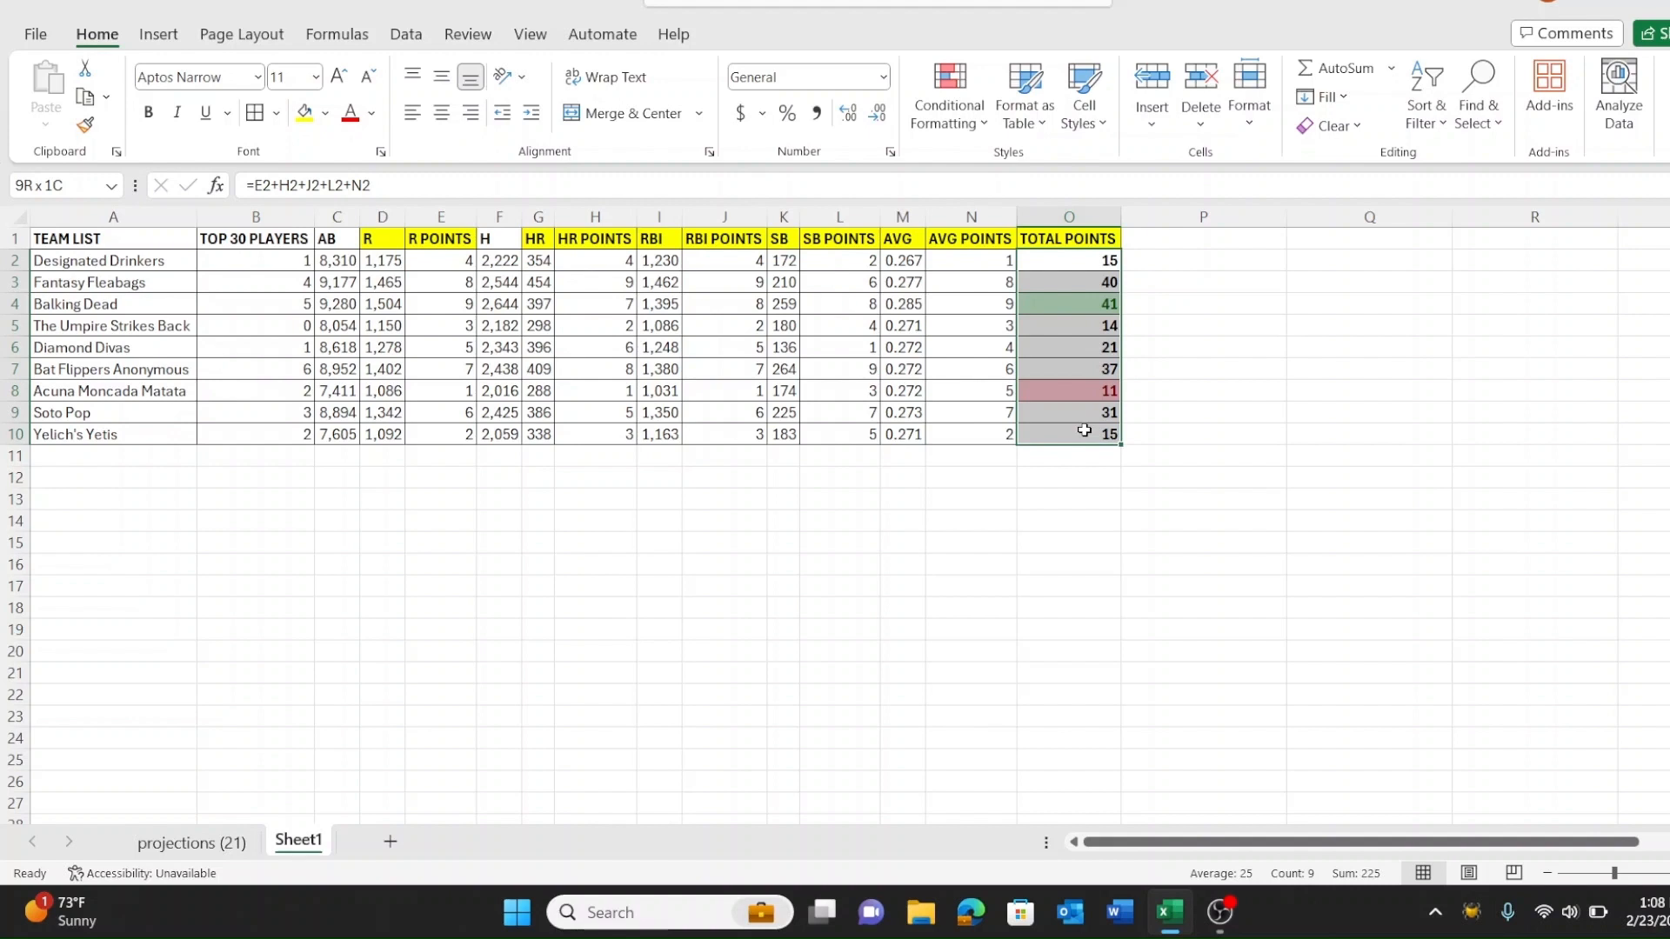
drag(1084, 430, 1084, 430)
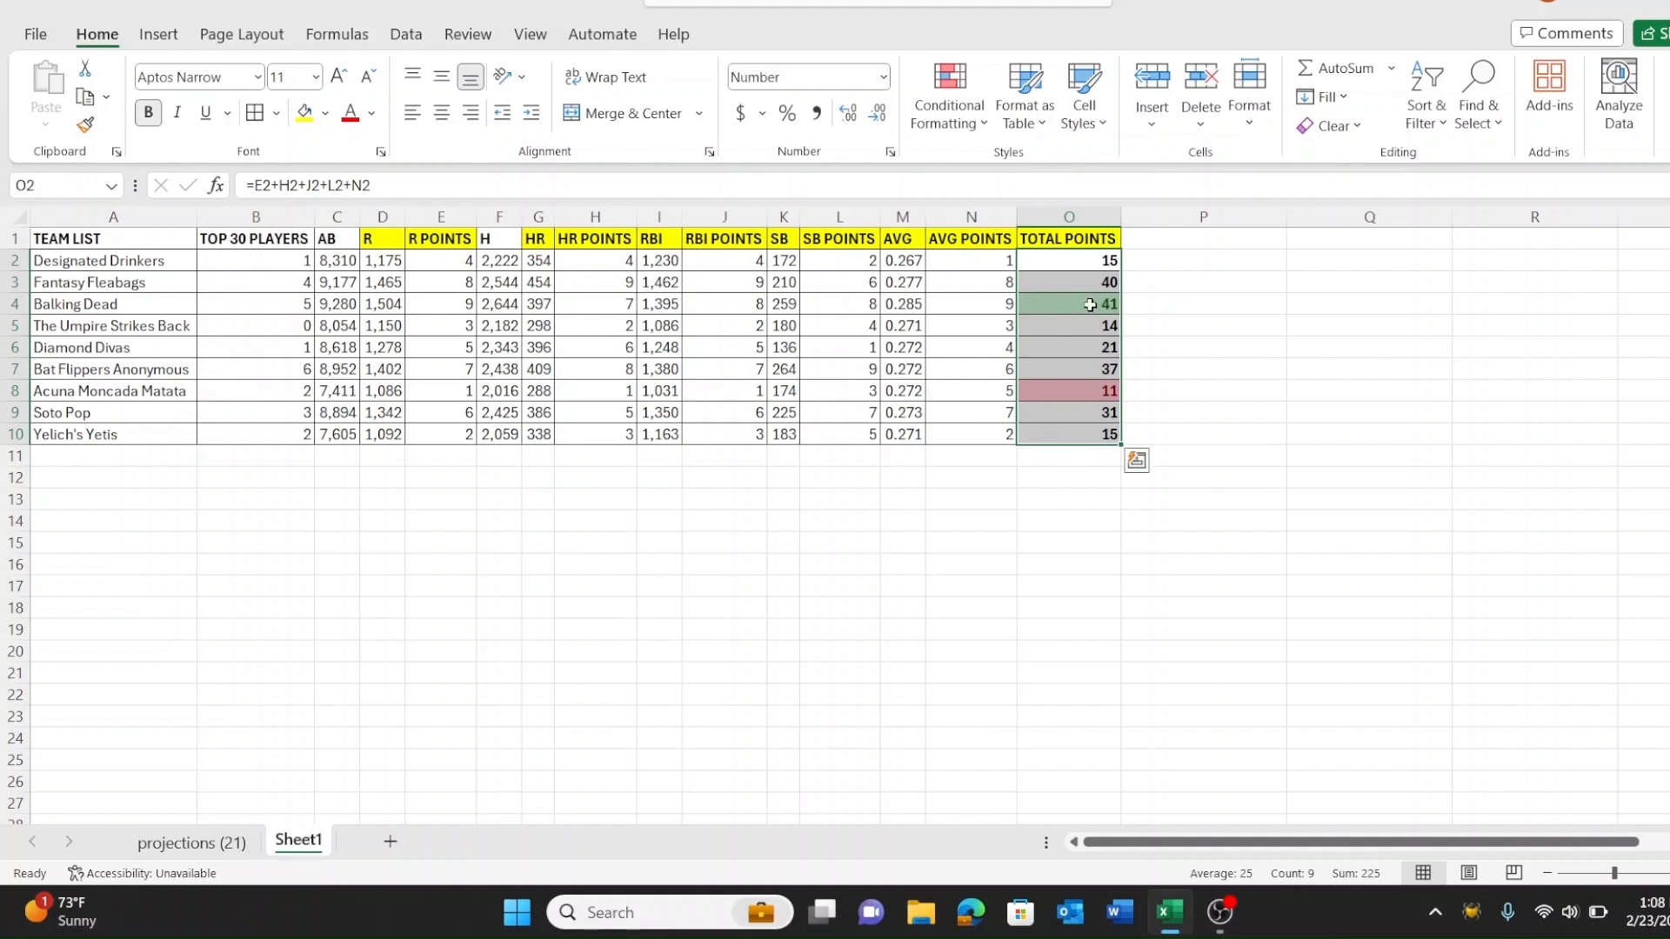
drag(1089, 263, 1063, 427)
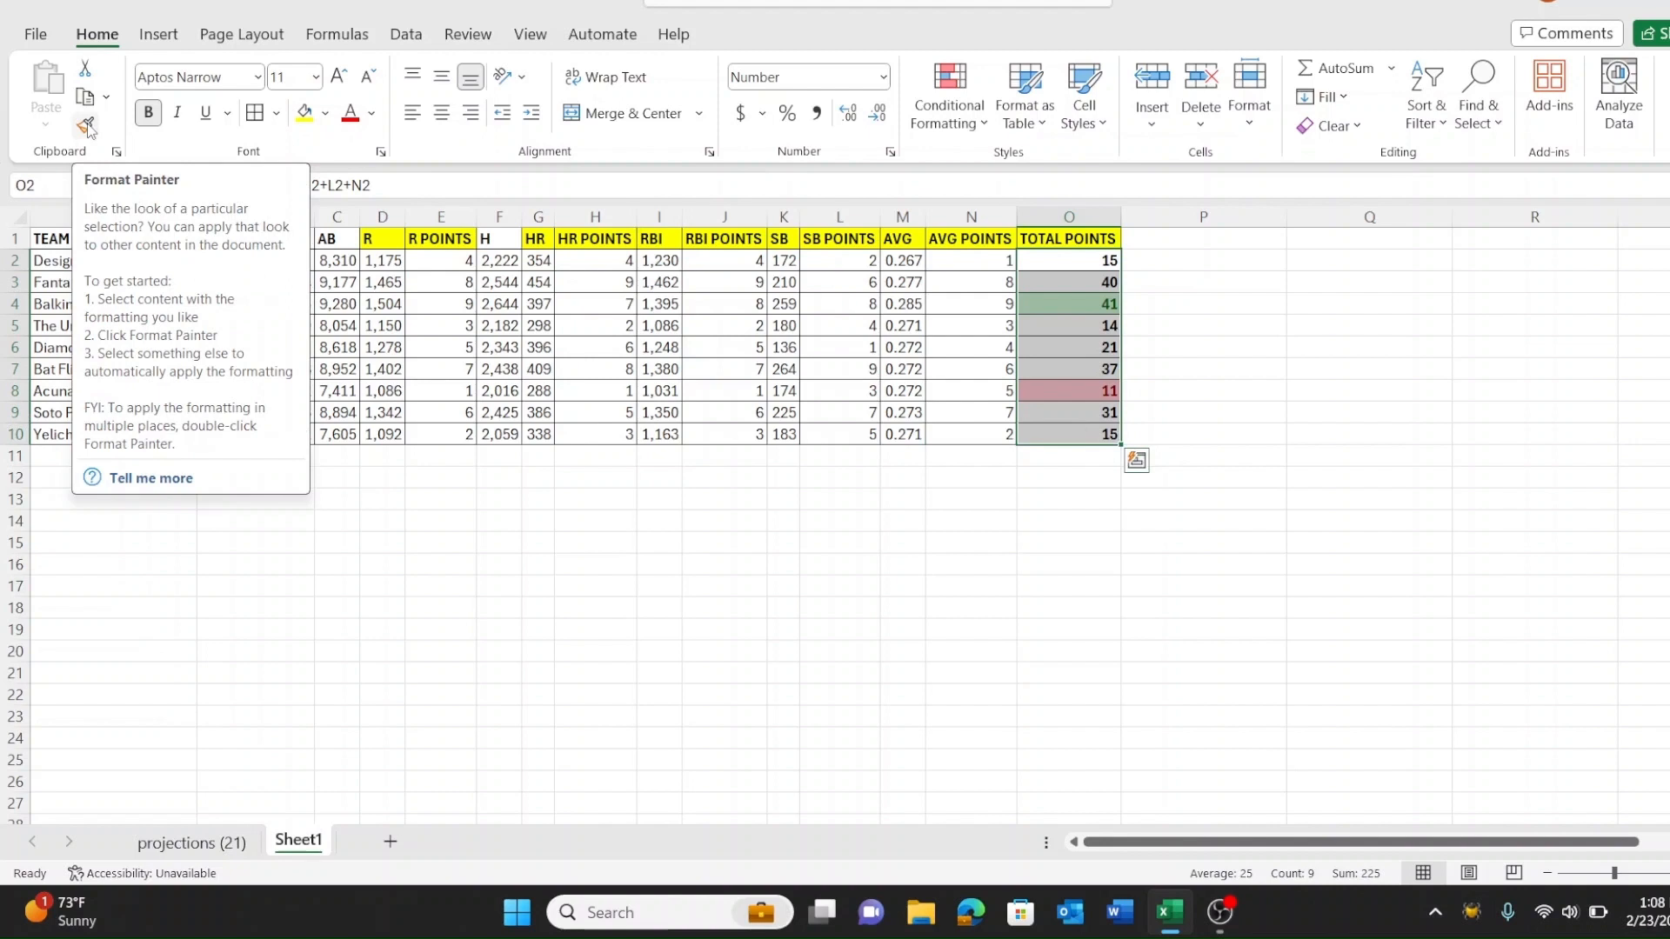
click(85, 127)
drag(968, 383, 979, 432)
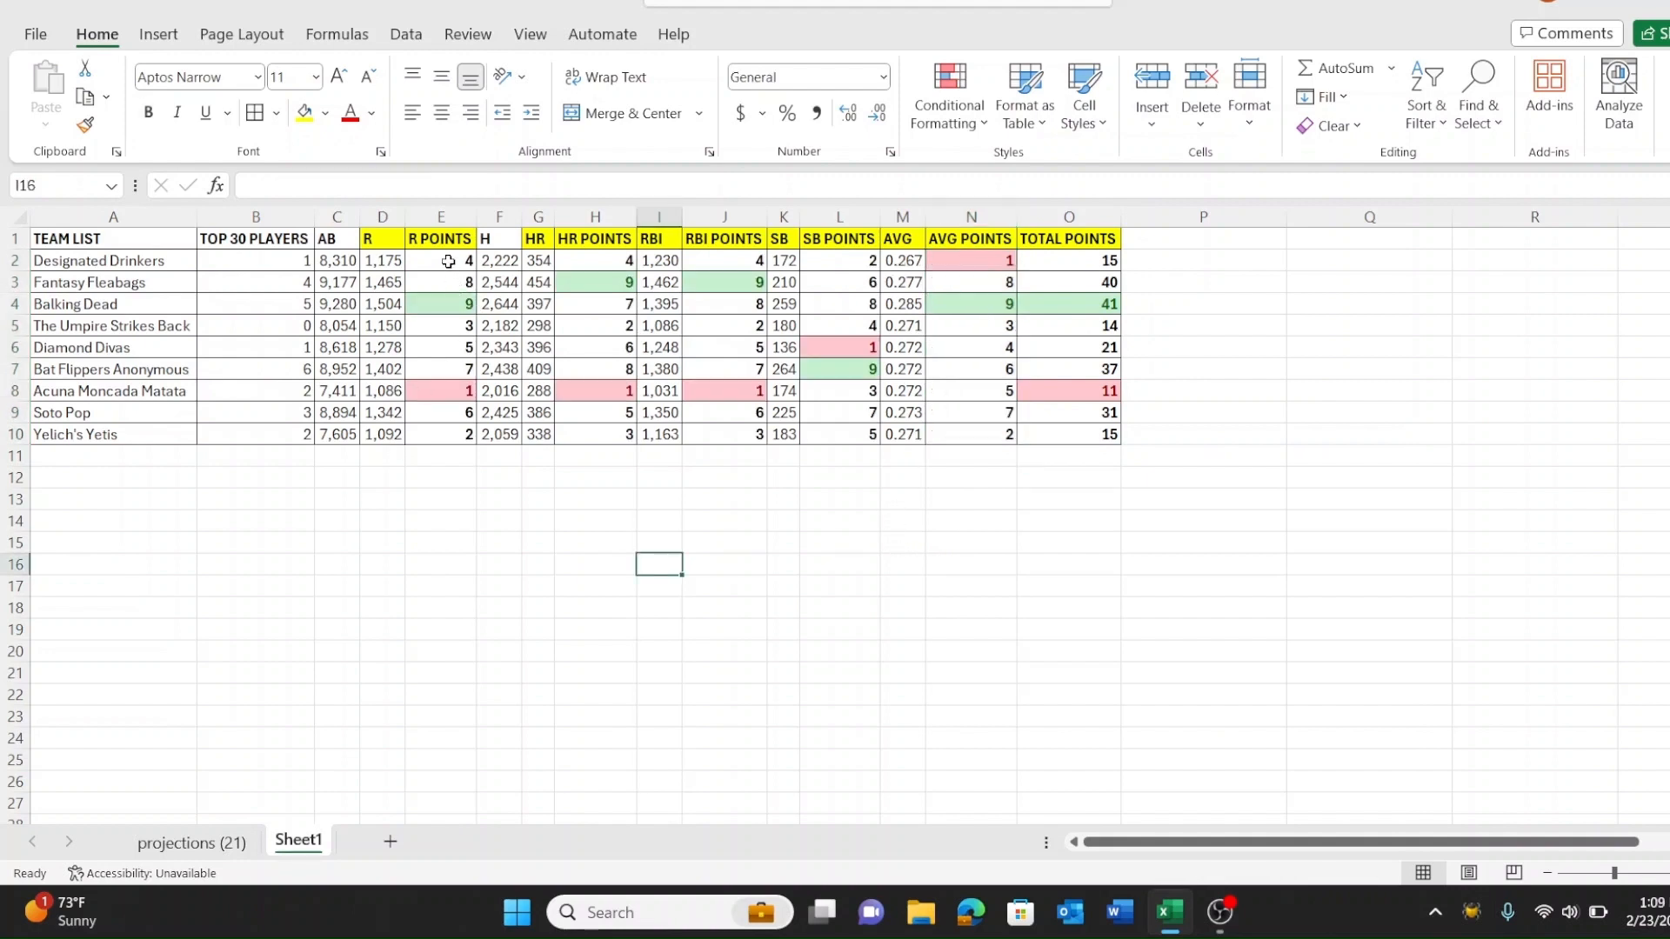
Step: Copy the R POINTS value formatting with Format Painter onto the TOP 30 PLAYERS values B2:B10
drag(448, 262, 442, 435)
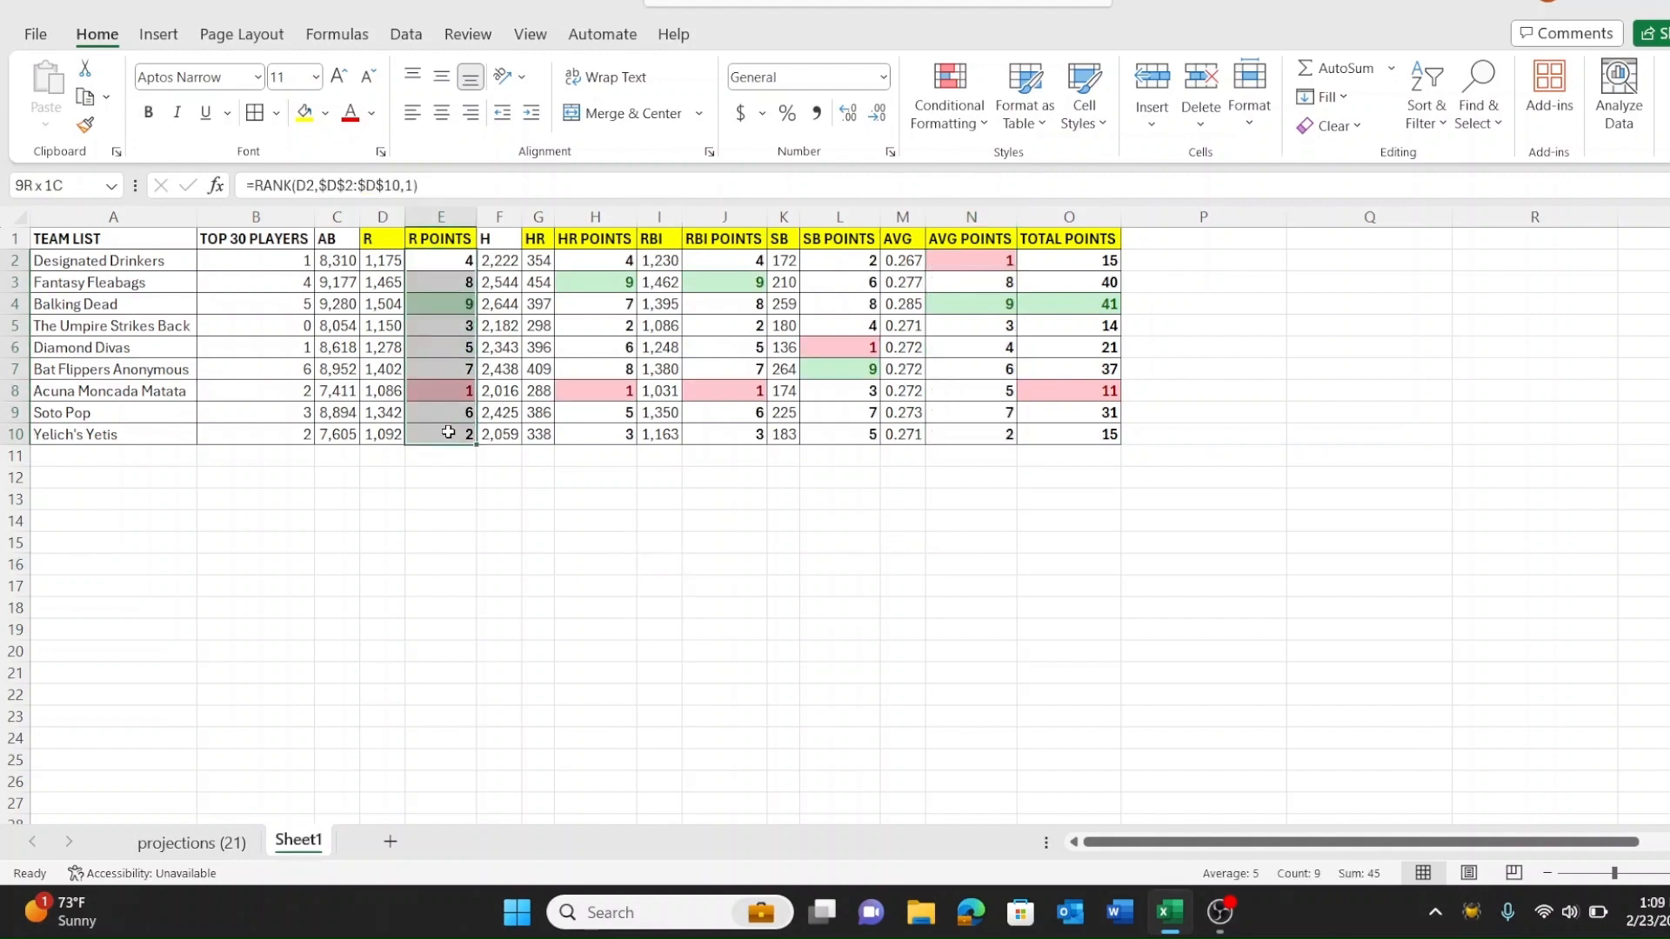
click(85, 124)
drag(261, 261, 261, 434)
click(305, 585)
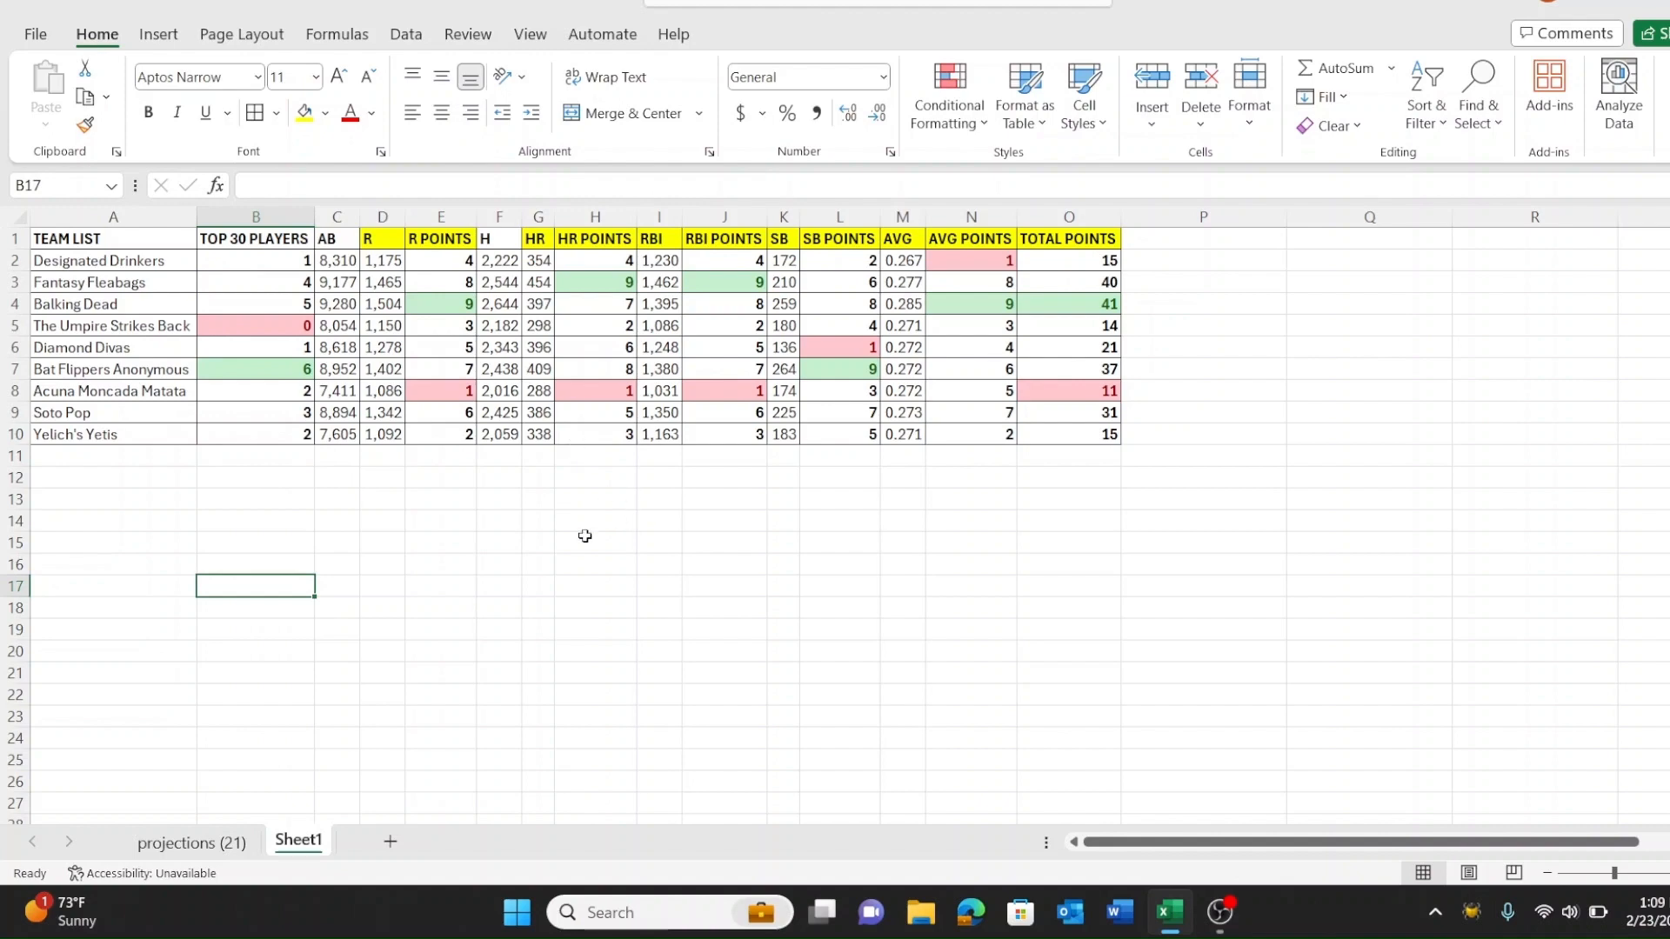
click(426, 525)
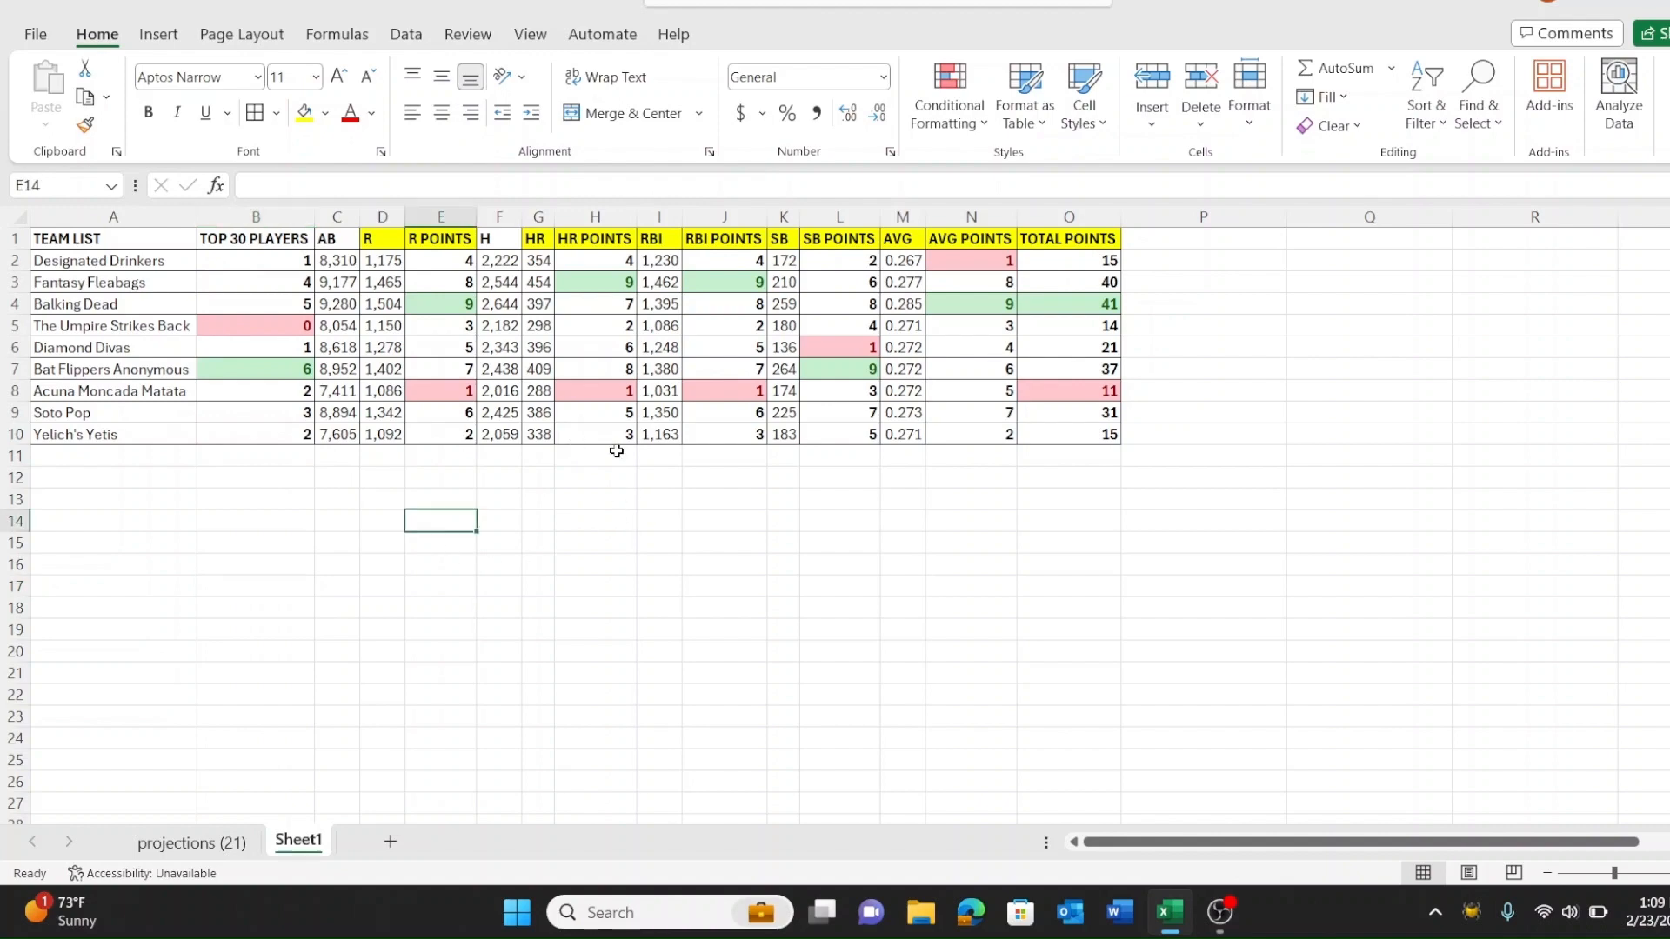
Step: Copy the filtered top-30 player list, Avail through Rank, from the projections sheet into a new sheet and fit the column widths
click(216, 851)
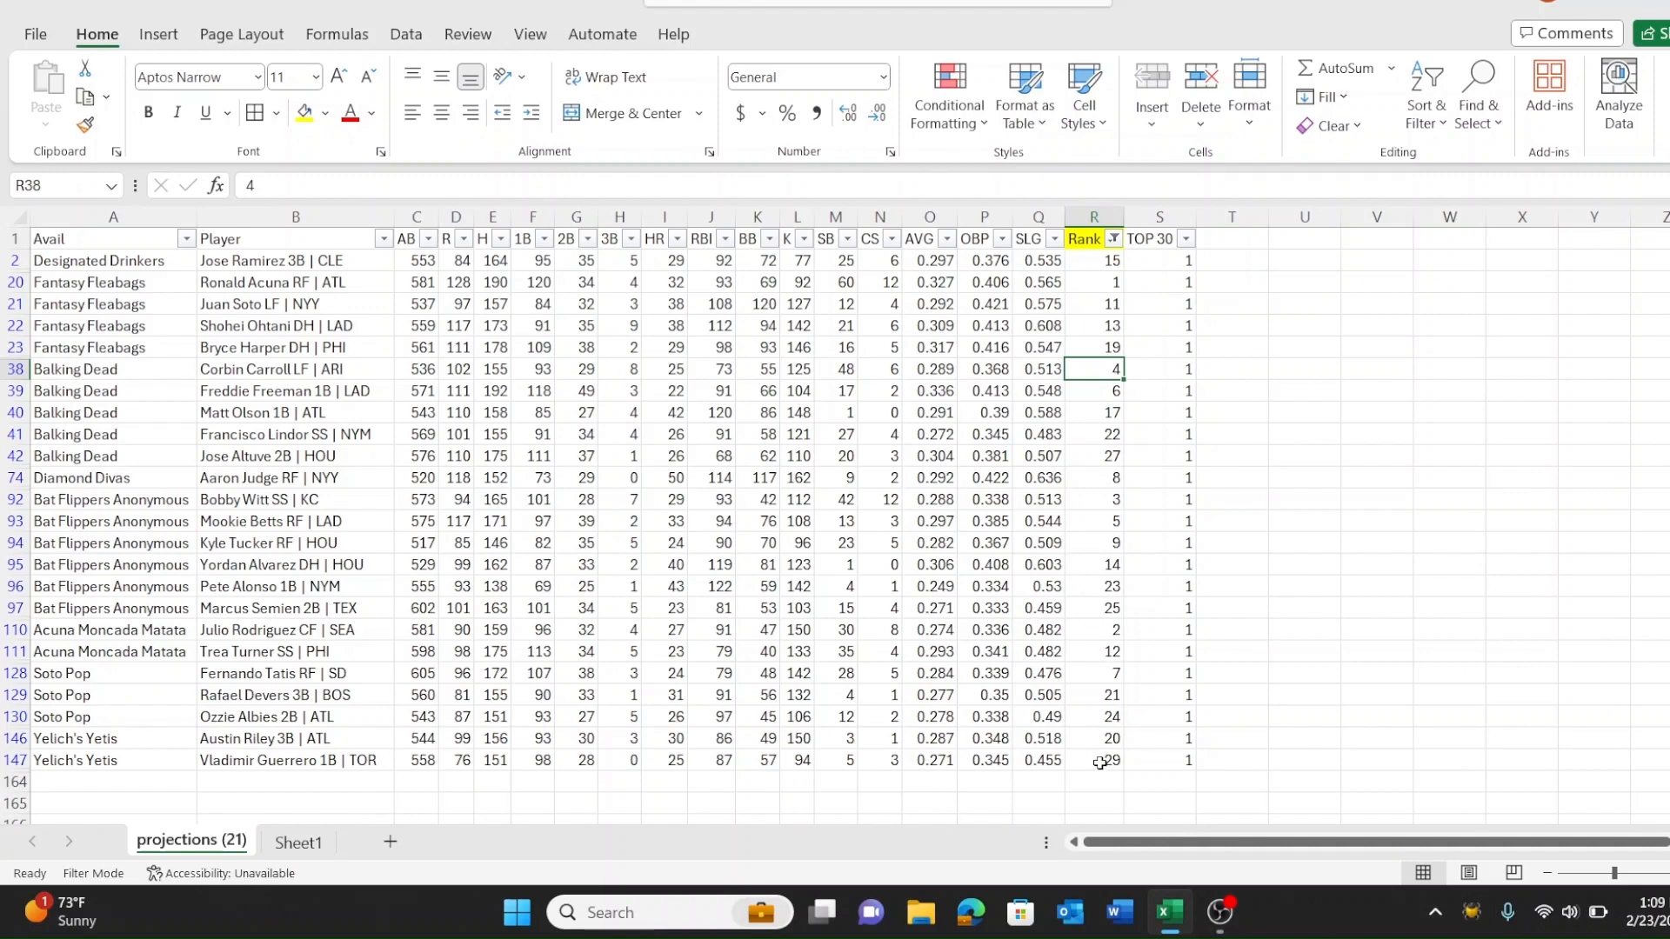
drag(1100, 763, 47, 212)
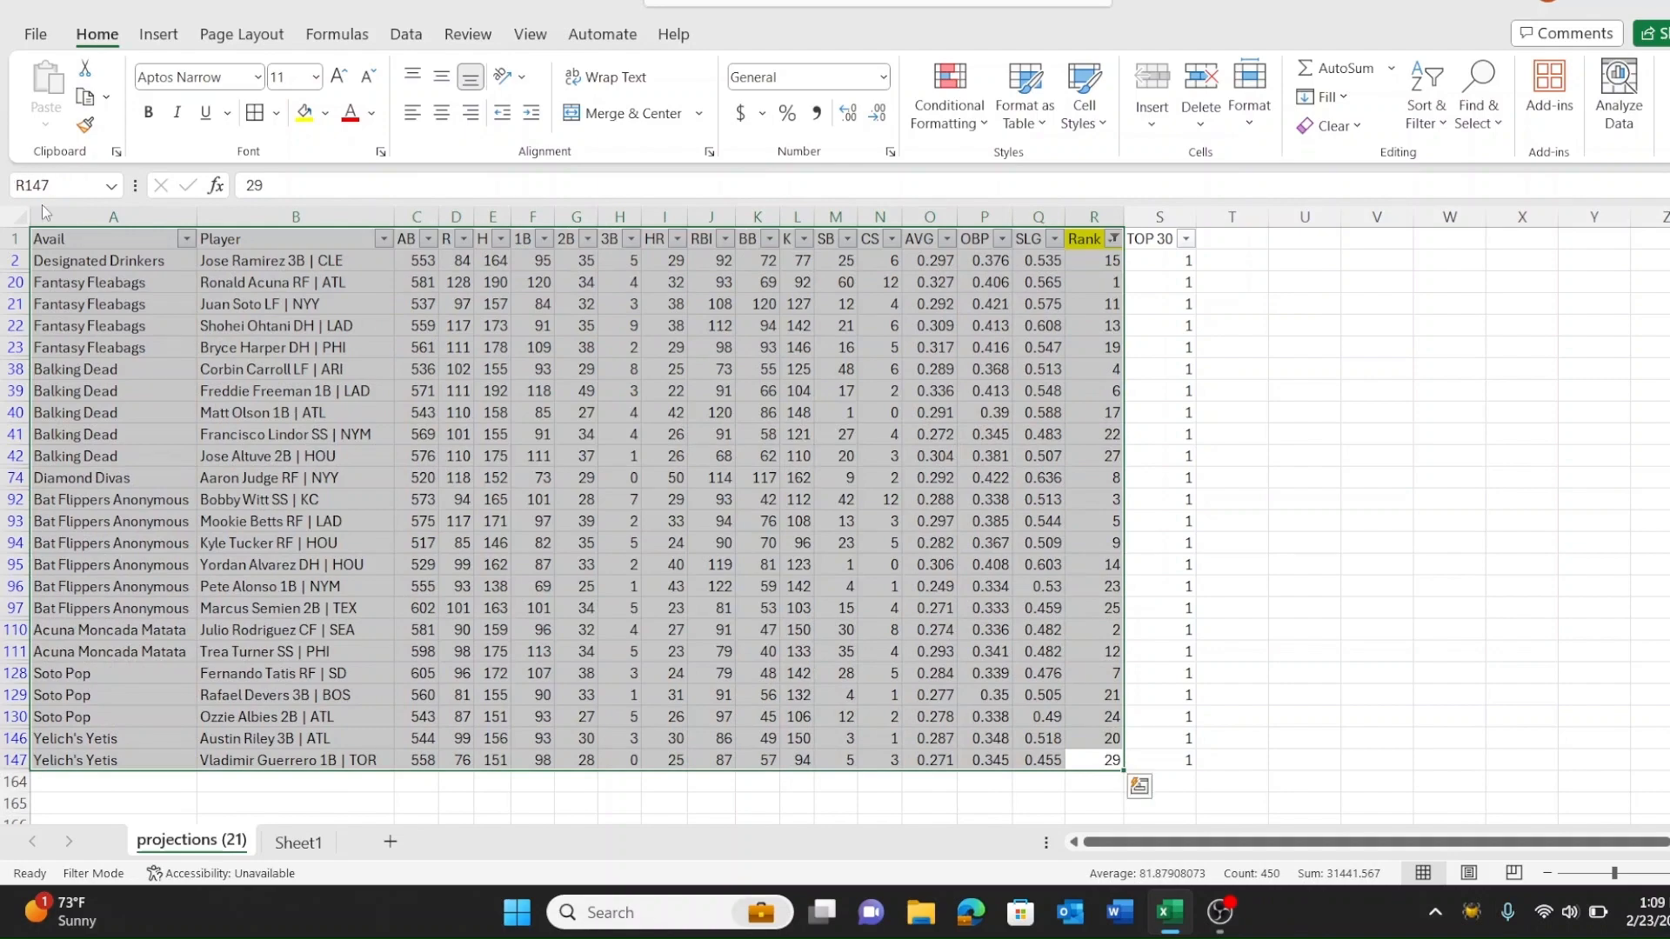
key(ctrl+c)
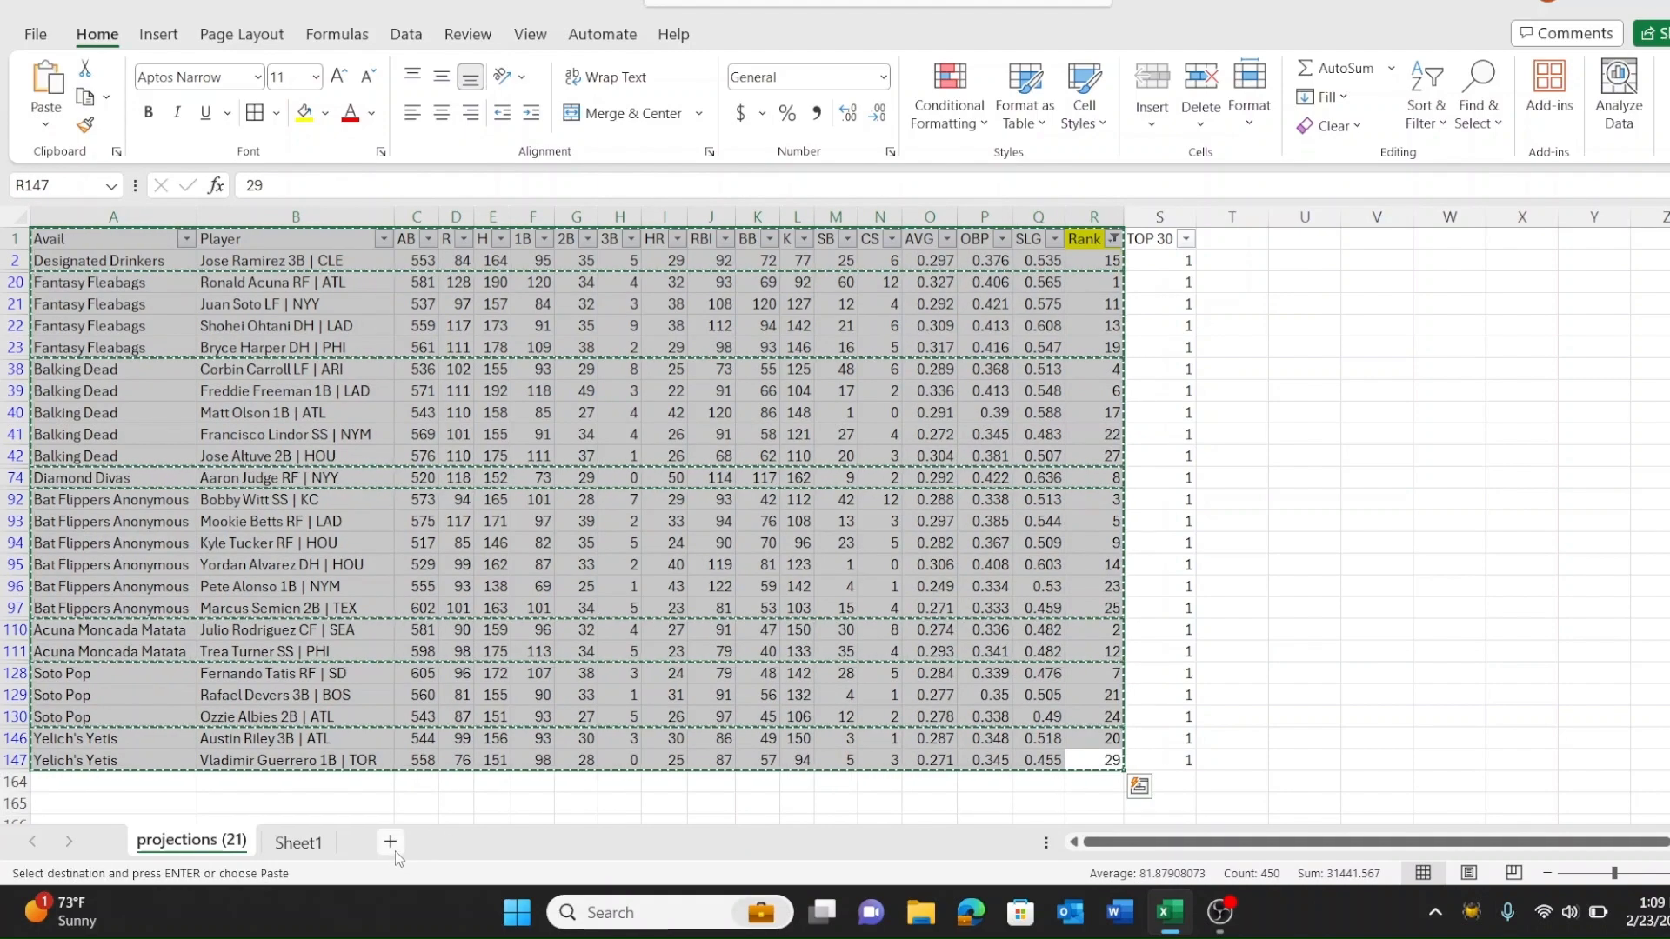
click(392, 844)
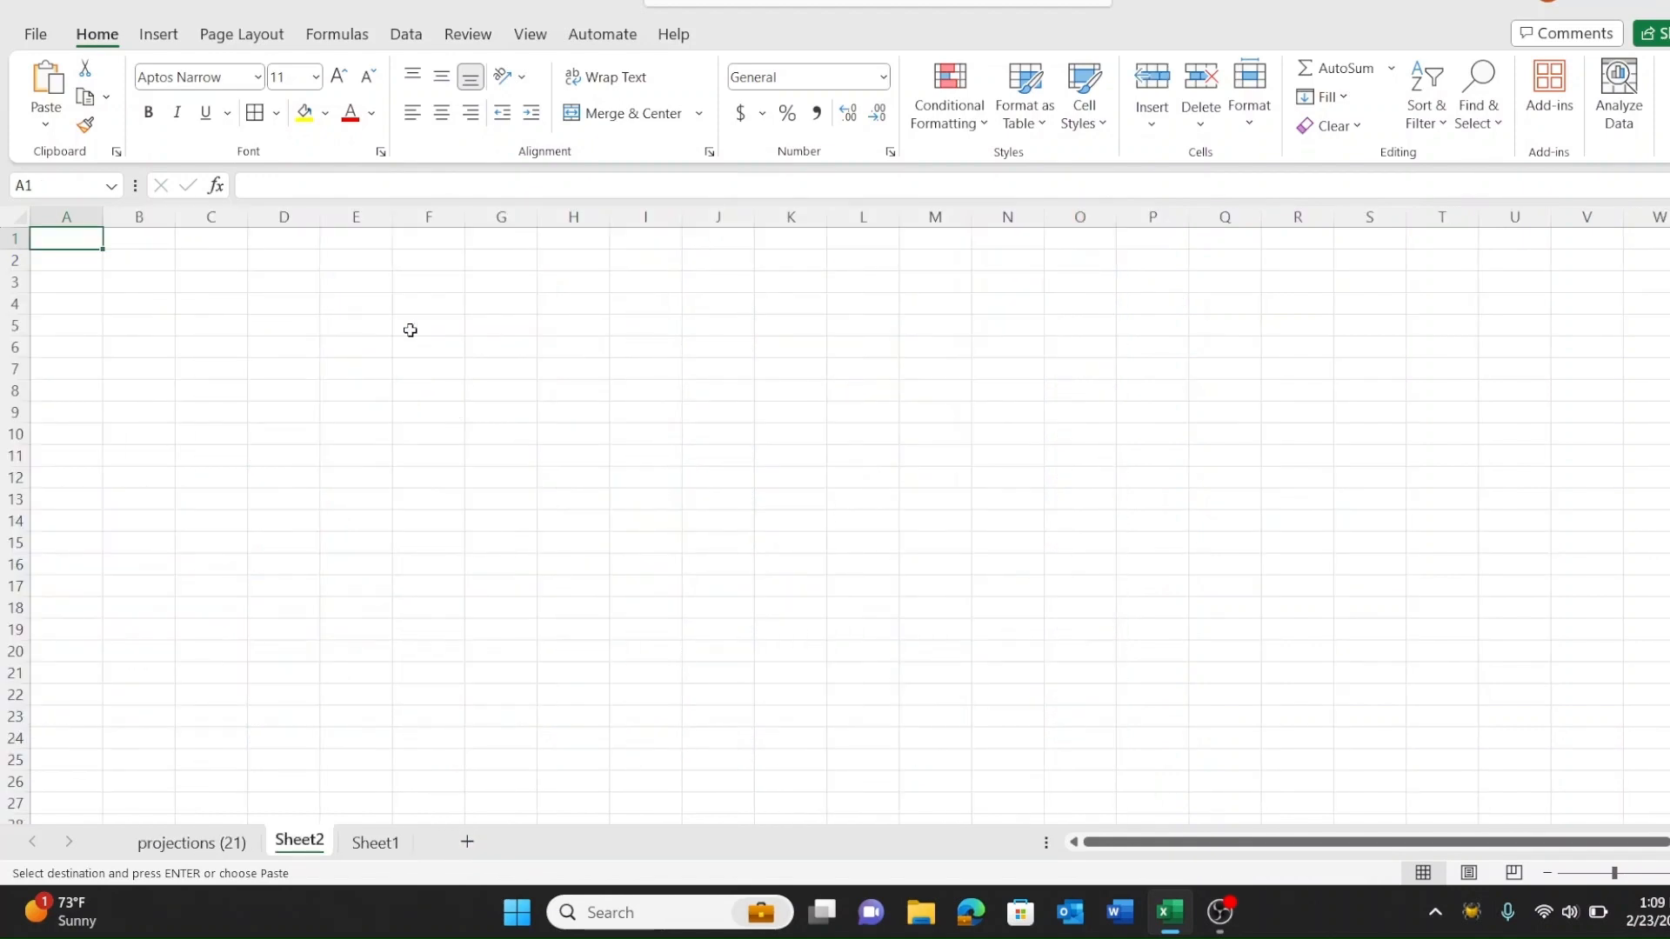
key(ctrl+v)
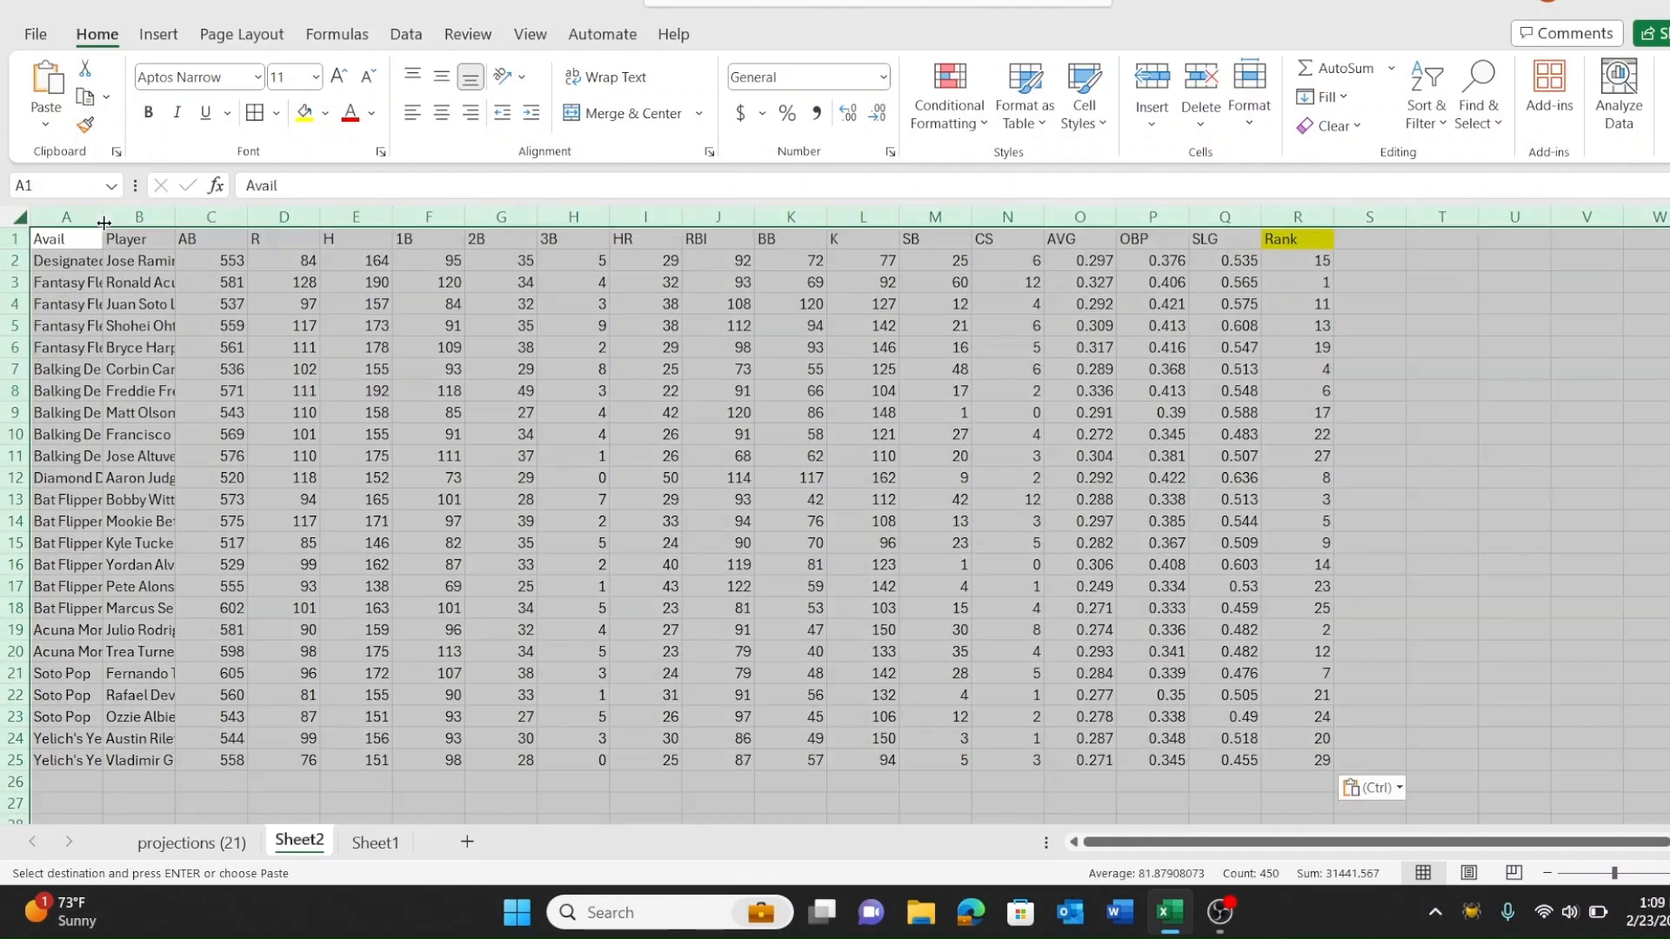
double_click(104, 223)
click(769, 456)
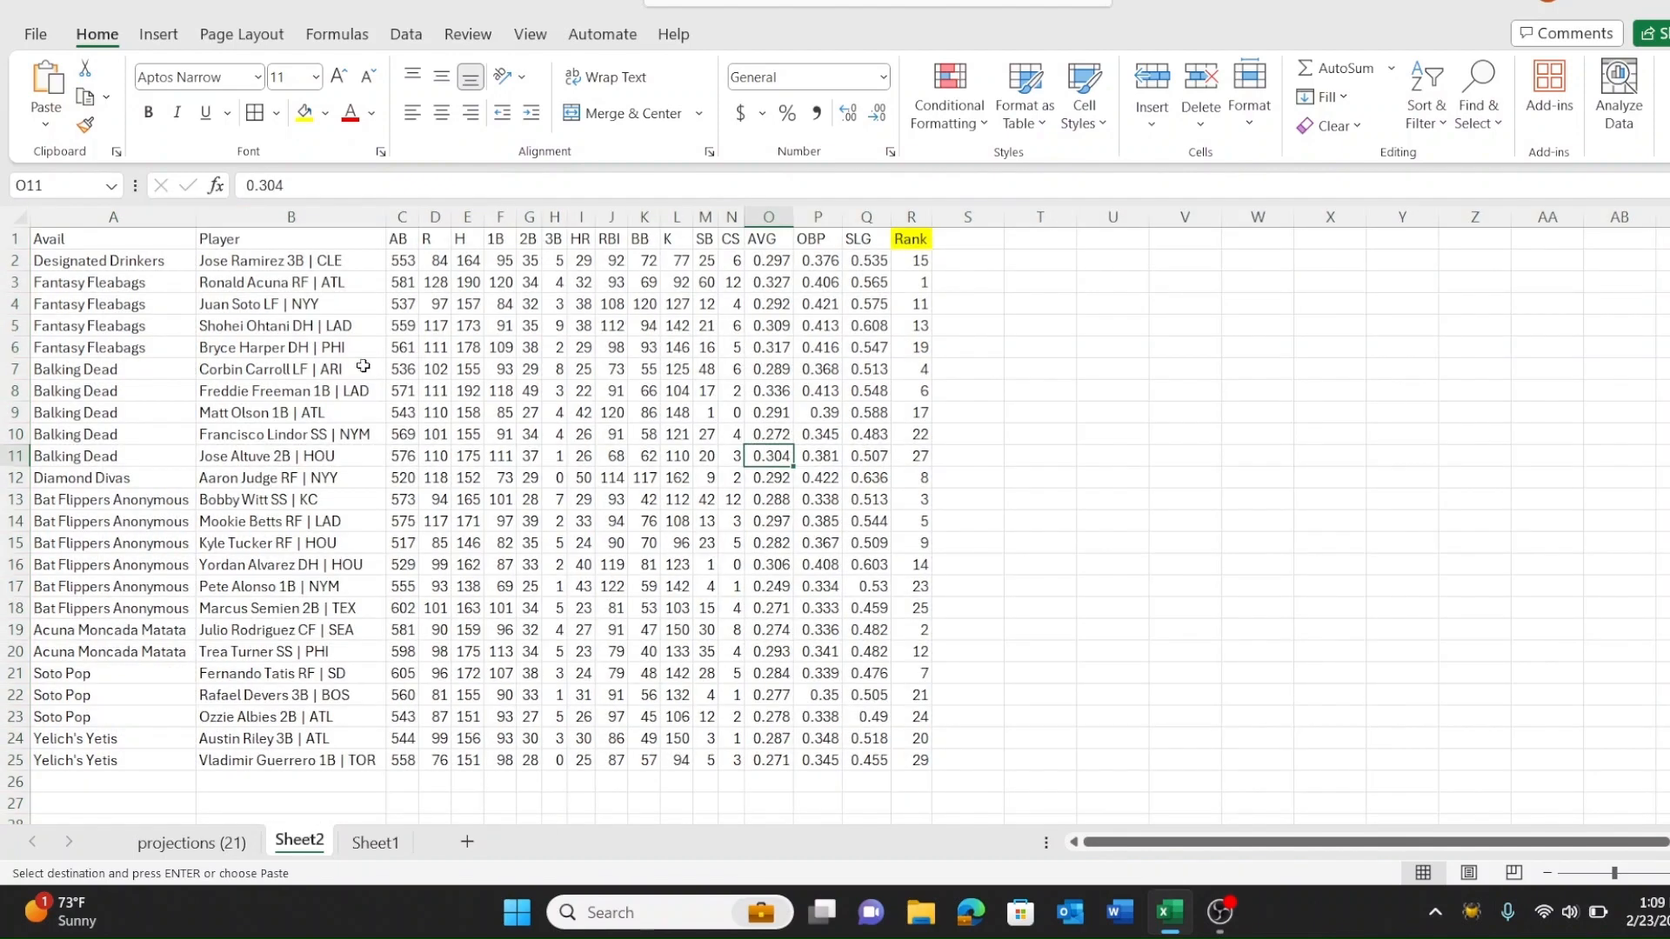
Step: Sort the pasted player list by Rank on cell values, Smallest to Largest, keeping the header row
click(106, 248)
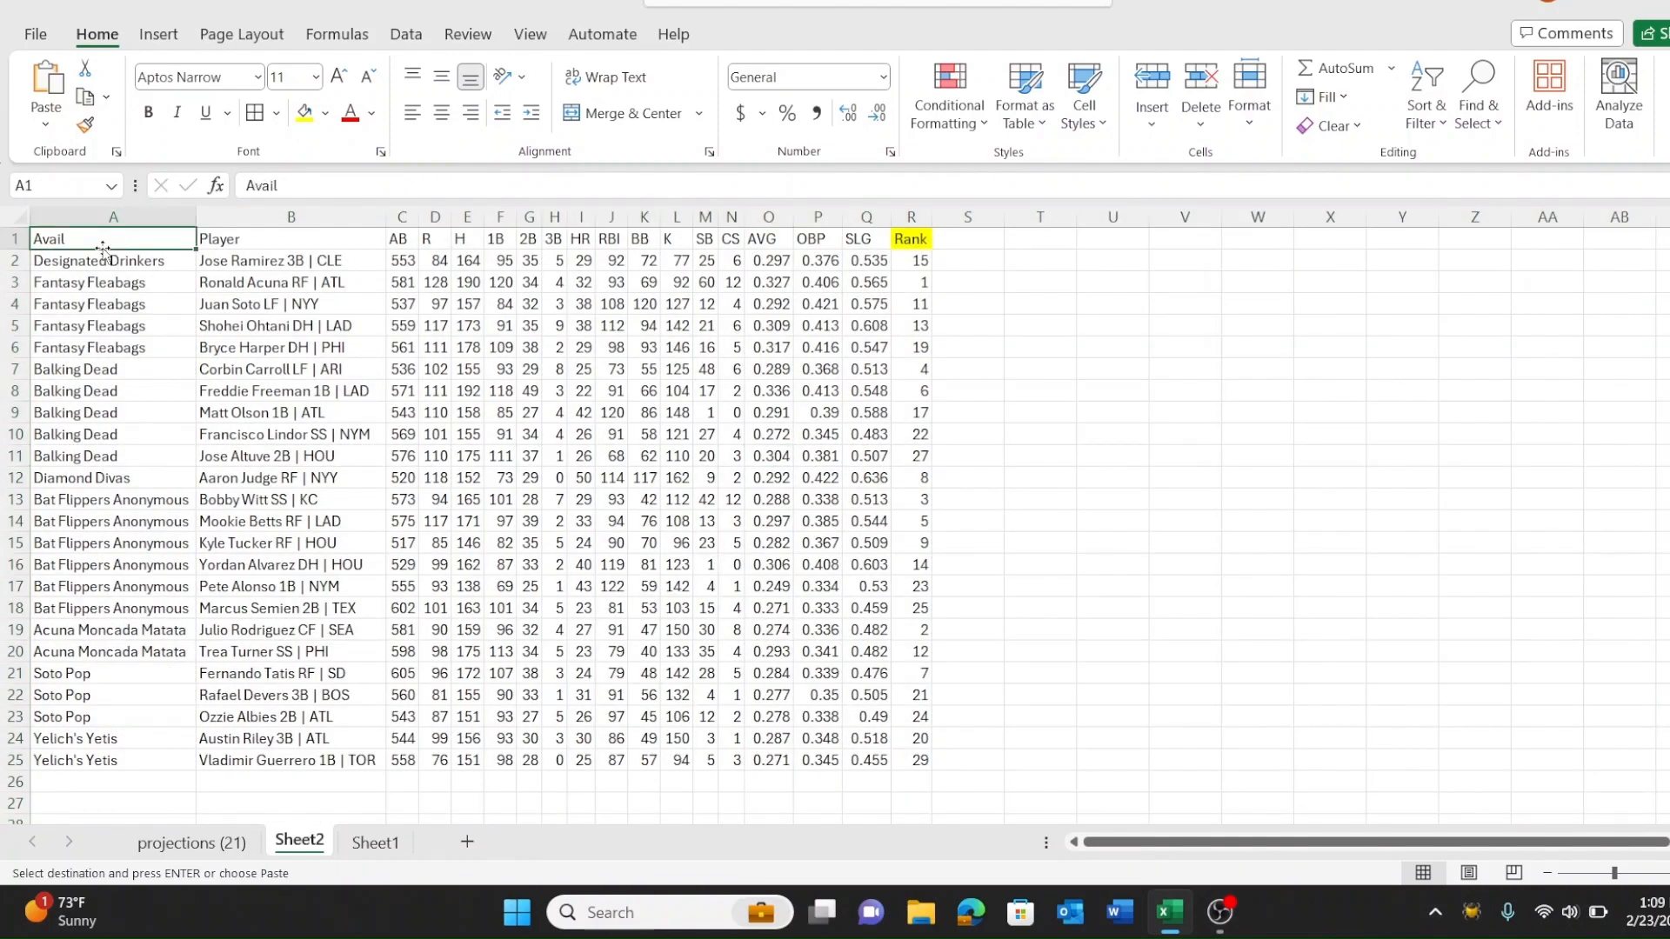
key(ctrl+a)
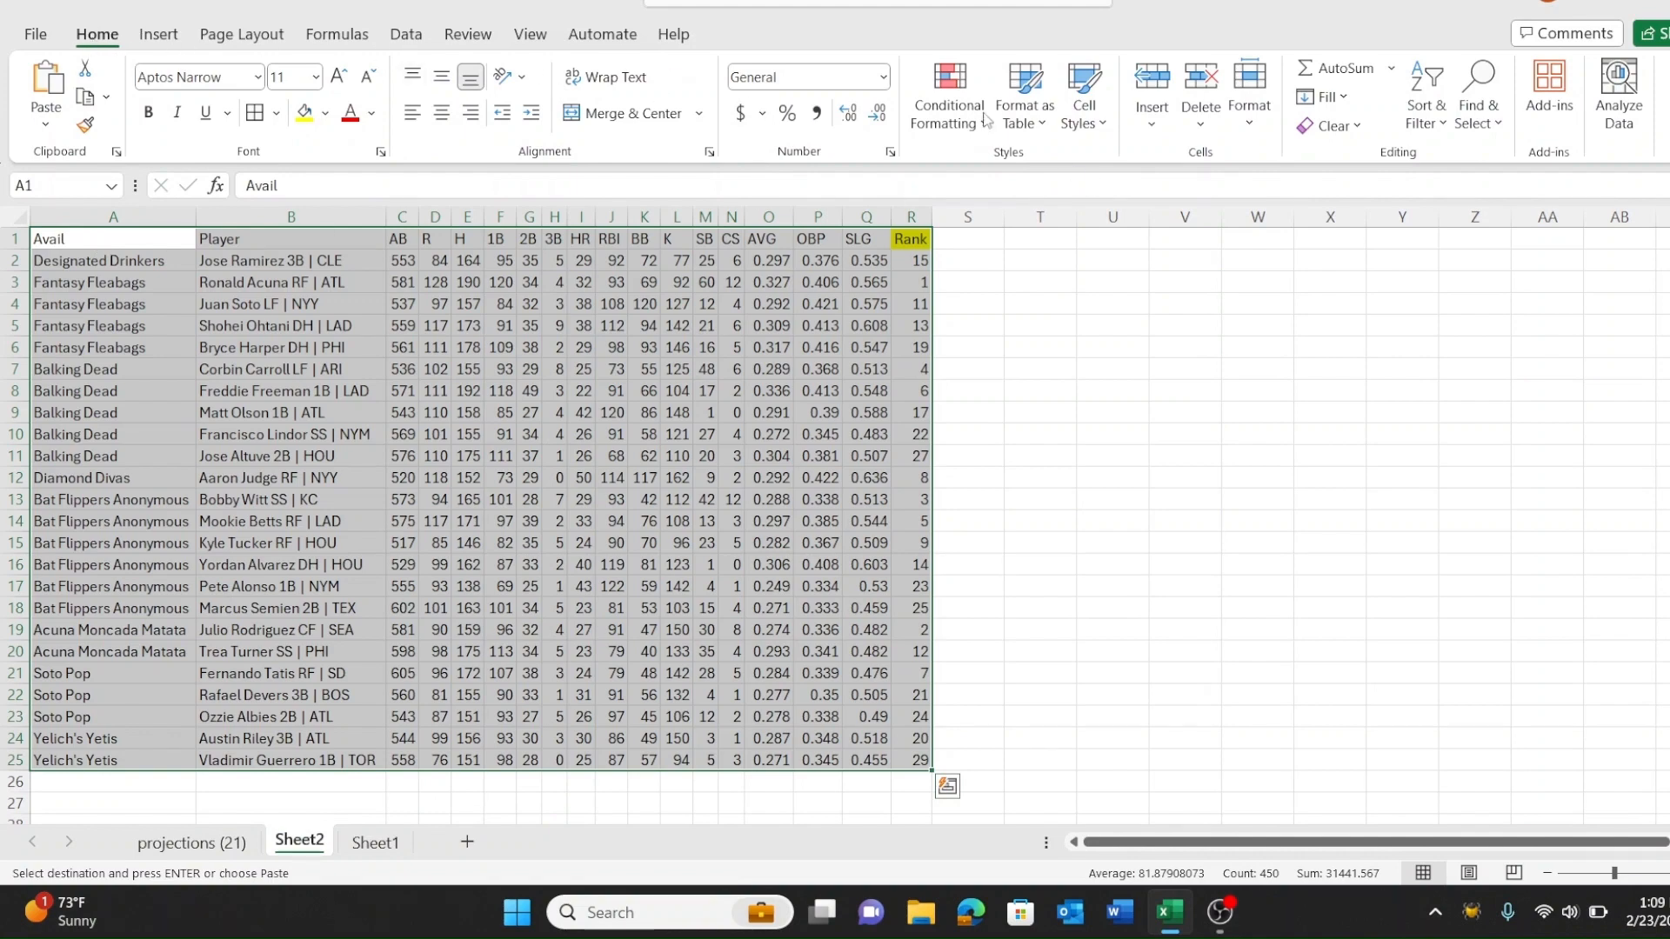
click(1425, 109)
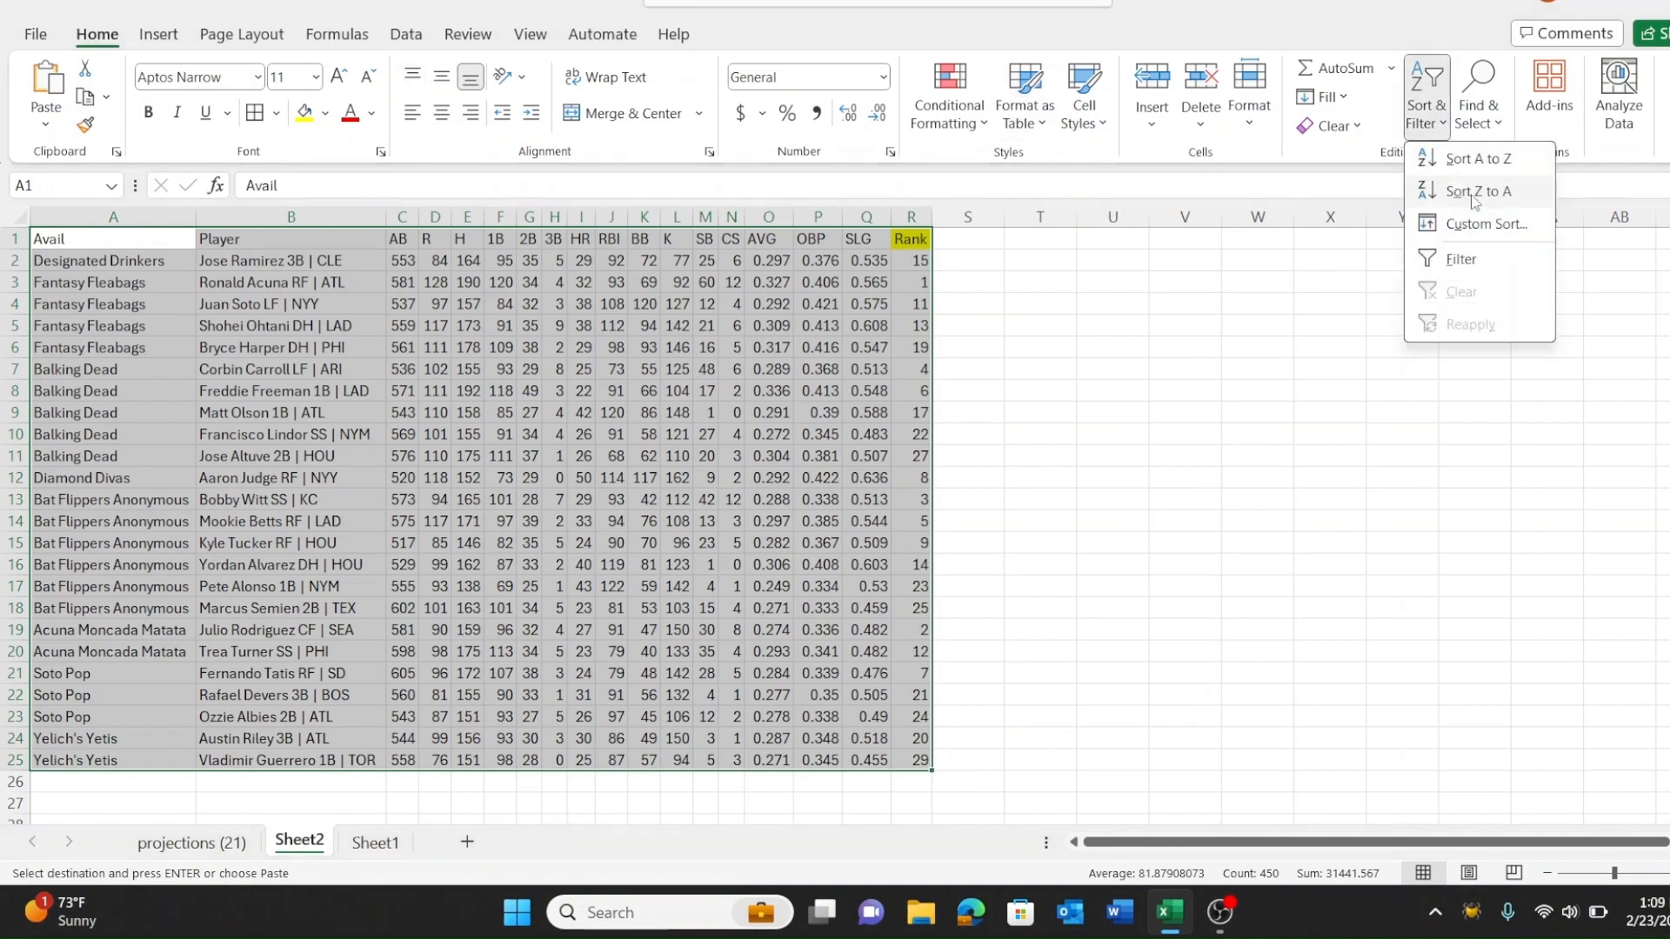
click(1483, 224)
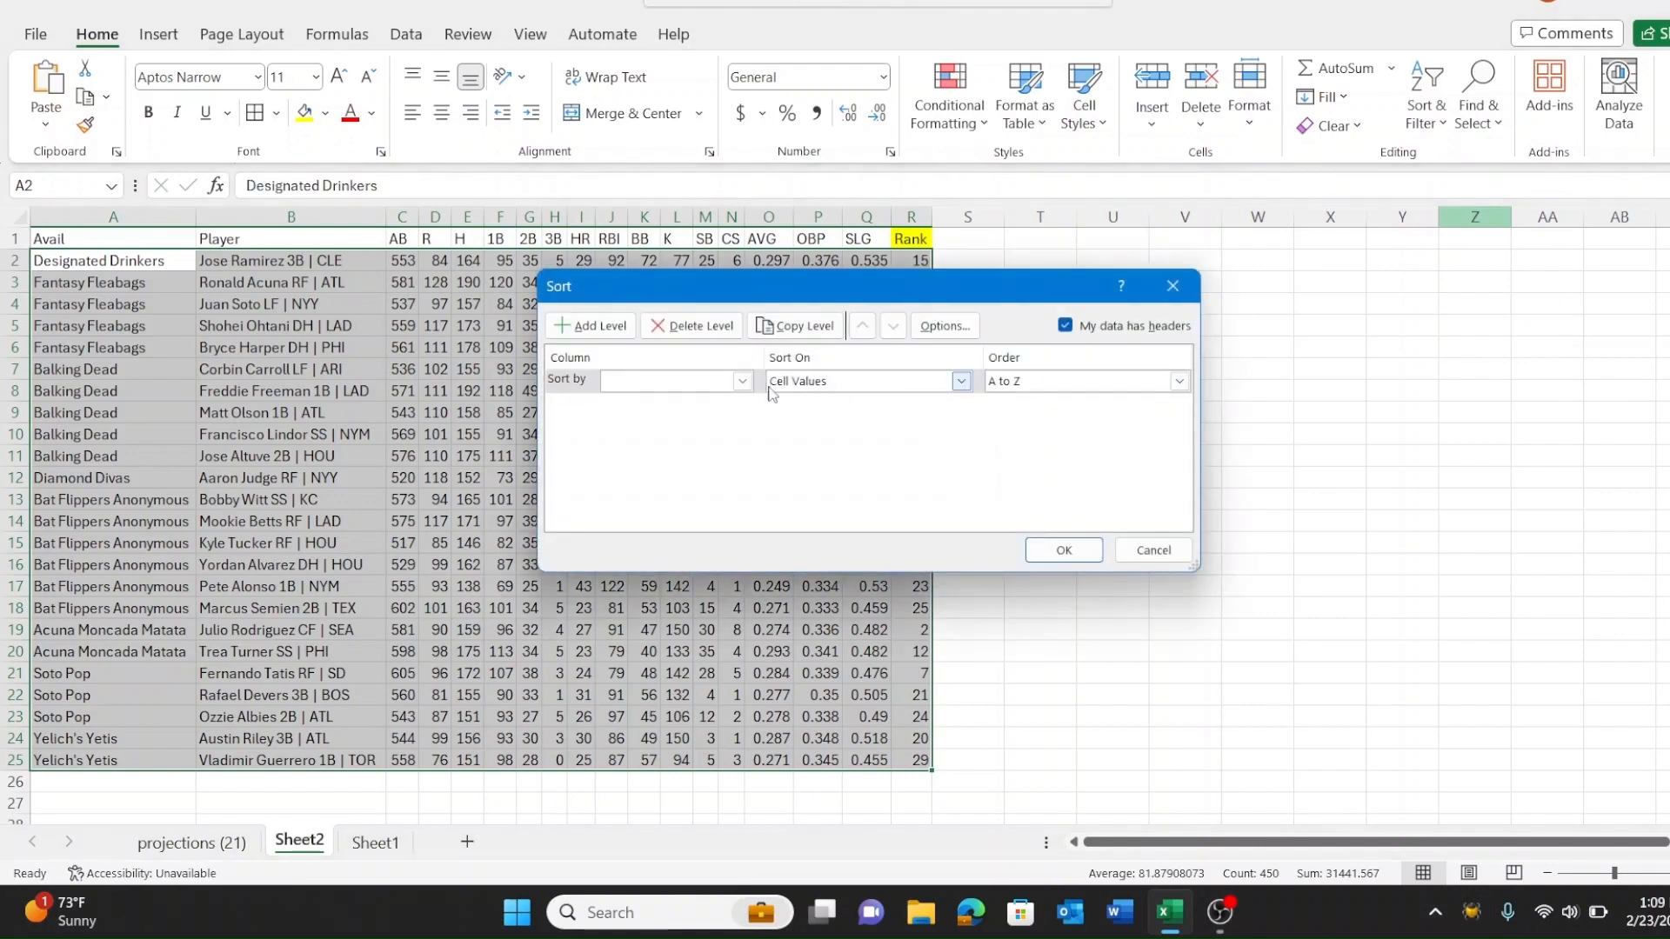
click(742, 381)
drag(747, 470, 754, 546)
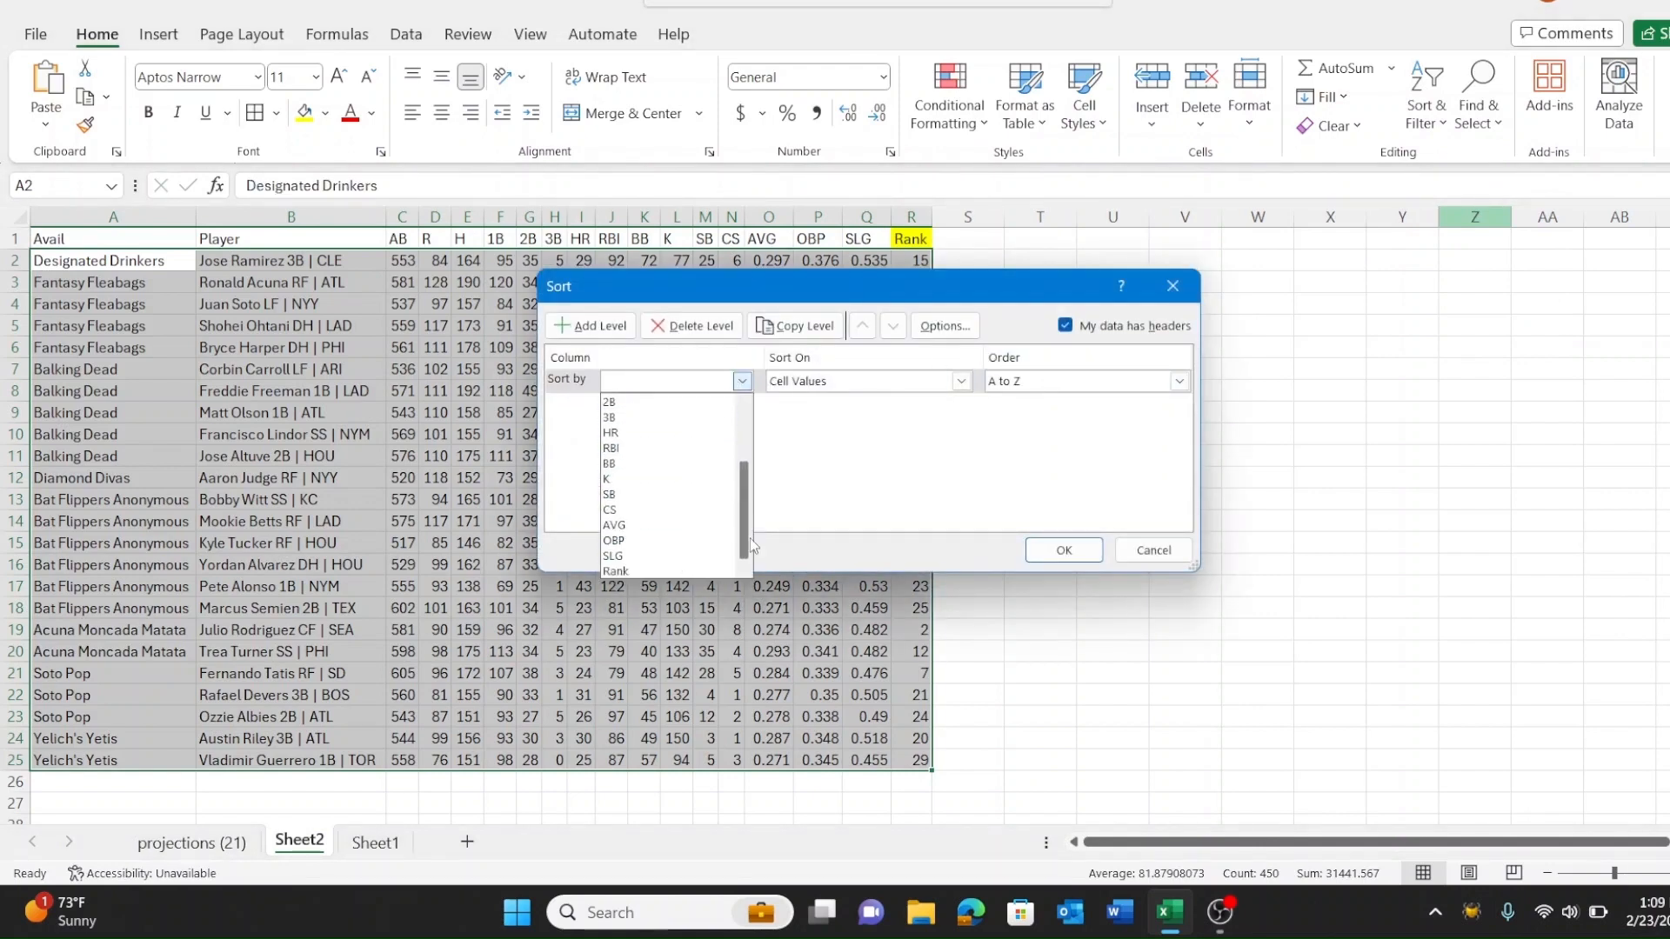
click(615, 572)
click(1131, 381)
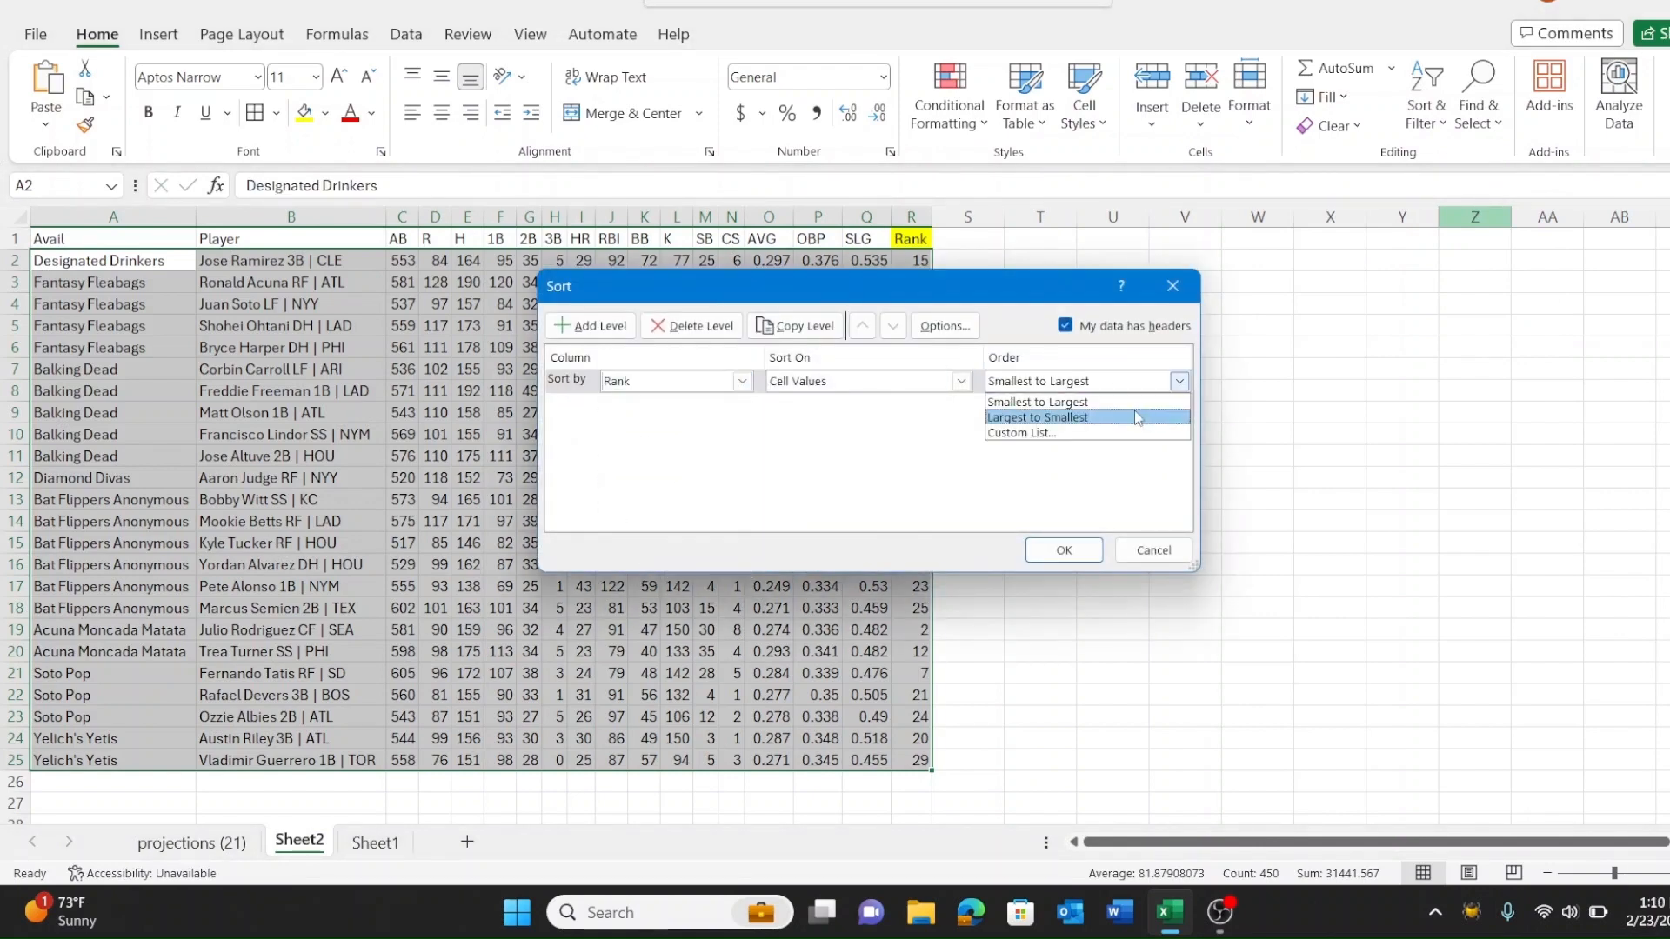
click(1072, 403)
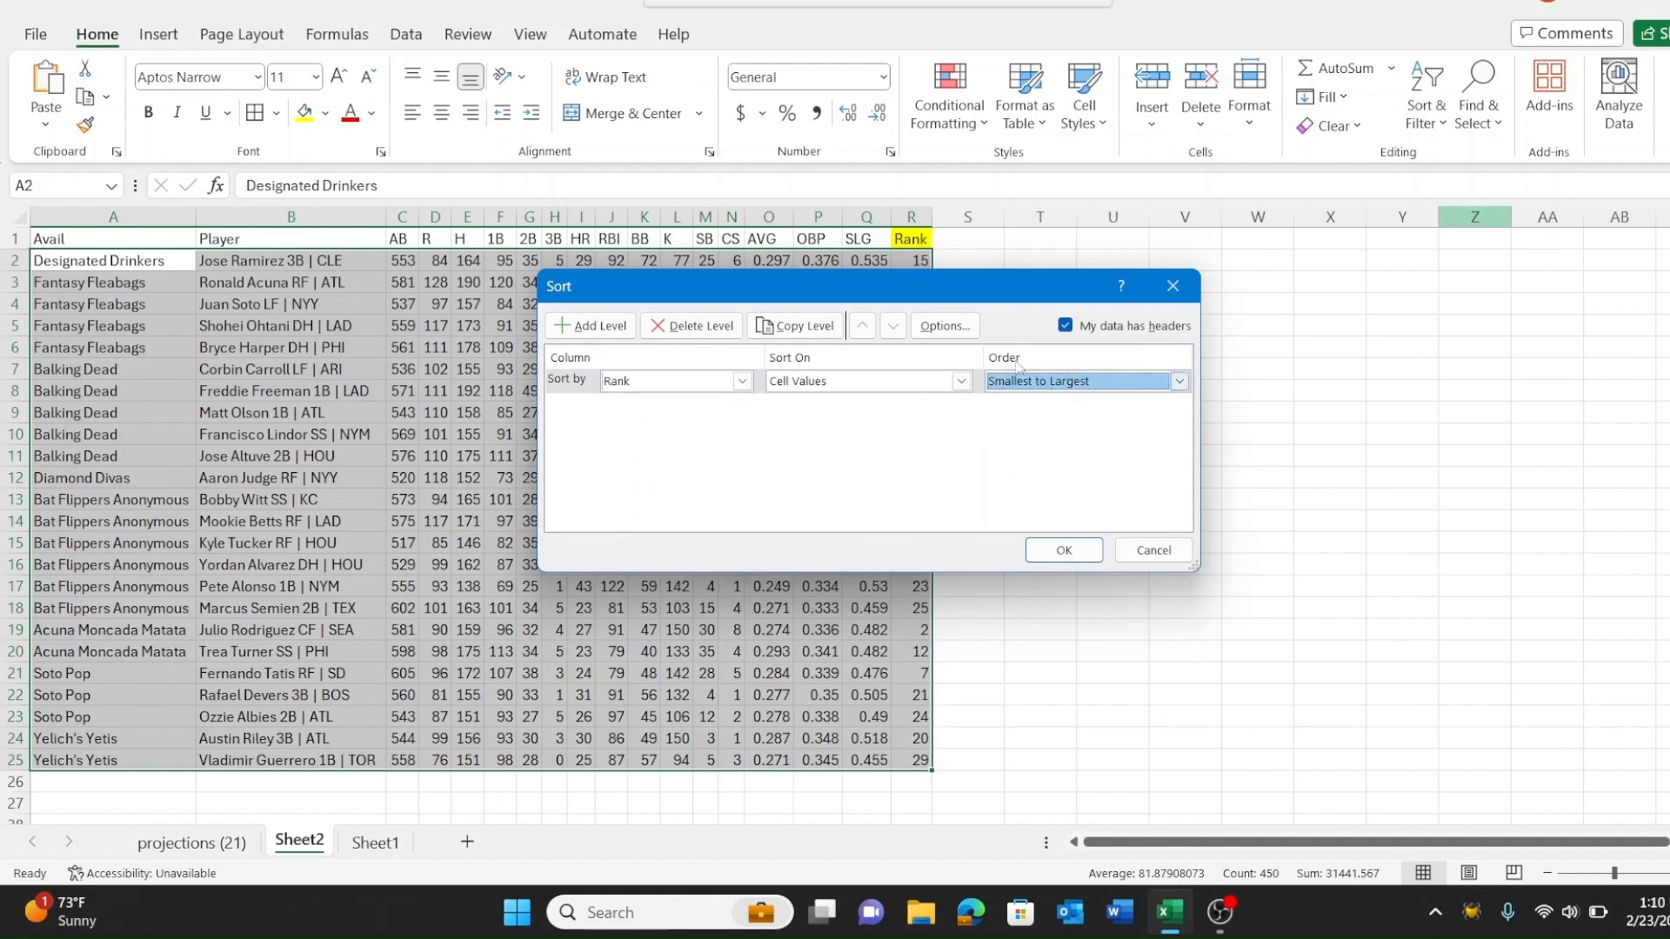
click(1061, 550)
click(1044, 306)
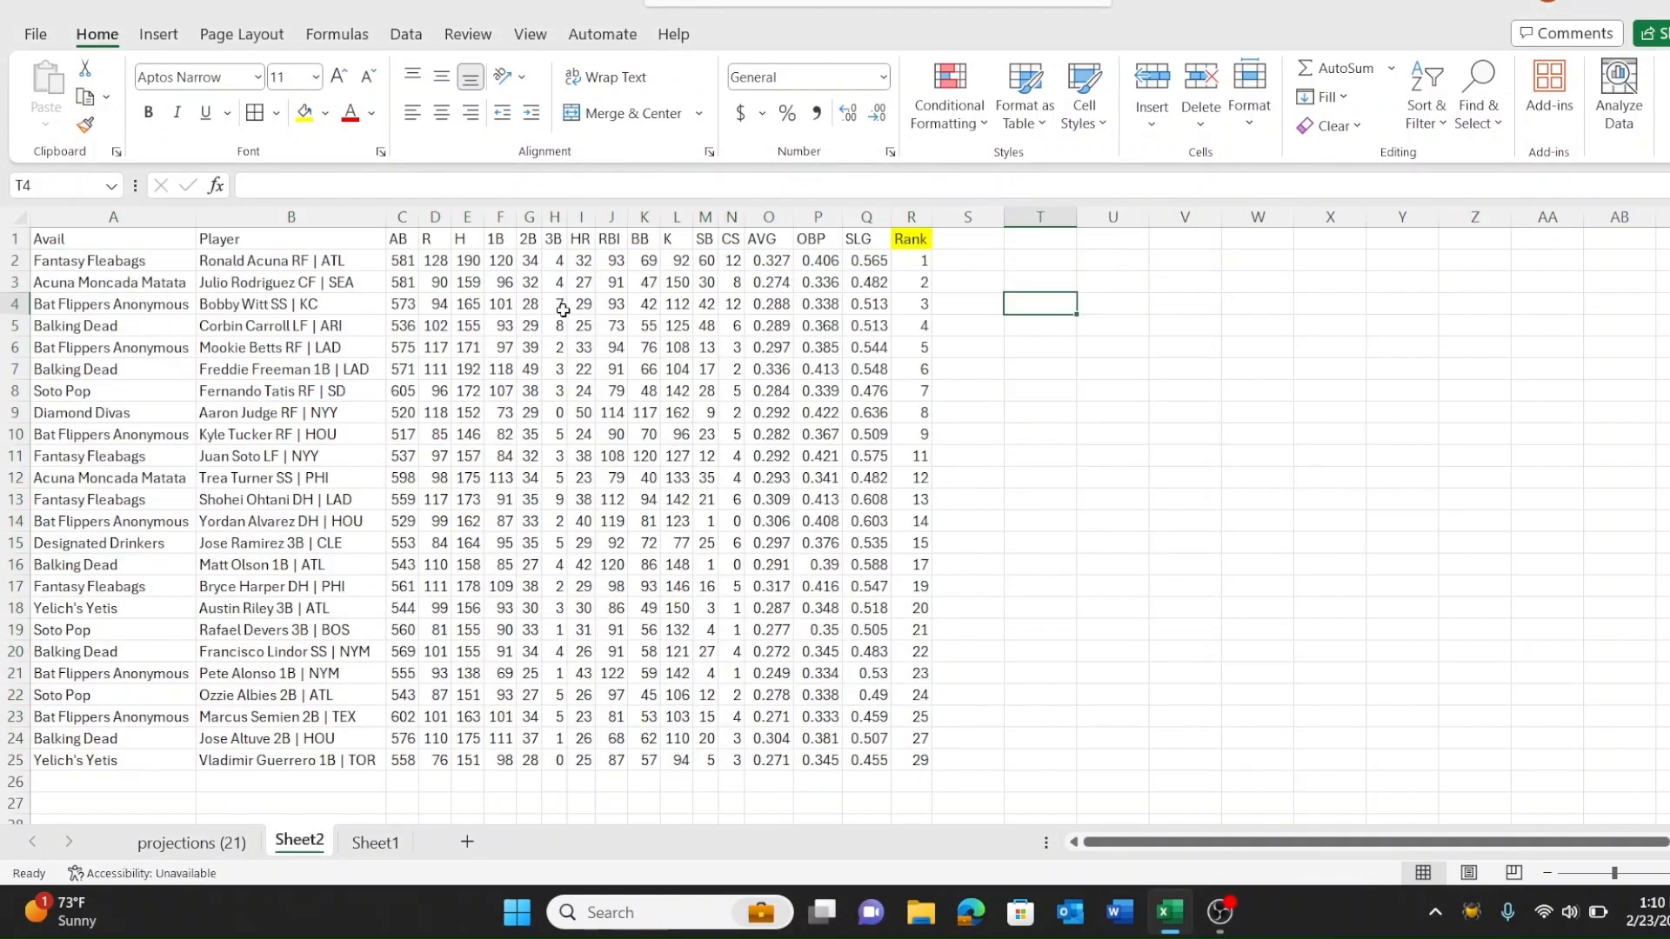
Step: Bold the whole player list A1:R25 and refit the column widths to the bold text
drag(132, 242, 901, 757)
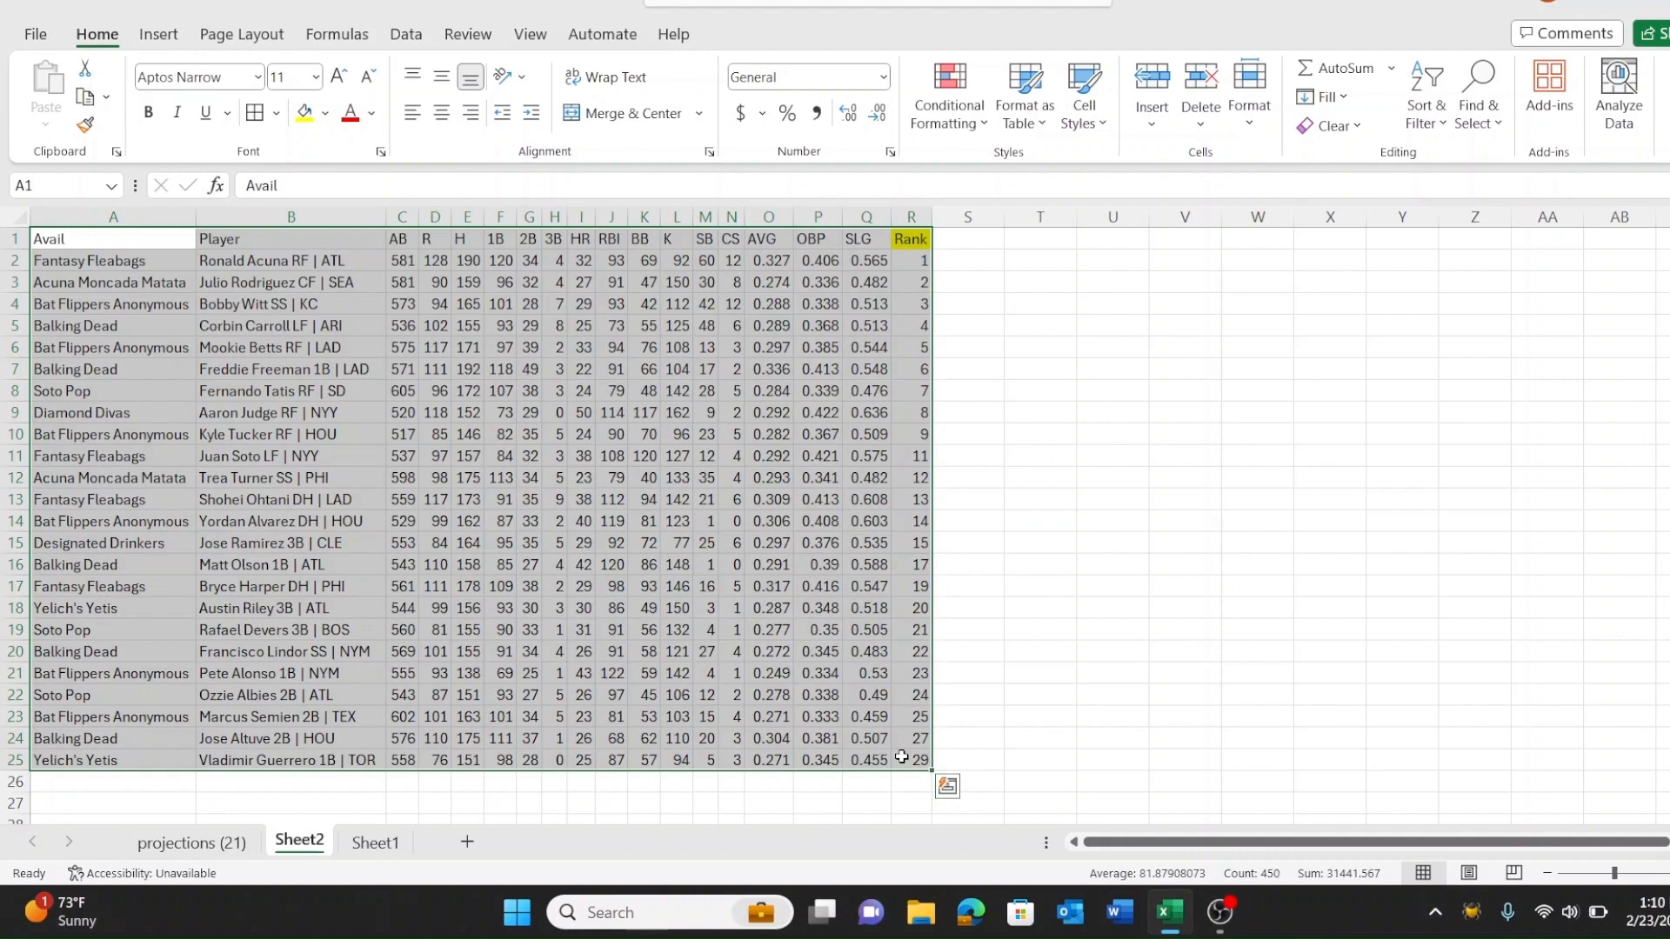
key(ctrl+b)
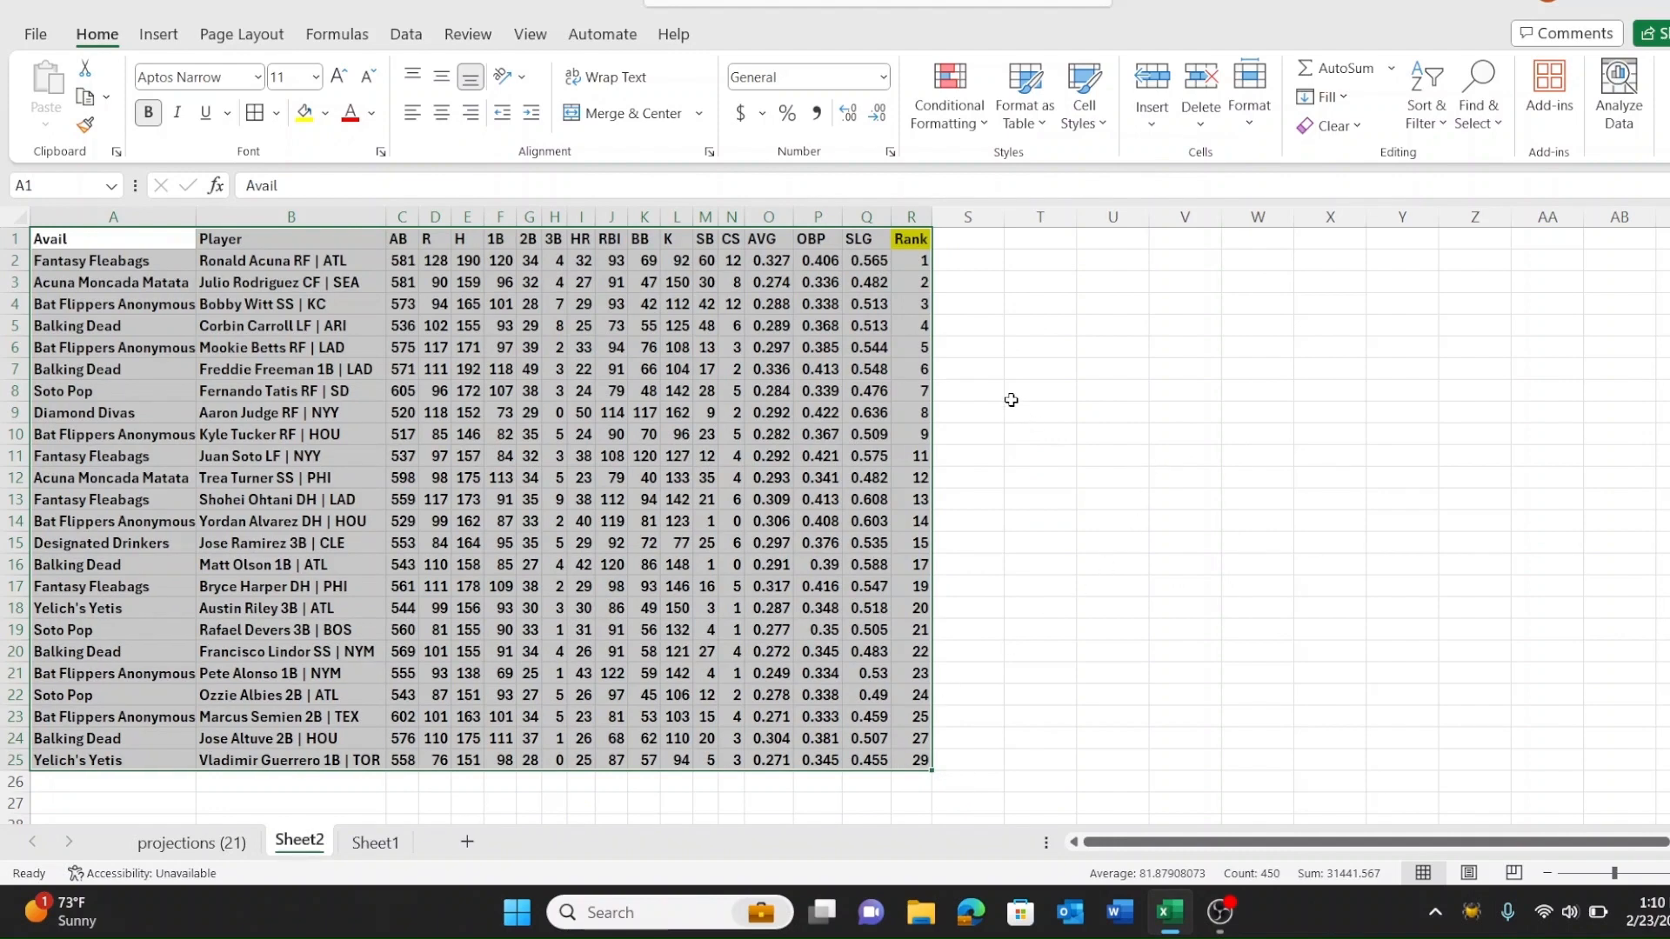
click(1011, 400)
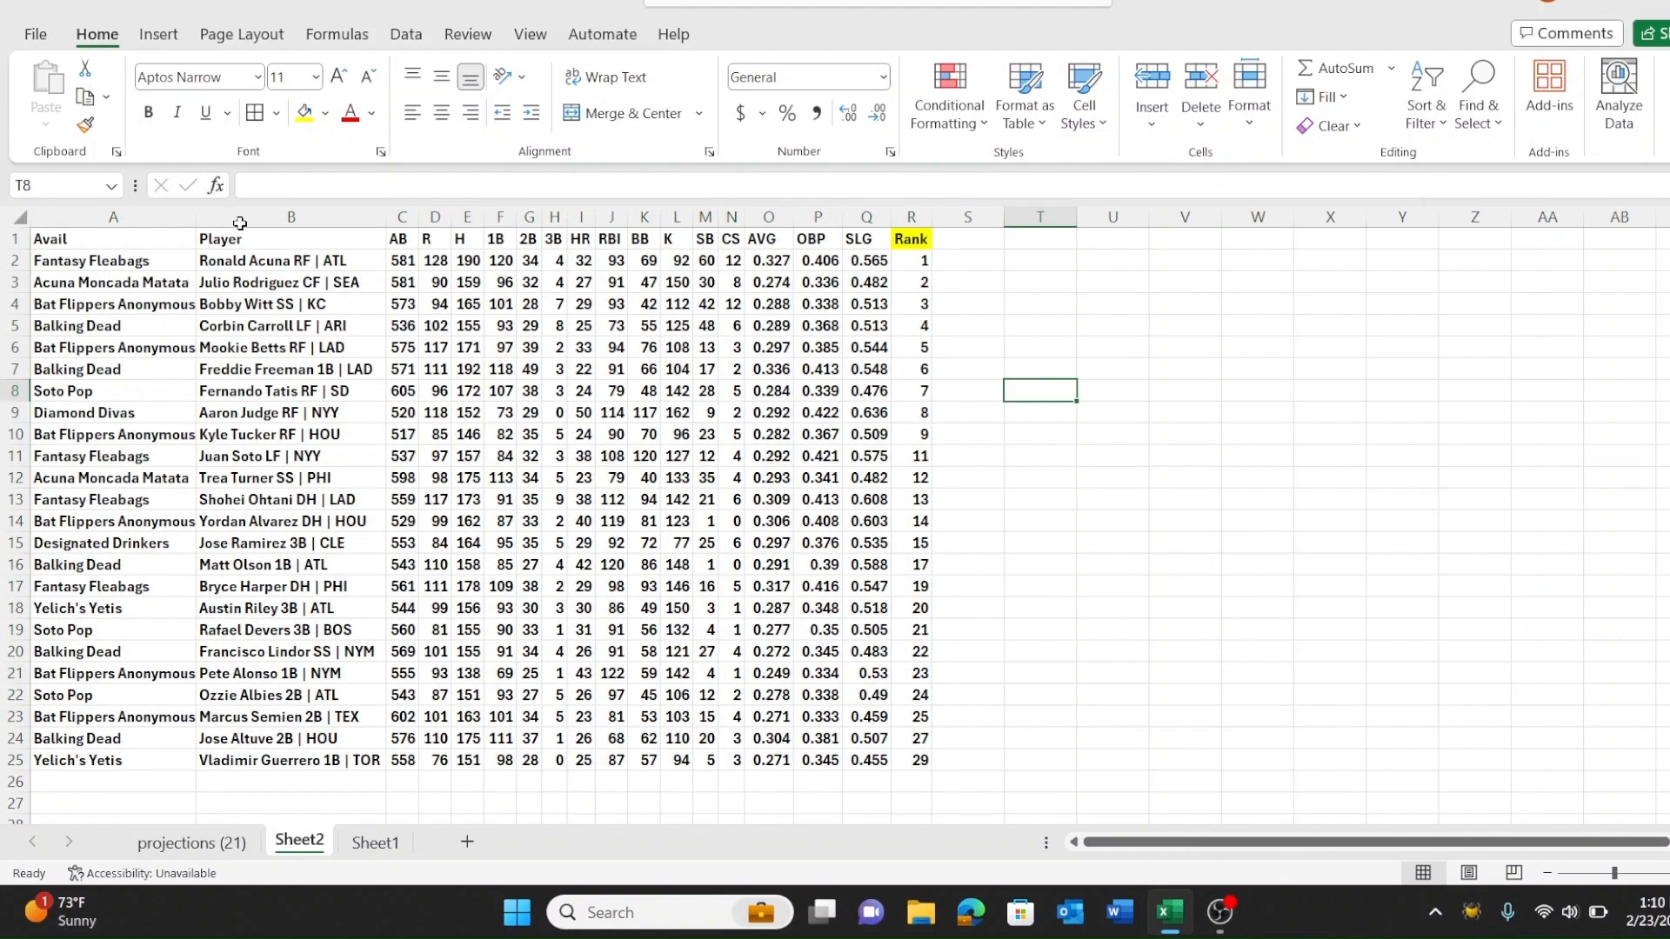
key(ctrl+a)
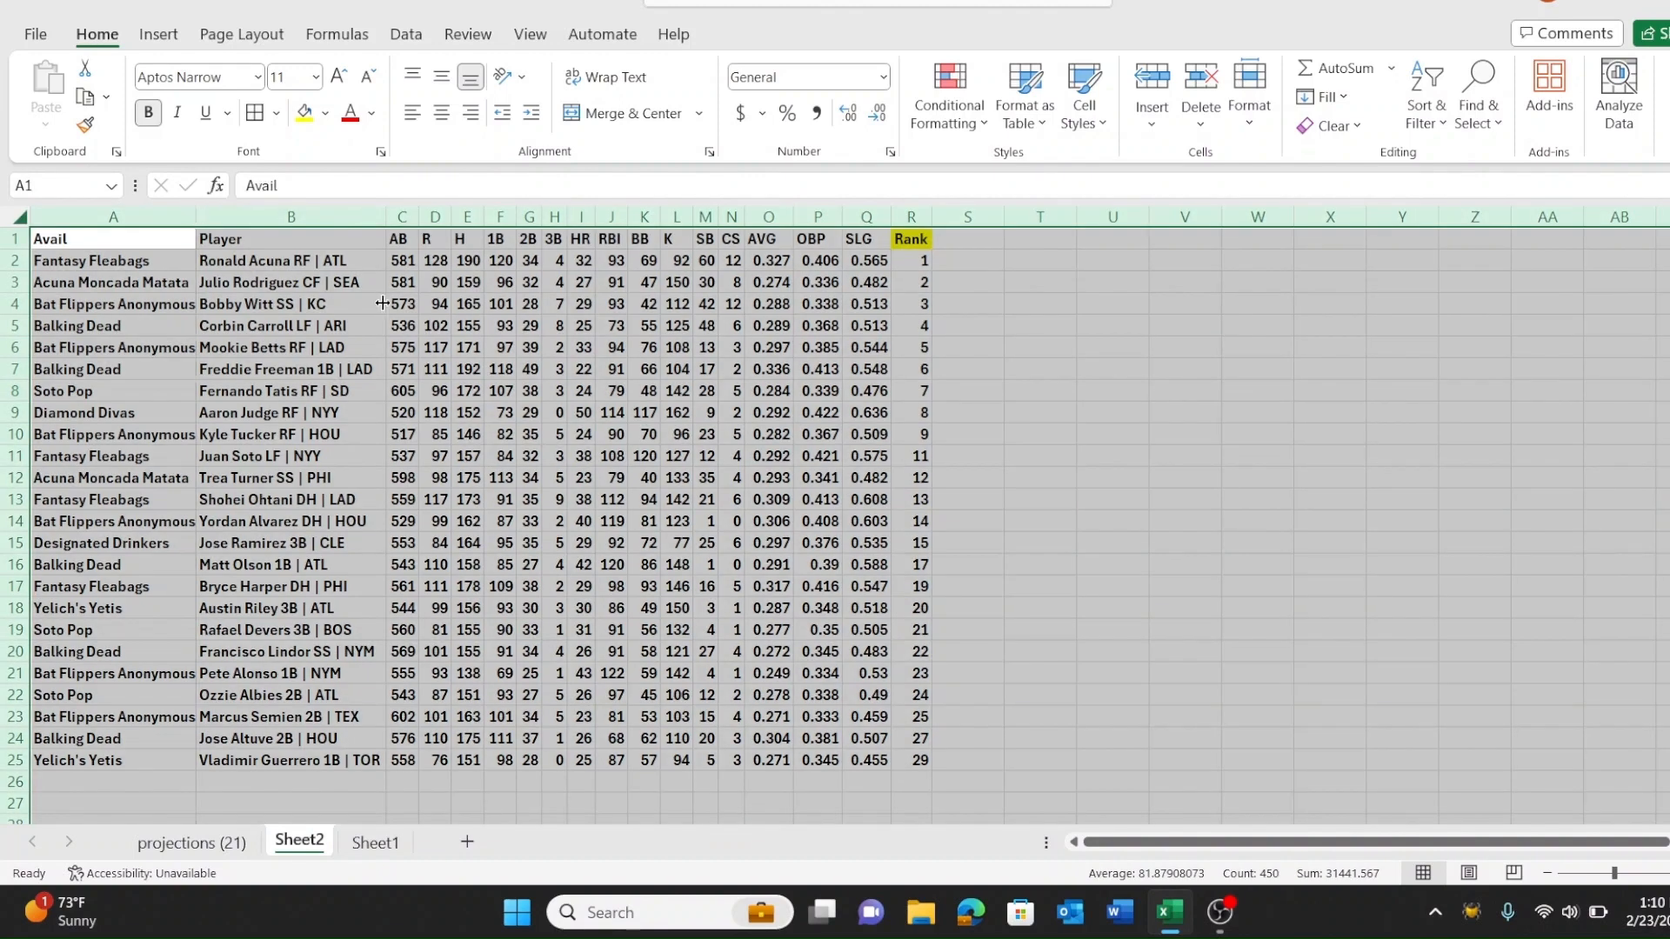
double_click(199, 218)
click(1041, 366)
drag(927, 260, 931, 758)
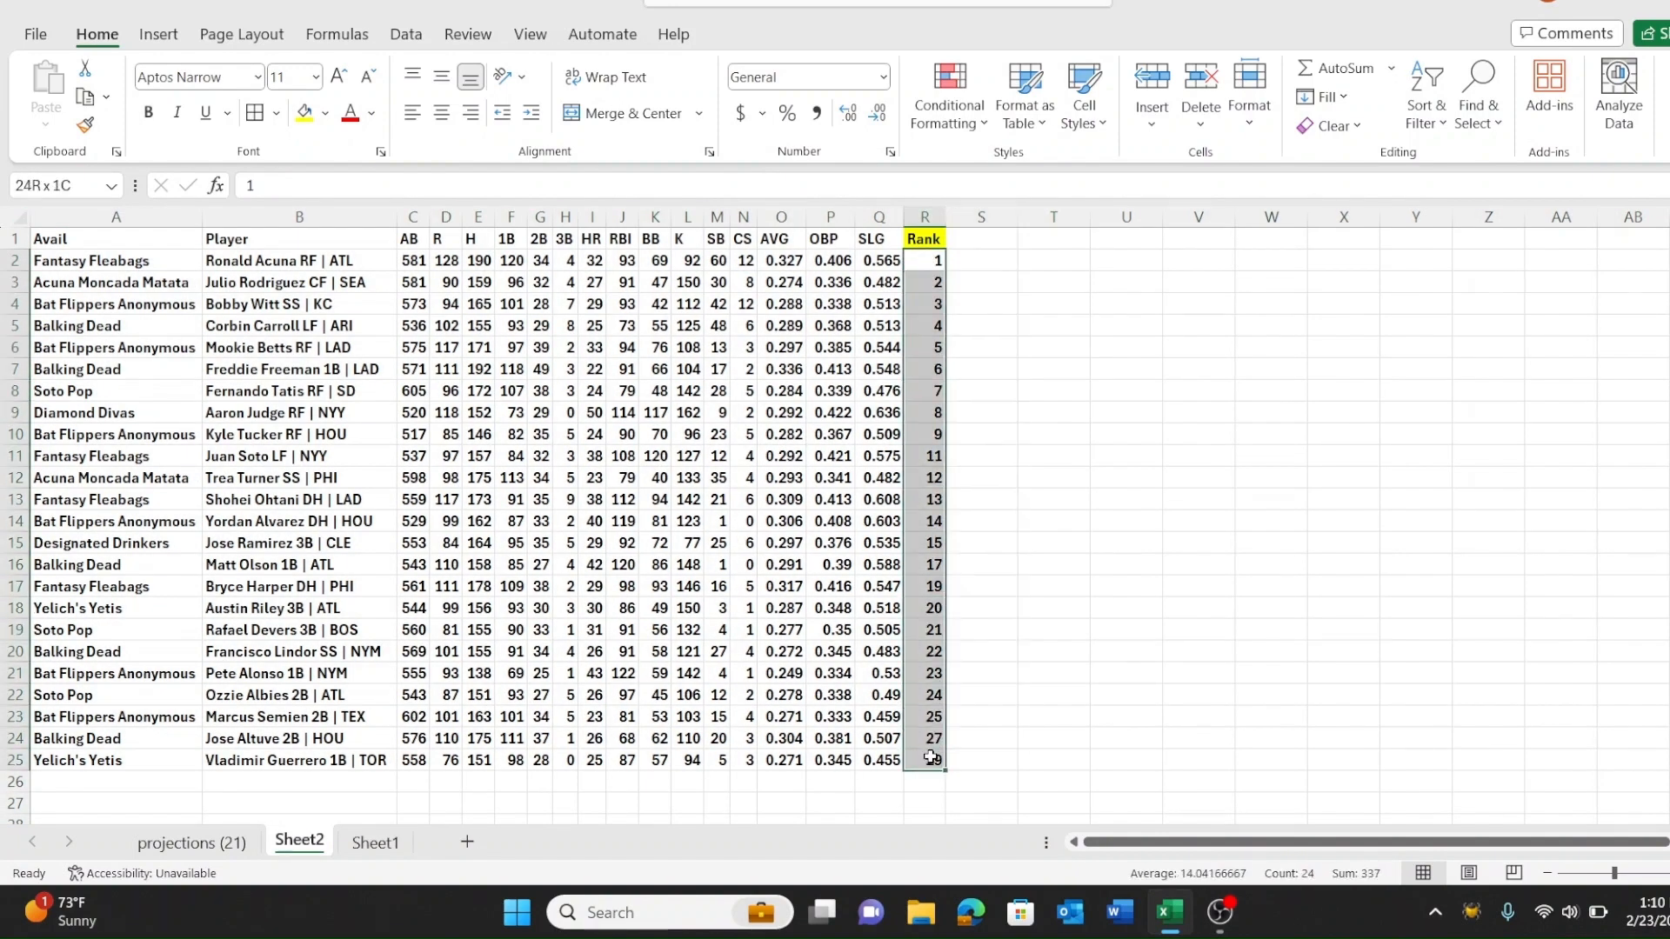
click(1109, 414)
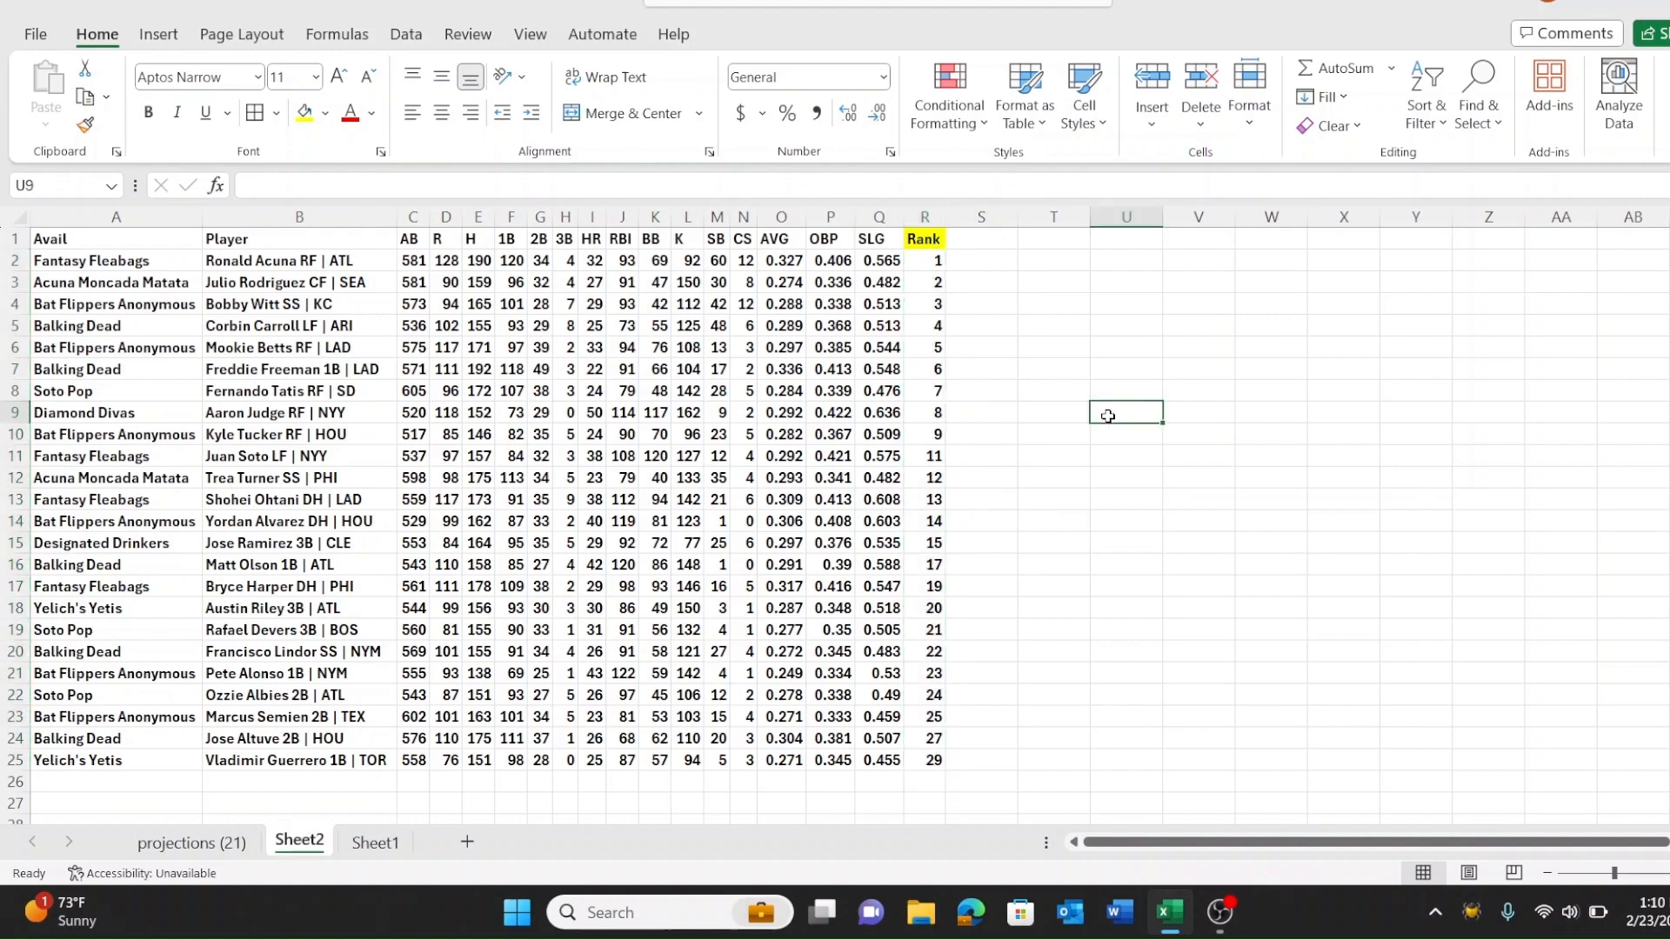
click(97, 256)
click(403, 522)
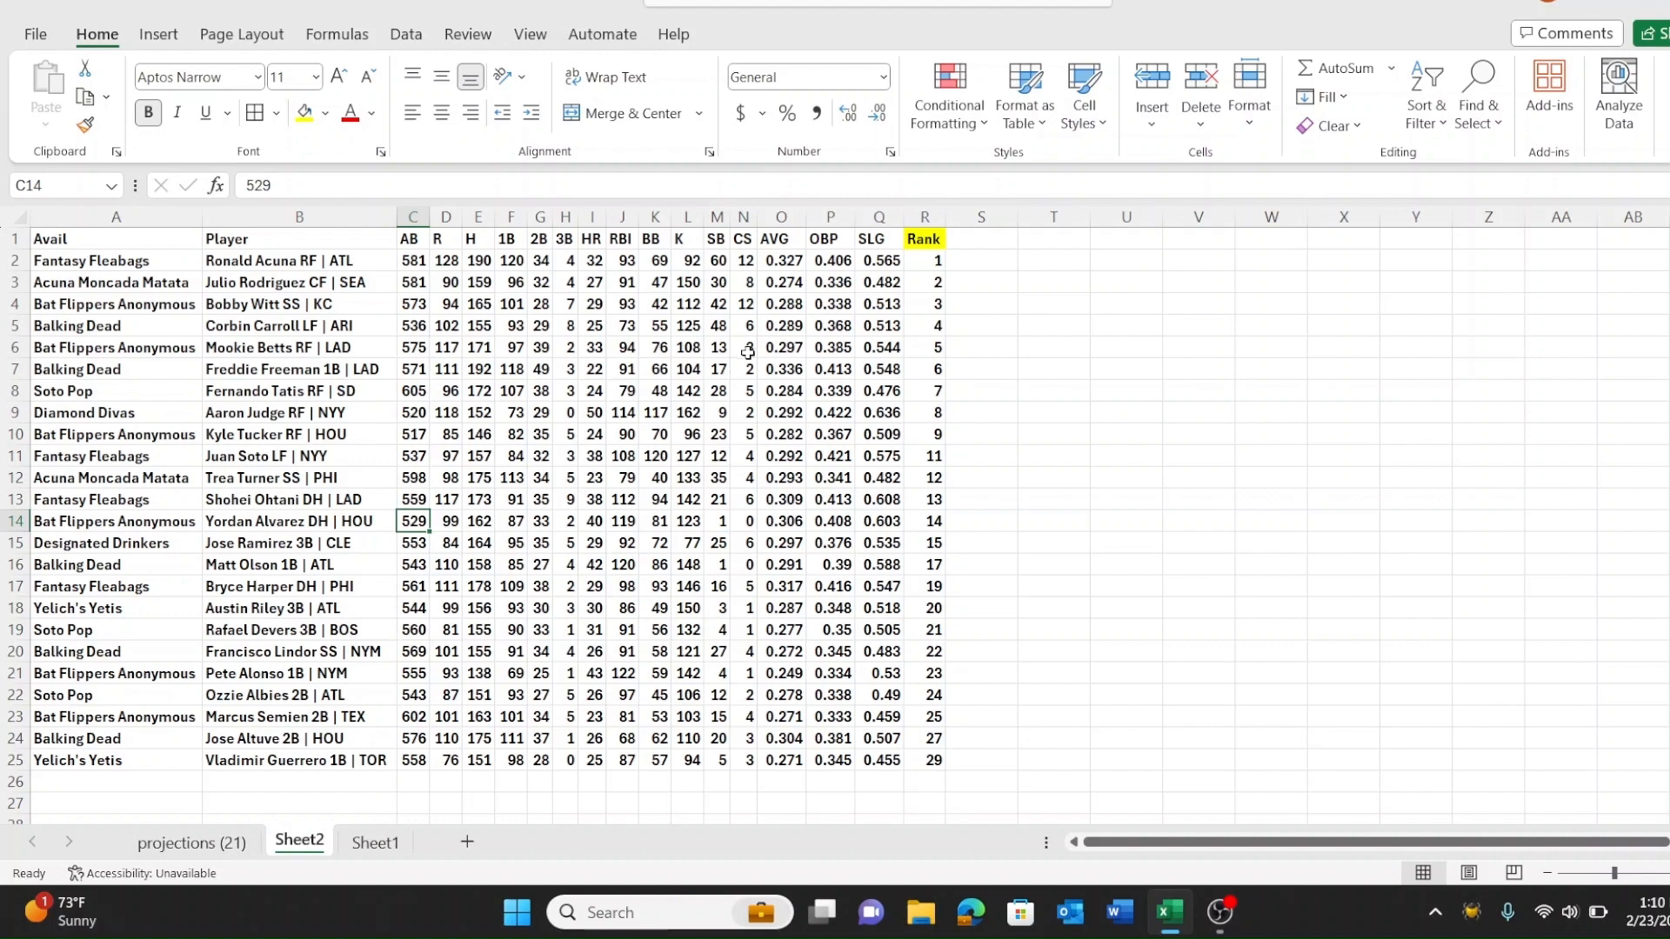
Step: Select the ranked player data A2:R25 below the header row
drag(924, 260, 79, 760)
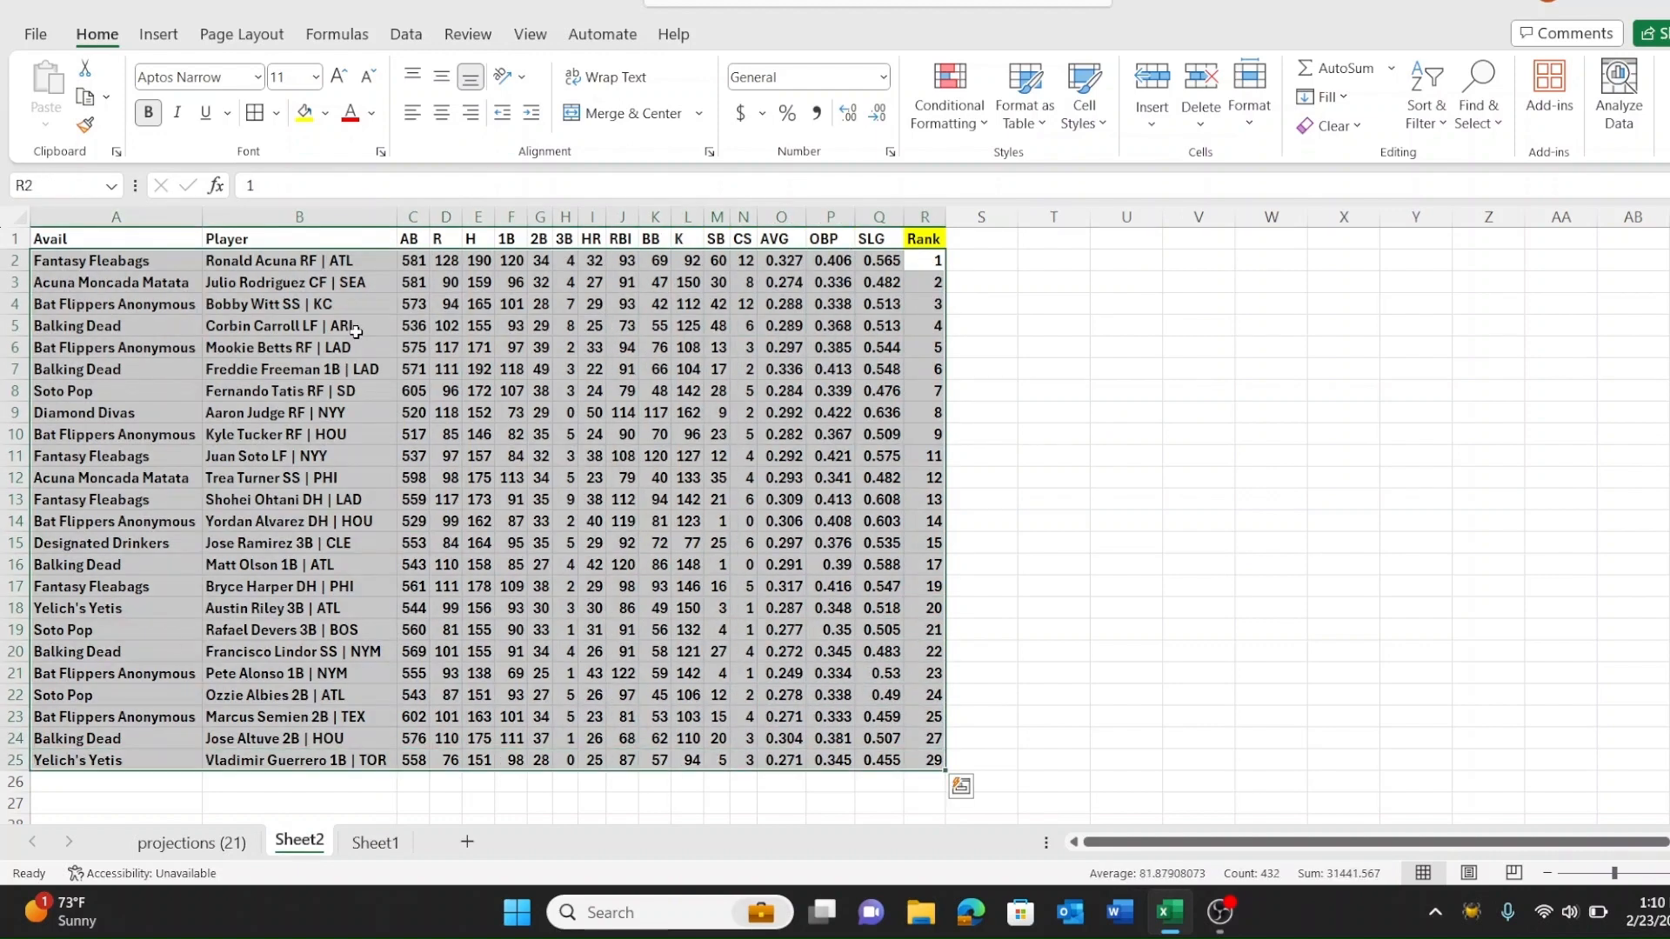